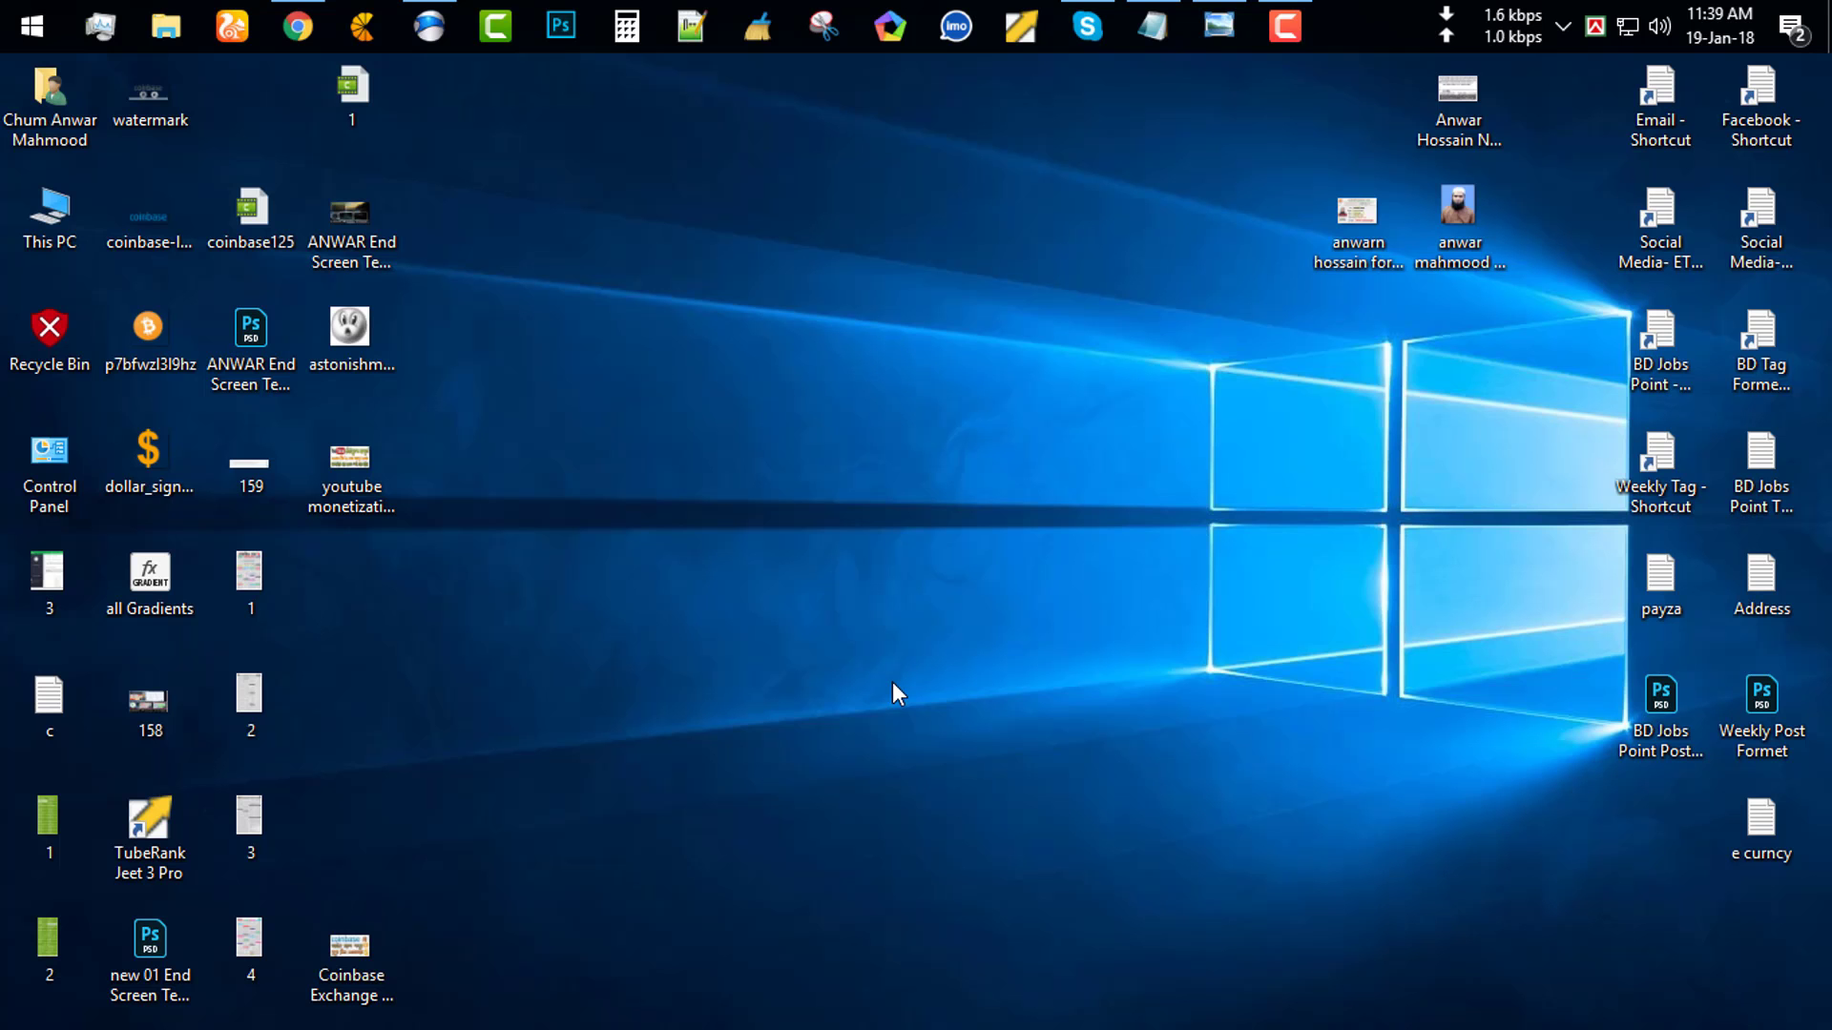
# Launch Chrome from the taskbar, opening the Google home page
pyautogui.click(428, 29)
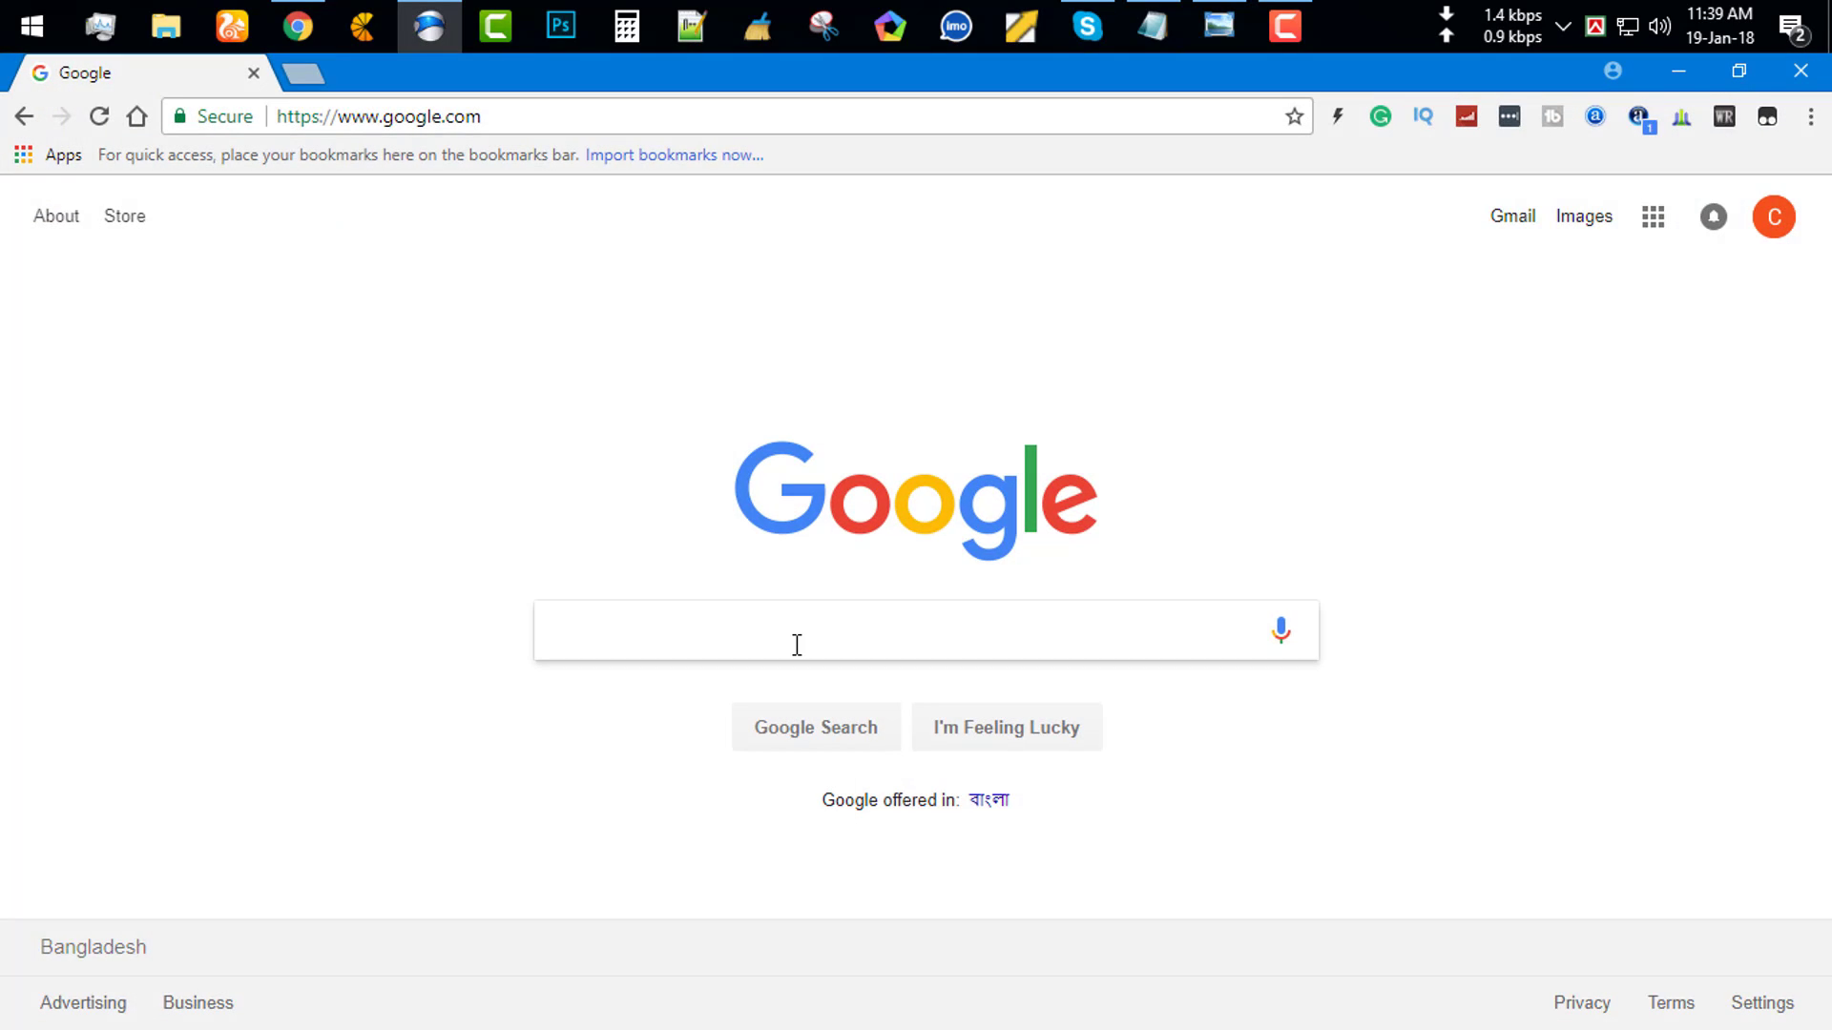
# Search Google for payza.com and open the official Payza result
pyautogui.click(798, 643)
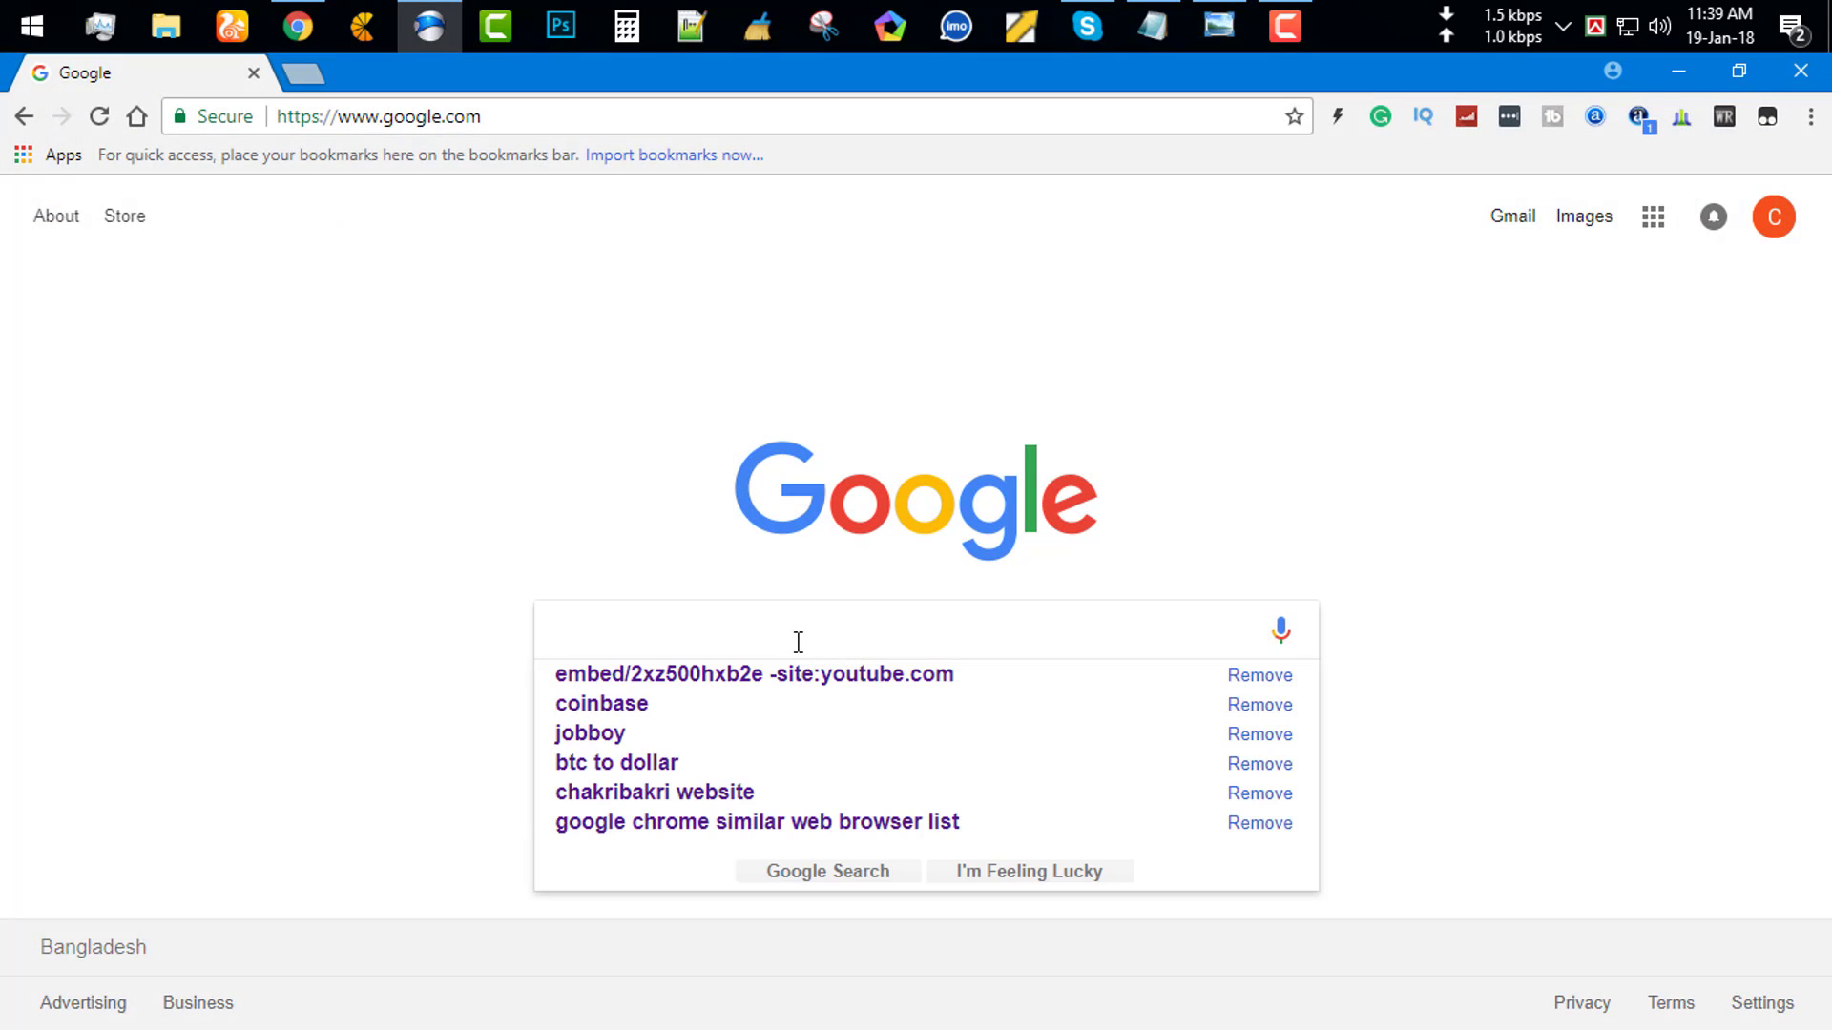
pyautogui.write('pay')
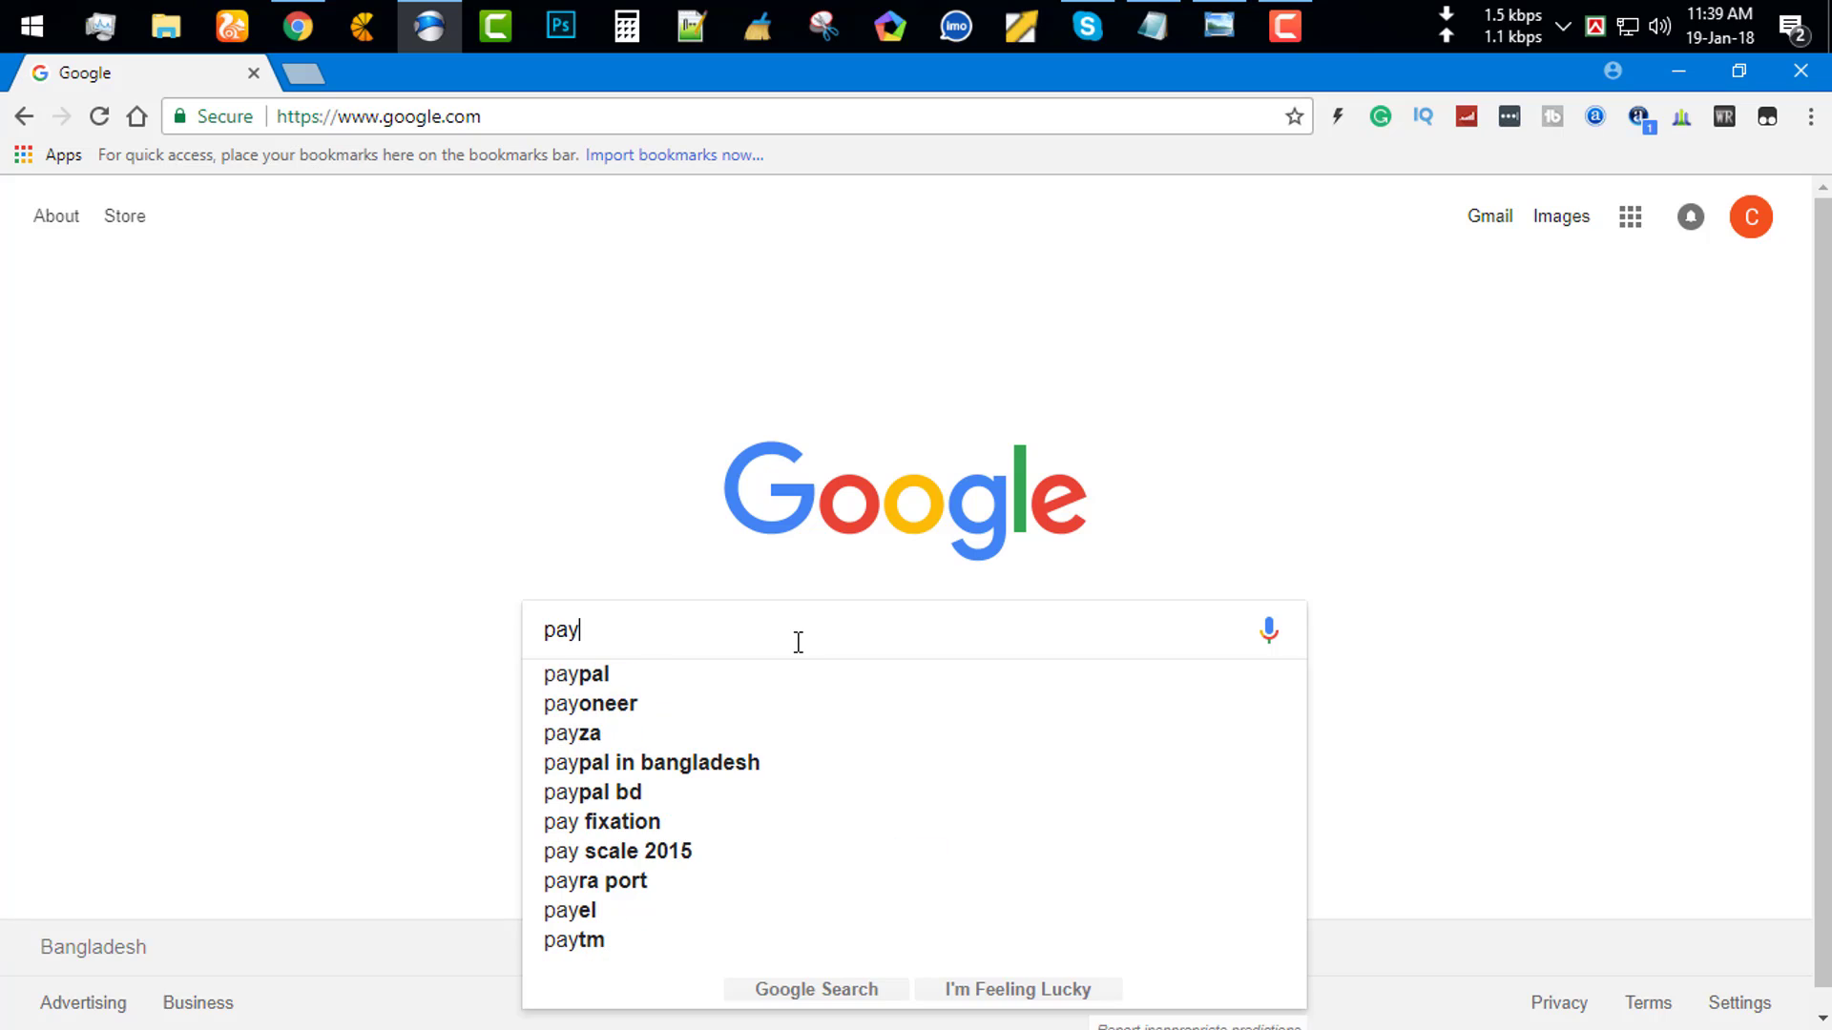
pyautogui.write('za')
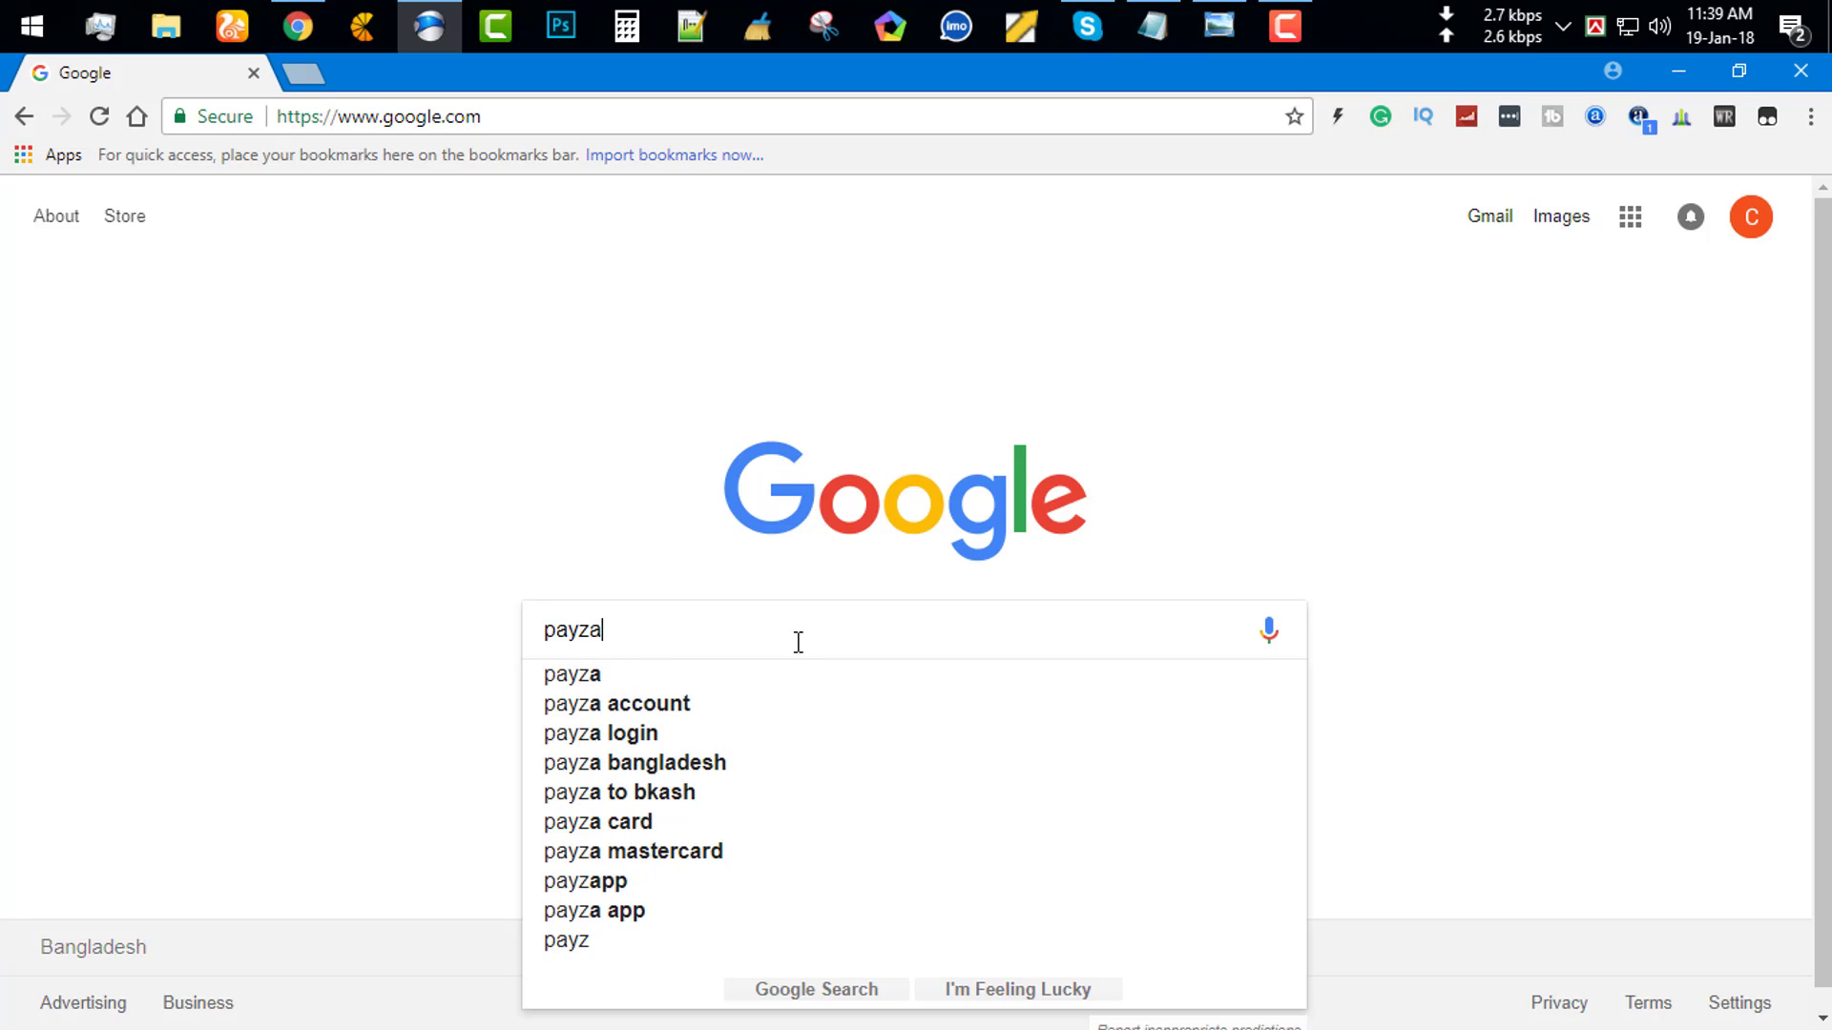
pyautogui.write('.com')
pyautogui.press('Return')
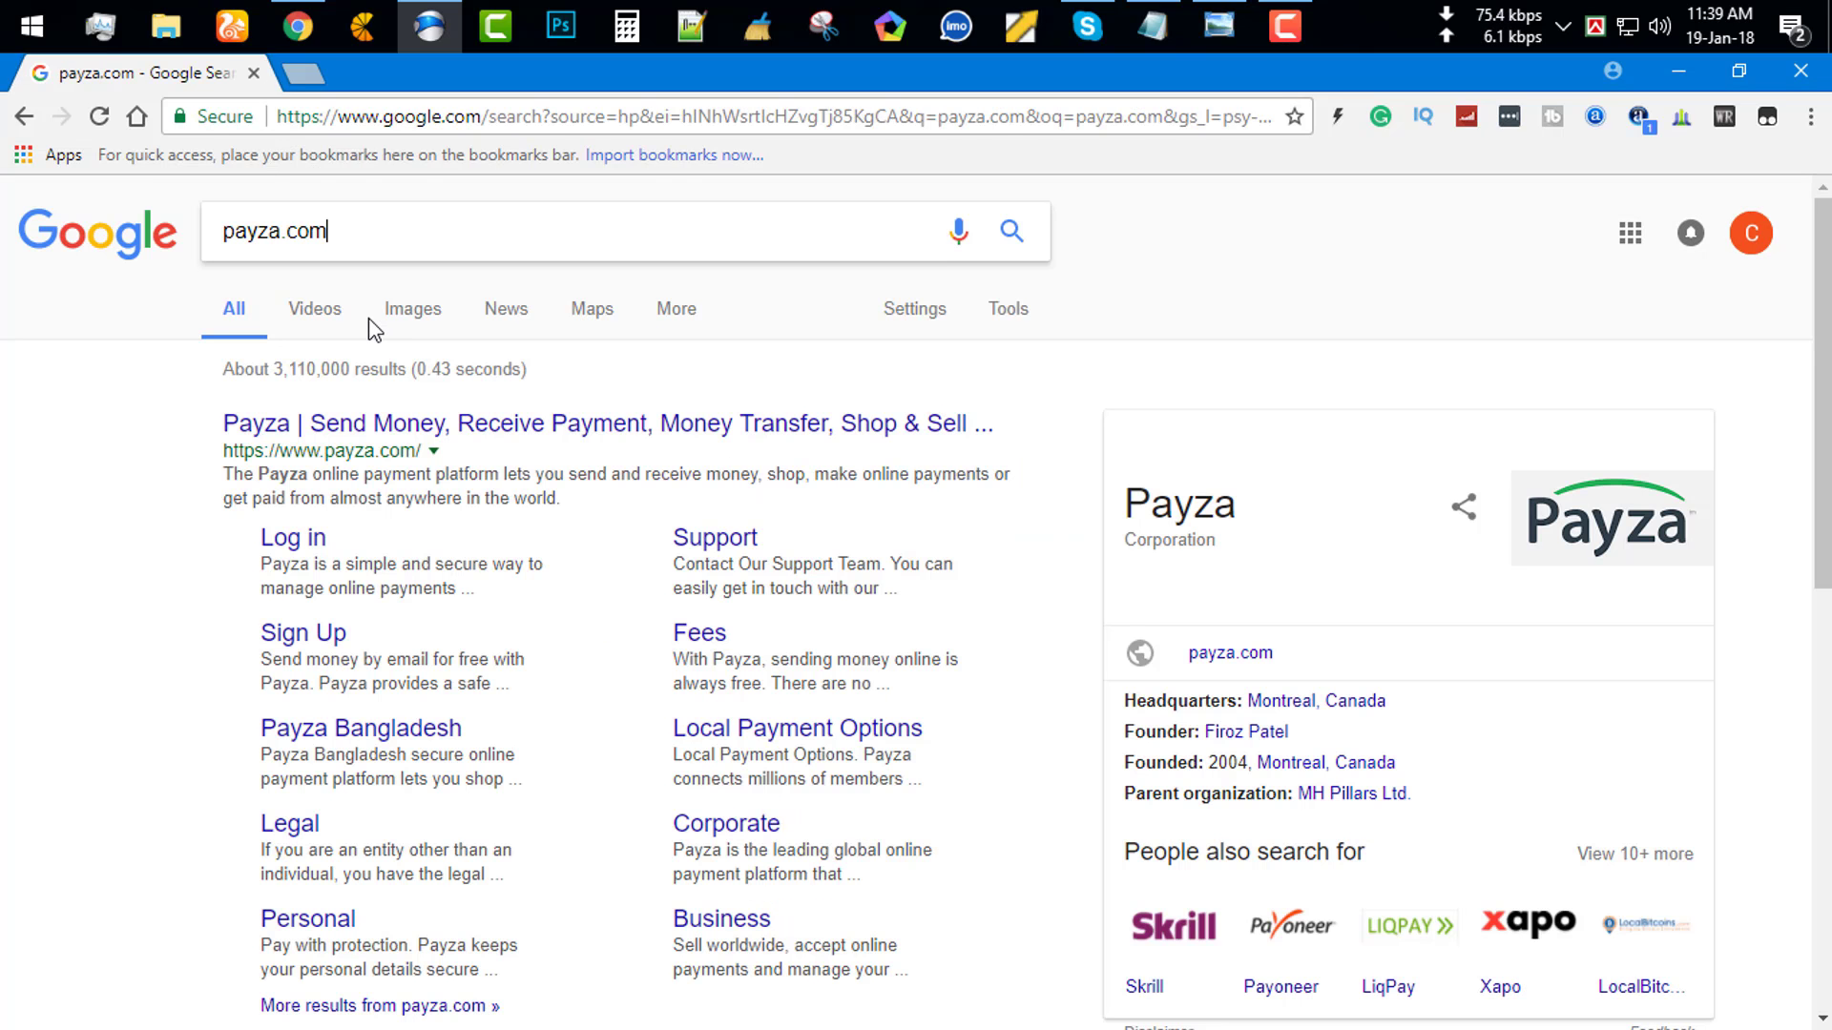
pyautogui.click(359, 440)
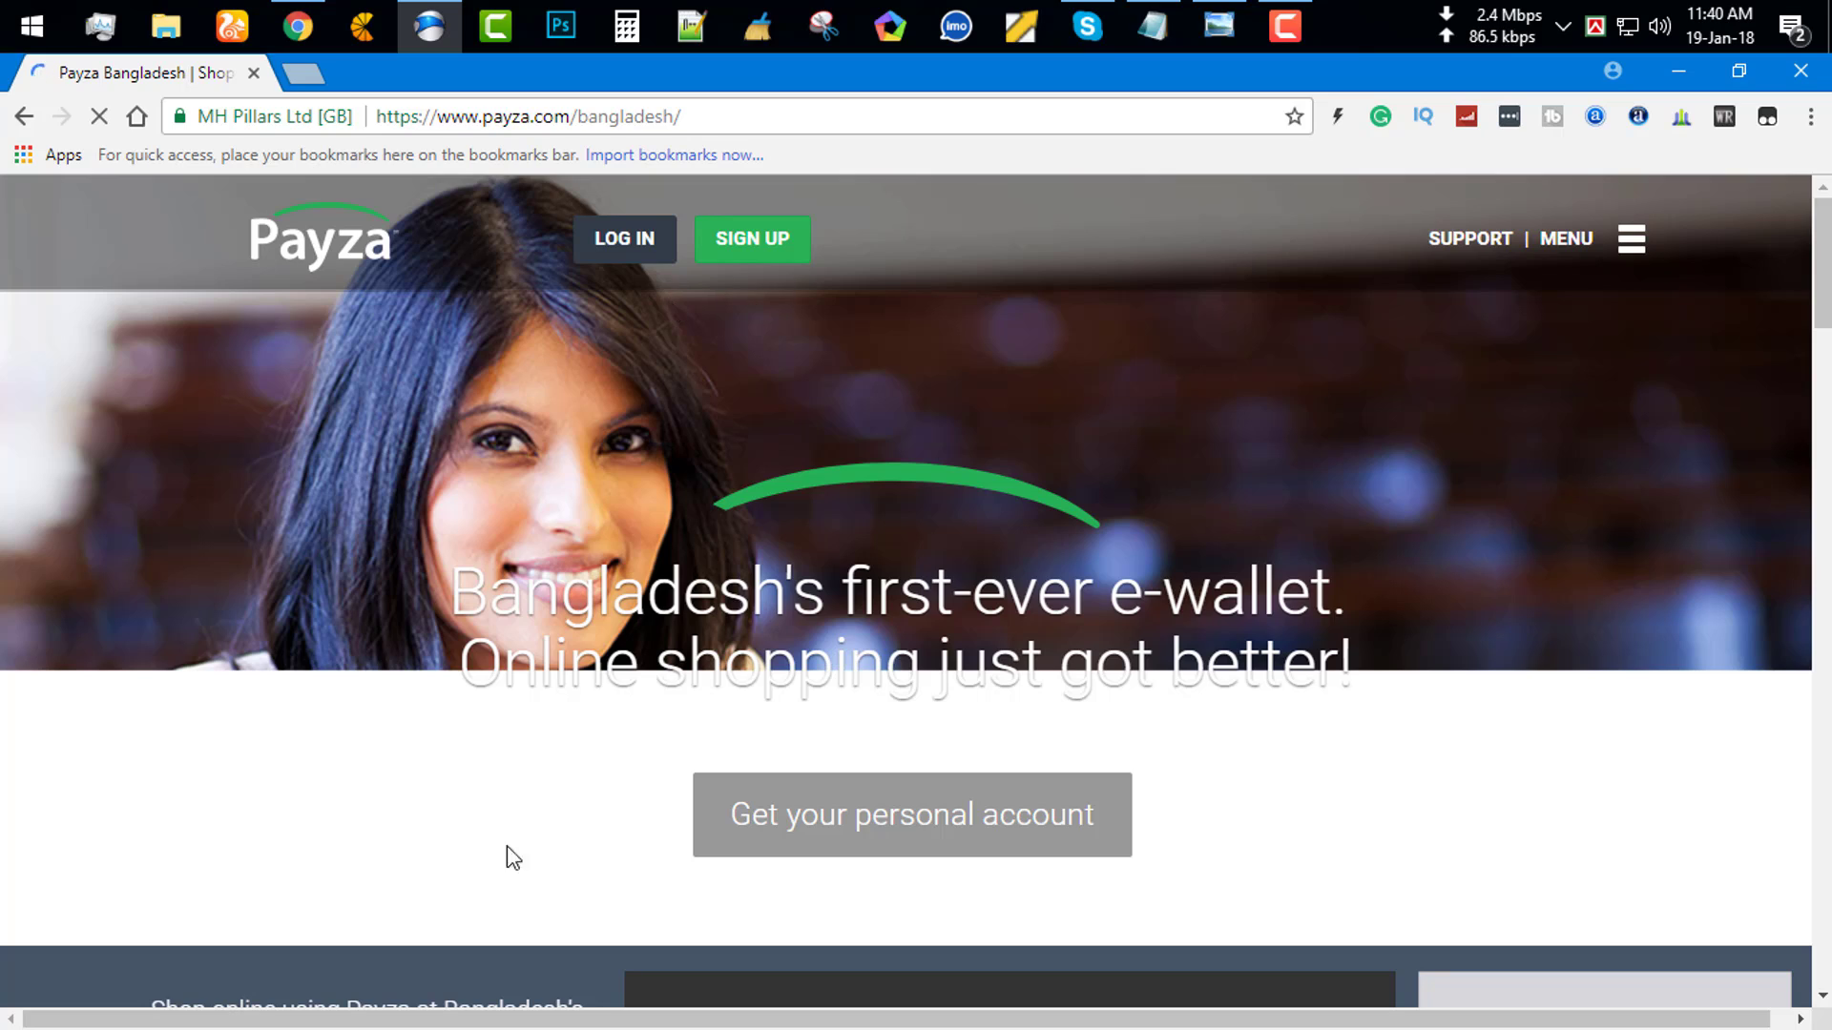
# Go from the Payza home page to the Personal-versus-Business sign-up page
pyautogui.scroll(-5, 546, 790)
pyautogui.scroll(-15, 545, 790)
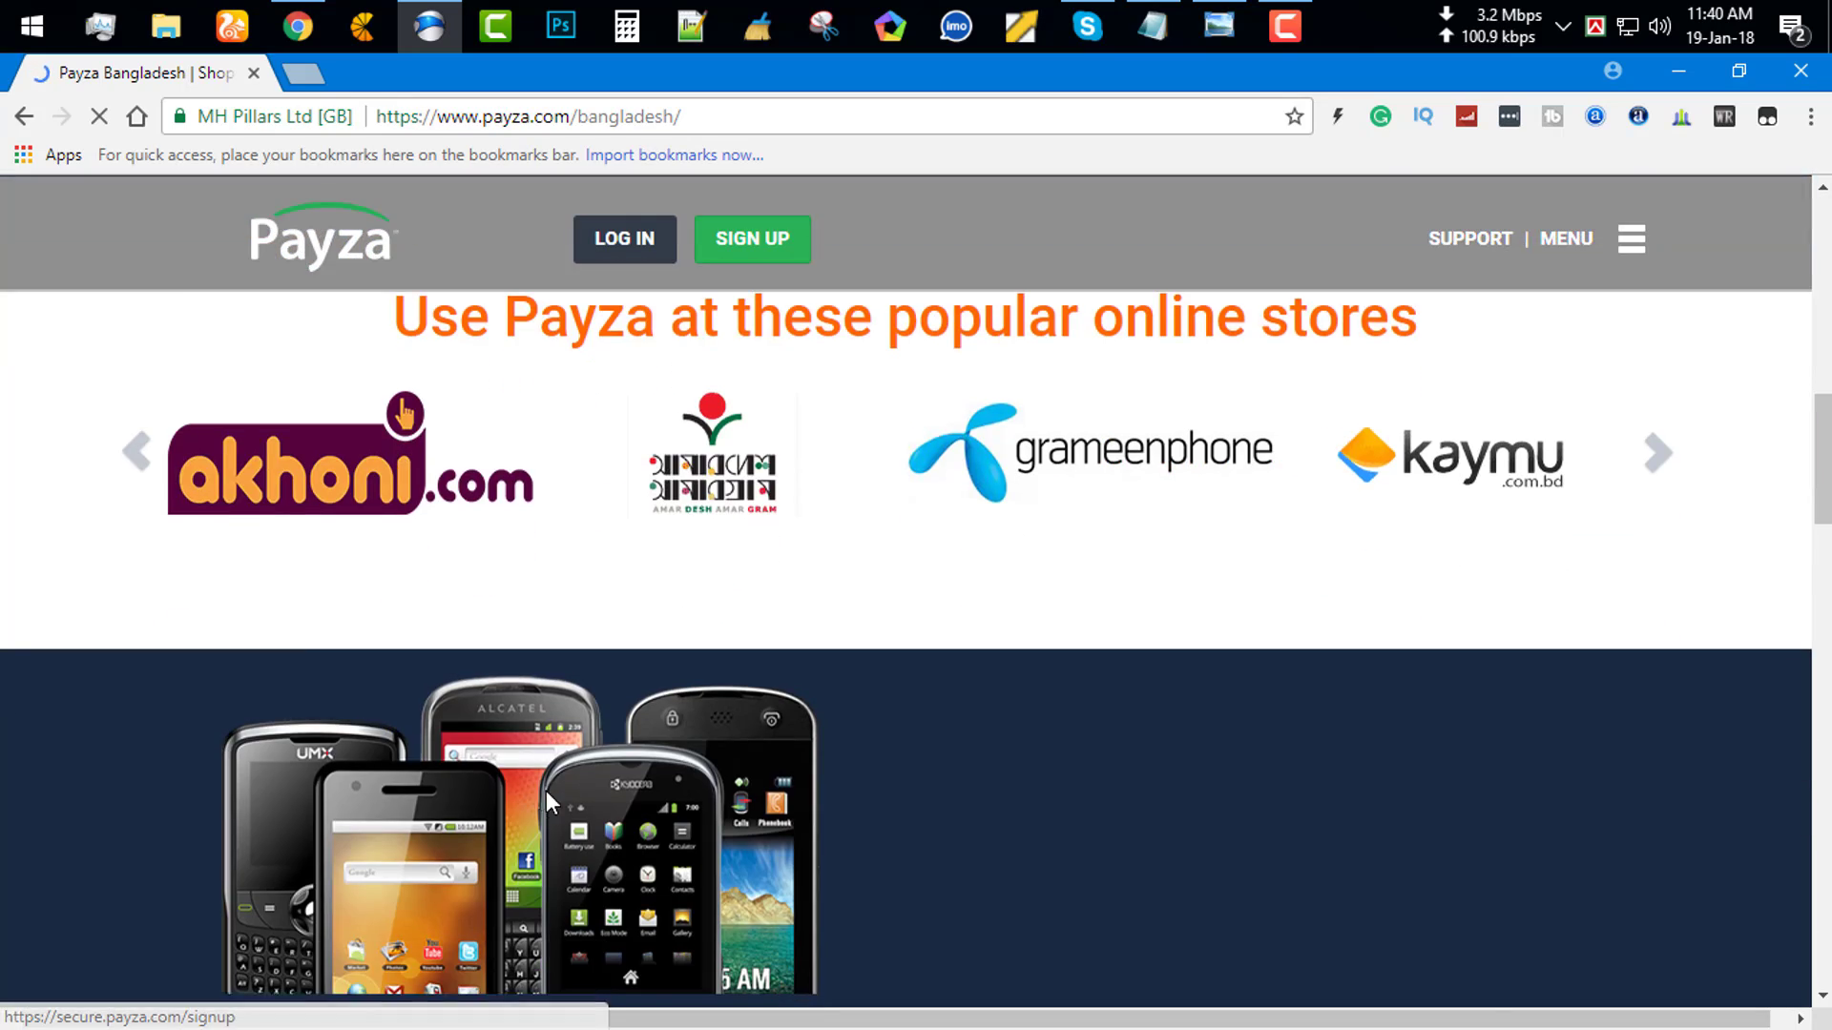
pyautogui.scroll(20, 545, 802)
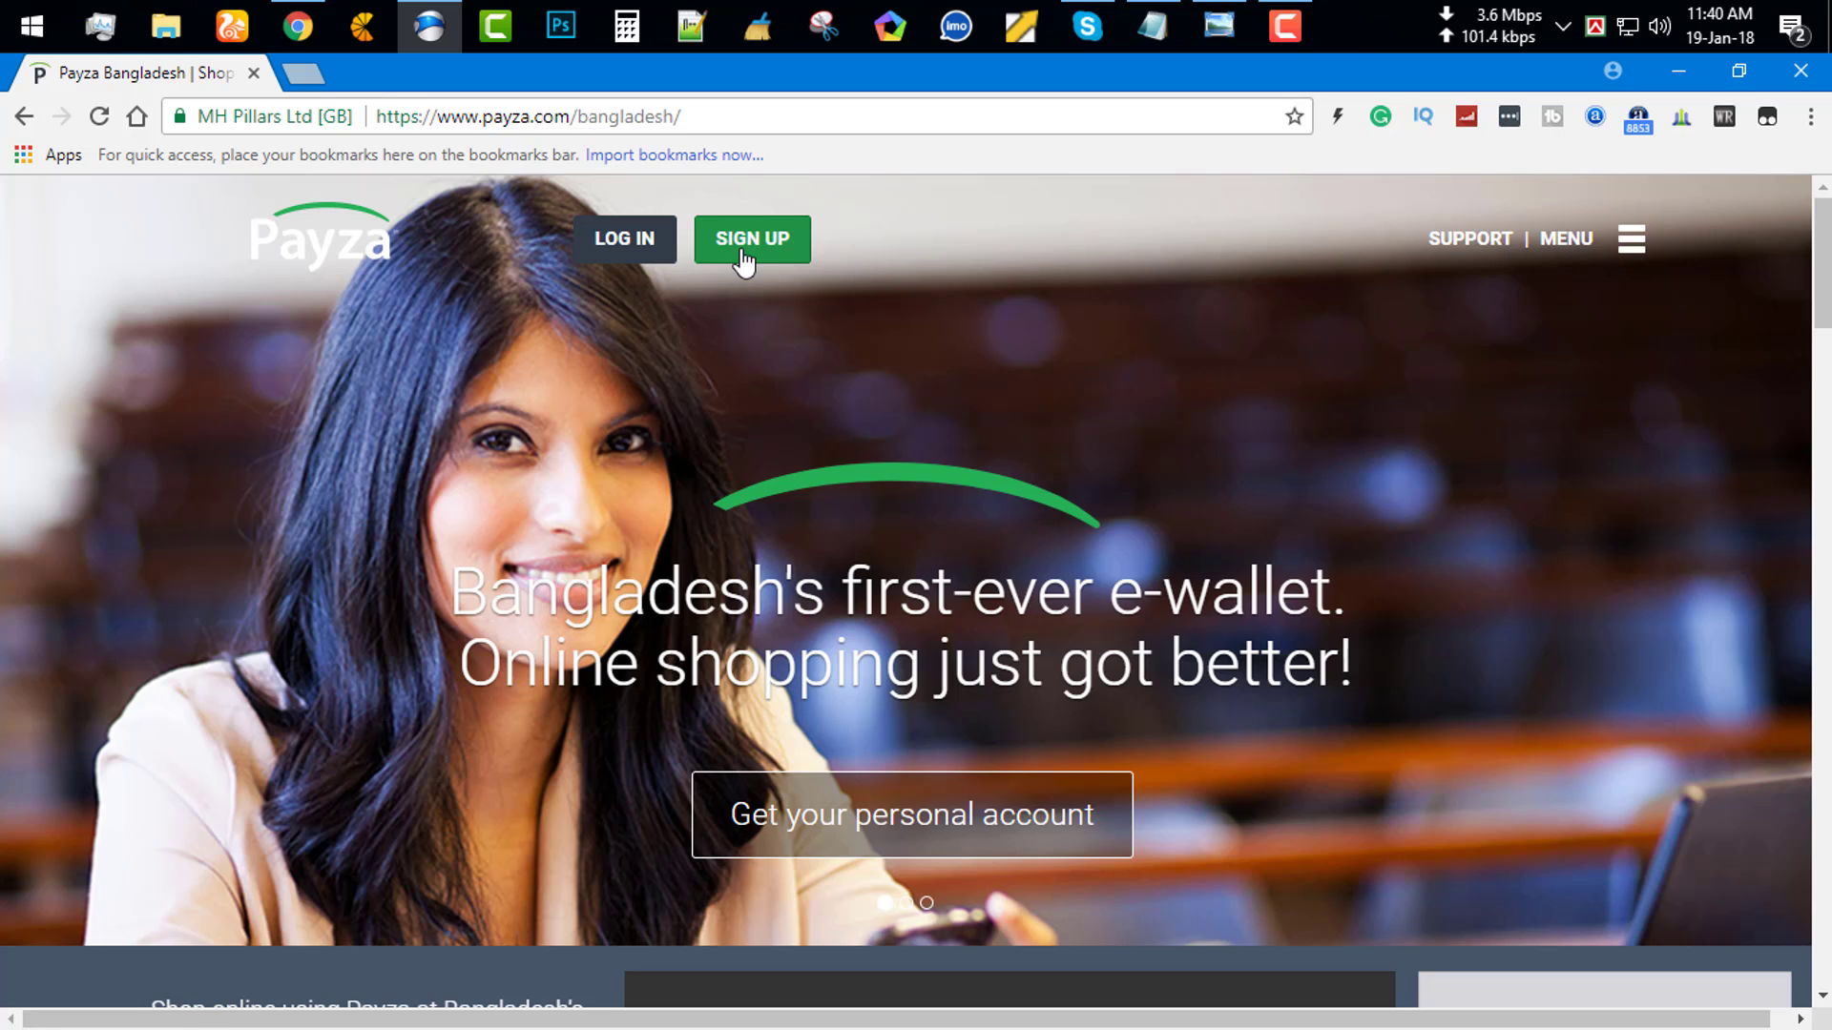
pyautogui.click(744, 256)
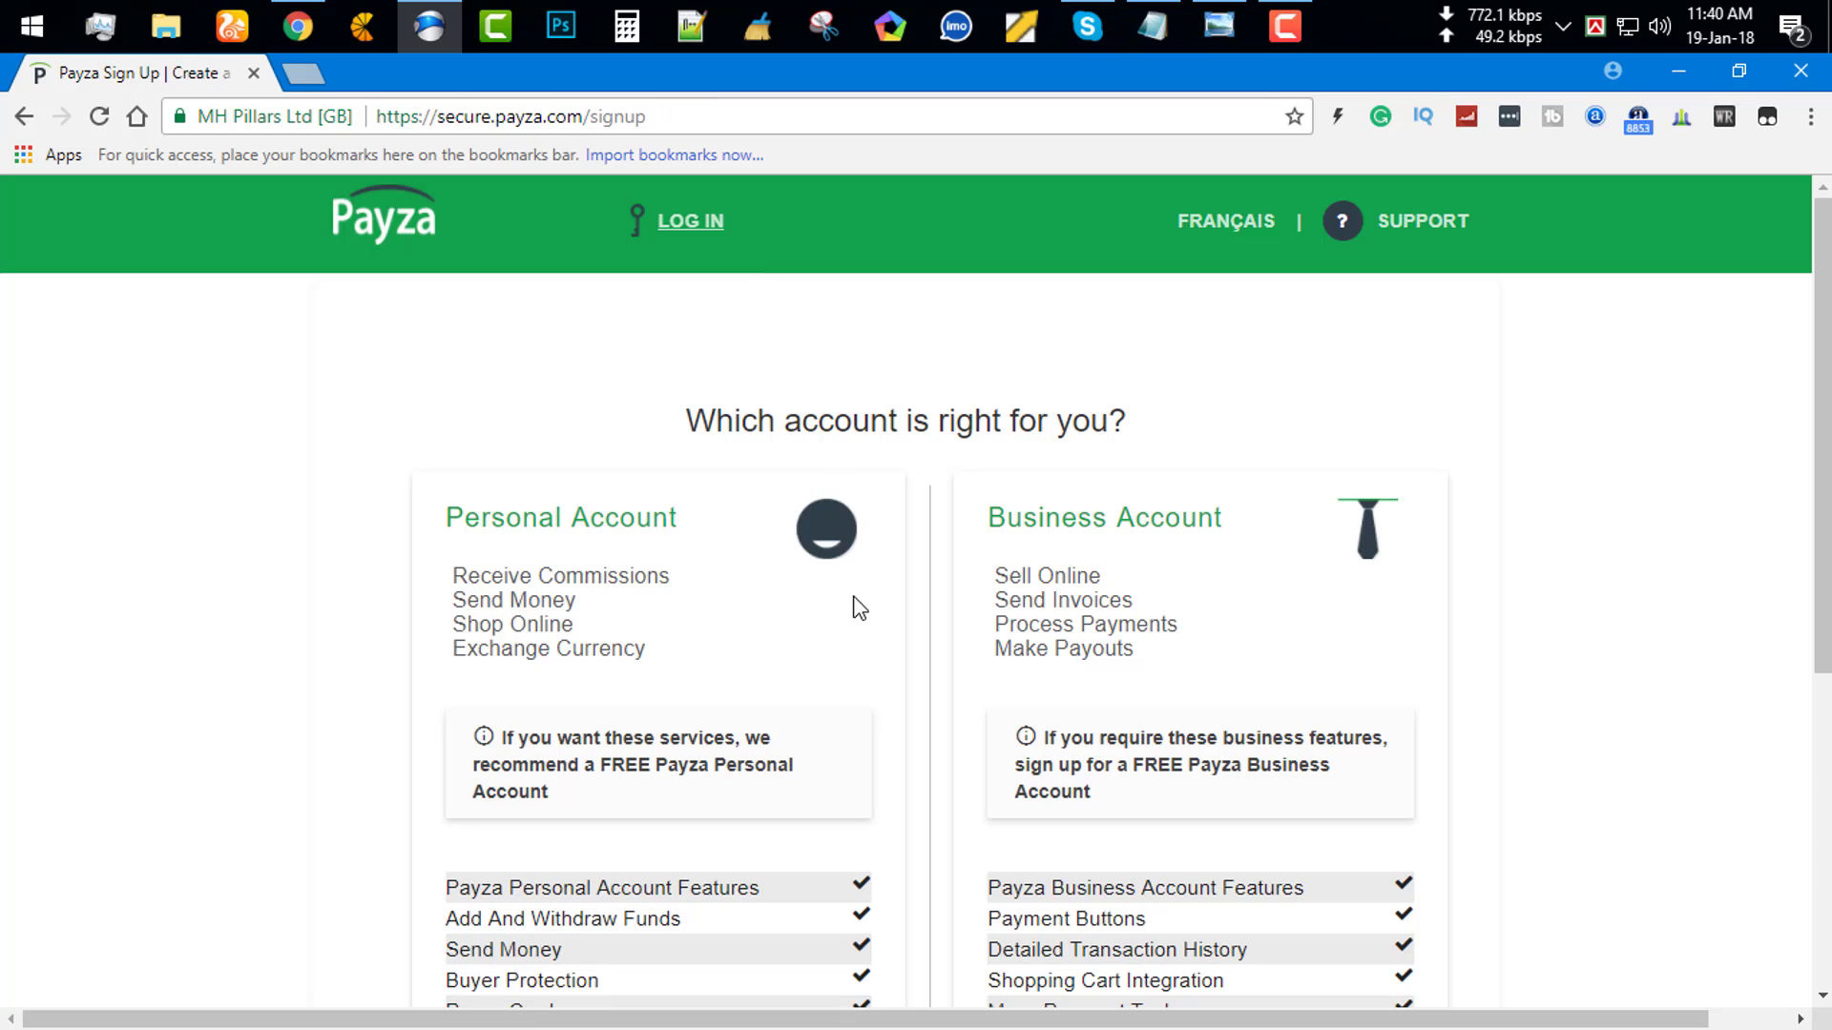
pyautogui.scroll(-4, 853, 630)
pyautogui.scroll(-2, 856, 649)
pyautogui.scroll(6, 859, 650)
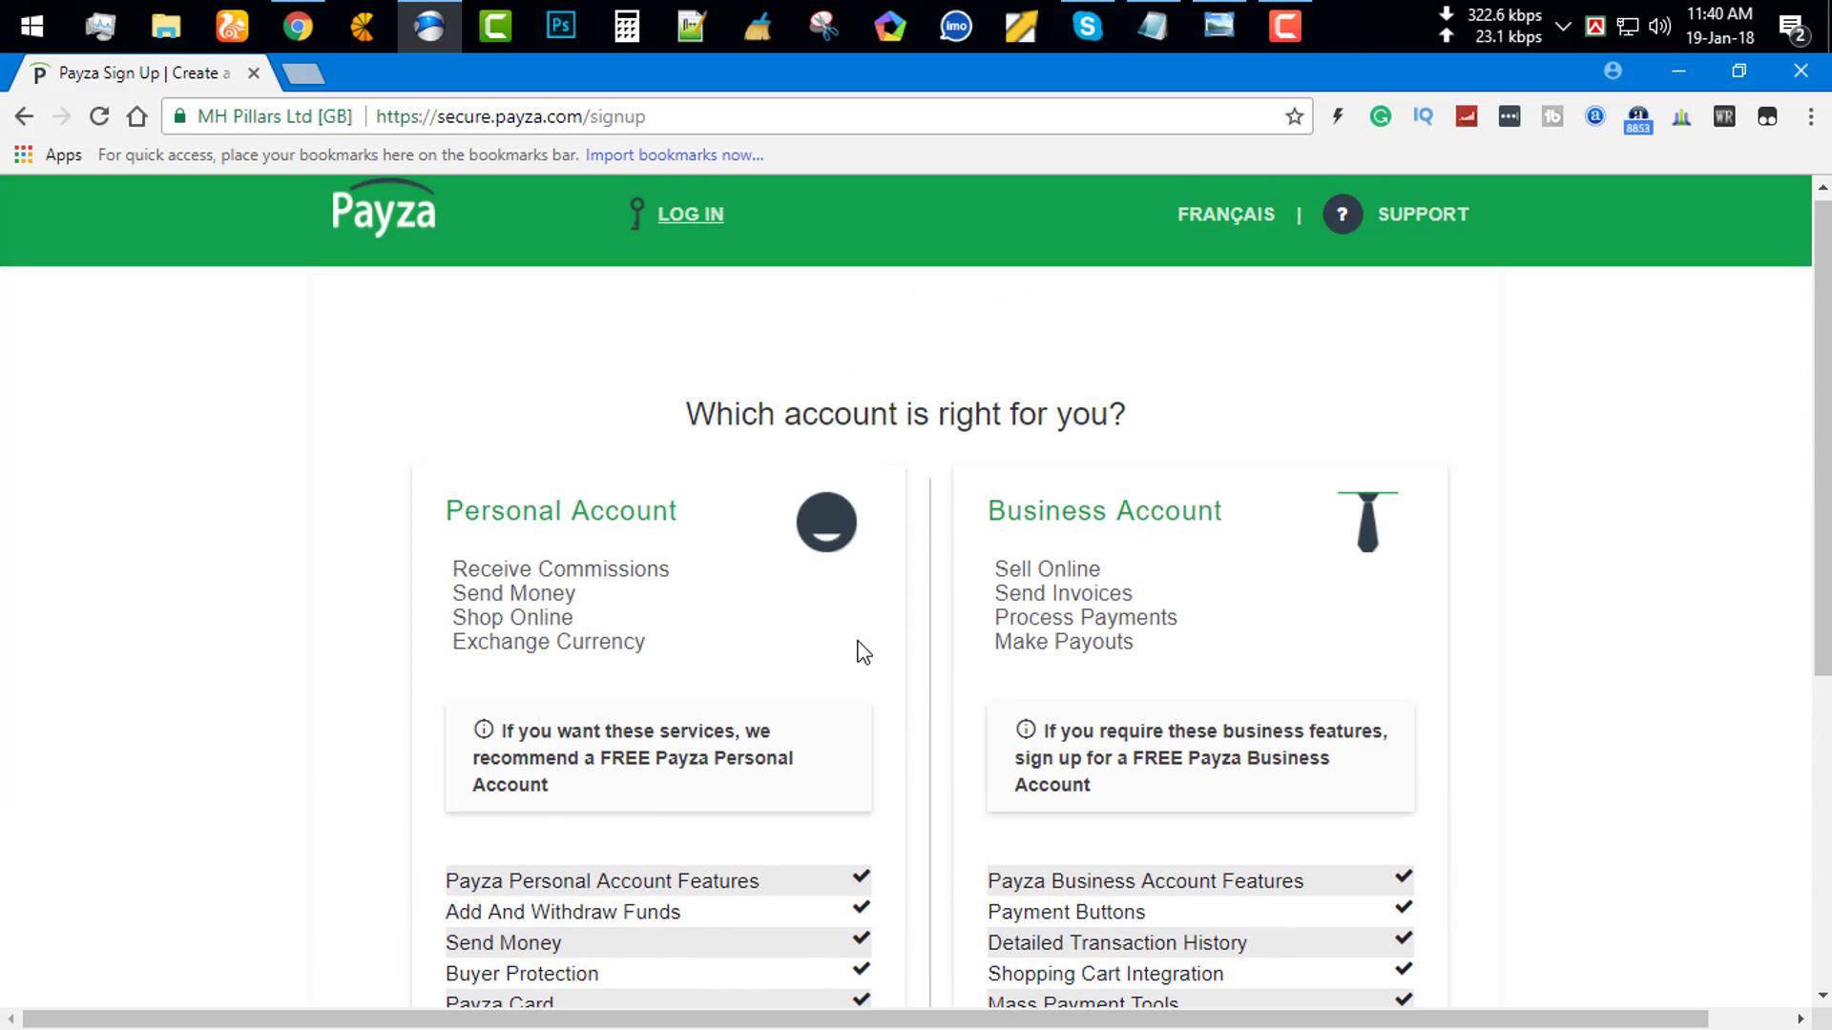
pyautogui.click(1152, 26)
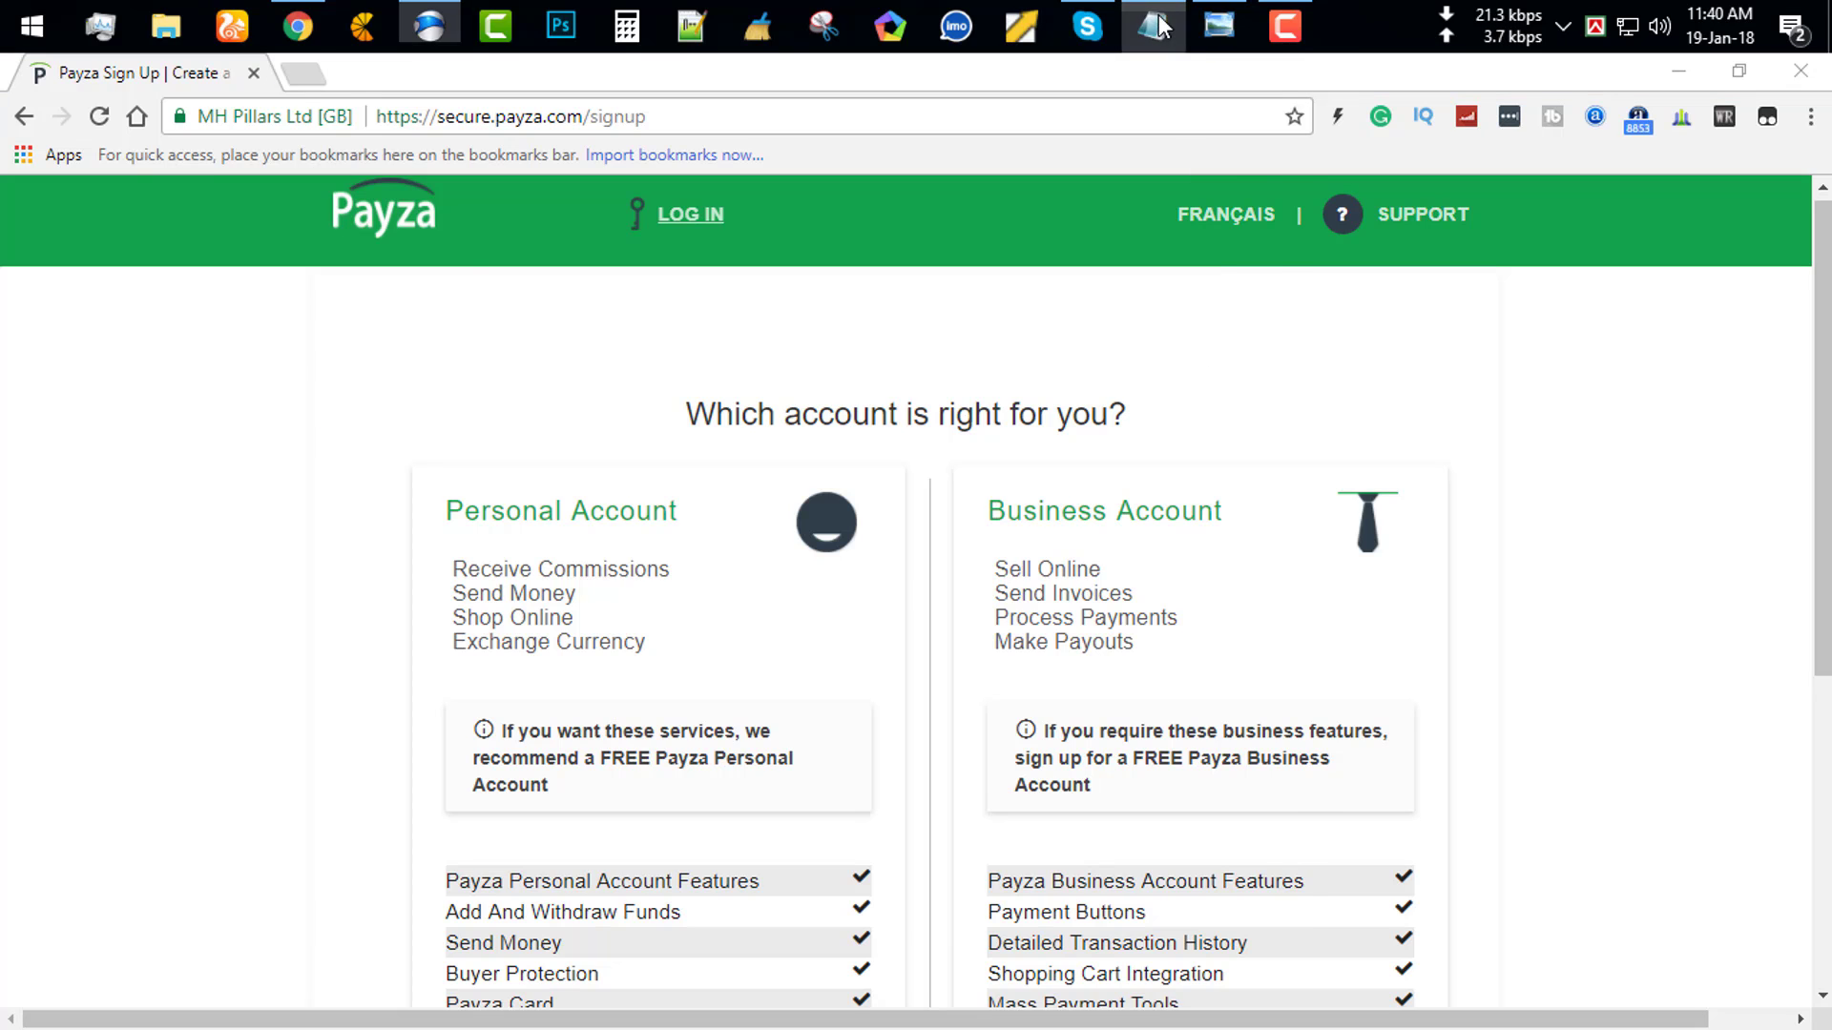
pyautogui.click(1218, 26)
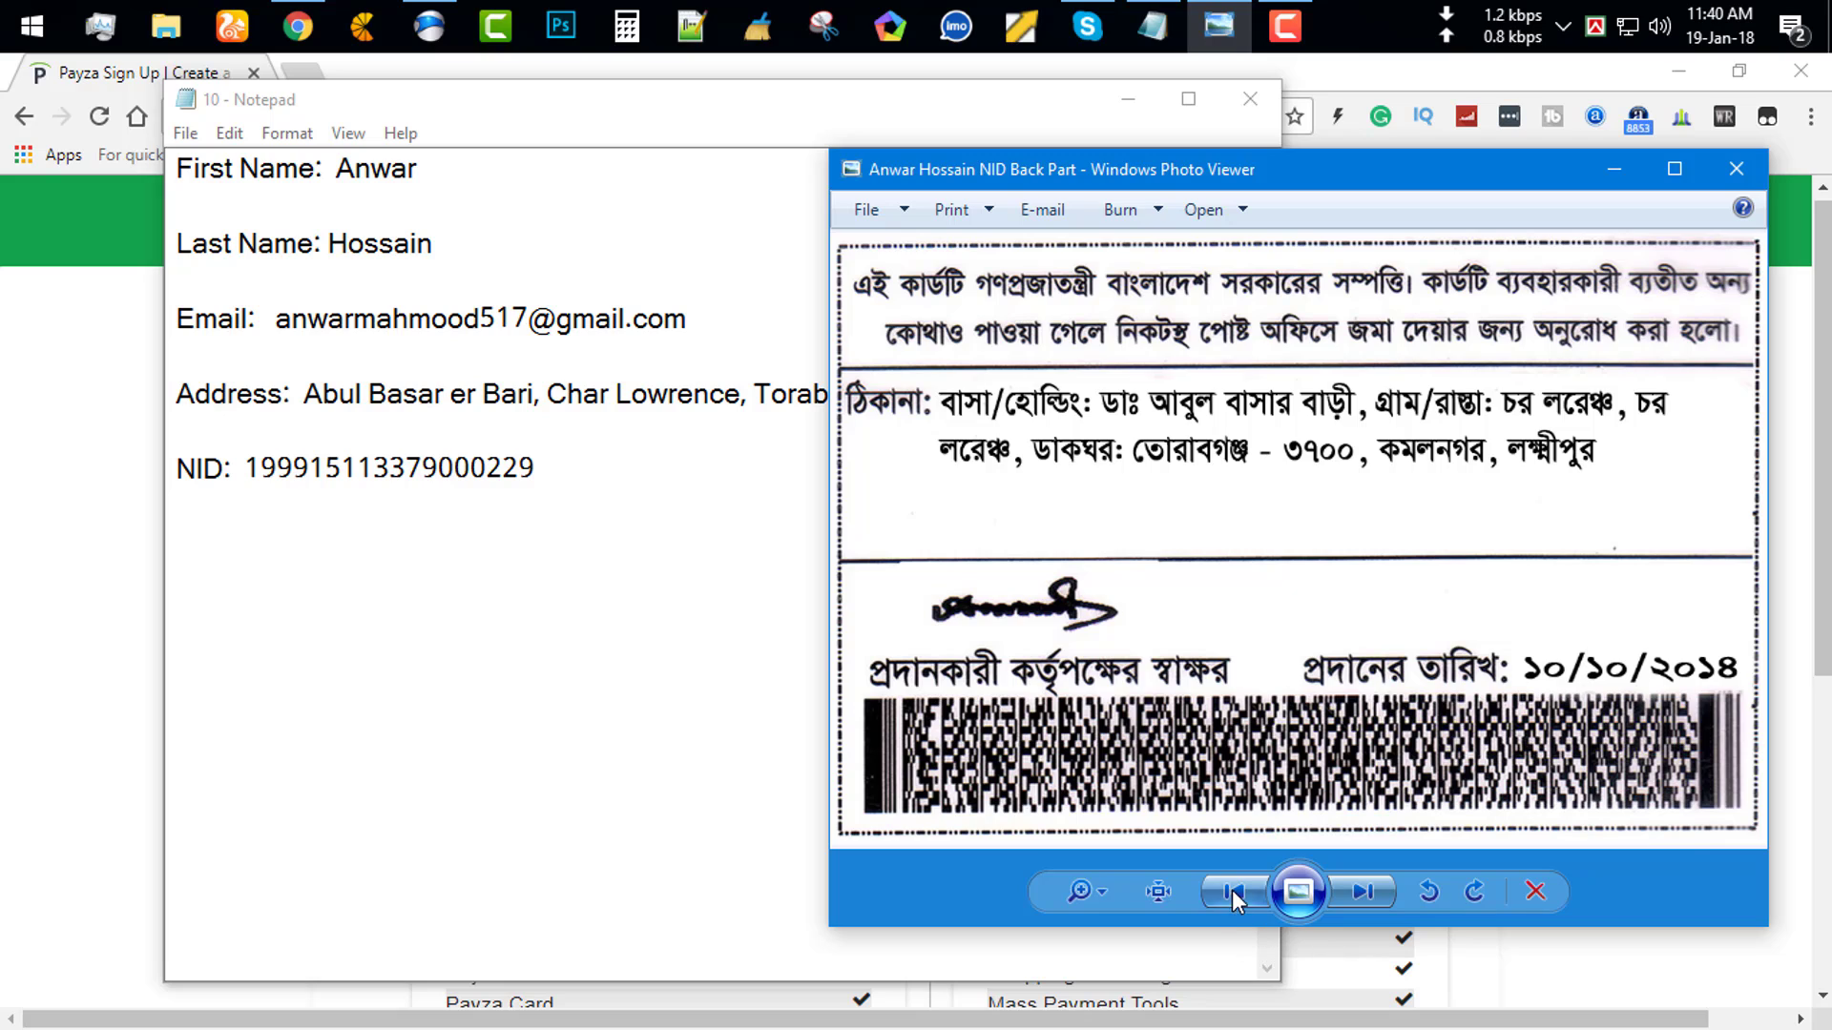
pyautogui.click(1233, 890)
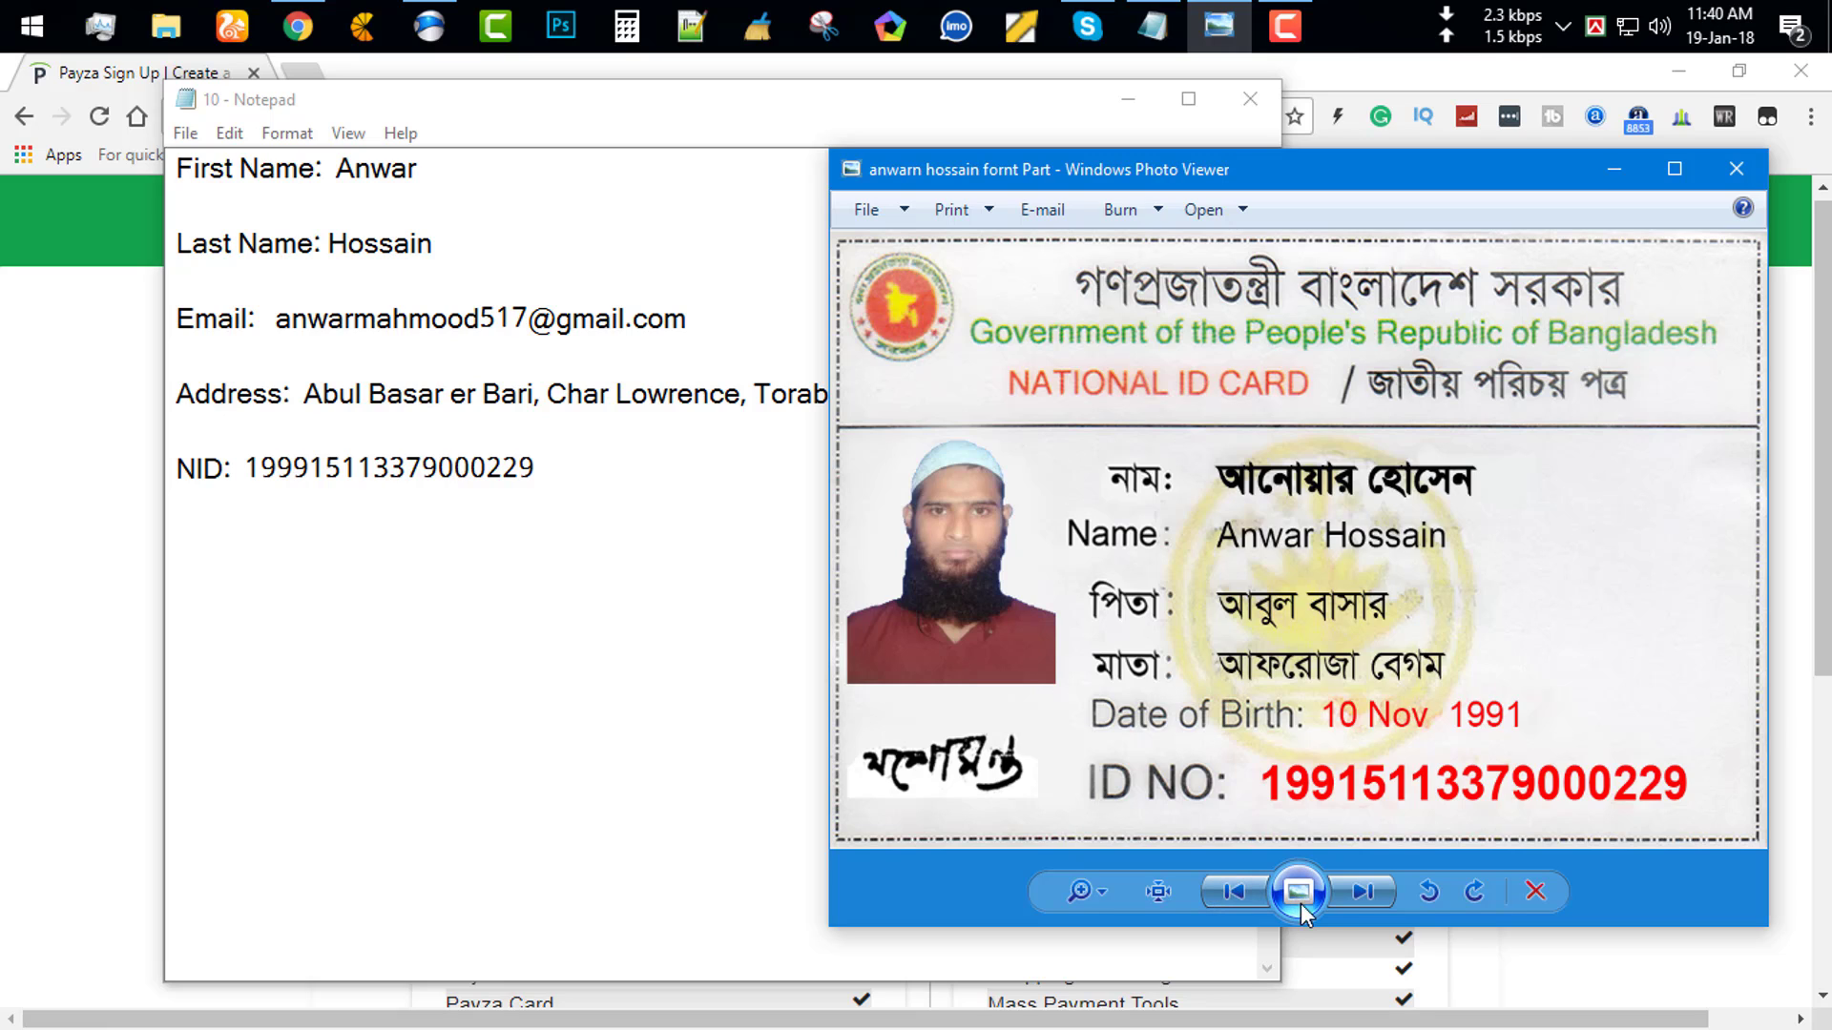
pyautogui.click(1371, 895)
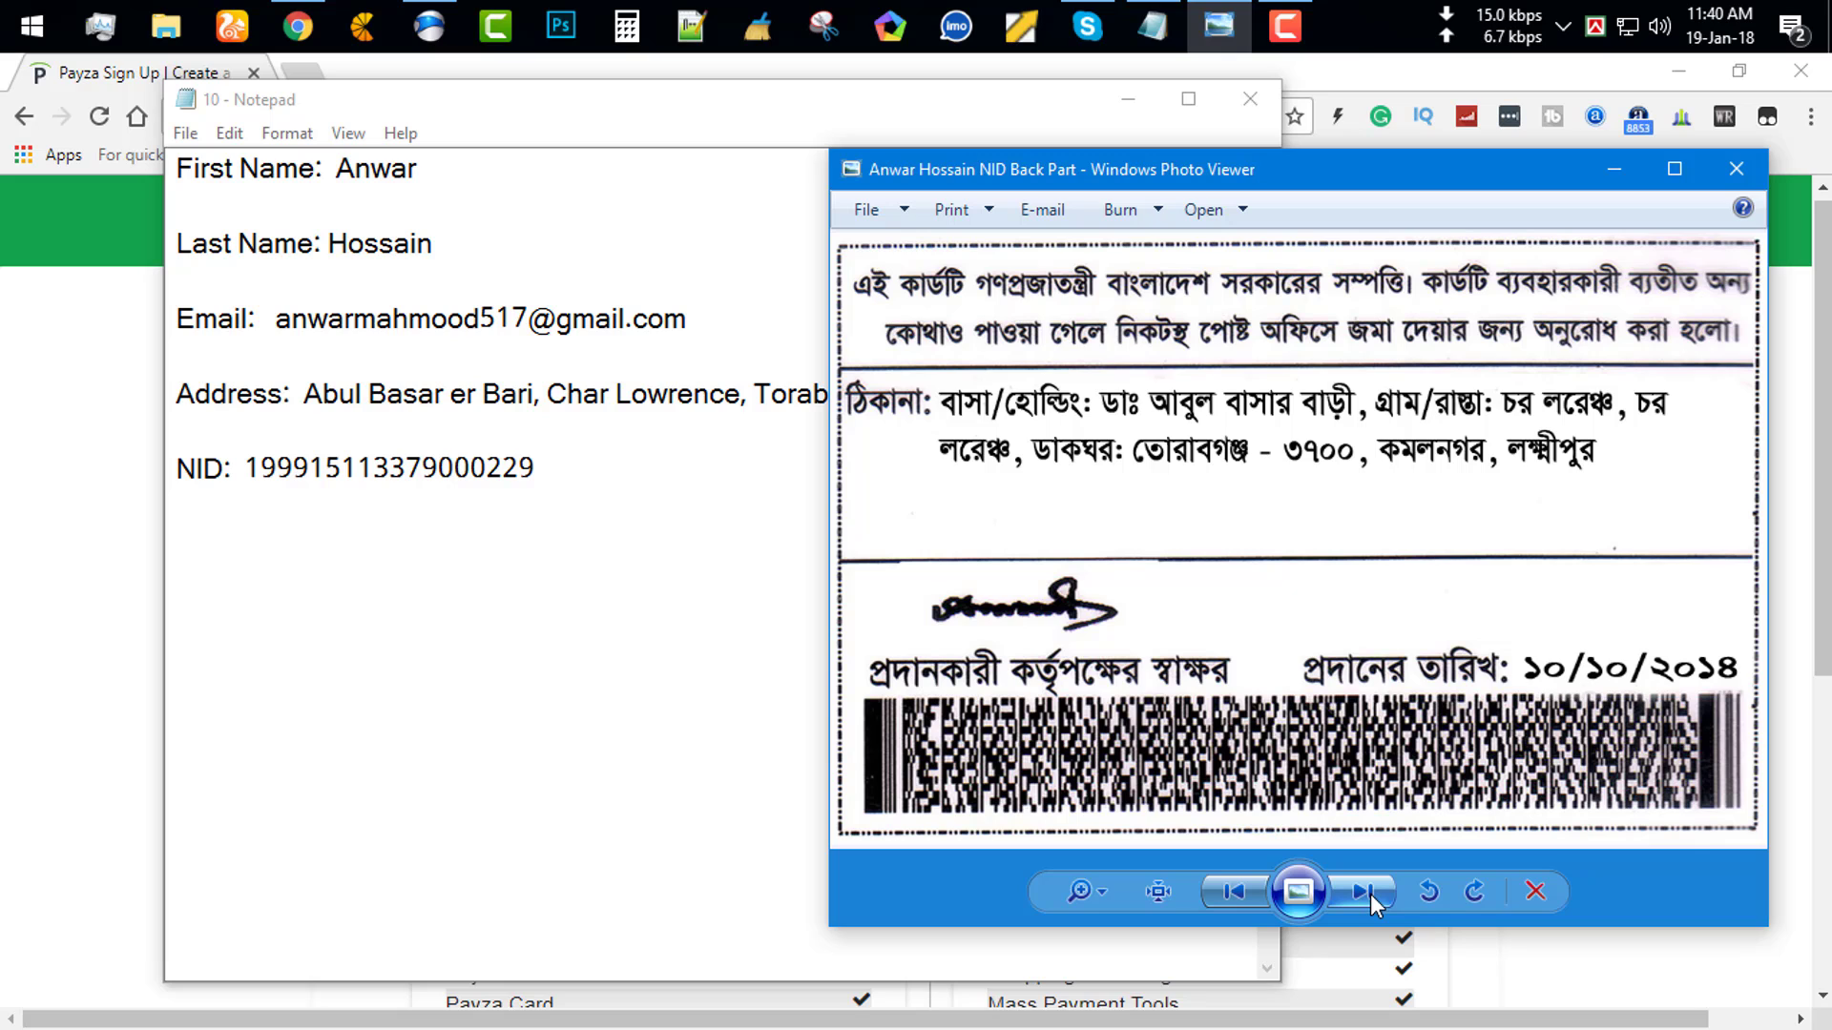
pyautogui.click(1231, 892)
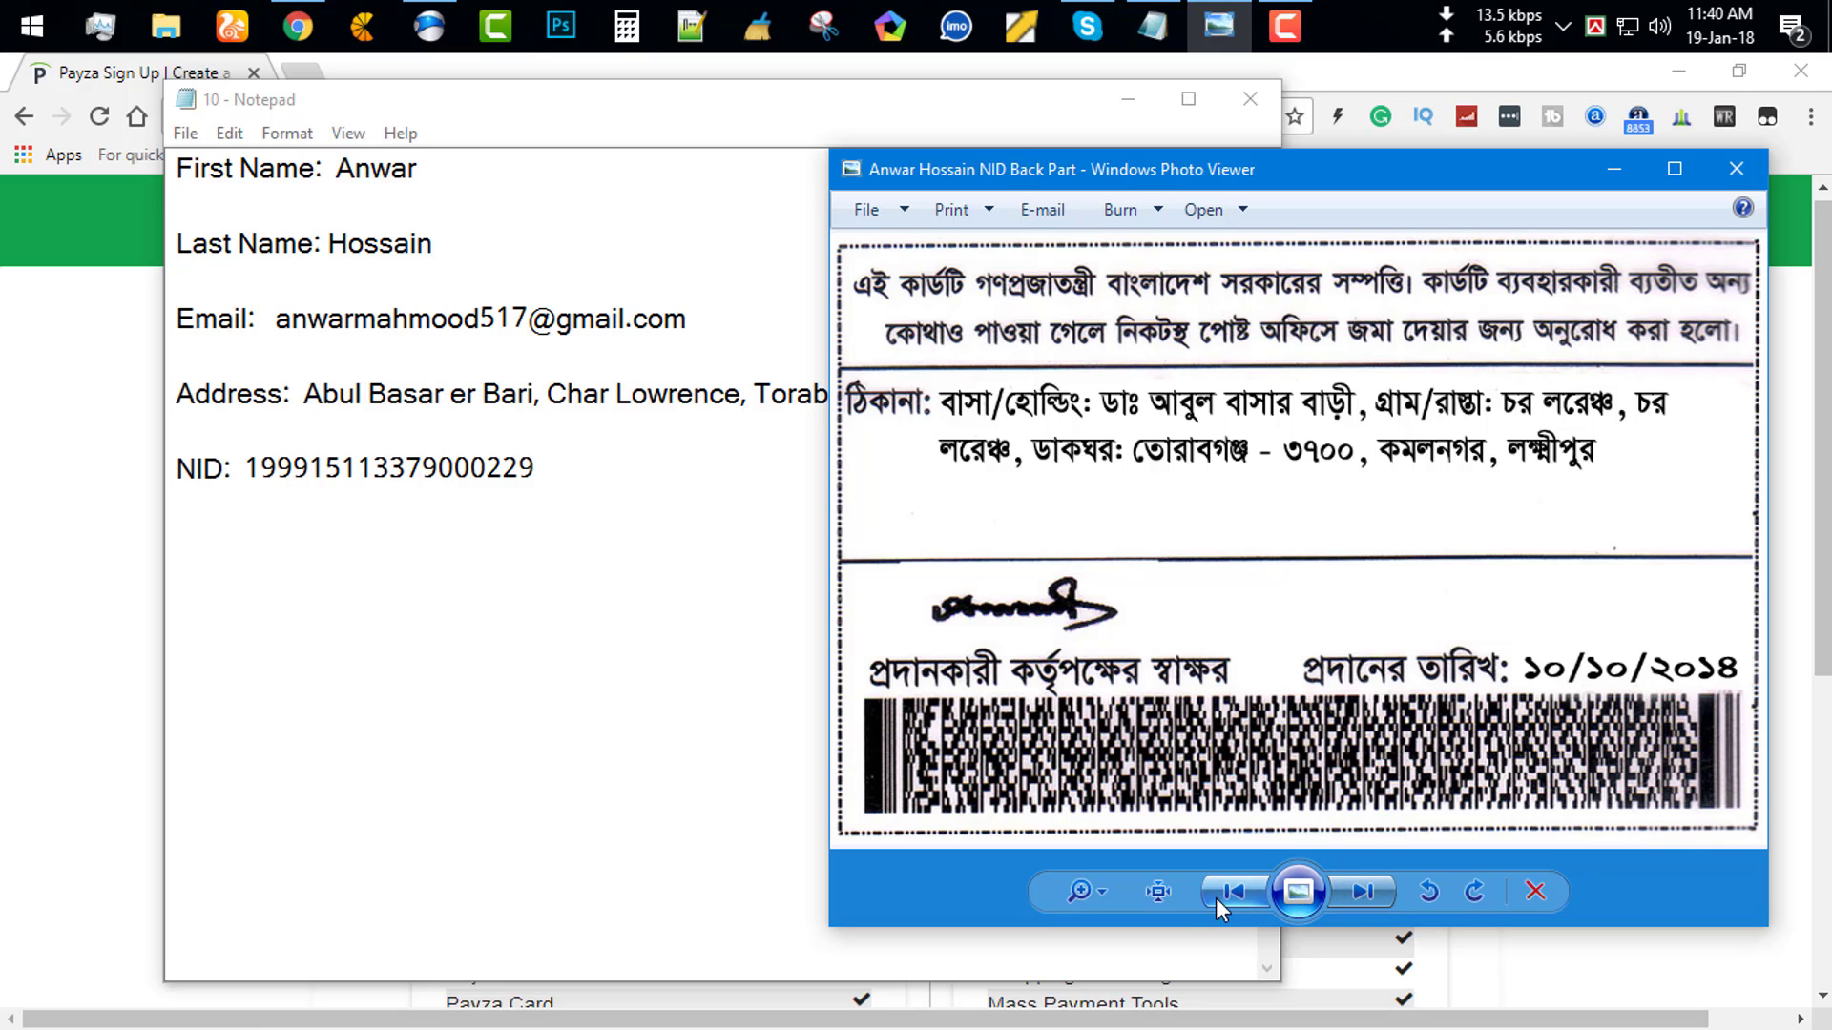
pyautogui.click(1615, 168)
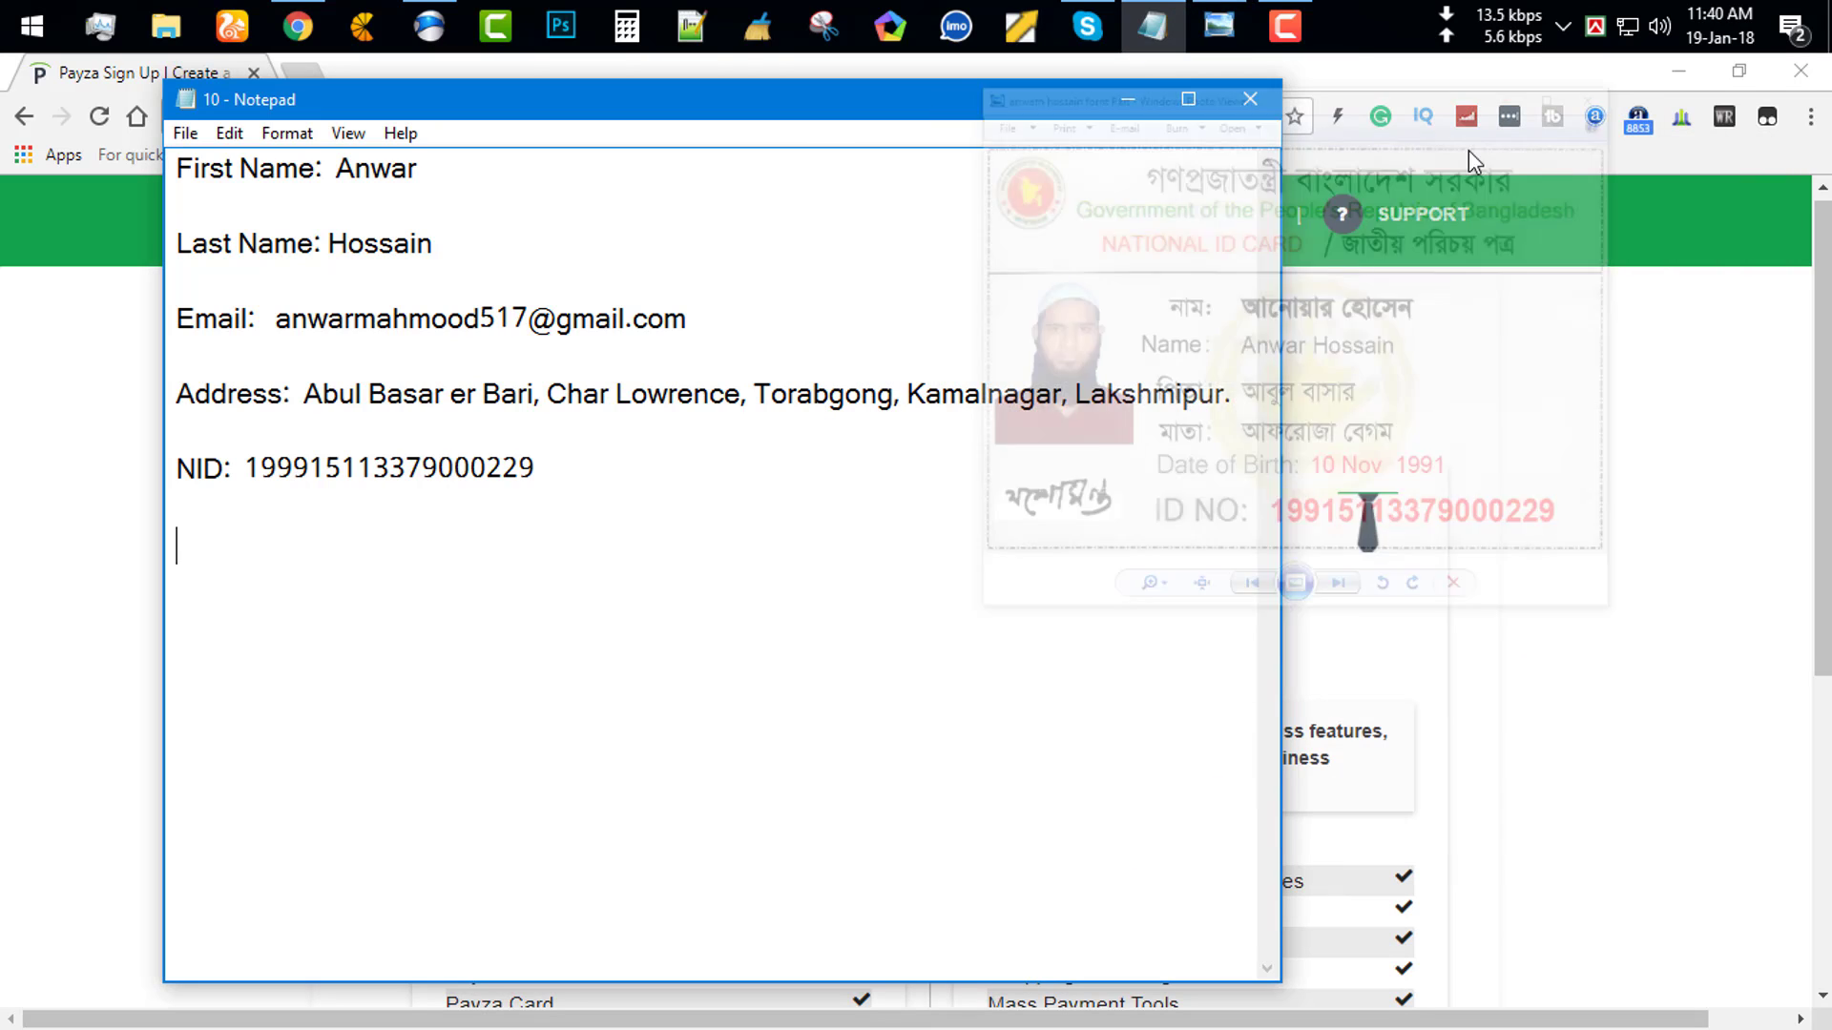
pyautogui.click(1116, 101)
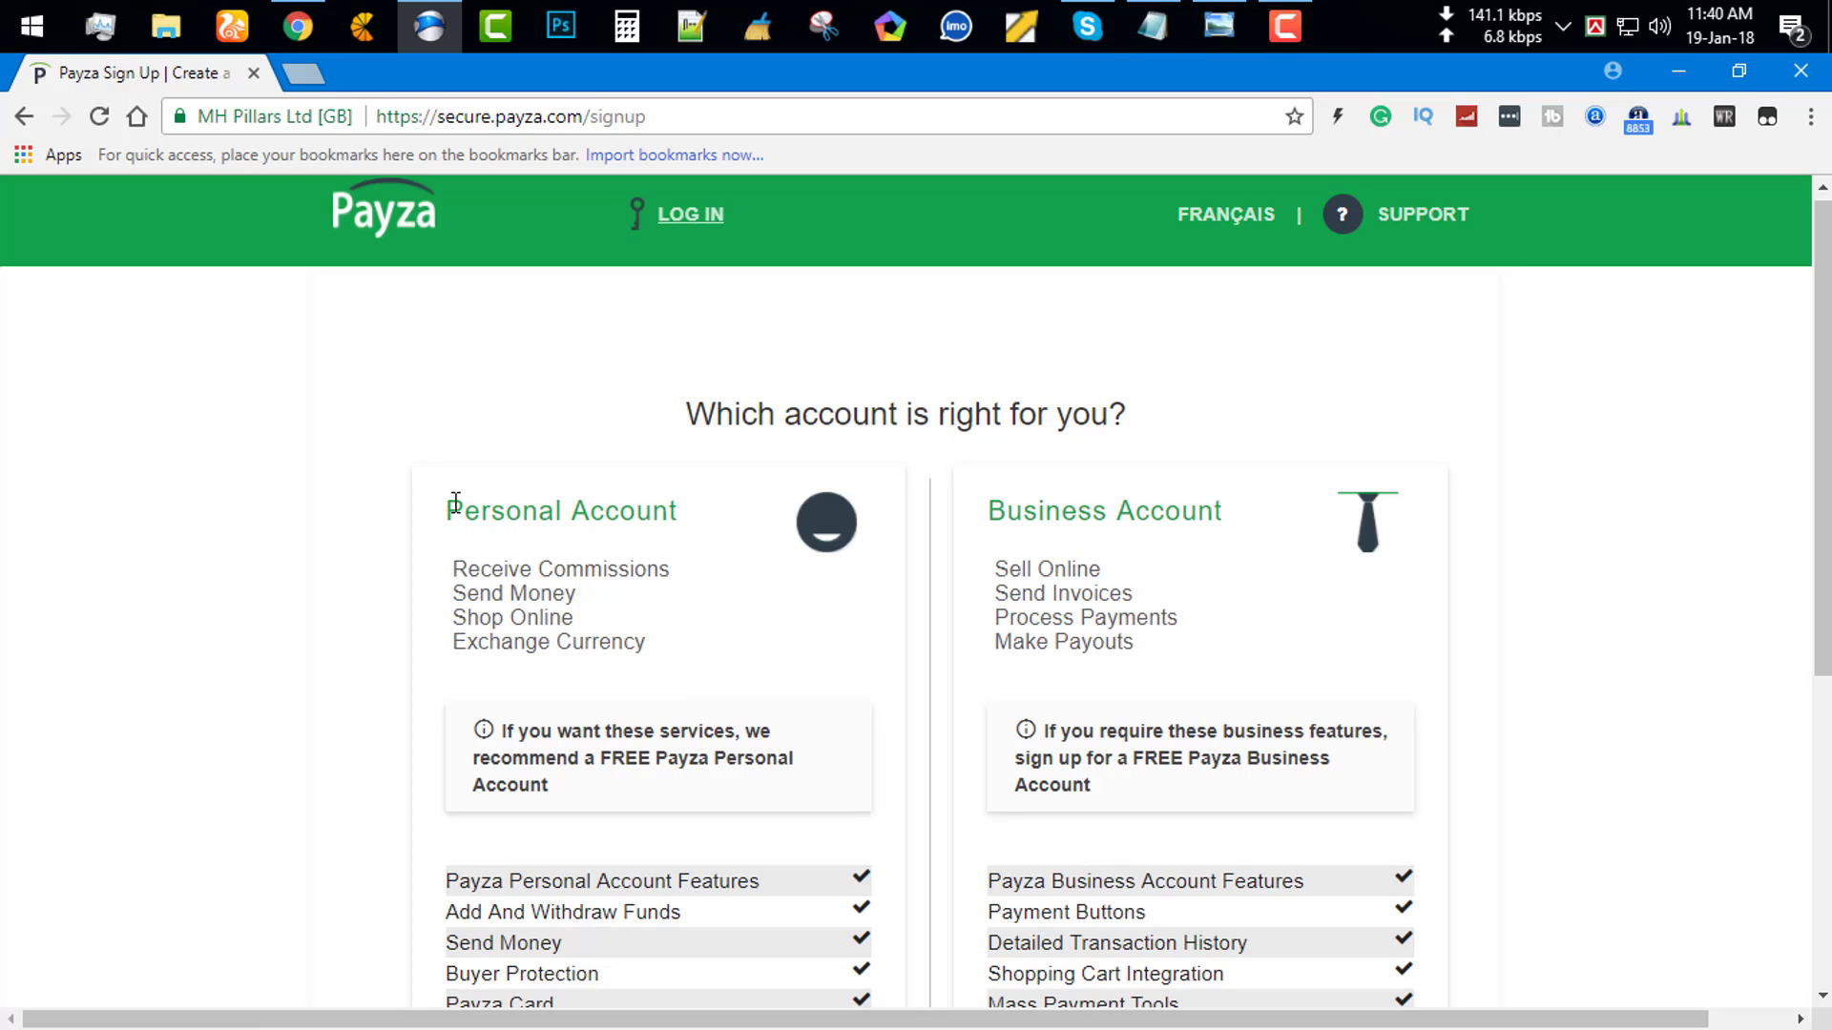
pyautogui.moveTo(438, 515); pyautogui.dragTo(732, 512)
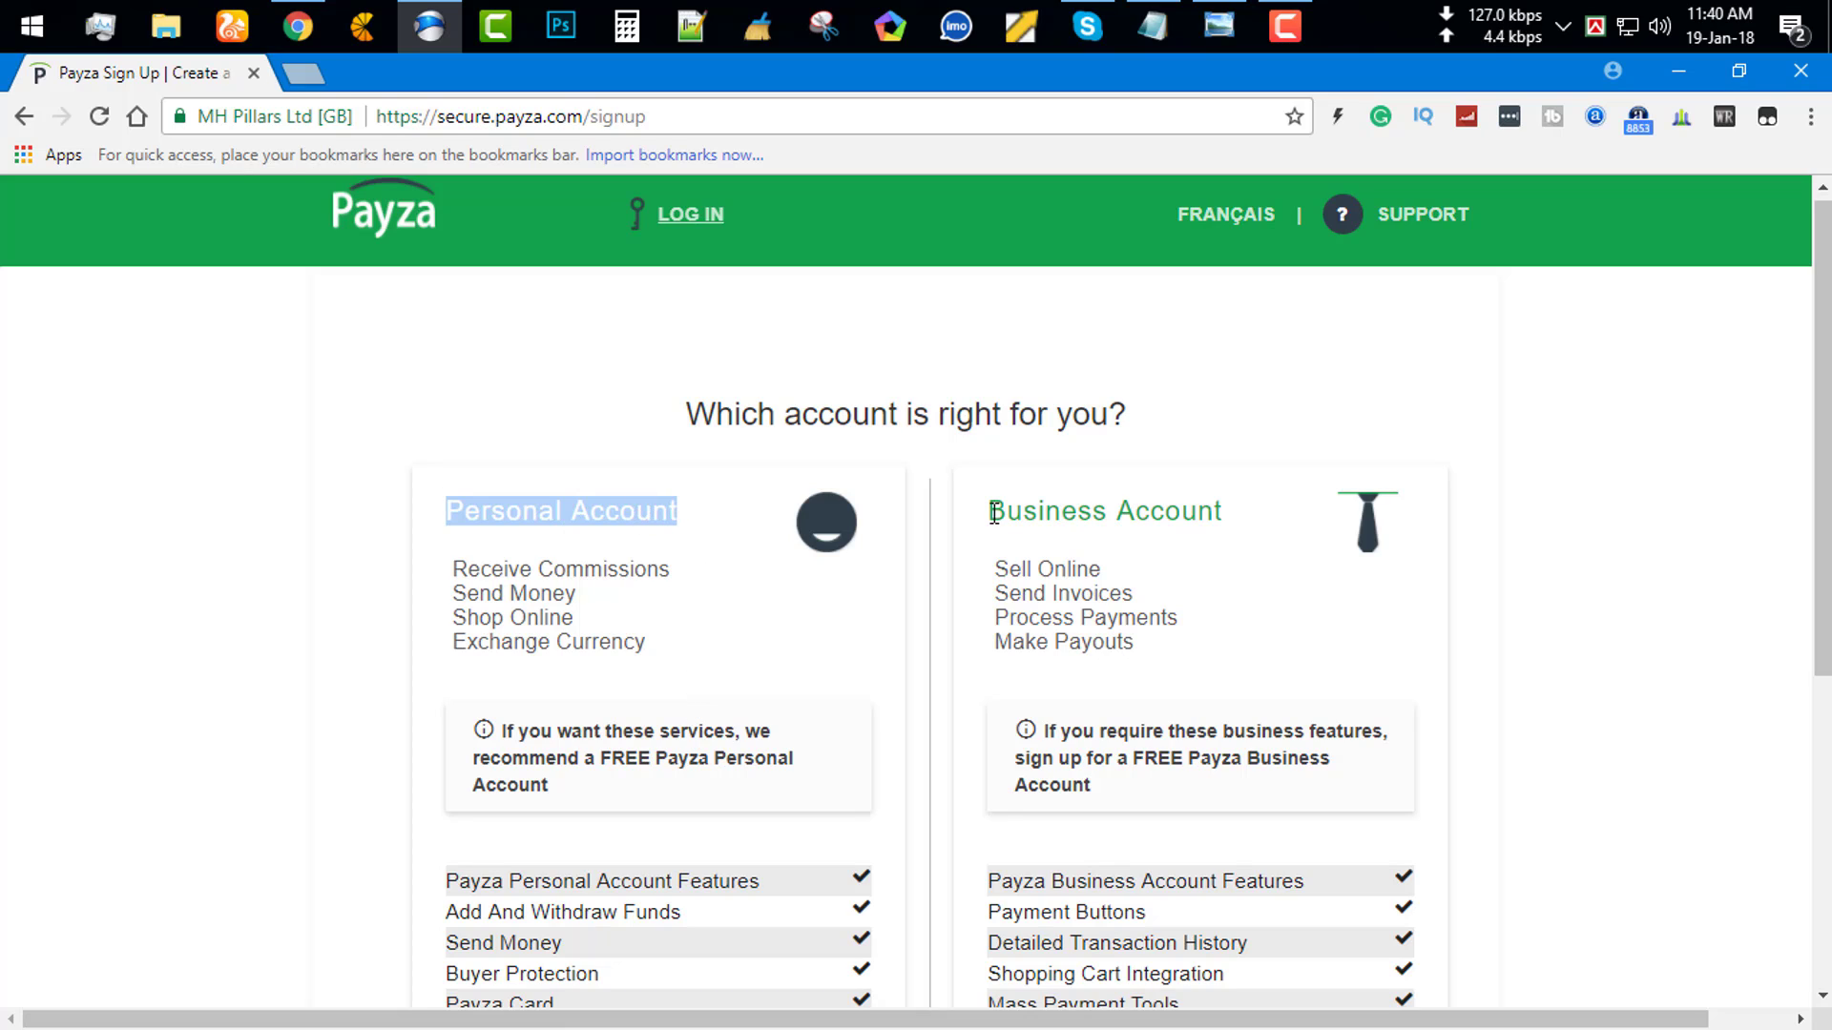
pyautogui.moveTo(988, 513); pyautogui.dragTo(1197, 516)
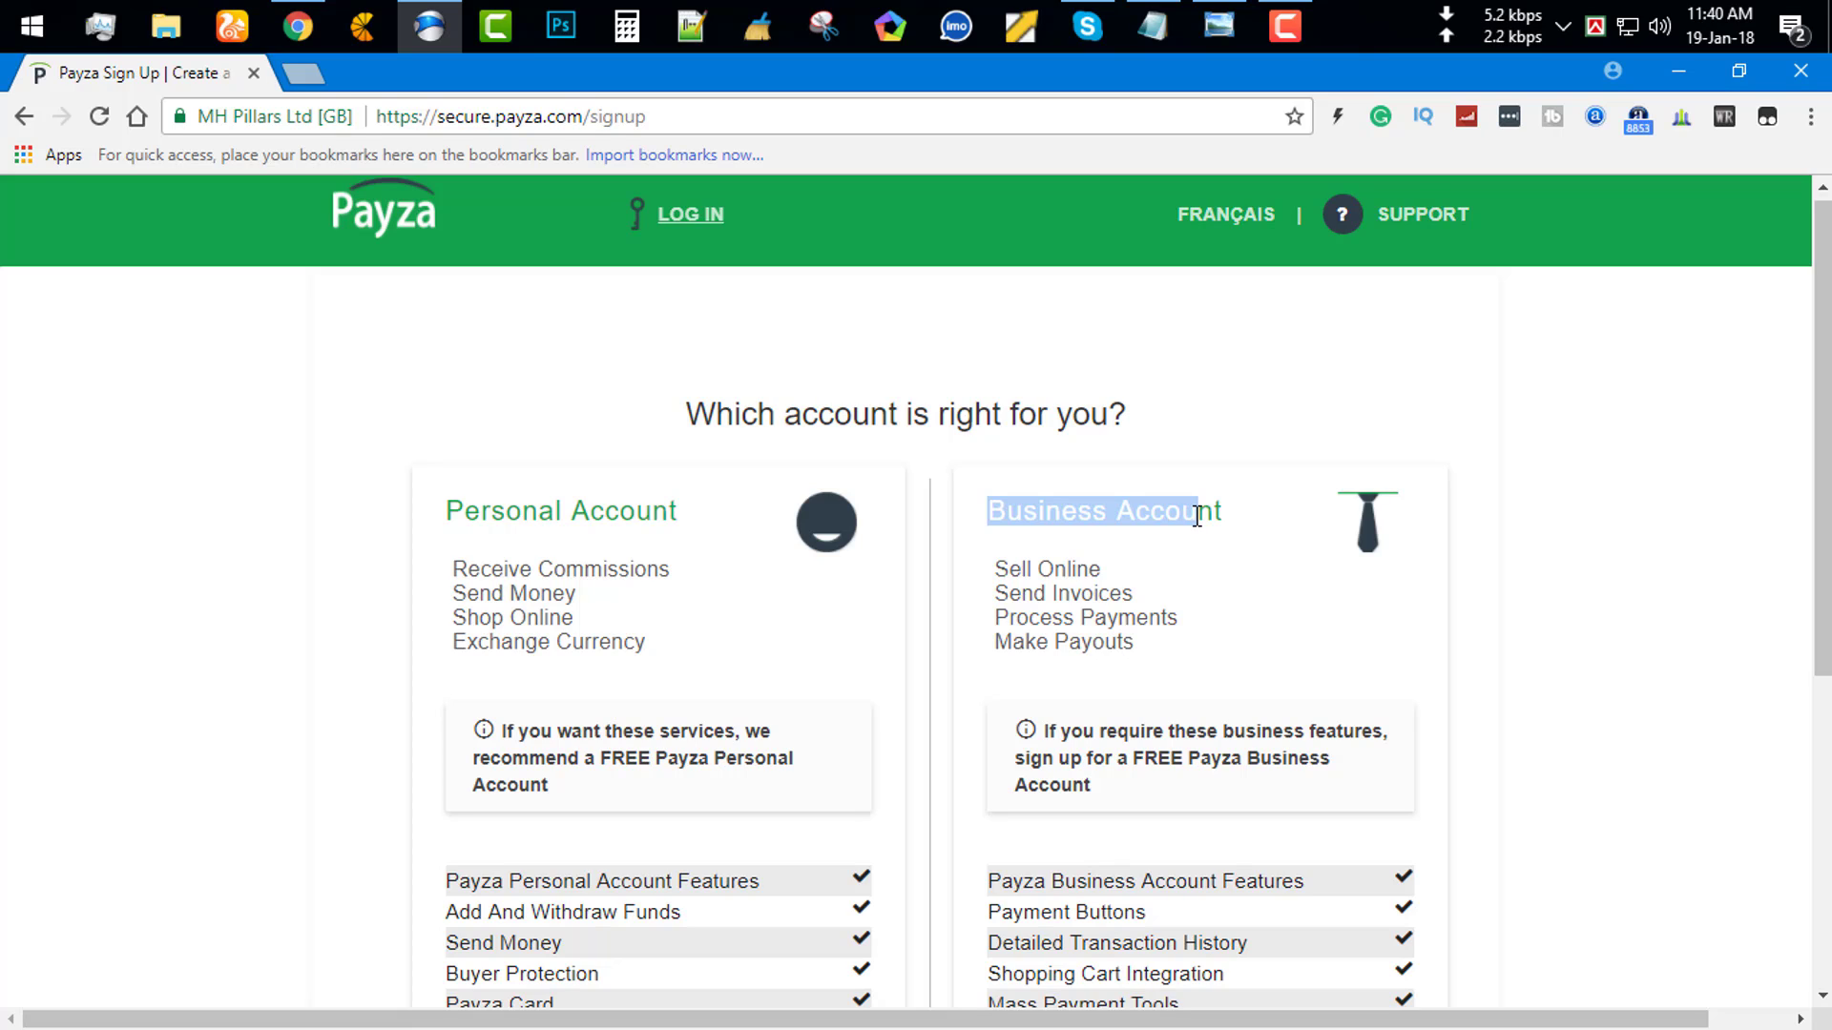
pyautogui.click(1143, 524)
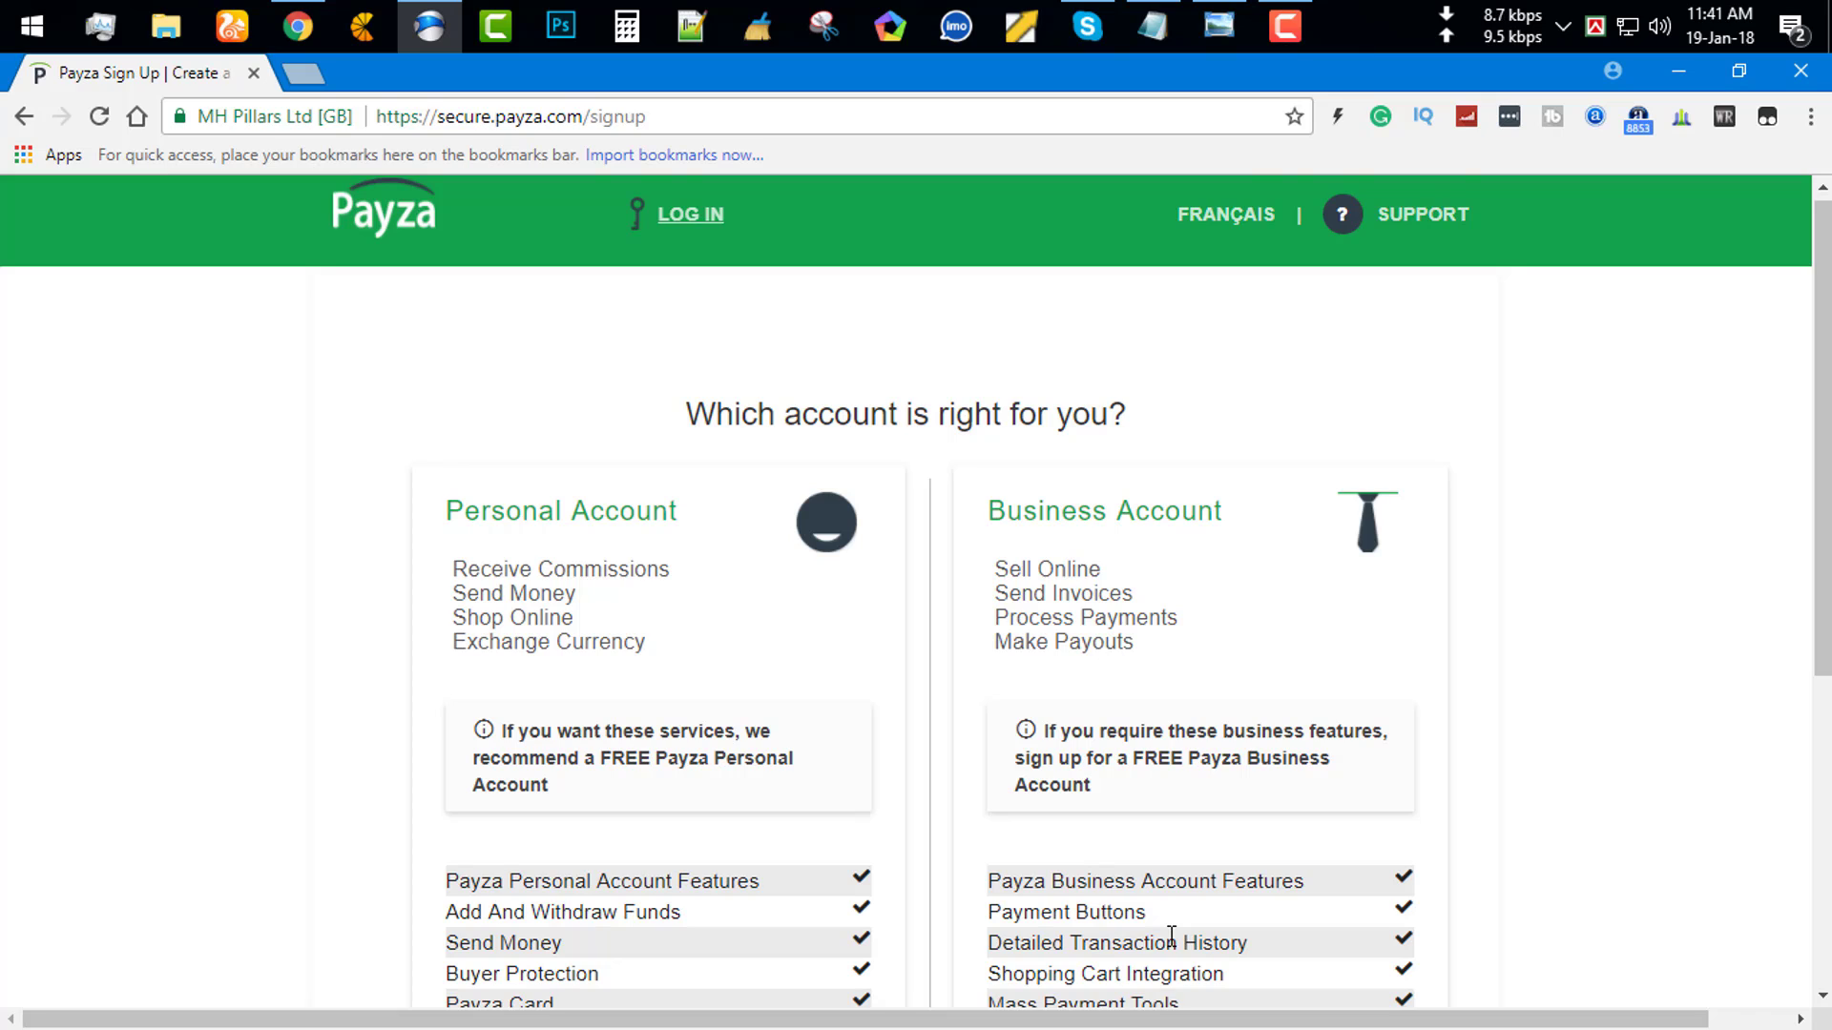
pyautogui.scroll(-3, 1192, 884)
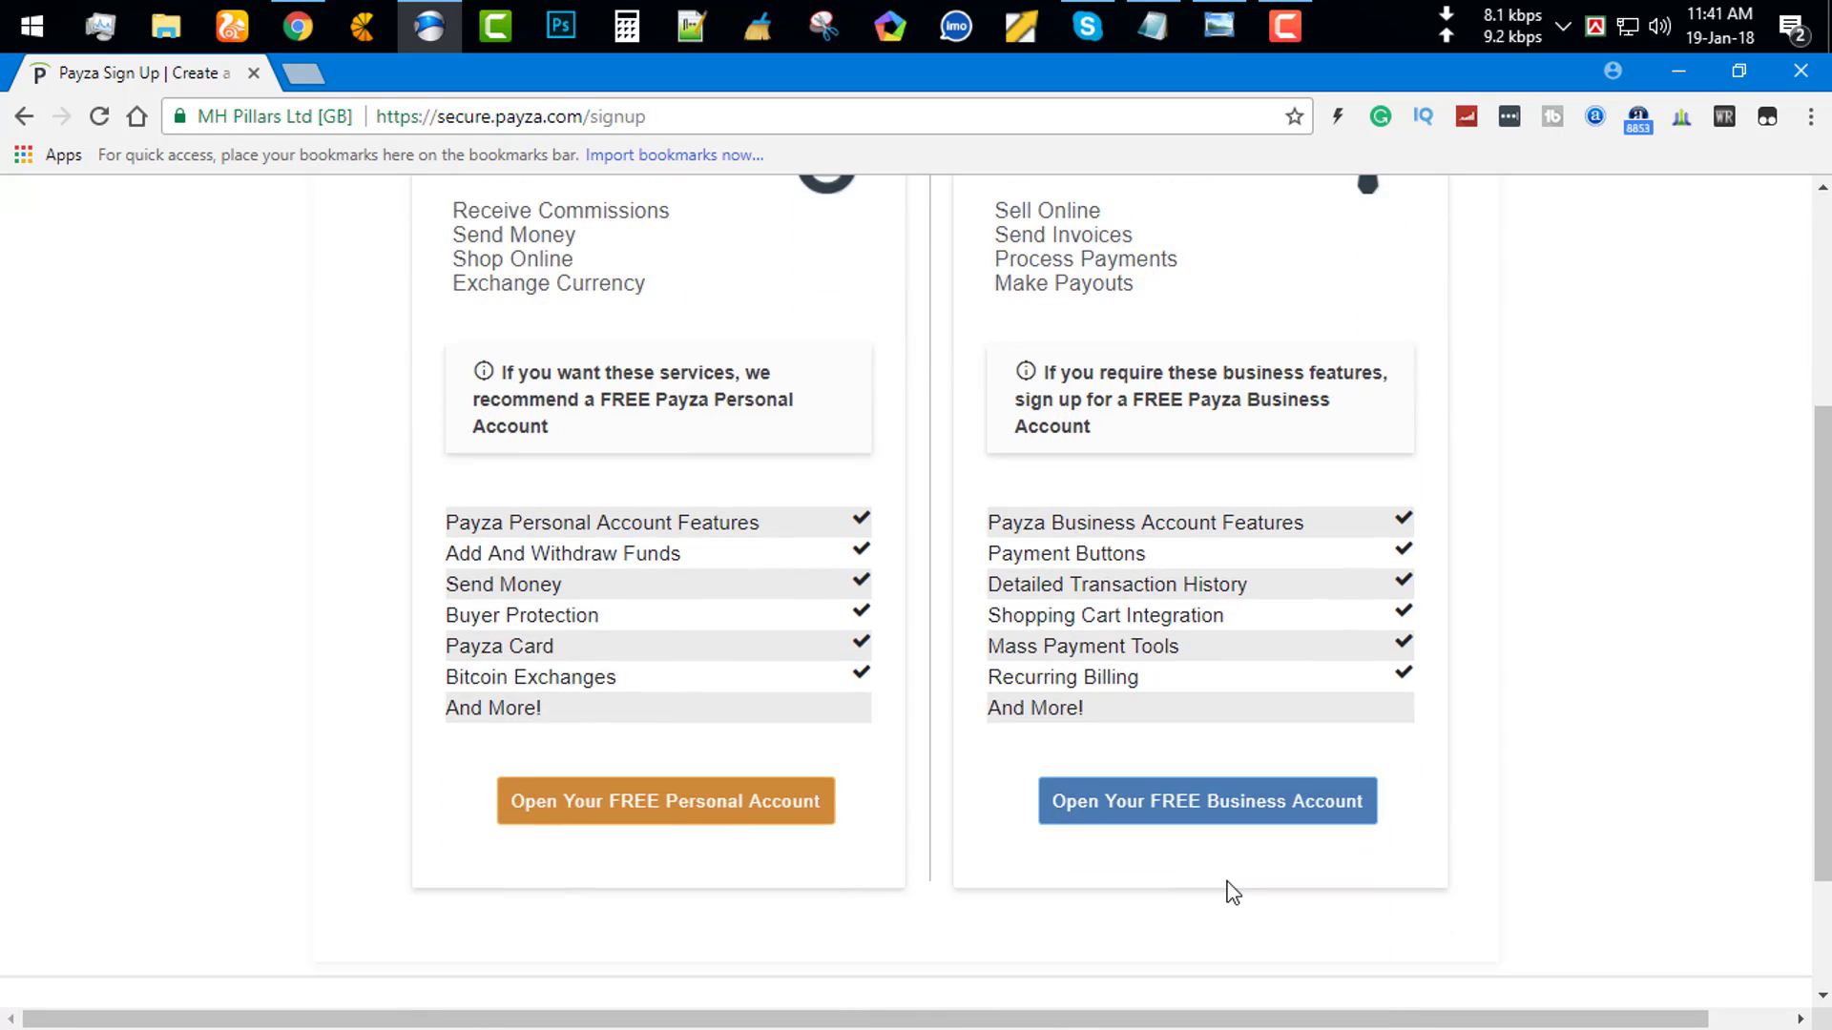
pyautogui.scroll(3, 1229, 890)
pyautogui.scroll(-3, 1229, 886)
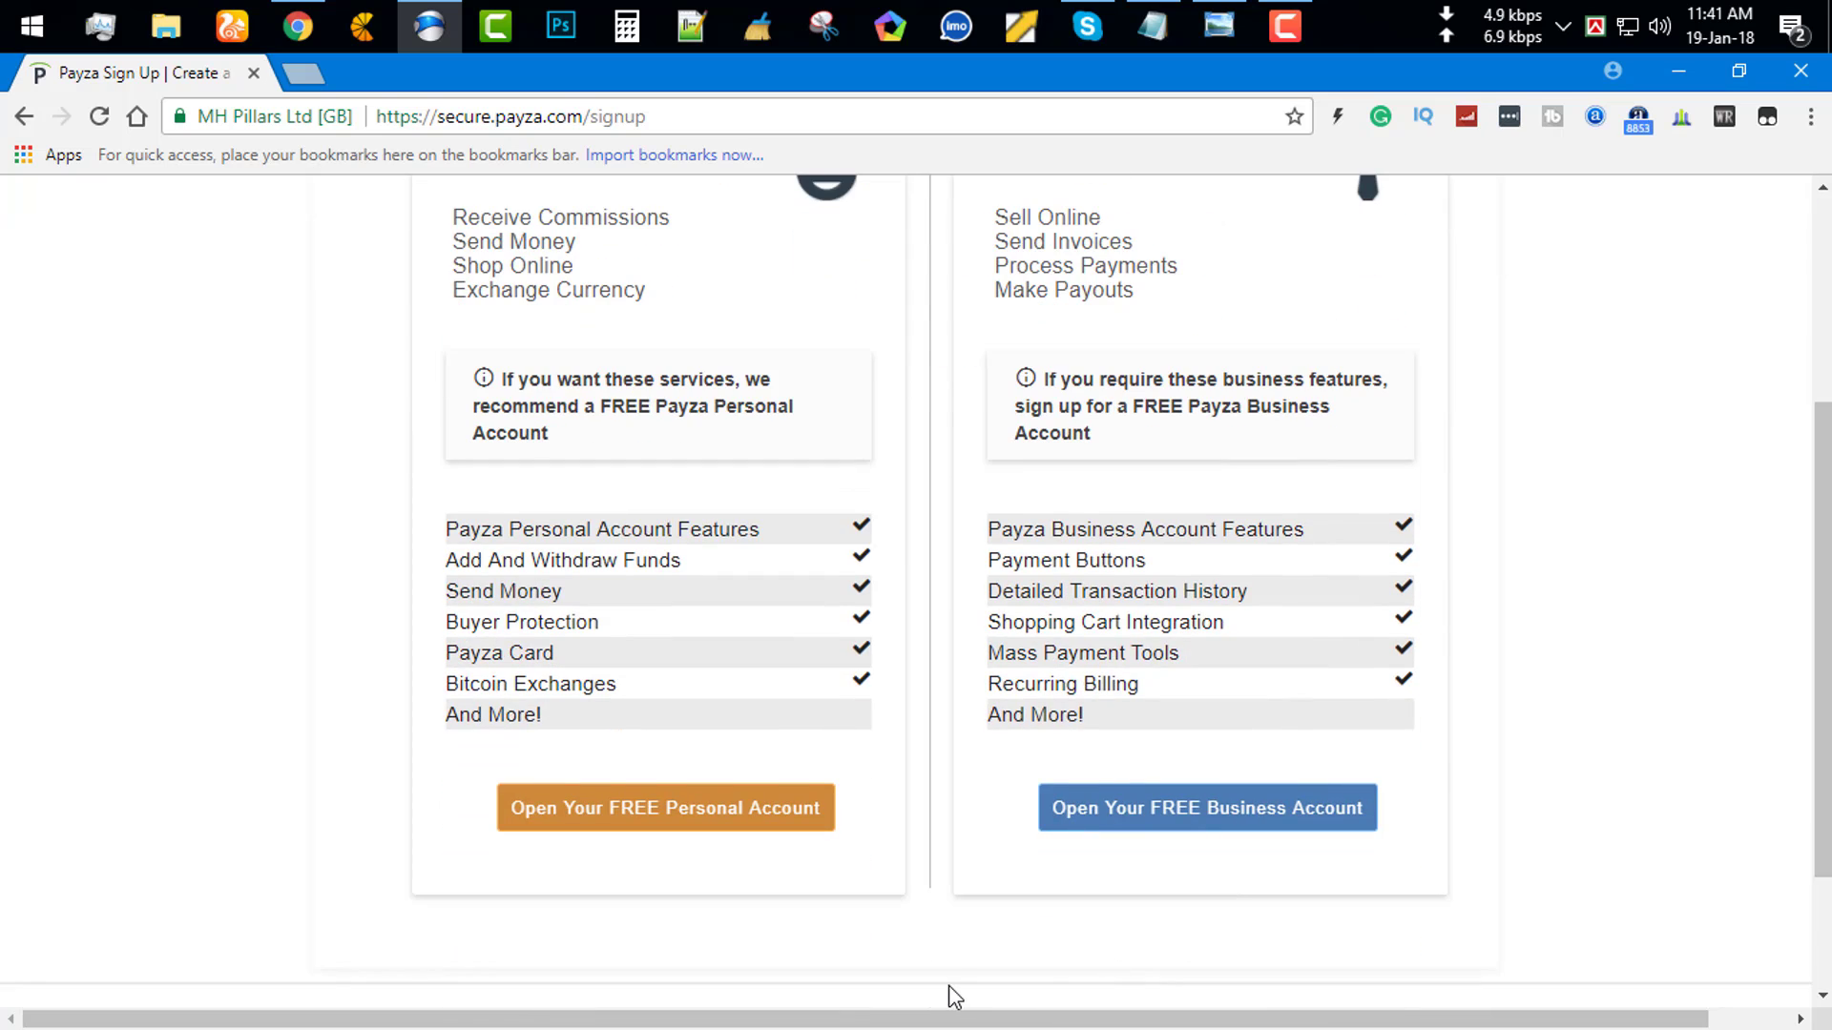
pyautogui.scroll(3, 949, 993)
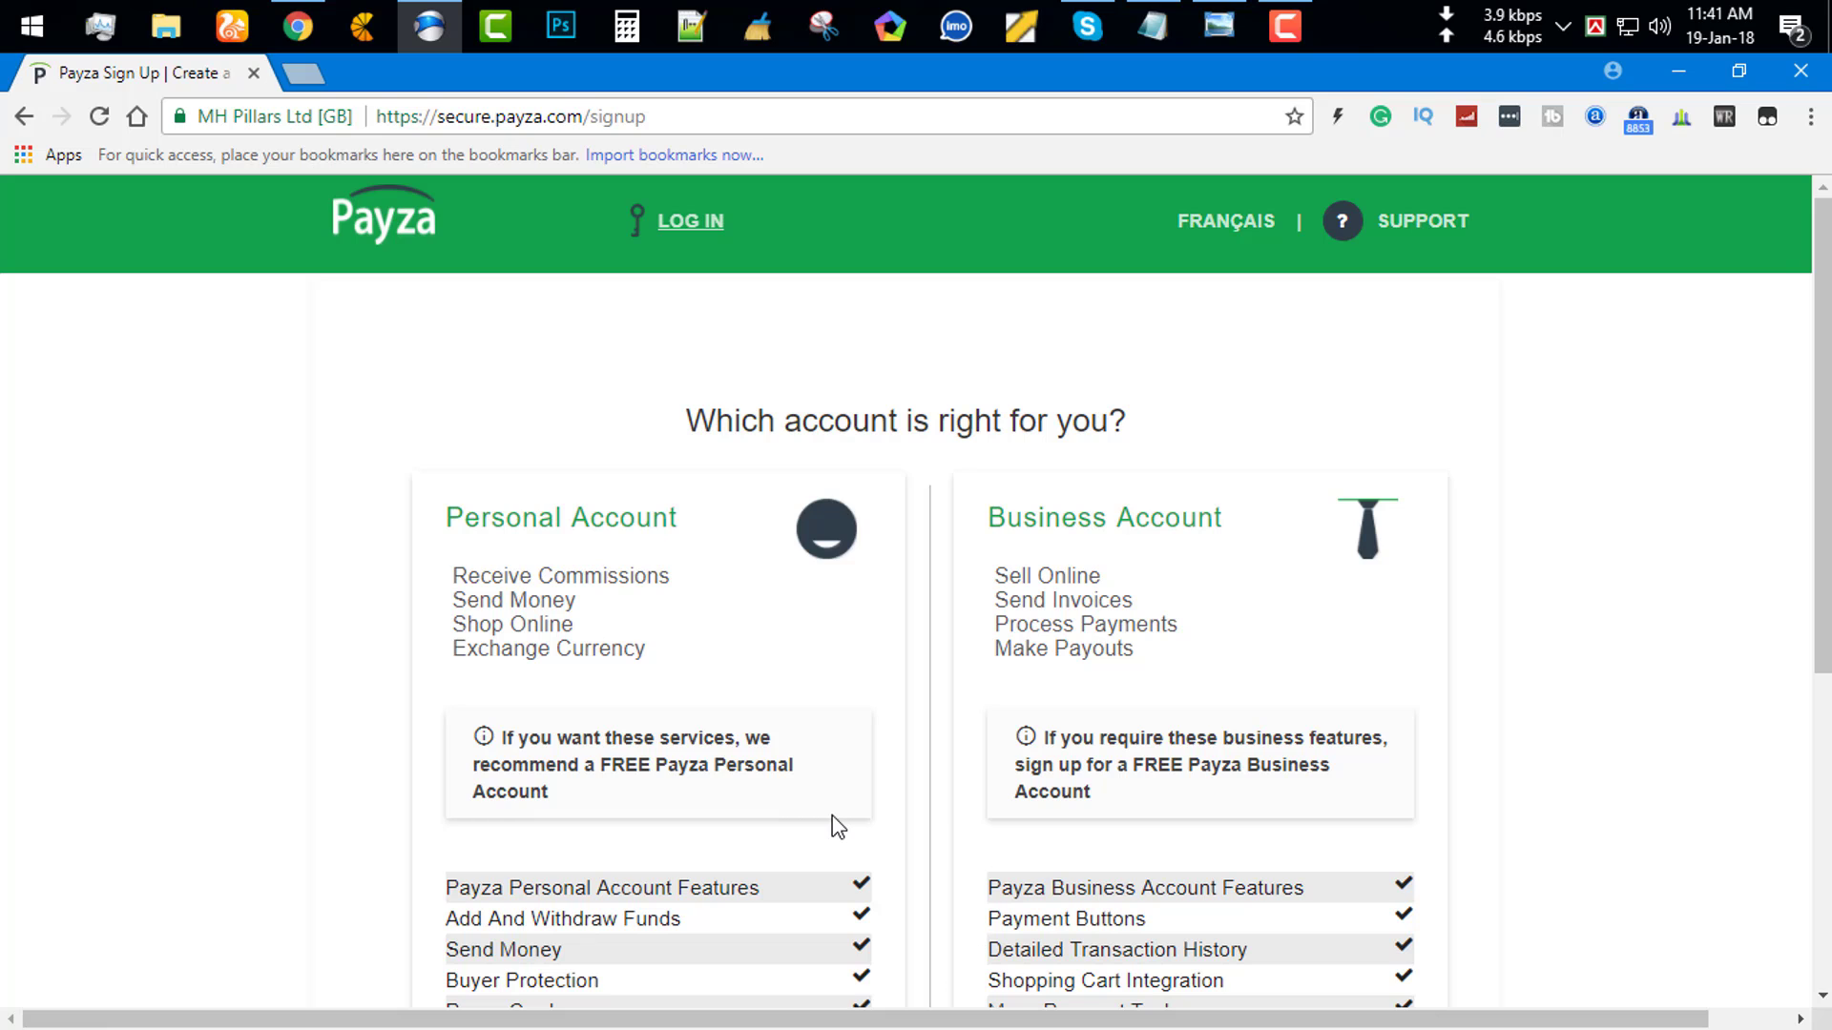
pyautogui.scroll(-2, 832, 823)
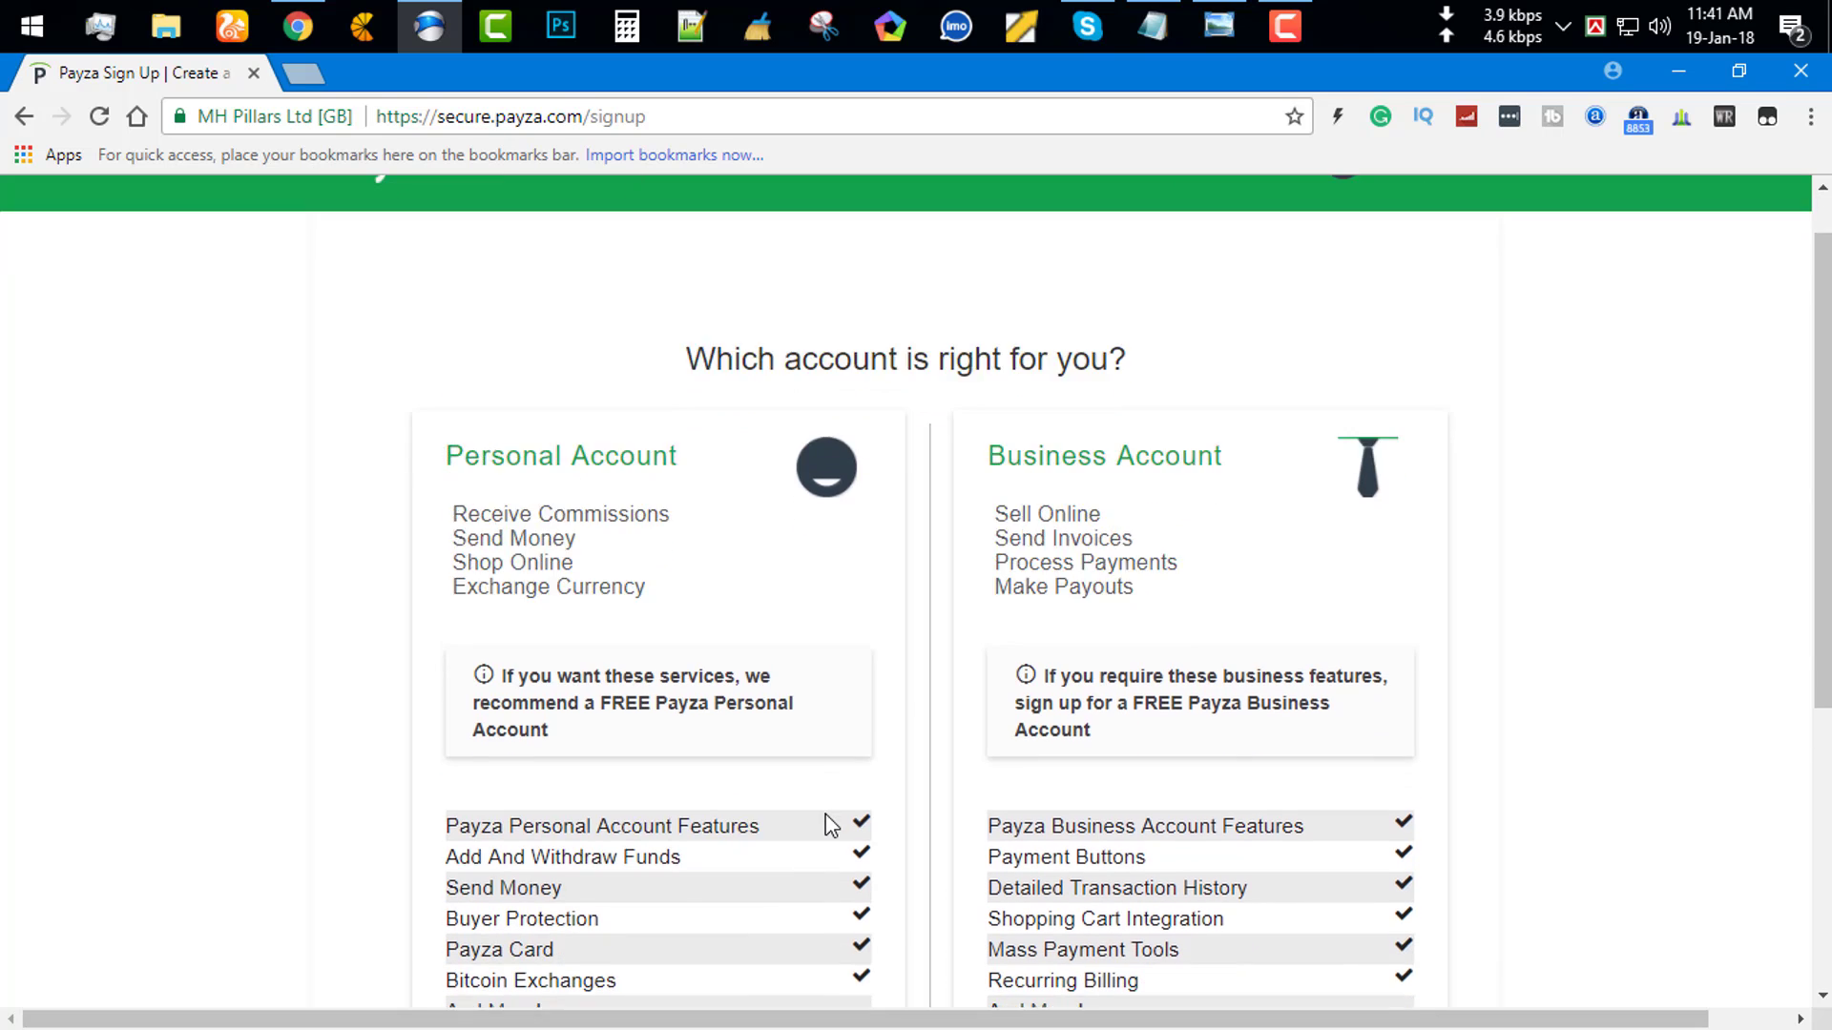
pyautogui.scroll(2, 798, 798)
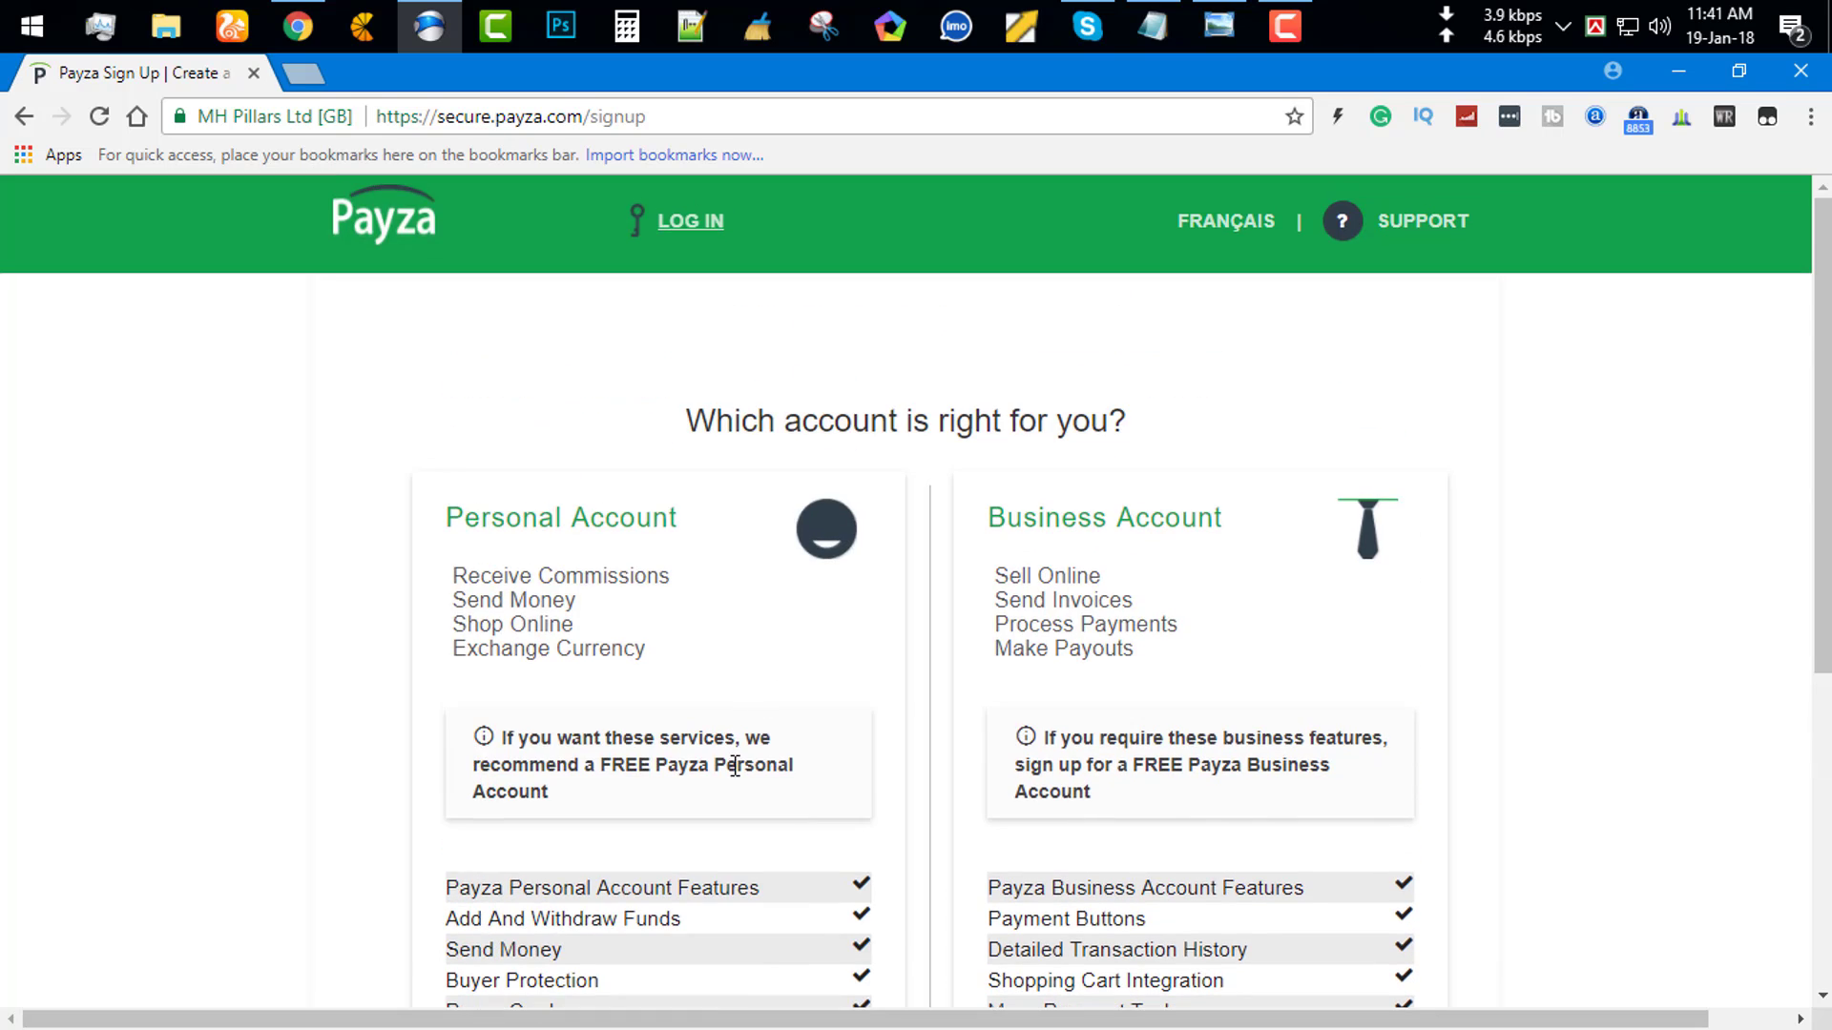
pyautogui.scroll(-5, 740, 784)
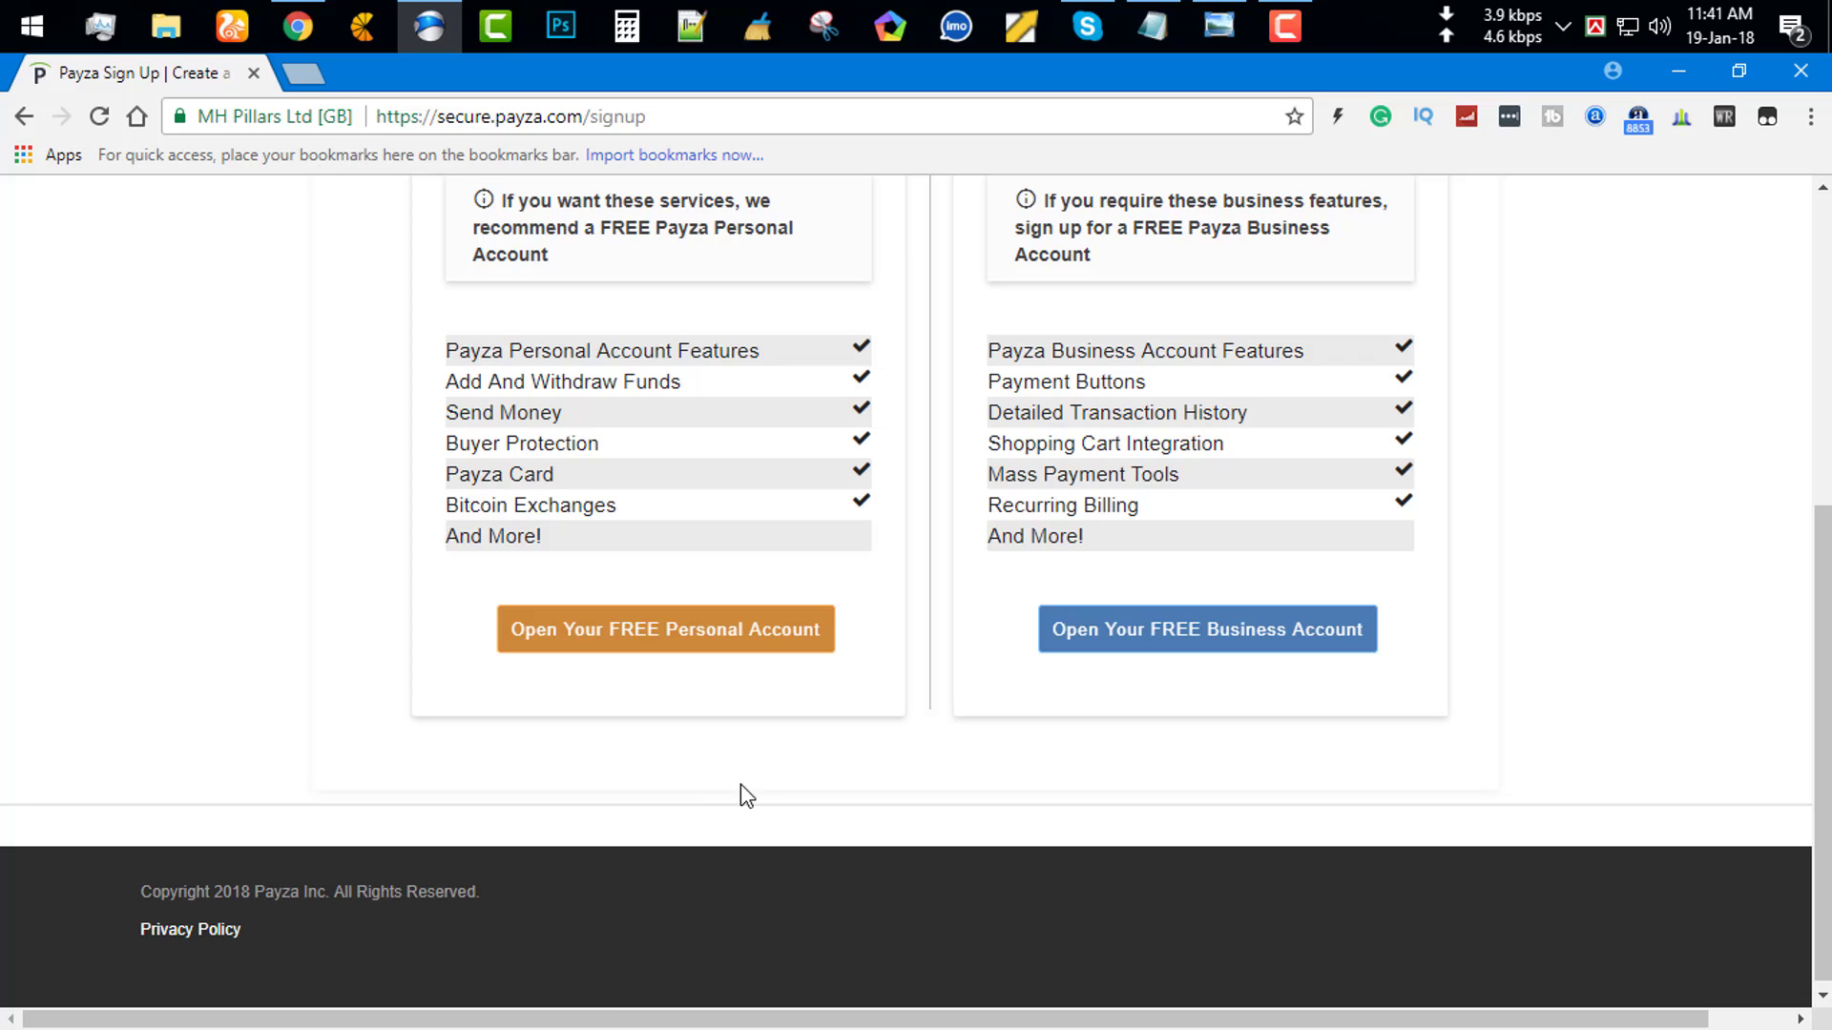
# Start a free personal account with country Bangladesh and salutation Mr
pyautogui.click(599, 637)
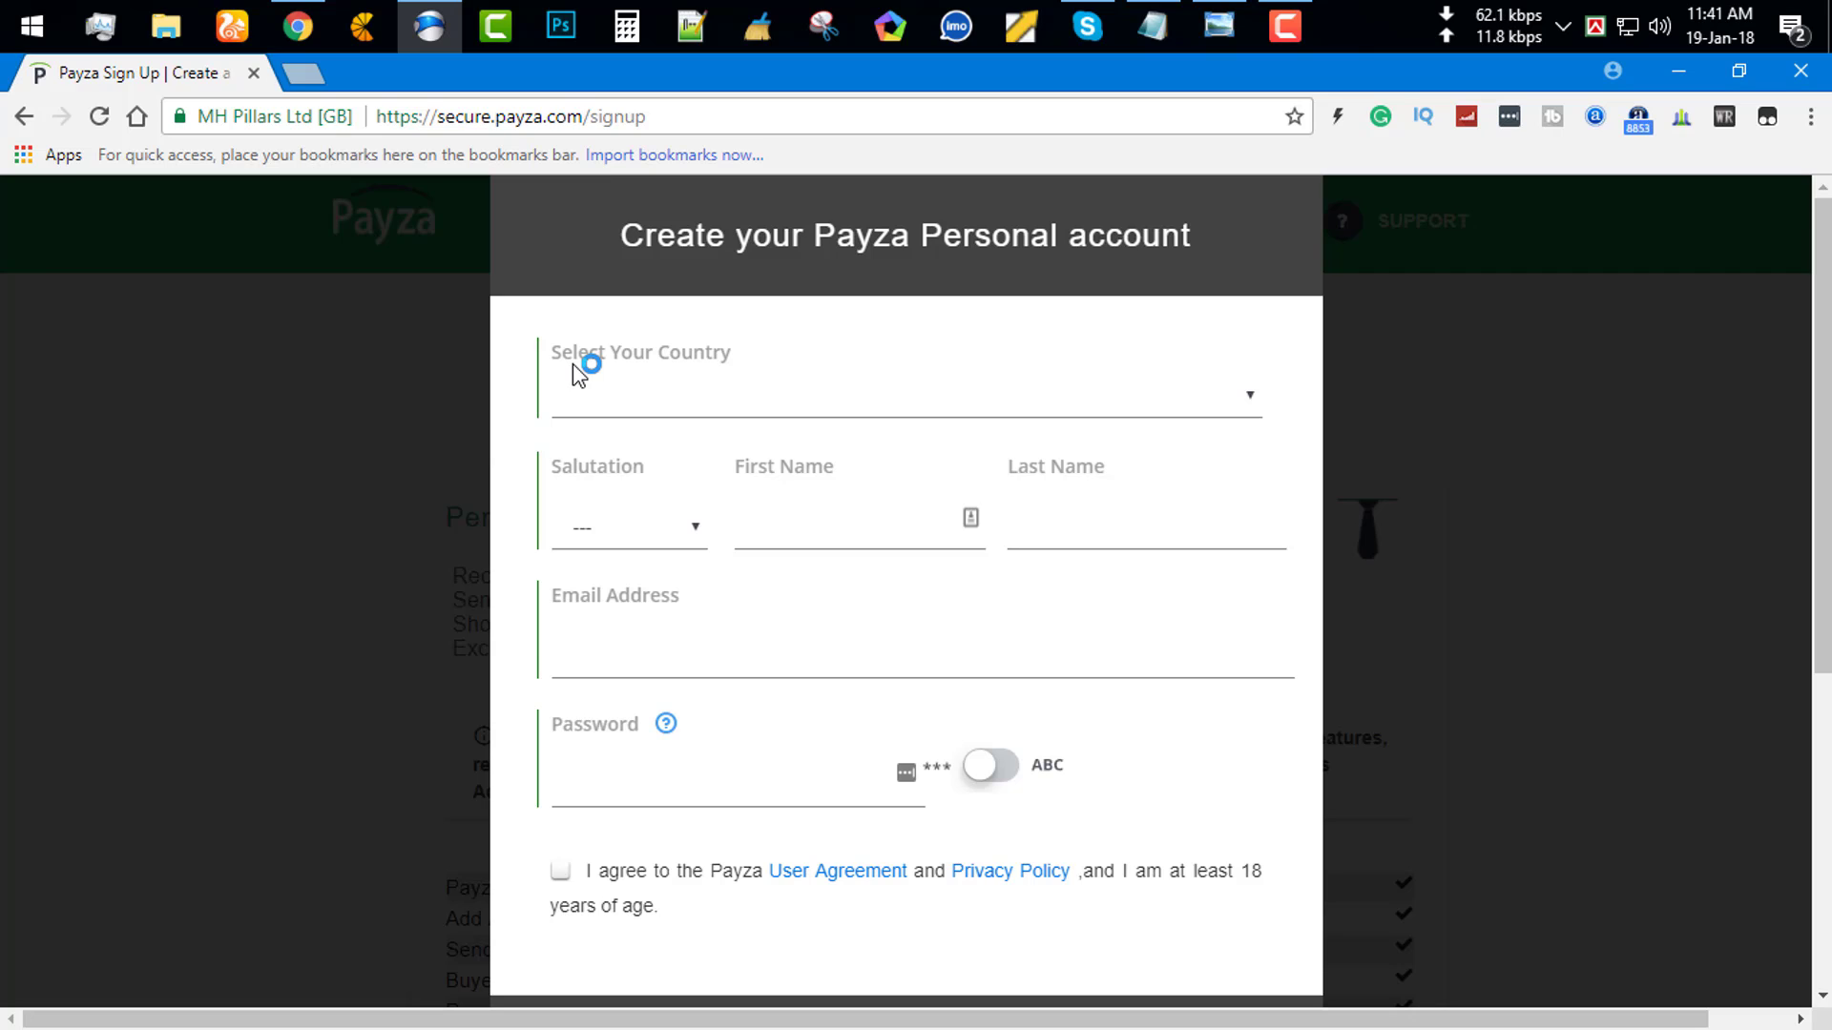
pyautogui.click(801, 403)
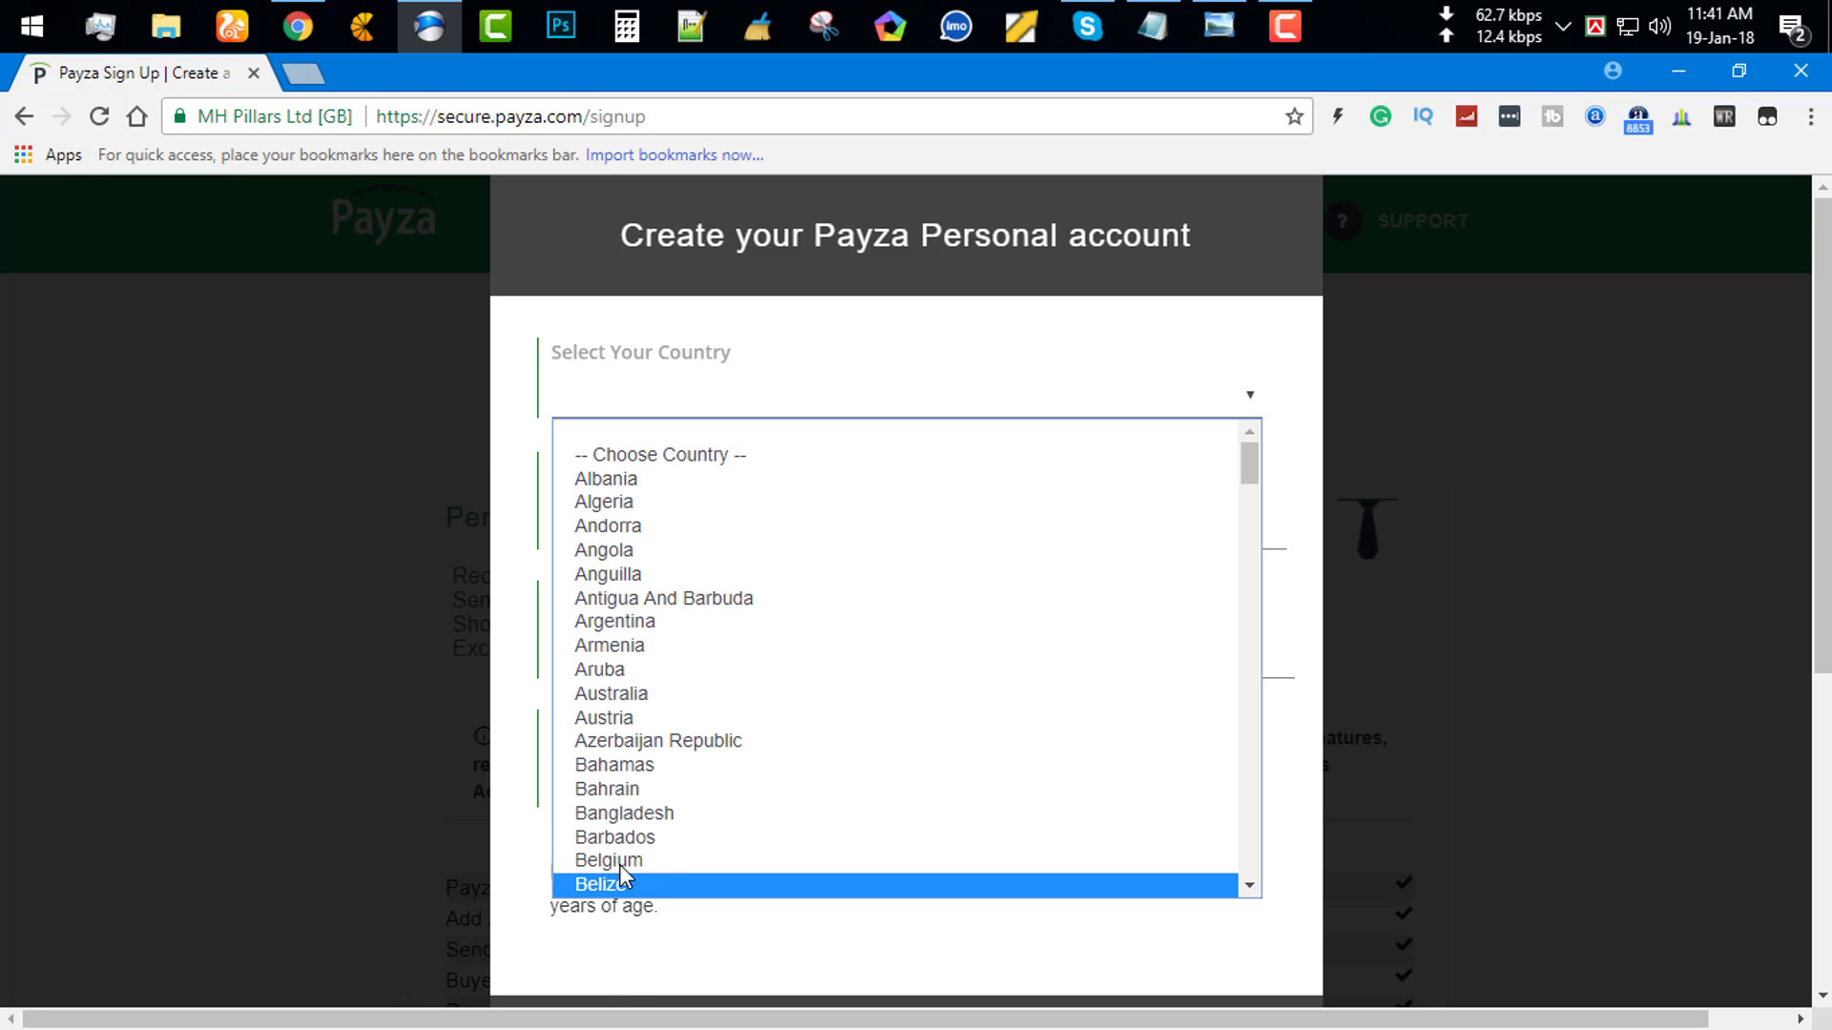
pyautogui.click(658, 818)
pyautogui.click(635, 533)
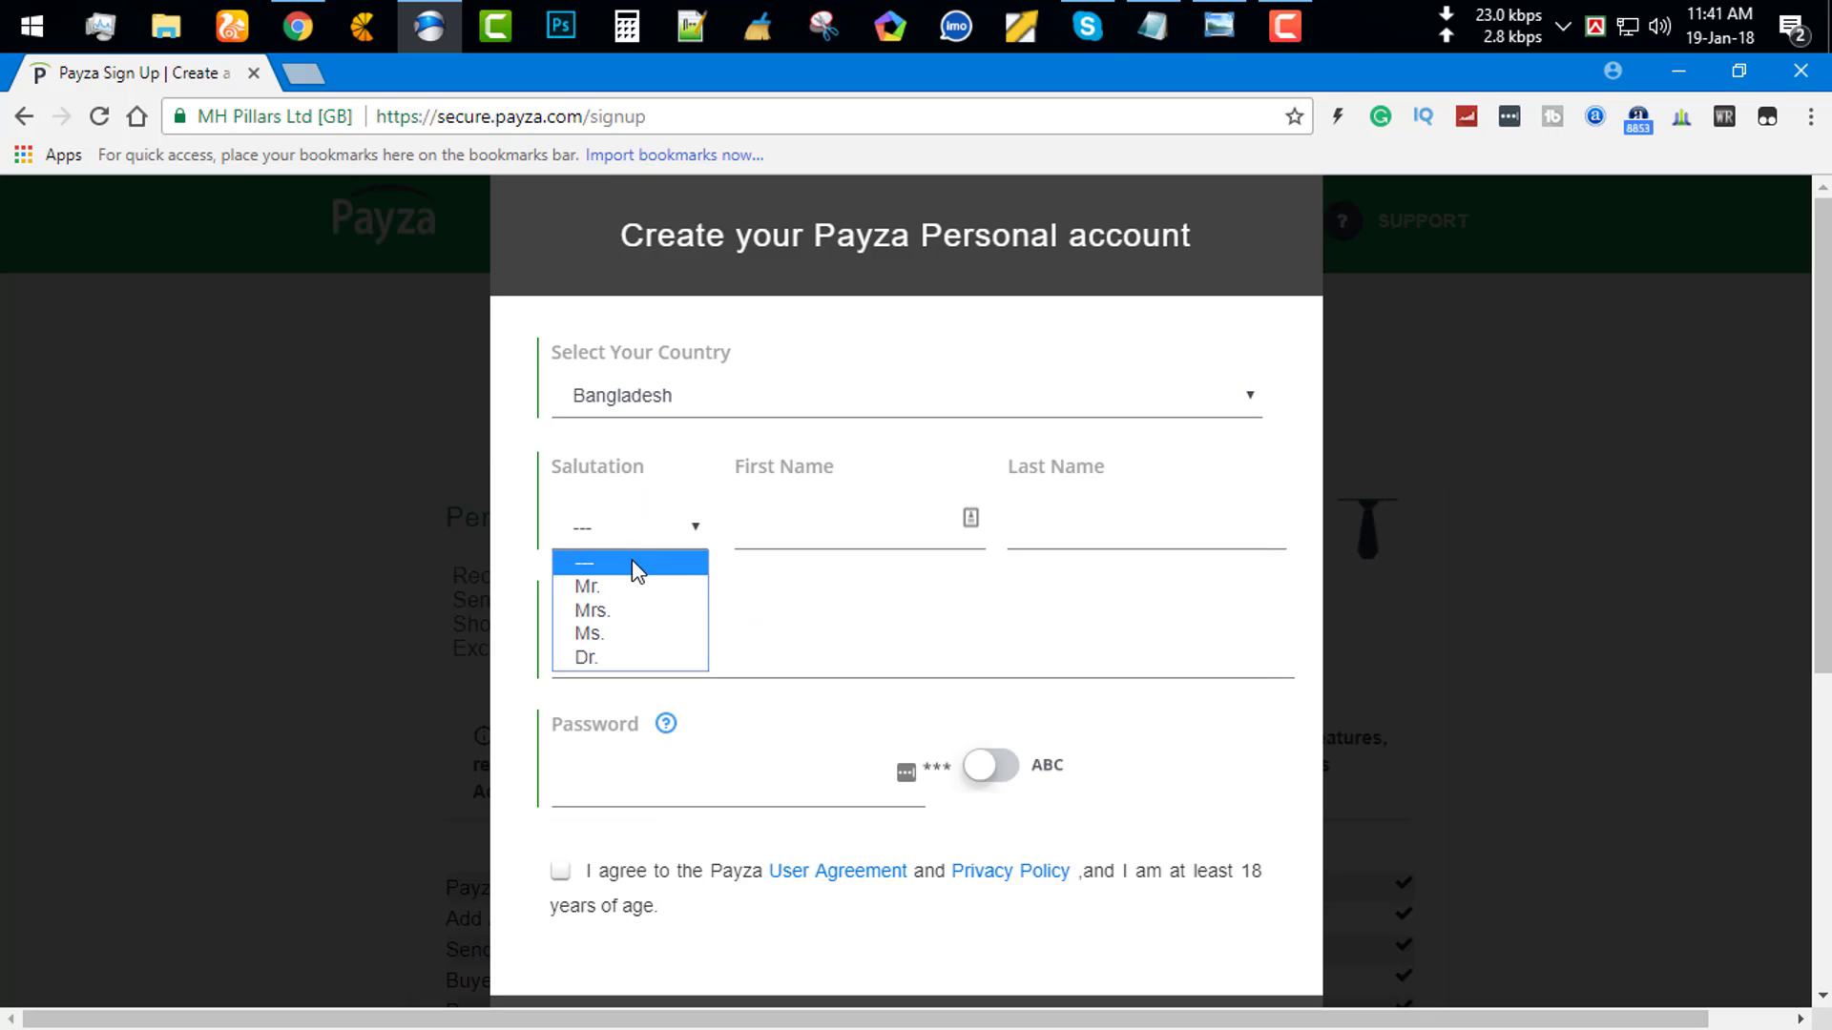
pyautogui.click(634, 588)
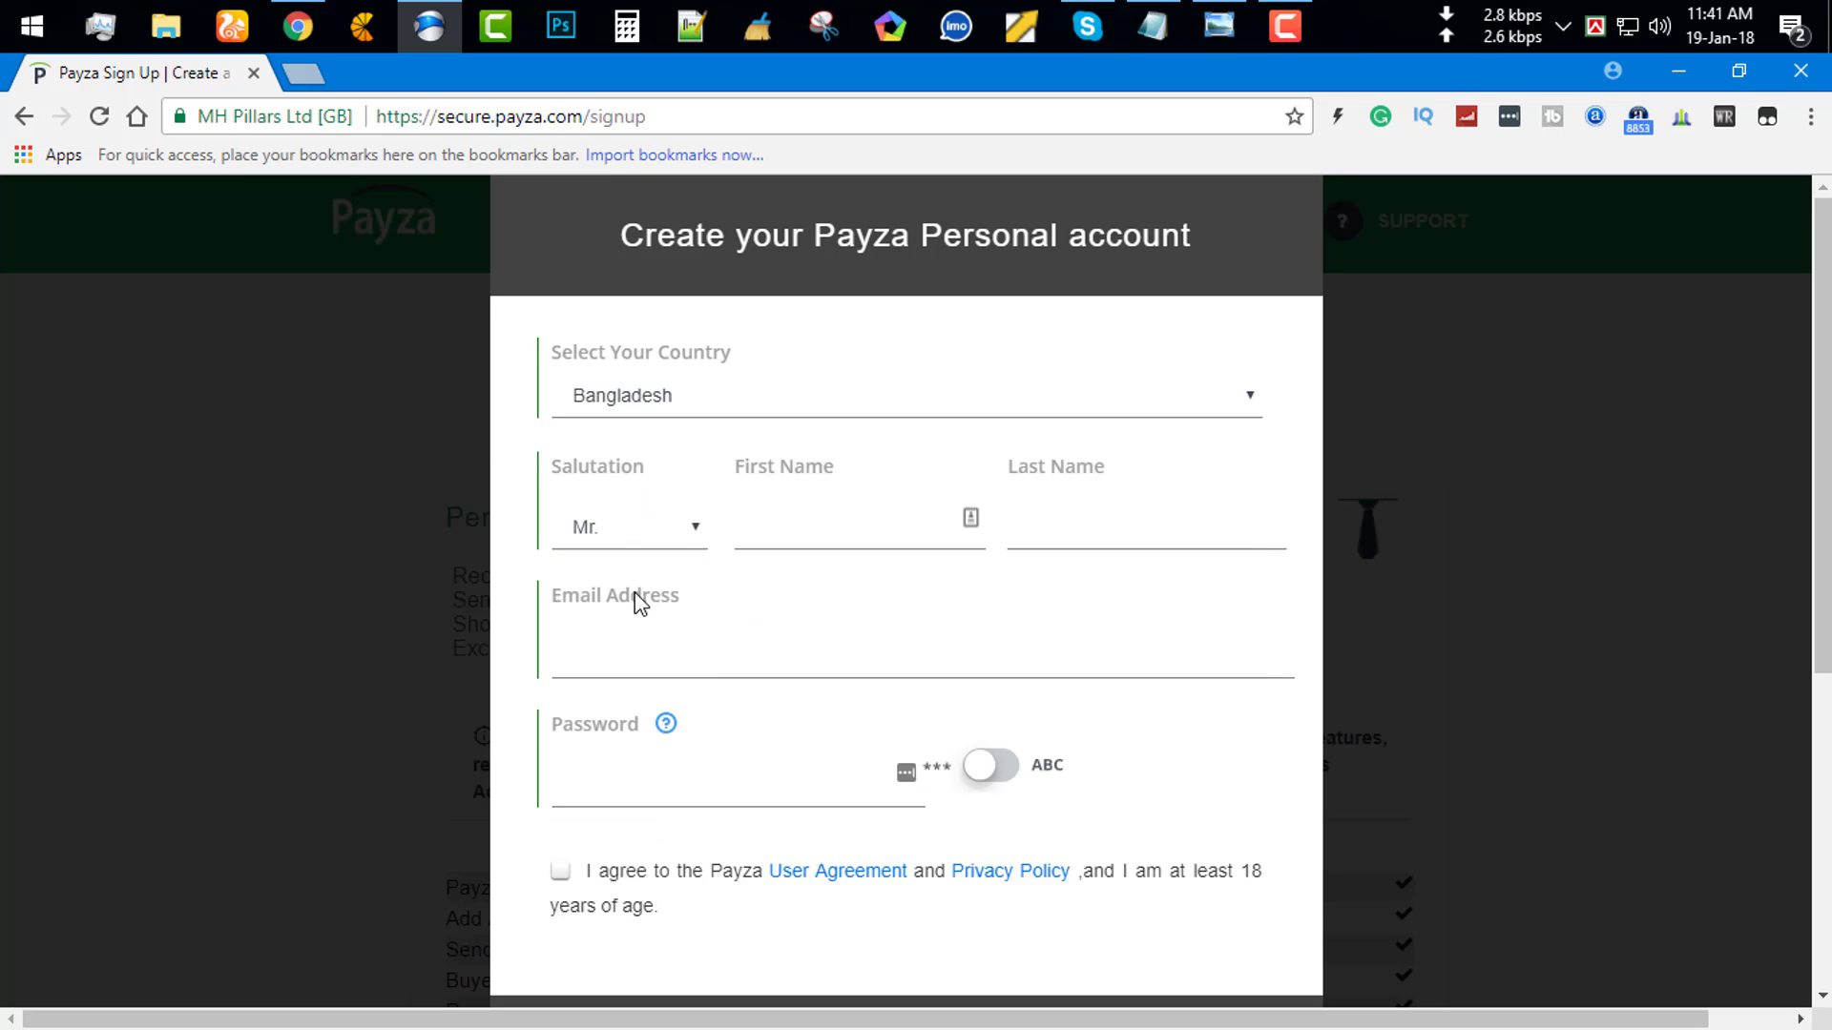
# Fill First Name and Last Name with the names copied from the notes
pyautogui.click(860, 528)
pyautogui.hotkey('alt', 'Tab')
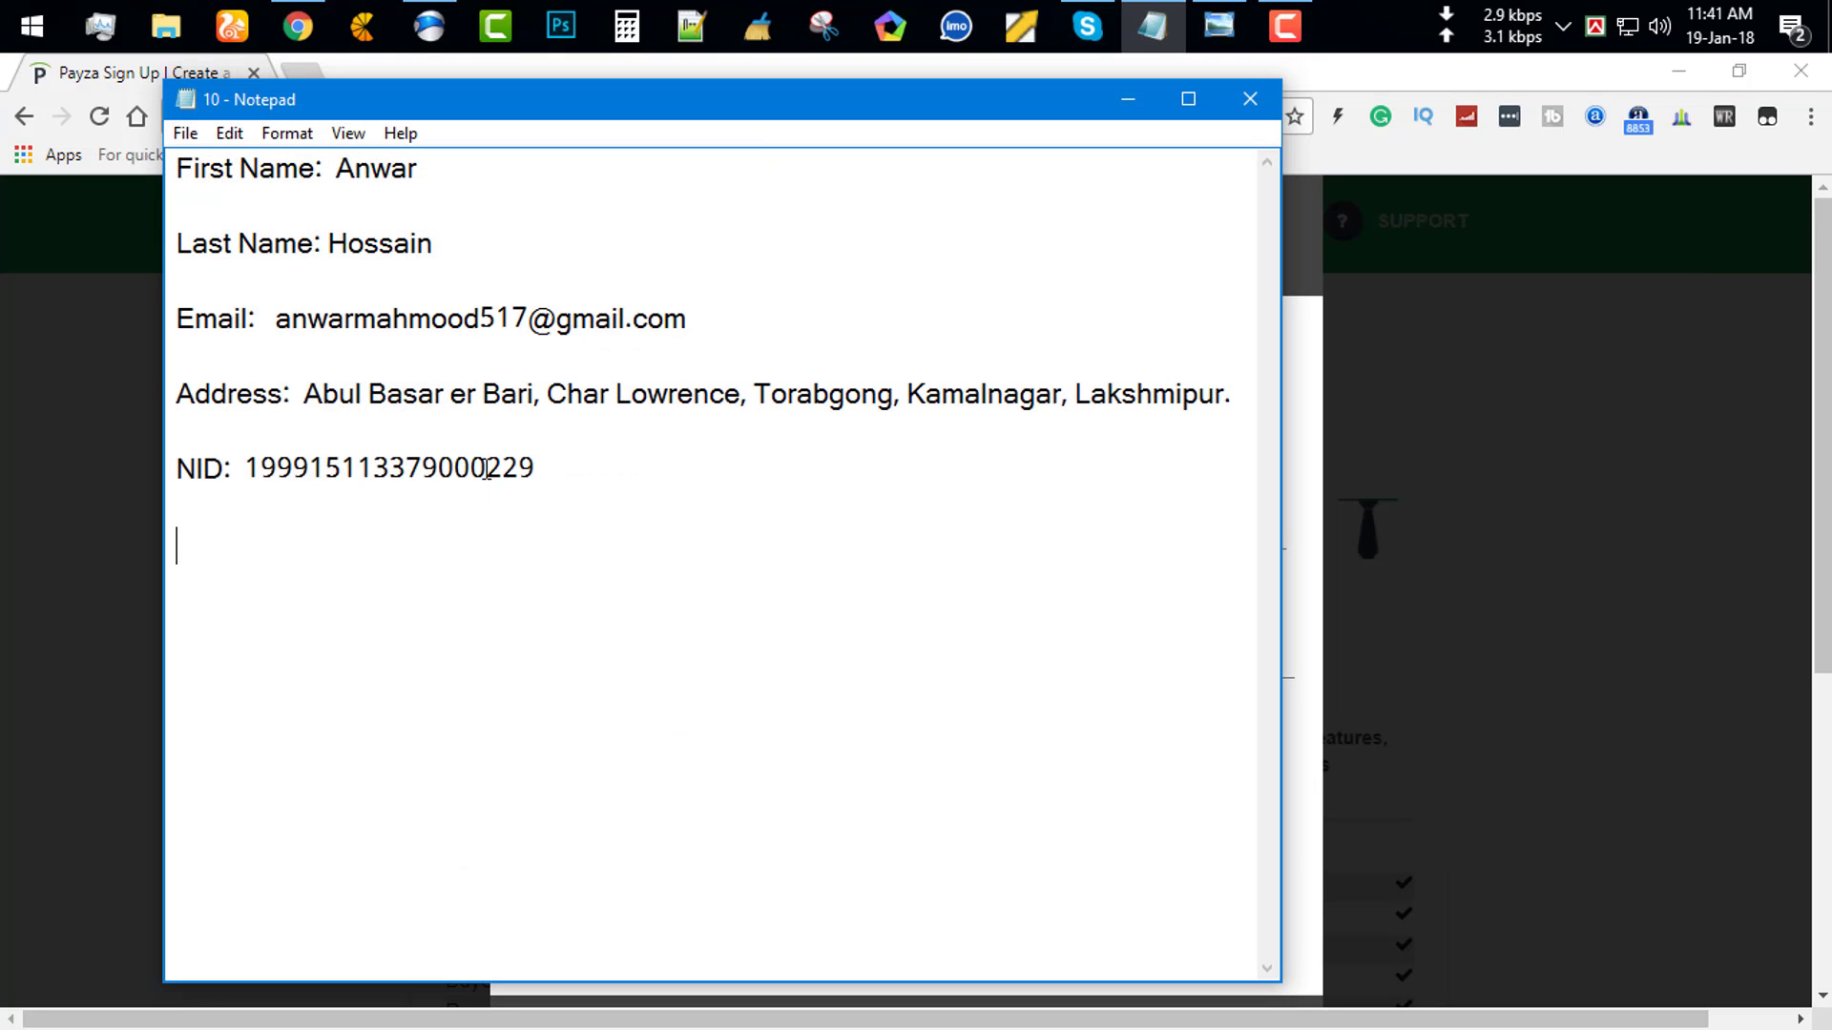
pyautogui.doubleClick(390, 176)
pyautogui.hotkey('ctrl', 'c')
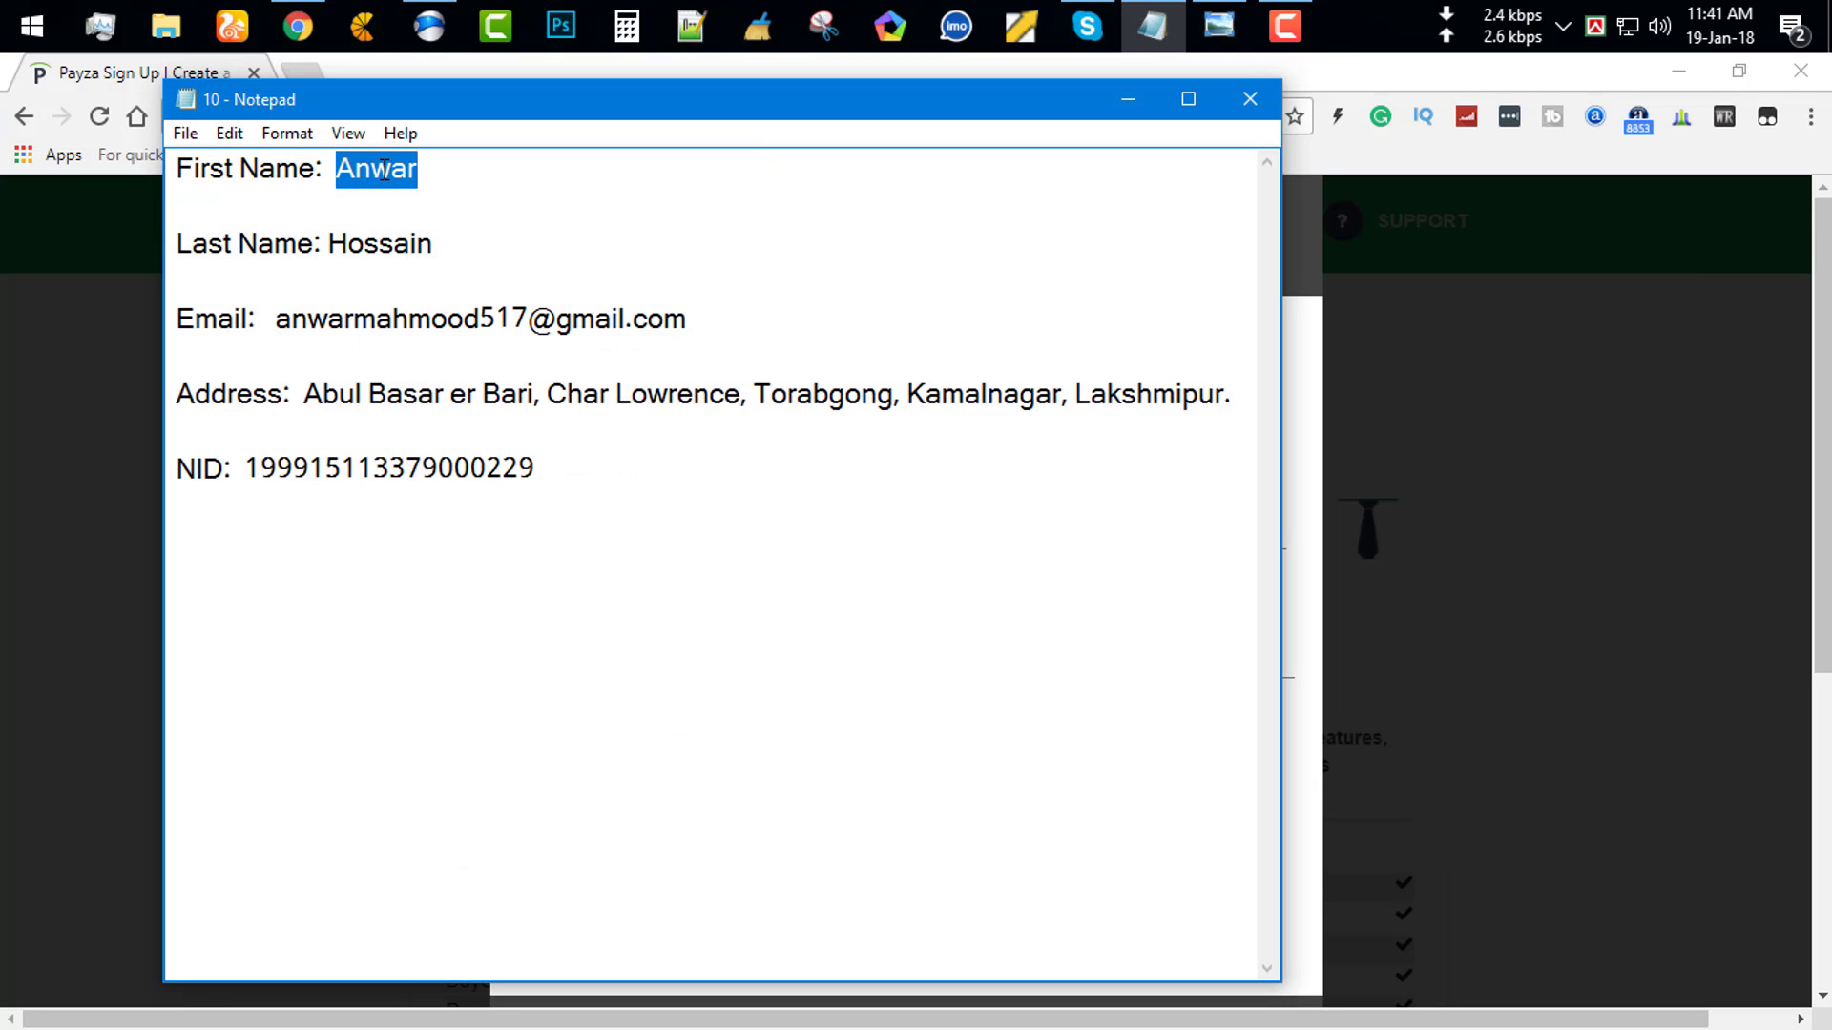
pyautogui.hotkey('alt', 'Tab')
pyautogui.click(814, 499)
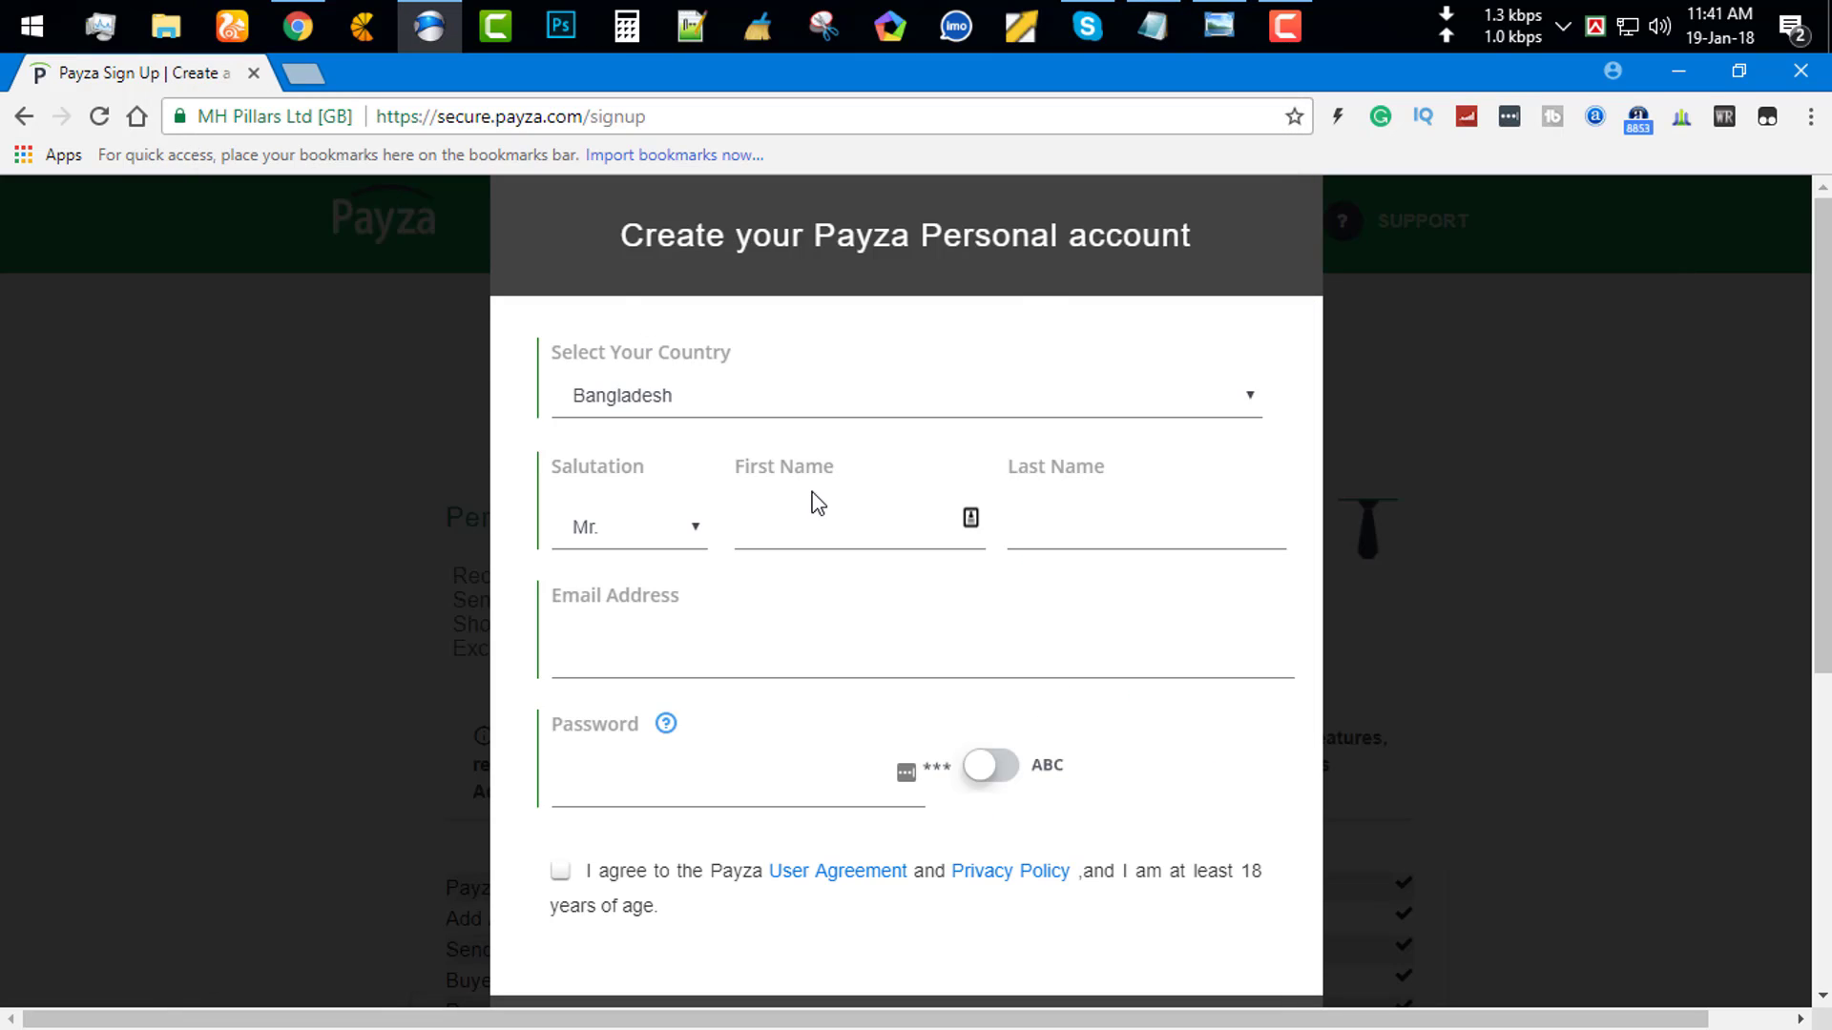
pyautogui.hotkey('ctrl', 'v')
pyautogui.hotkey('alt', 'Tab')
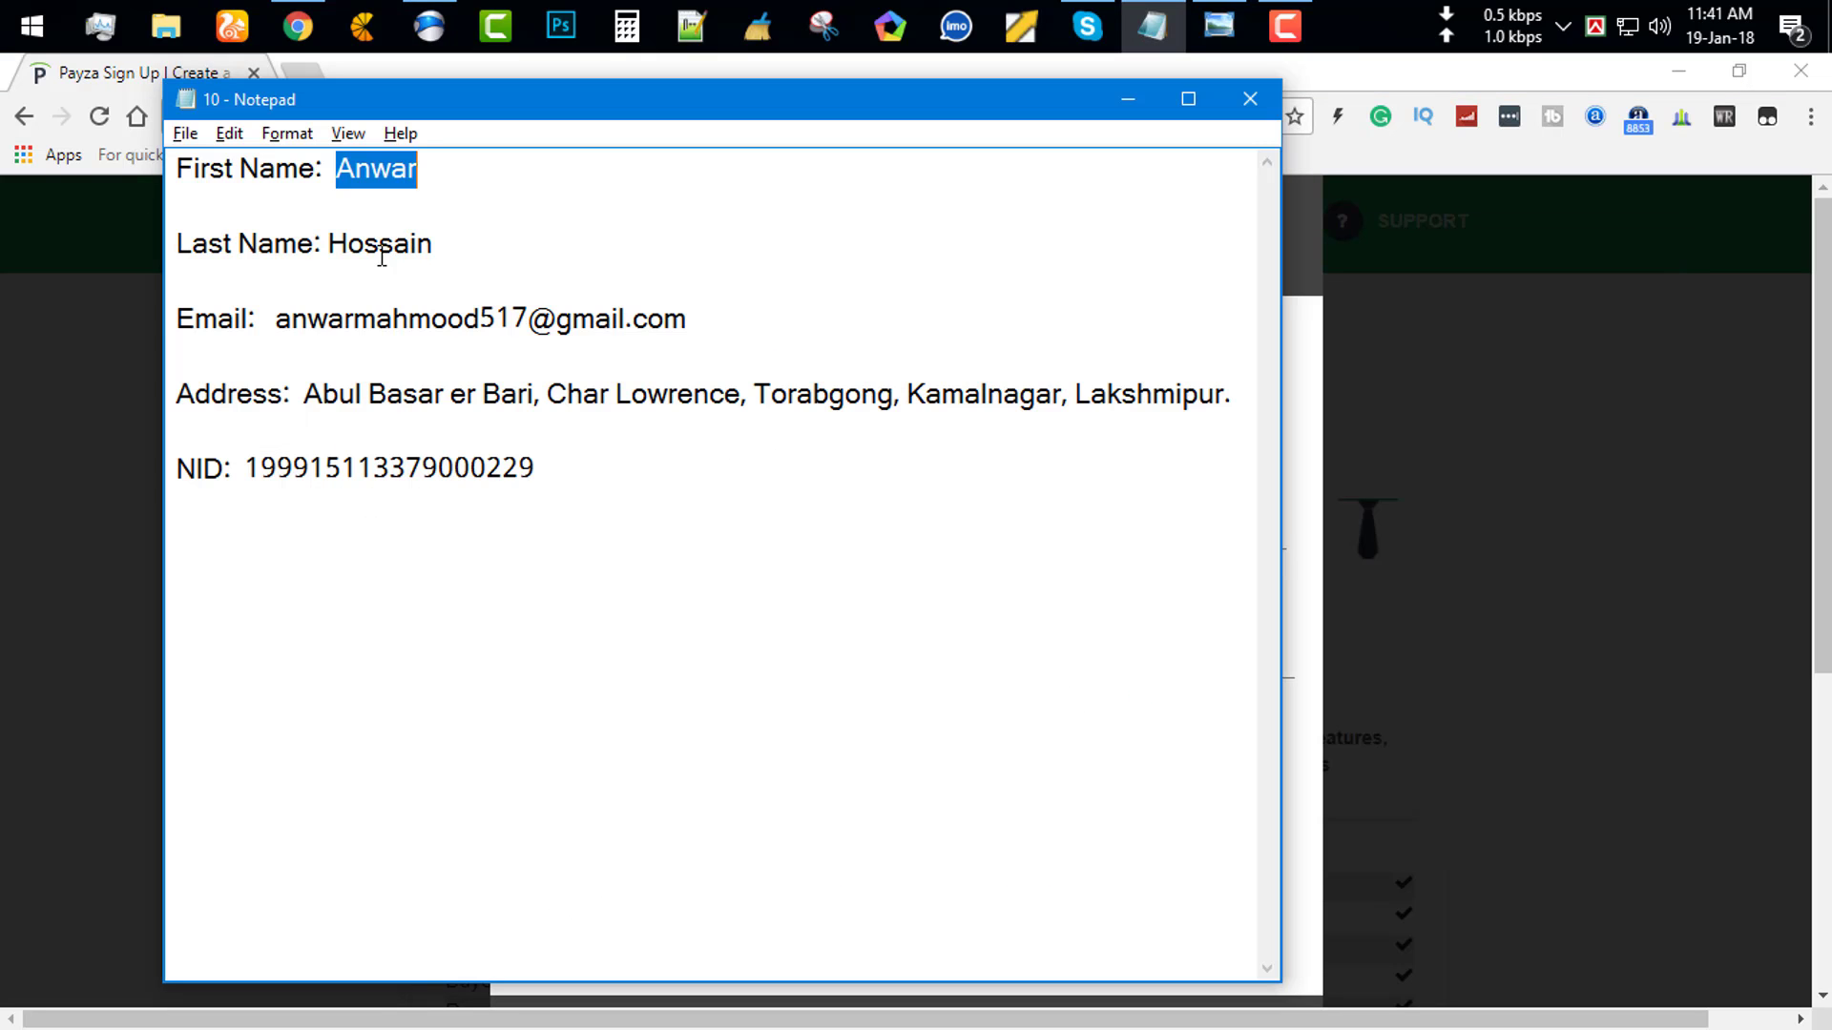
pyautogui.doubleClick(381, 250)
pyautogui.hotkey('ctrl', 'c')
pyautogui.hotkey('alt', 'Tab')
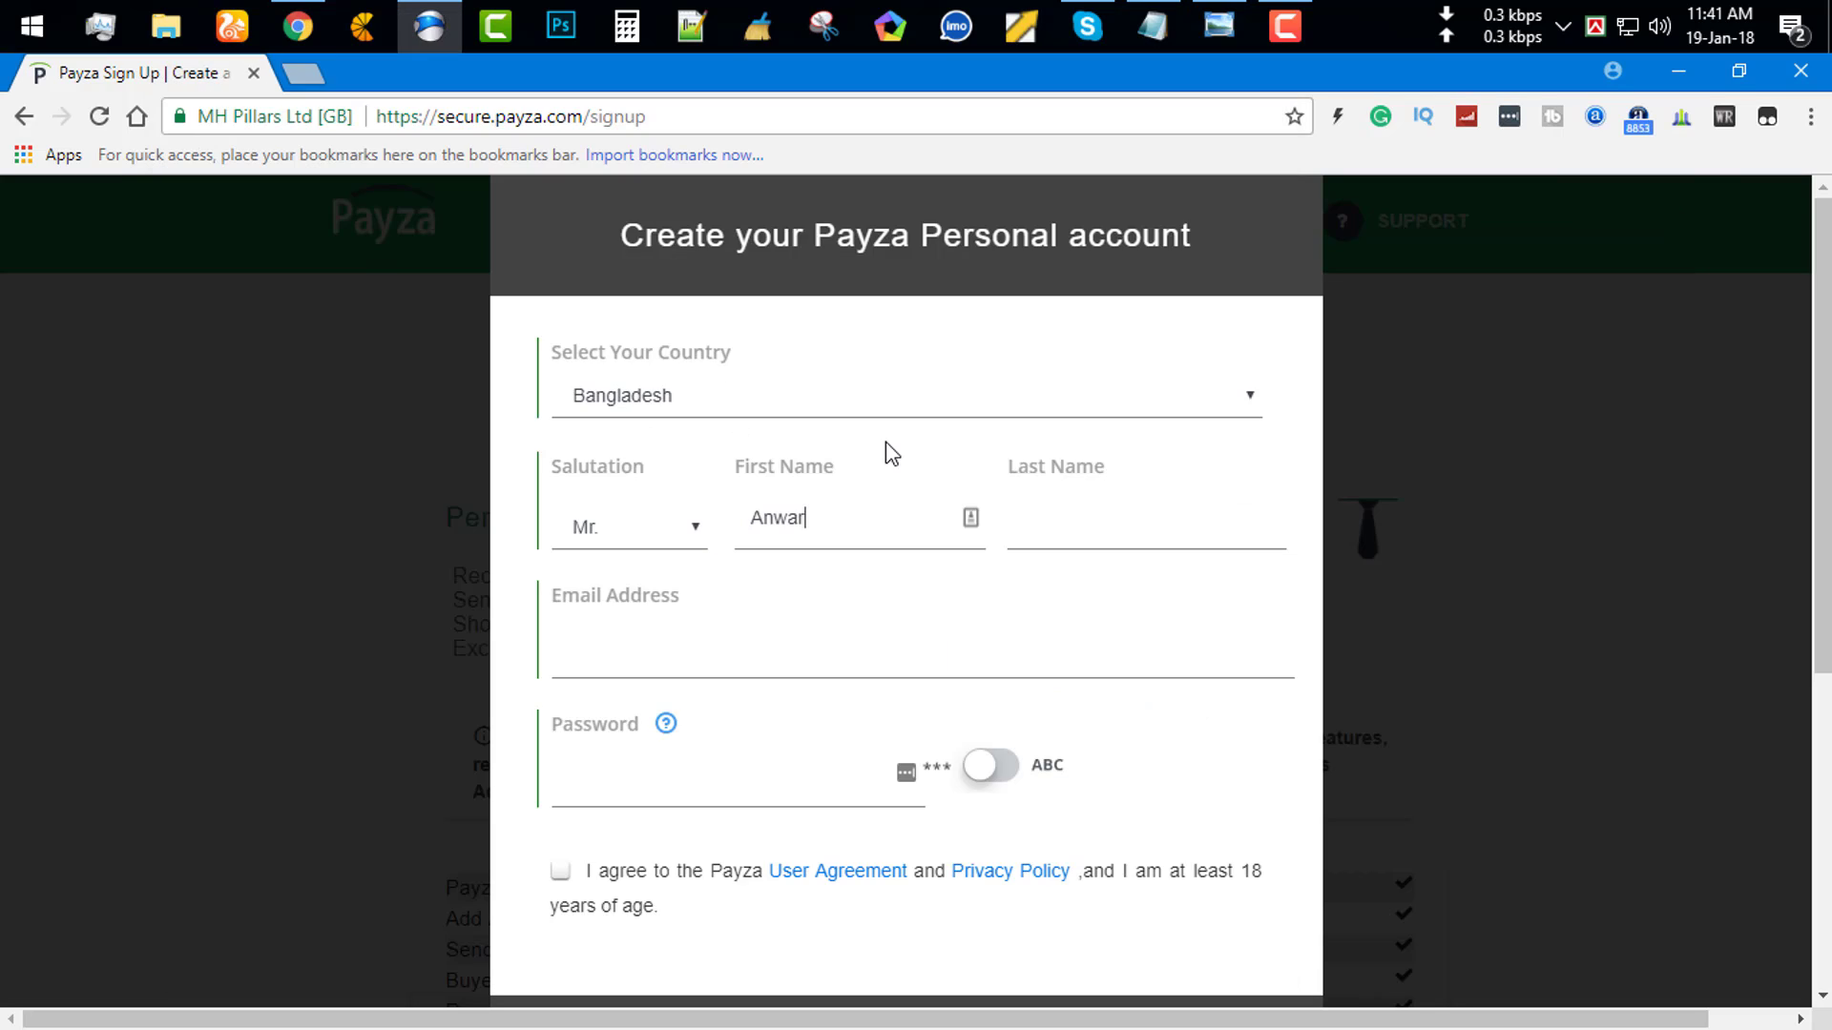
pyautogui.press('Tab')
pyautogui.hotkey('ctrl', 'v')
# Copy the e-mail address from the notes into the Email Address field
pyautogui.hotkey('alt', 'Tab')
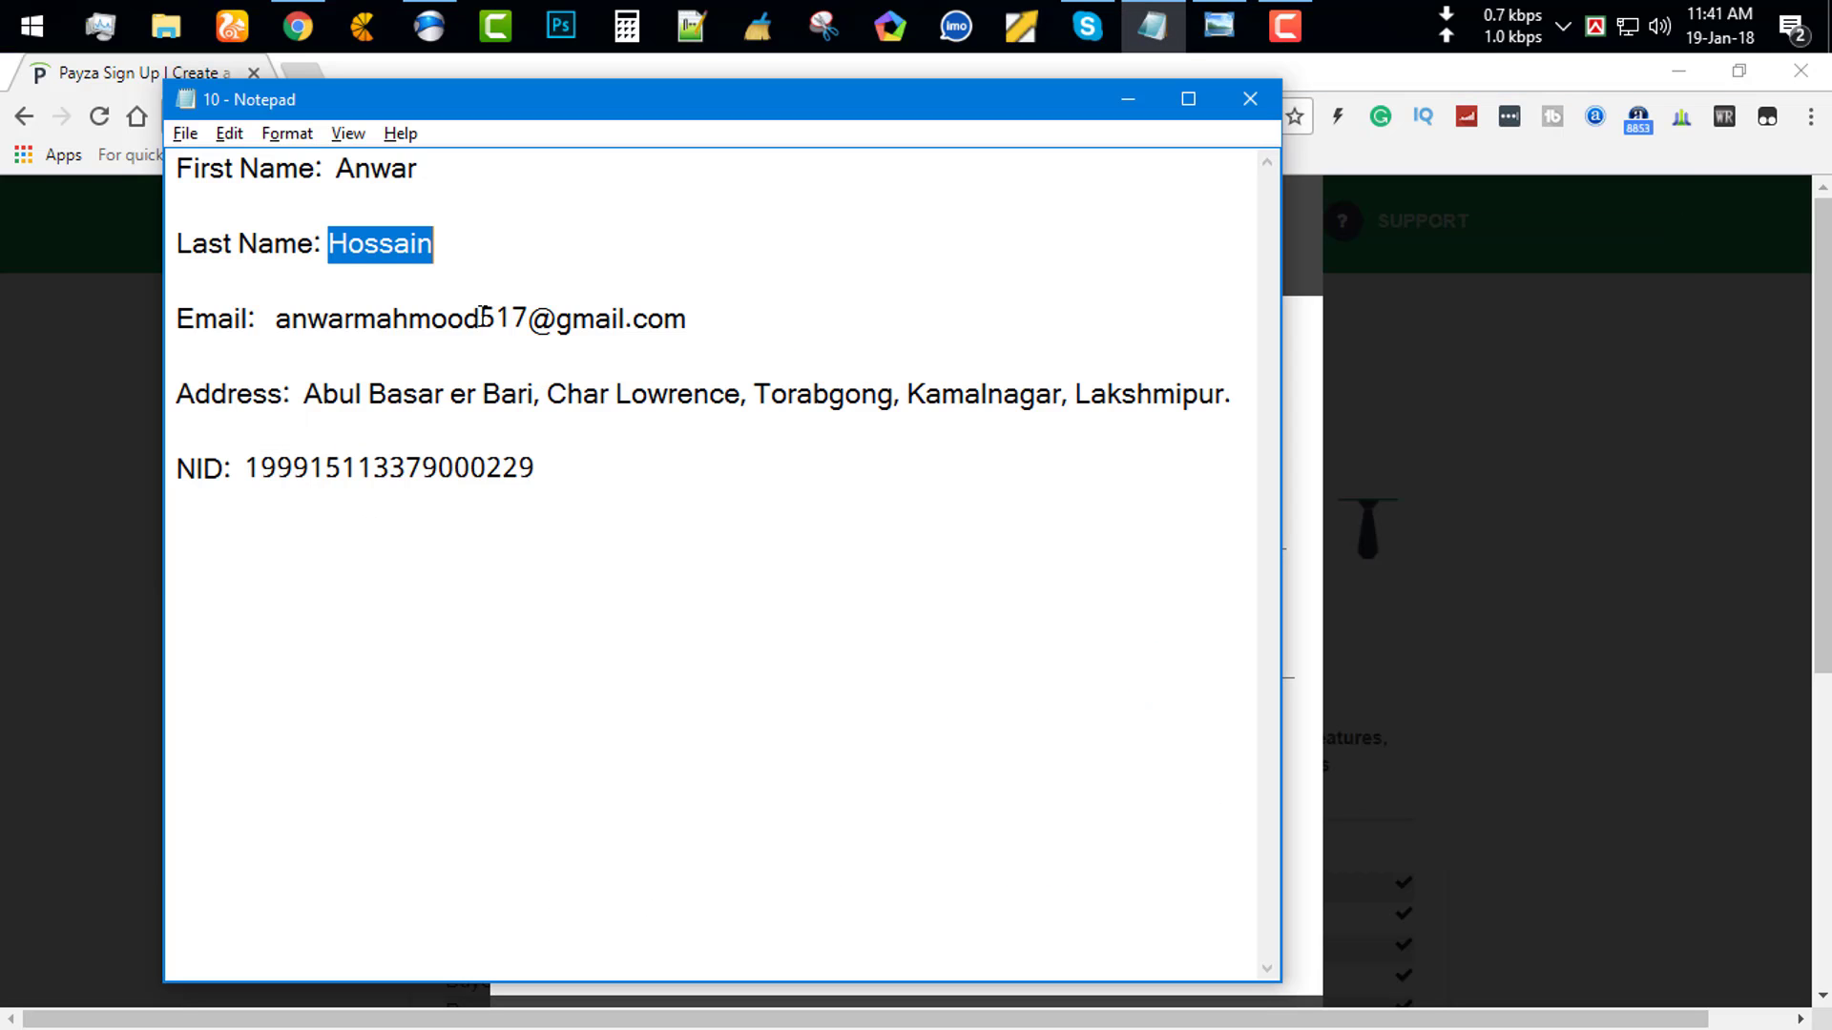
pyautogui.doubleClick(479, 318)
pyautogui.doubleClick(479, 318)
pyautogui.hotkey('ctrl', 'c')
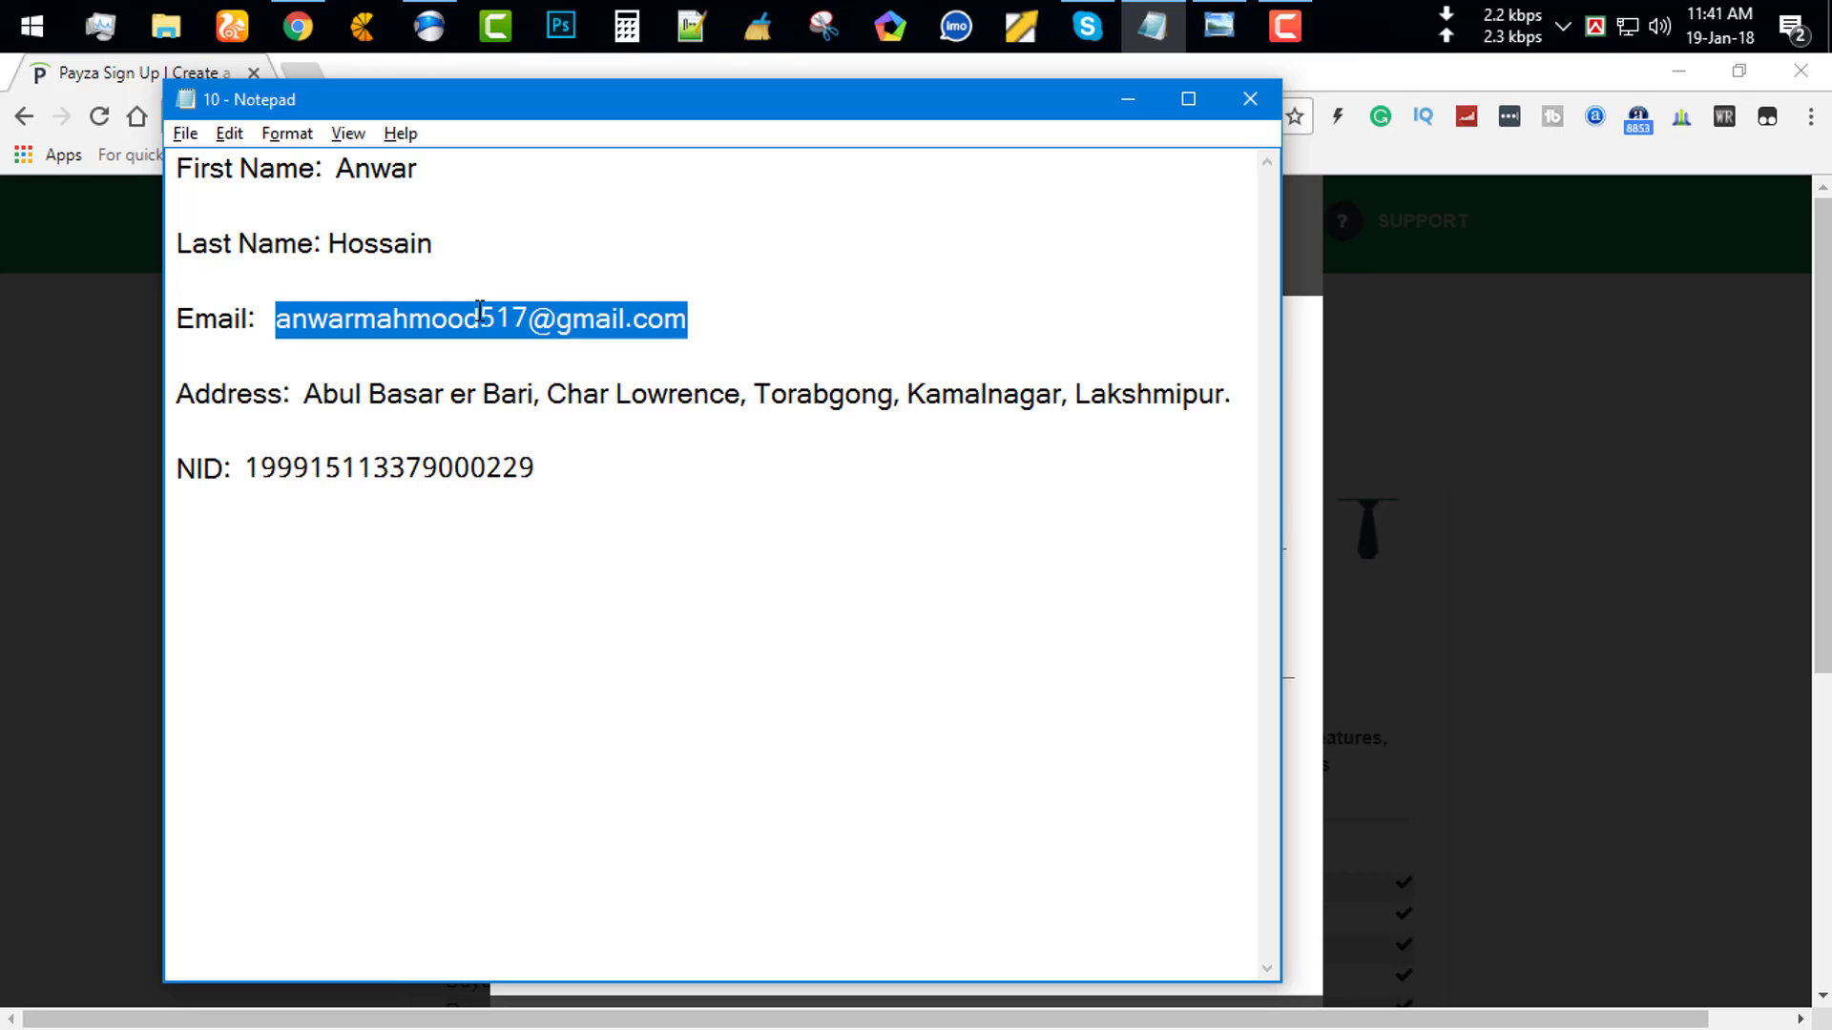
pyautogui.hotkey('alt', 'Tab')
pyautogui.click(667, 601)
pyautogui.hotkey('ctrl', 'v')
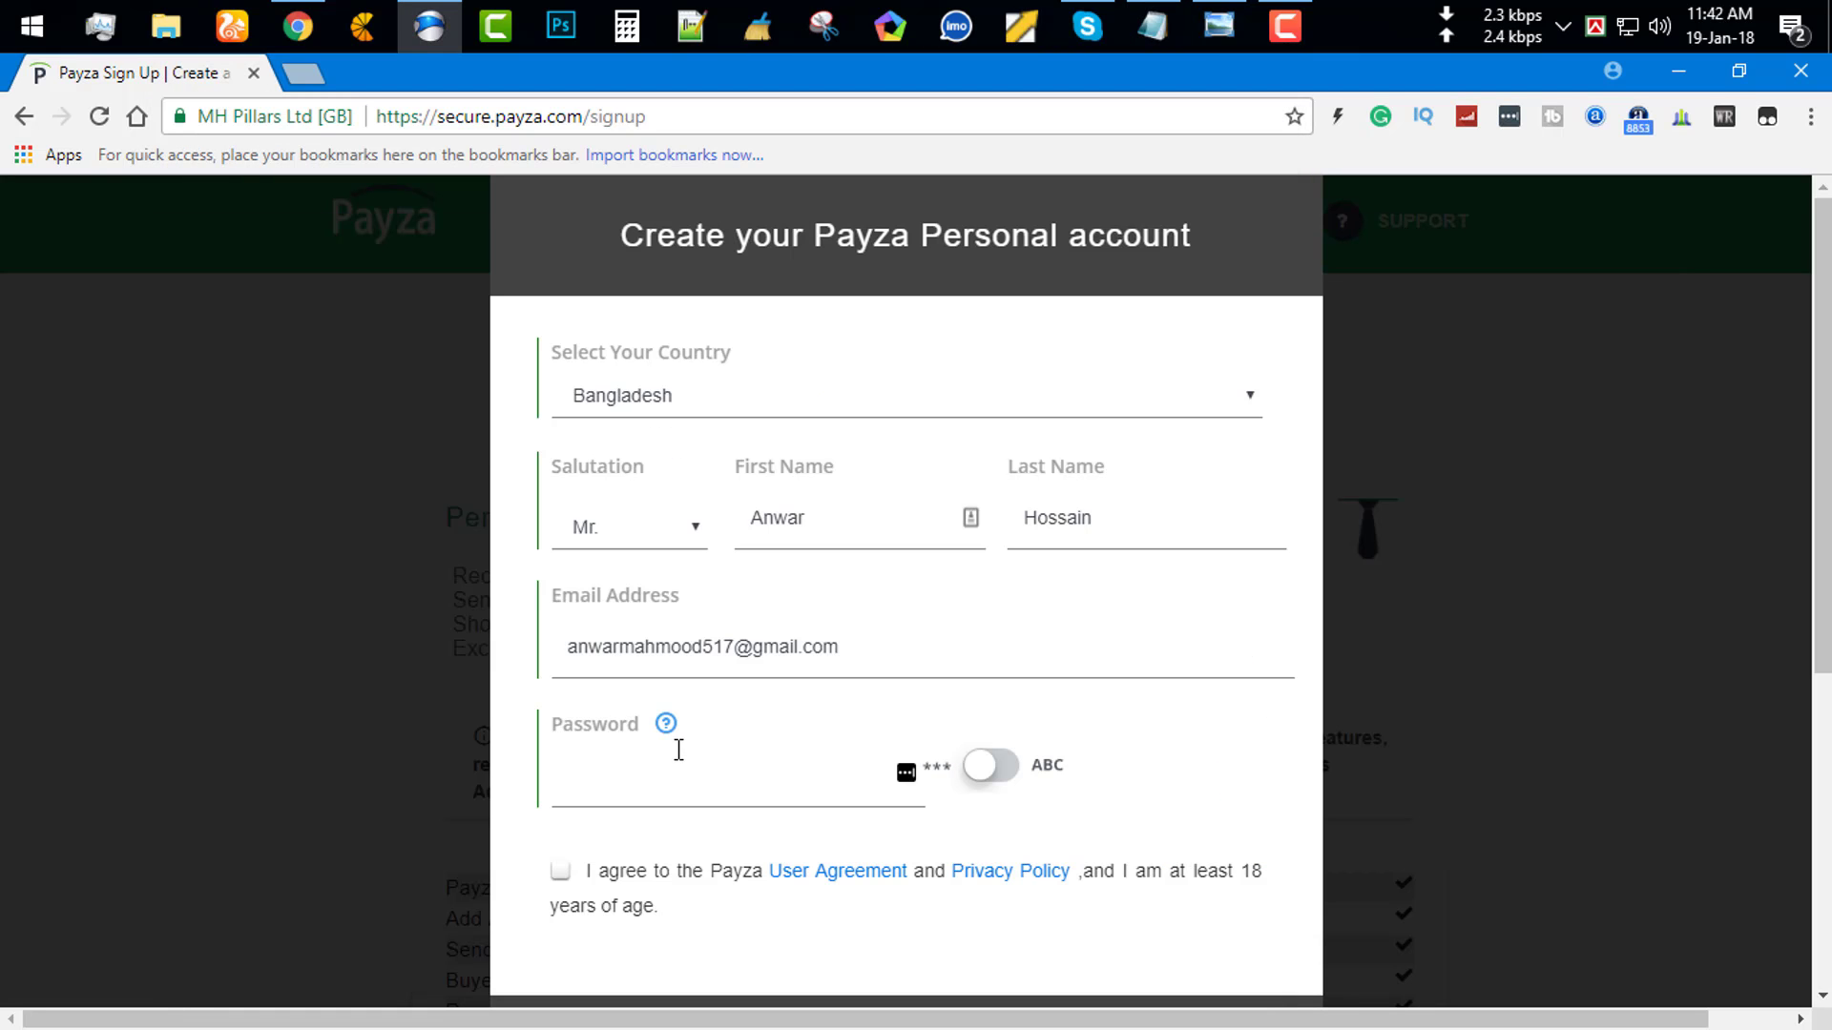
# Enter the account password, show it in plain text, and accept the user agreement
pyautogui.click(671, 773)
pyautogui.hotkey('ctrl', 'v')
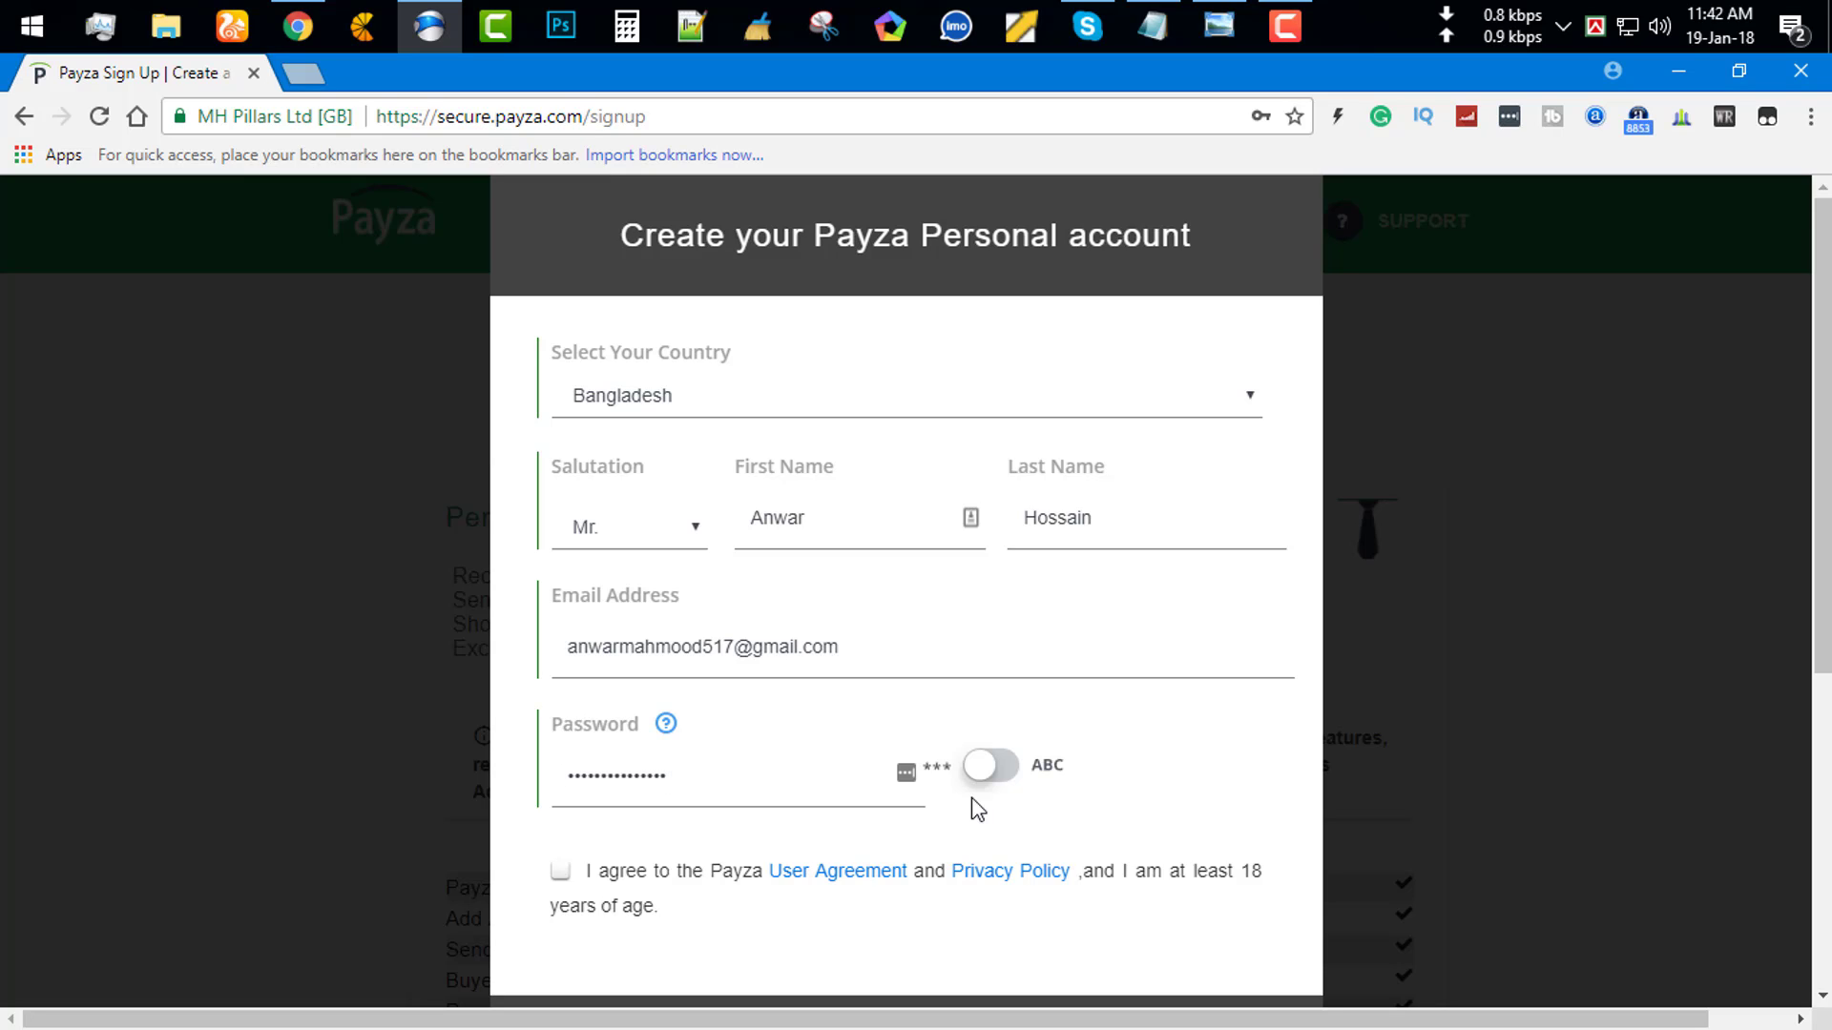
pyautogui.click(990, 766)
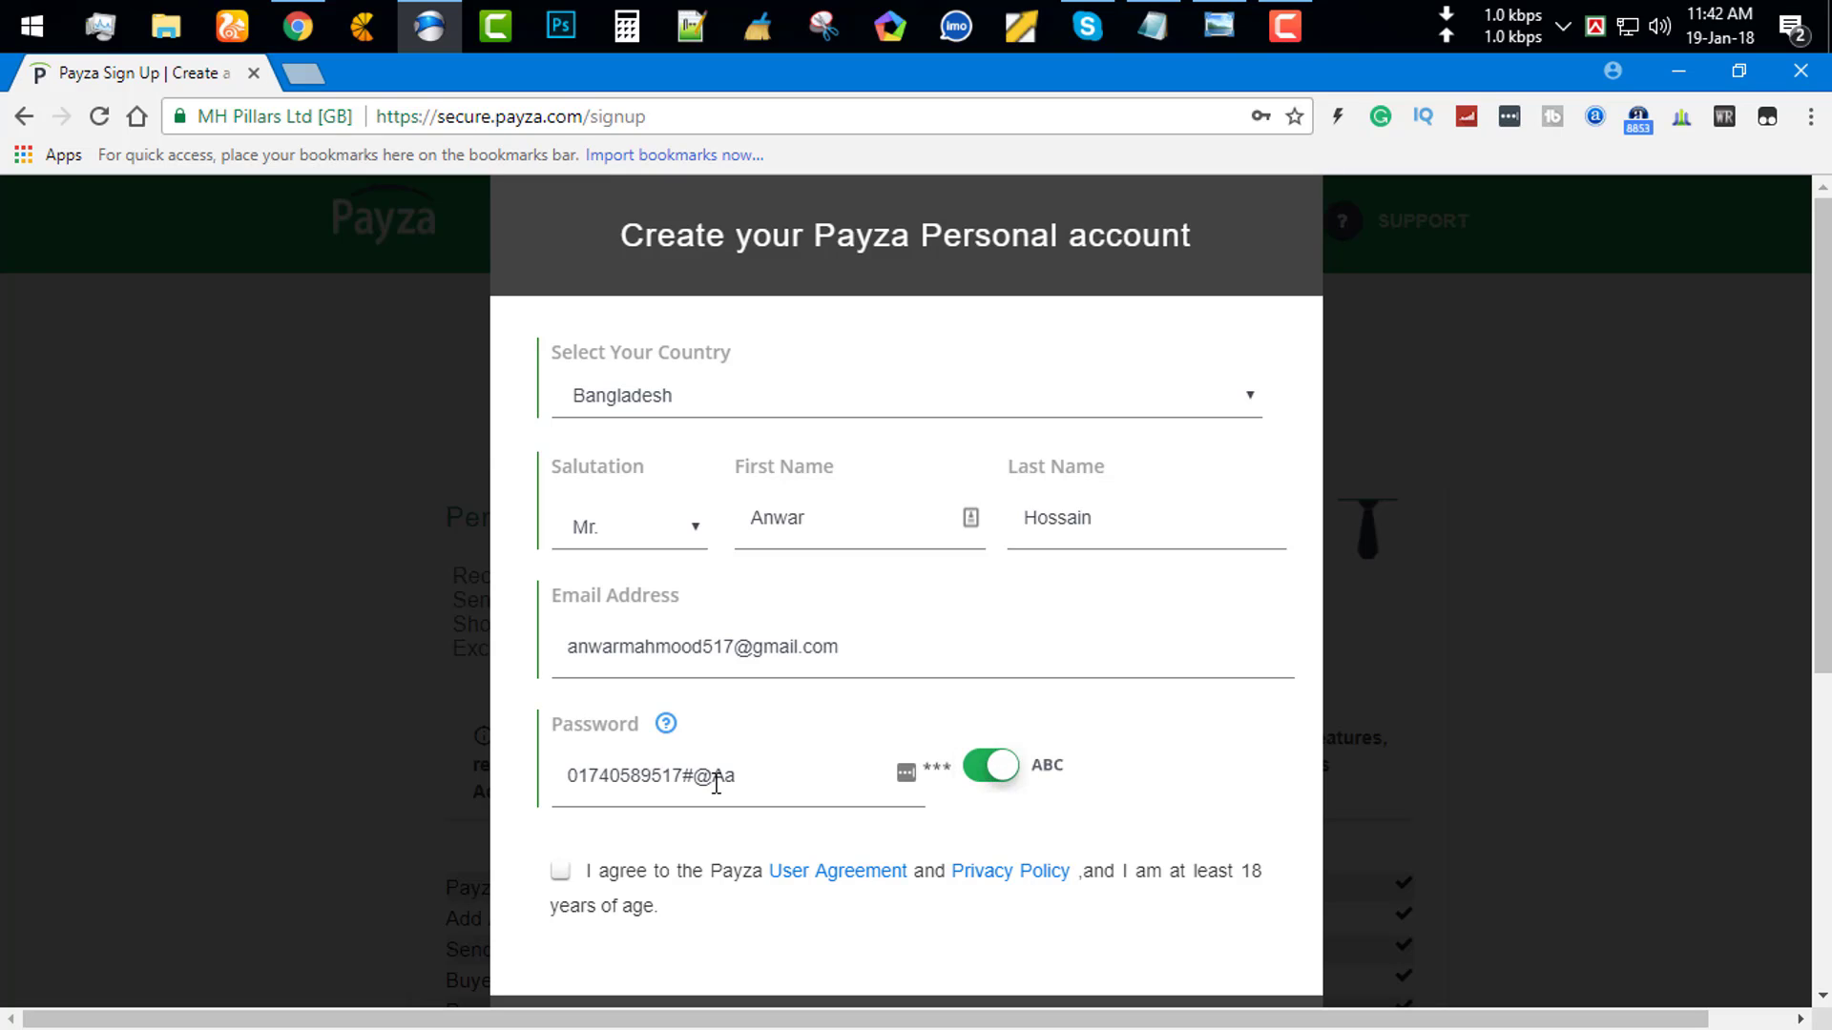
pyautogui.moveTo(681, 776); pyautogui.dragTo(463, 822)
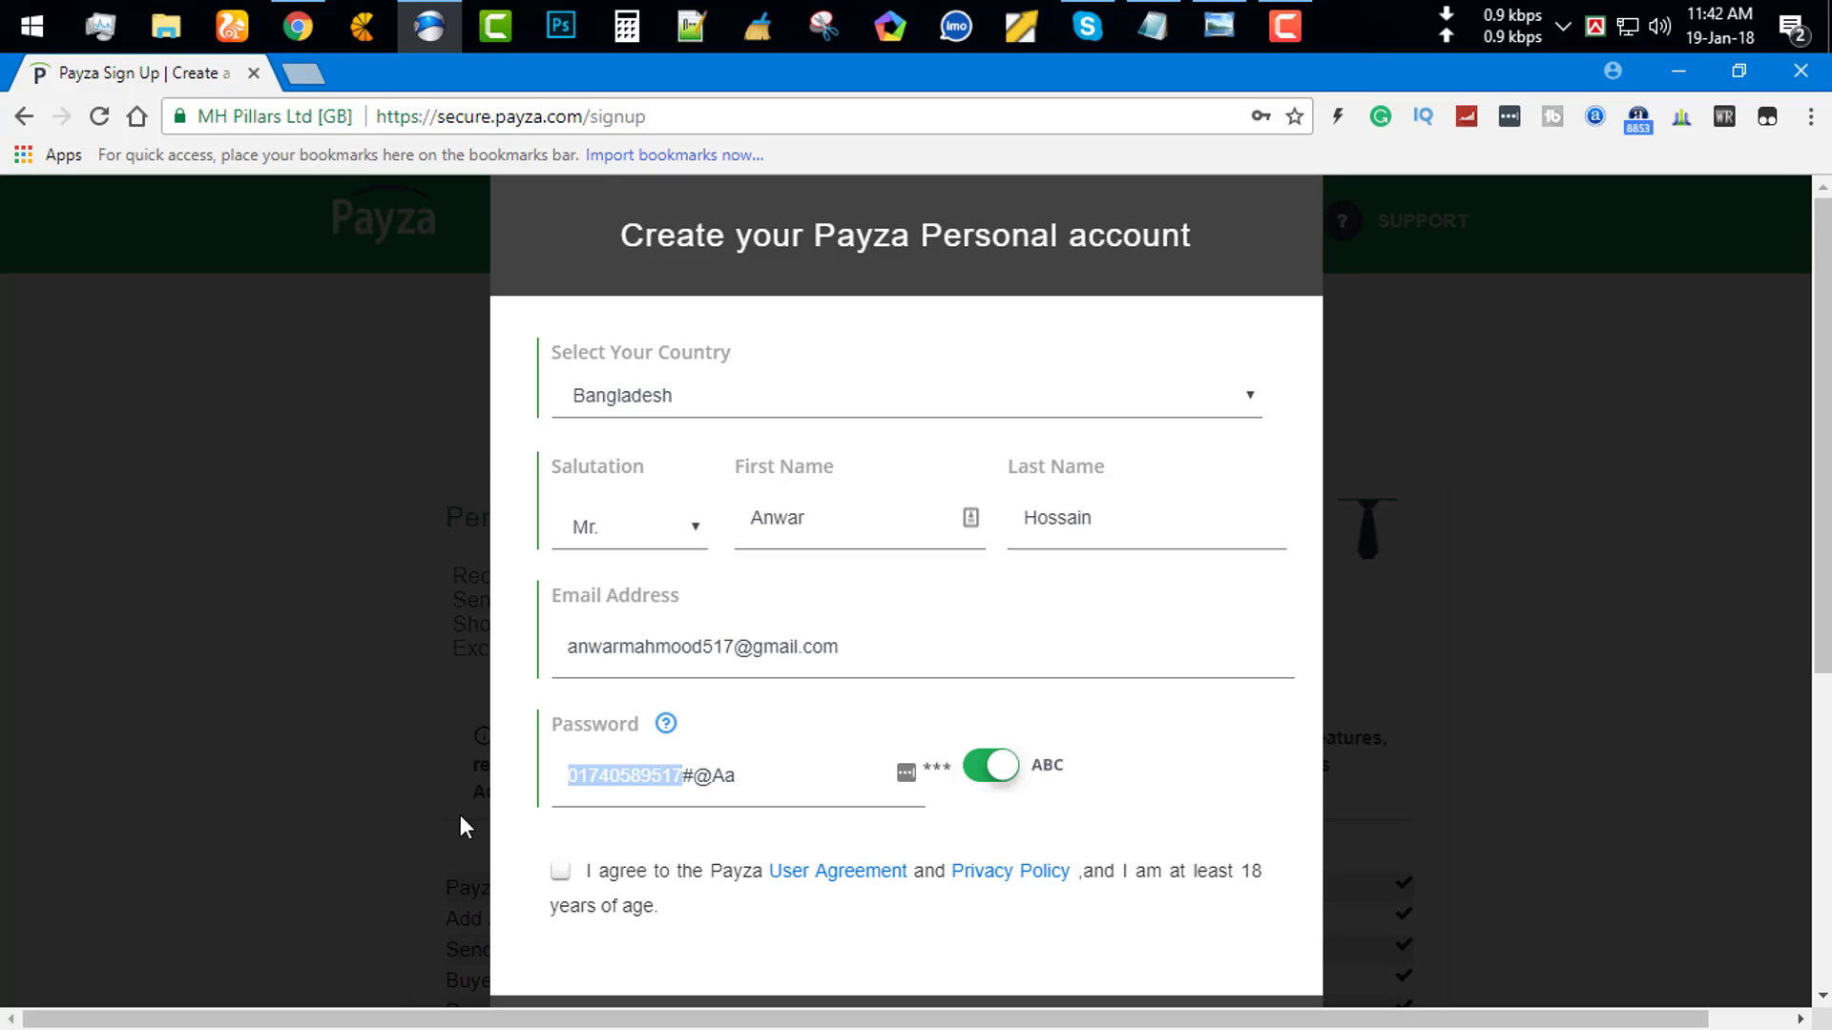
pyautogui.moveTo(714, 778); pyautogui.dragTo(691, 784)
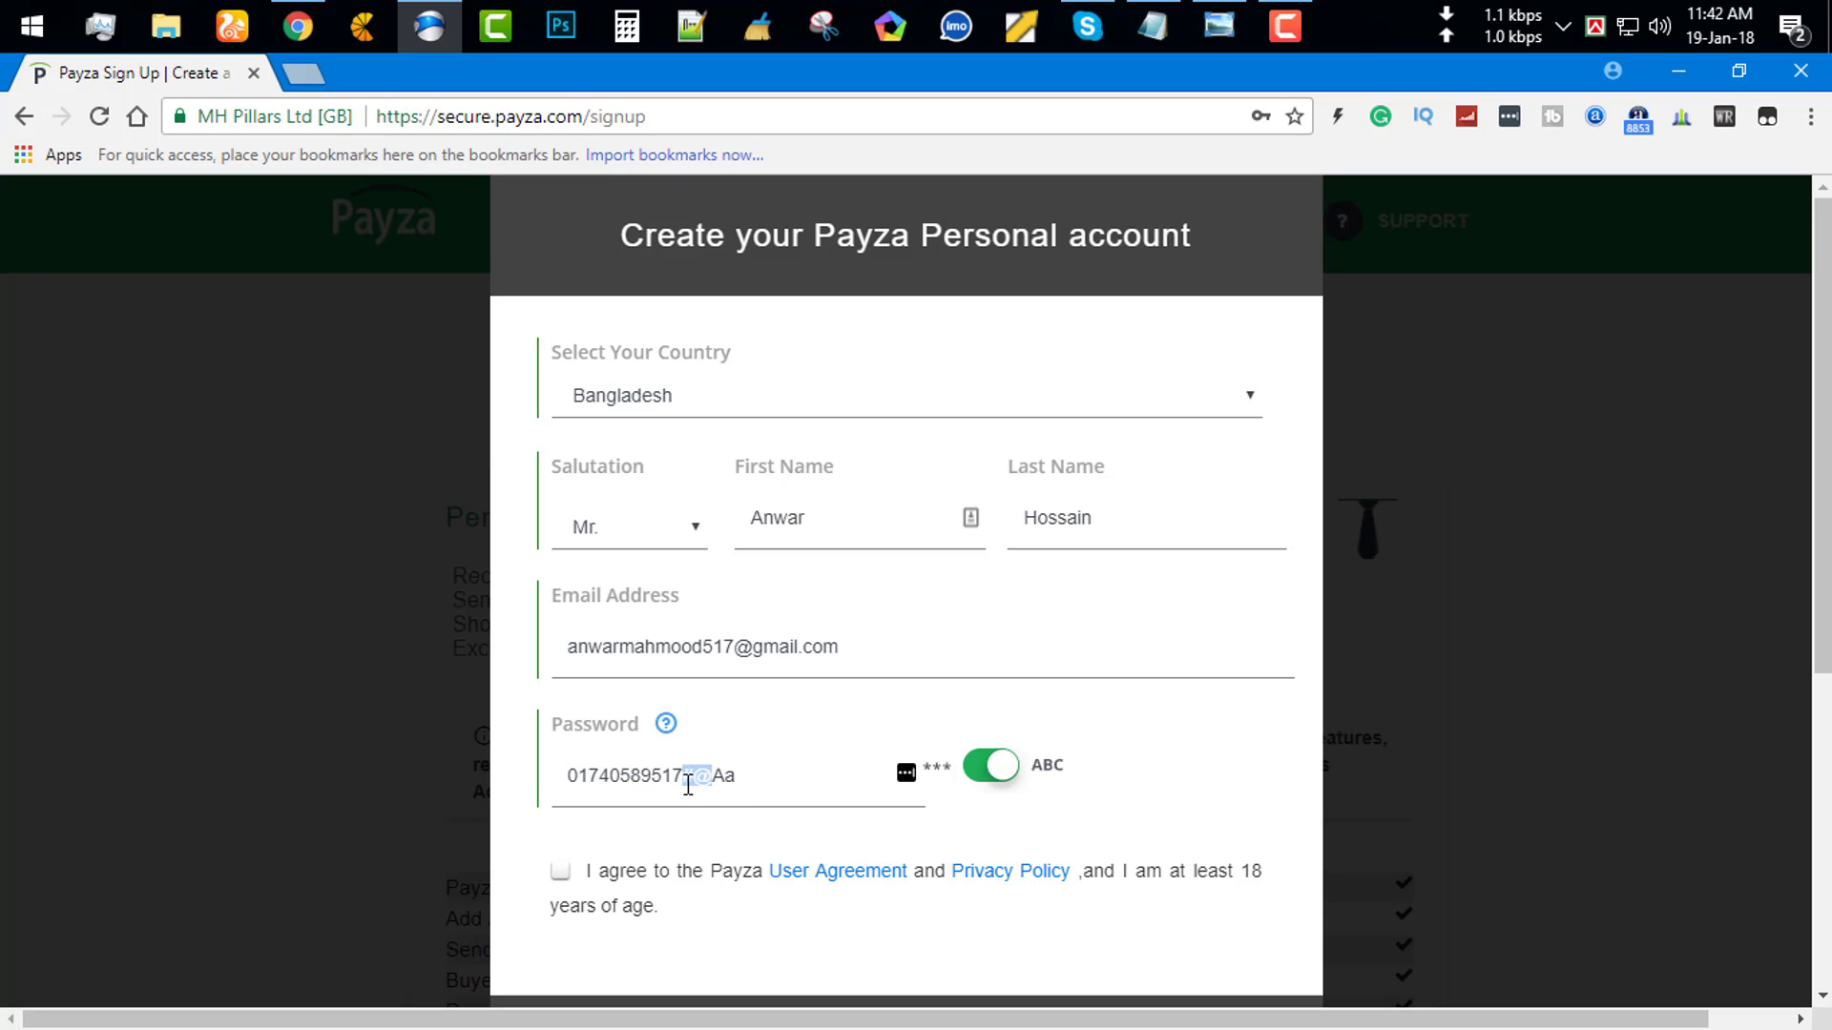
pyautogui.click(564, 871)
pyautogui.scroll(-4, 859, 968)
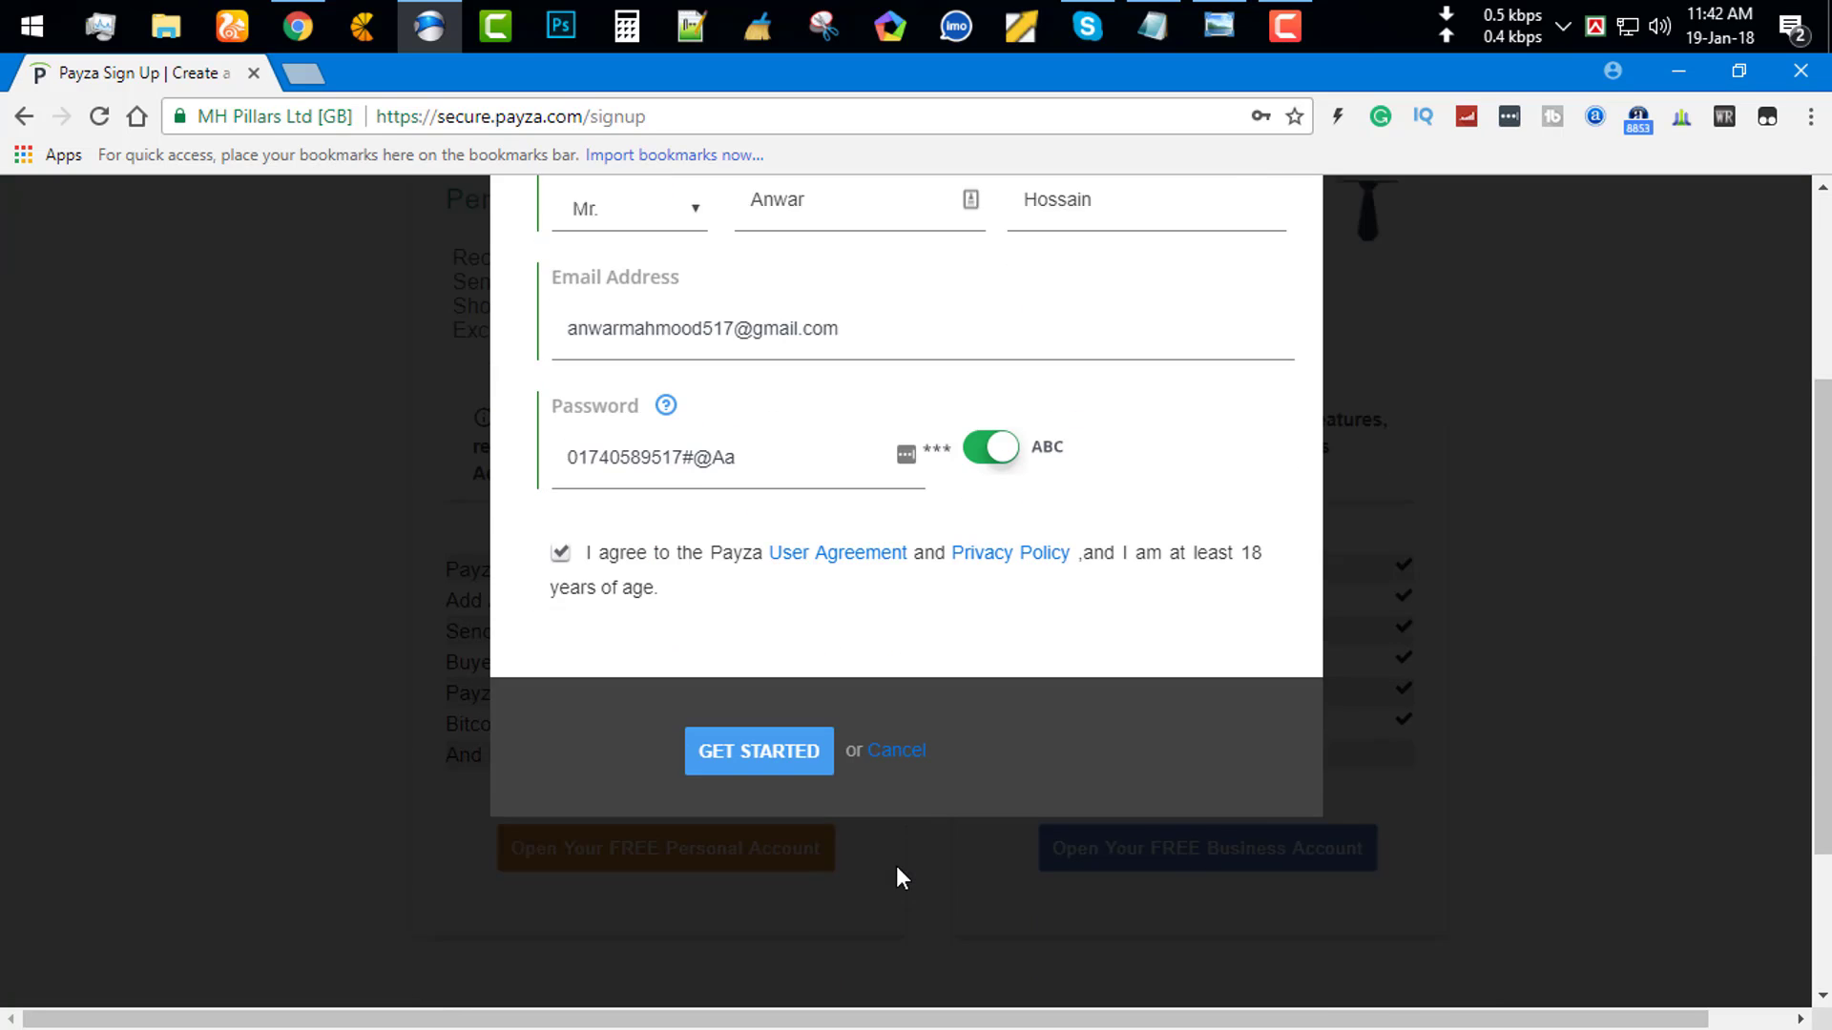
# Submit the personal sign-up with GET STARTED and let Chrome save the password
pyautogui.click(759, 718)
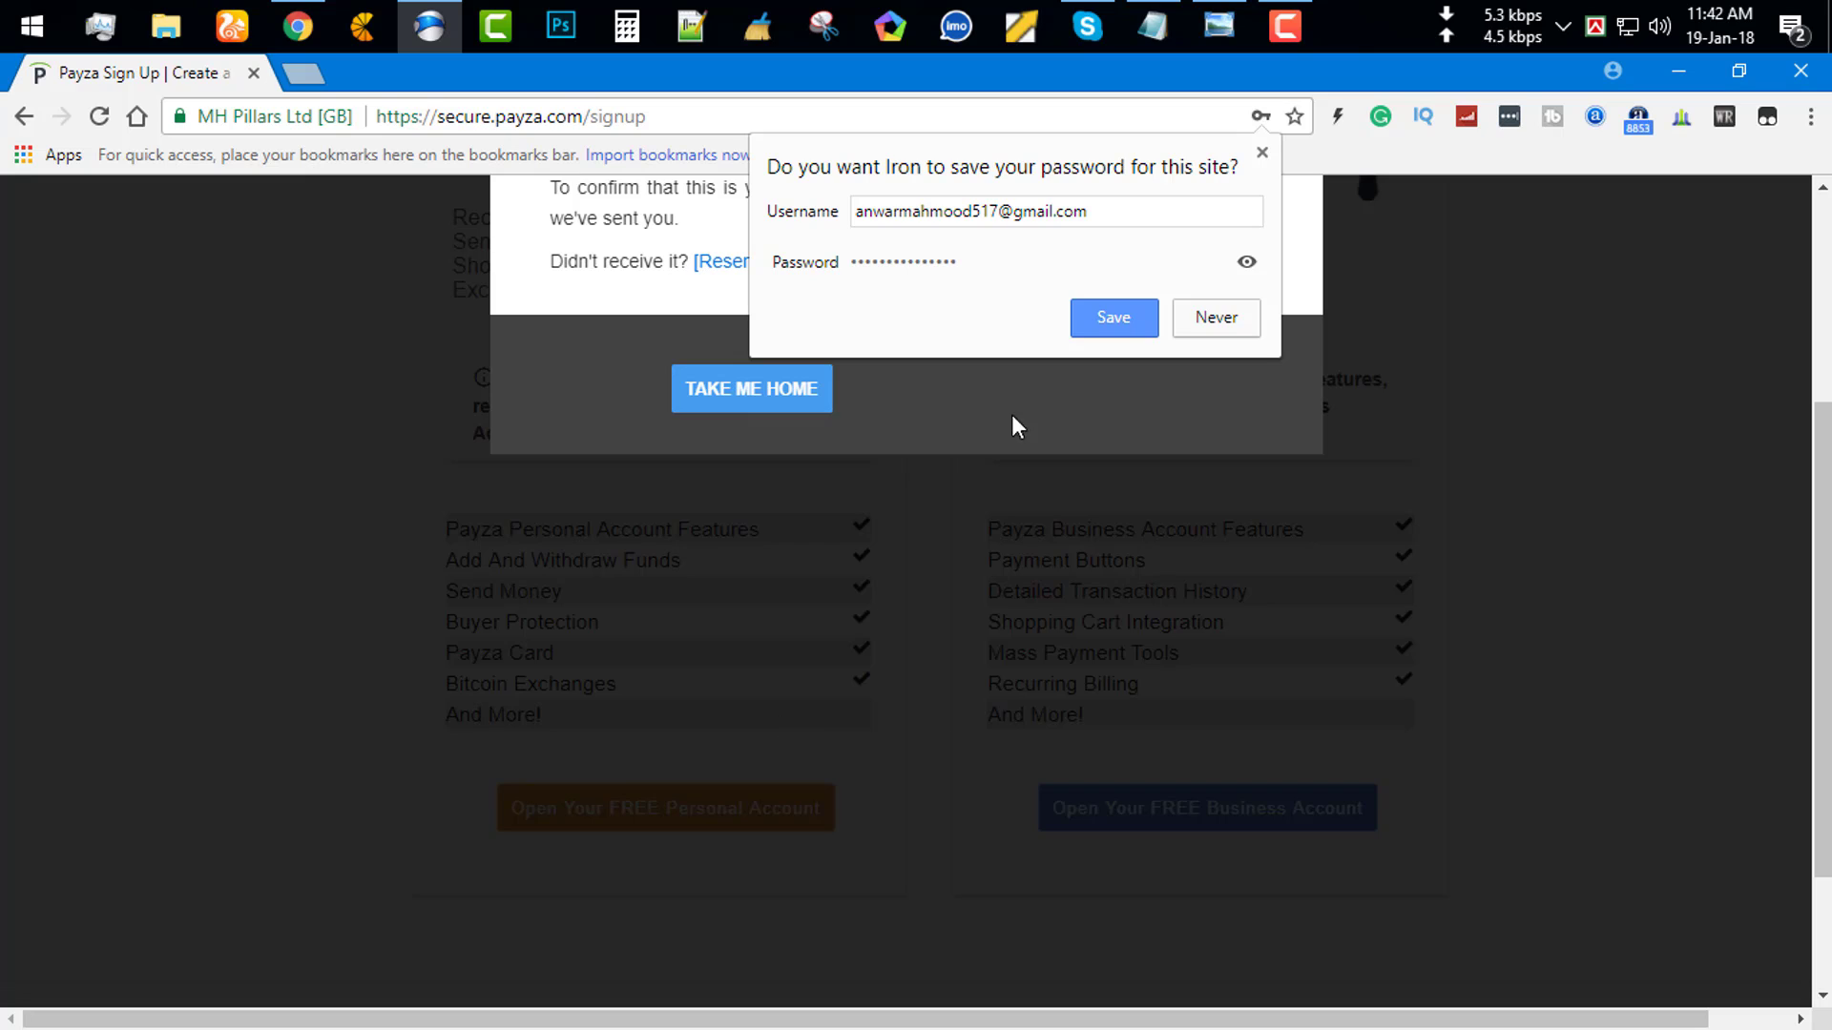
pyautogui.click(1122, 321)
pyautogui.scroll(4, 914, 822)
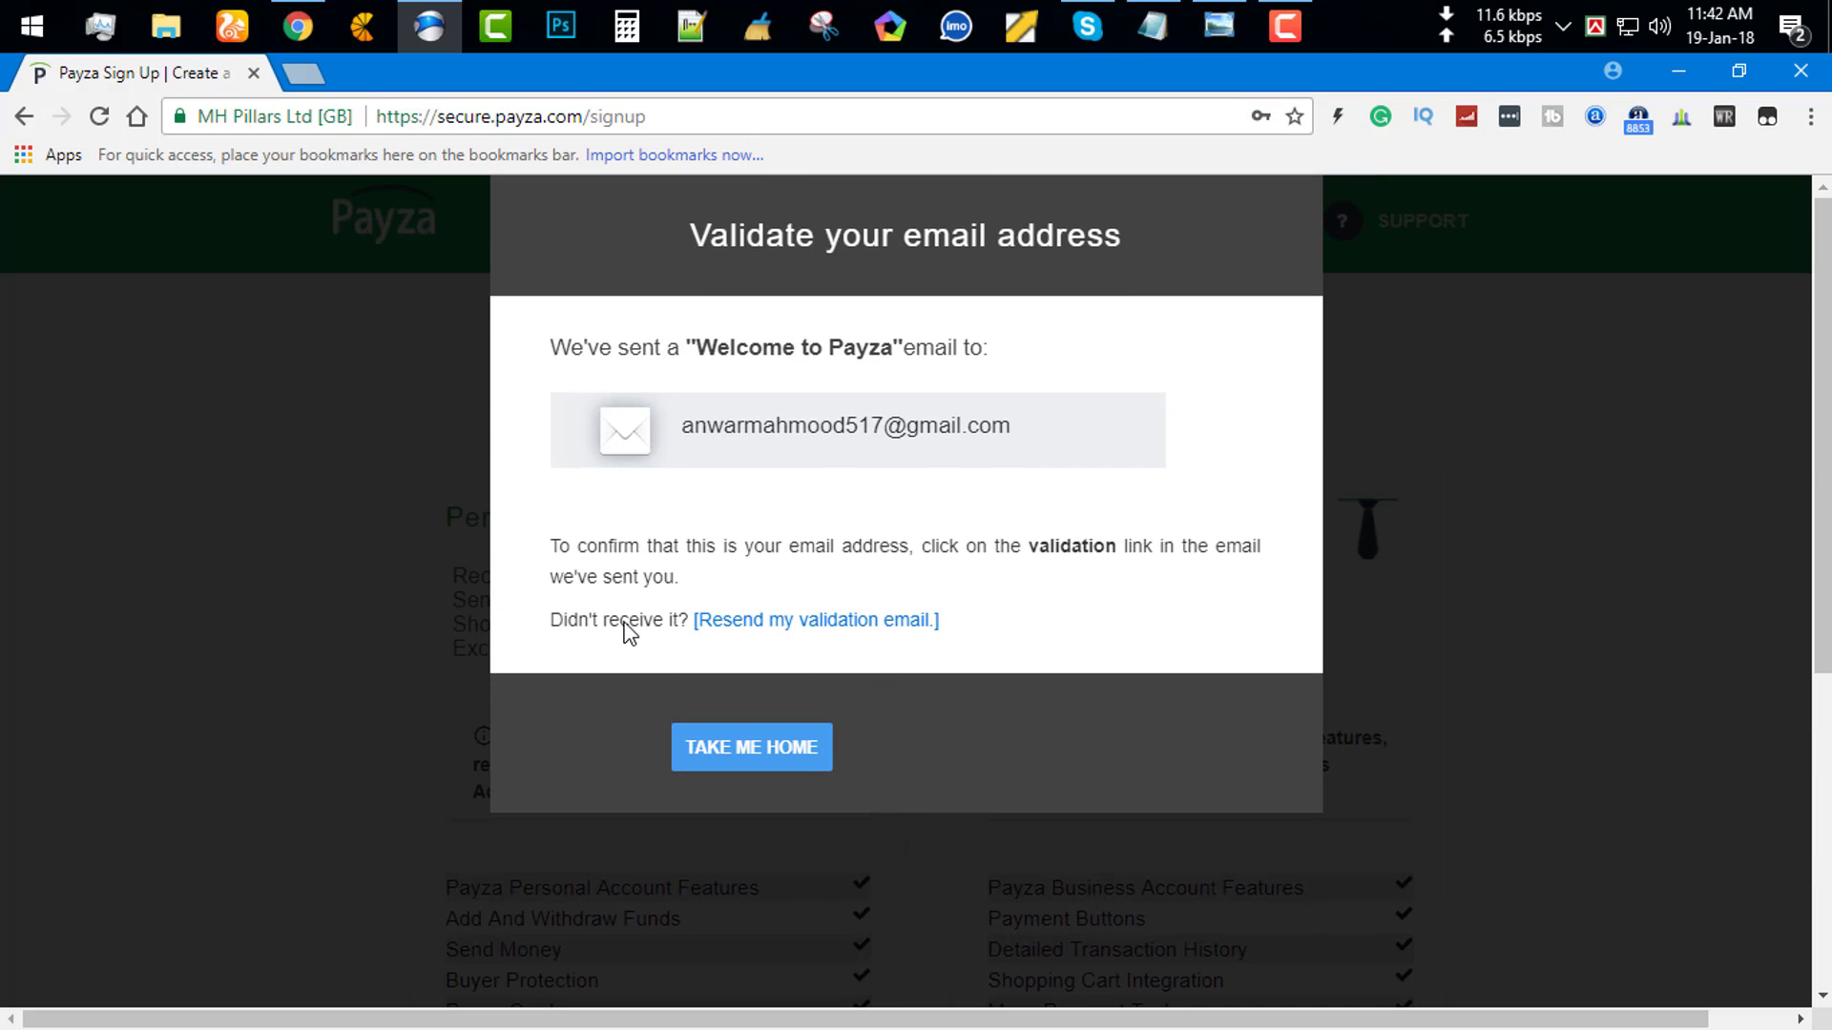
# Copy the validation link from Payza's Gmail message, then return to the Payza window
pyautogui.click(296, 21)
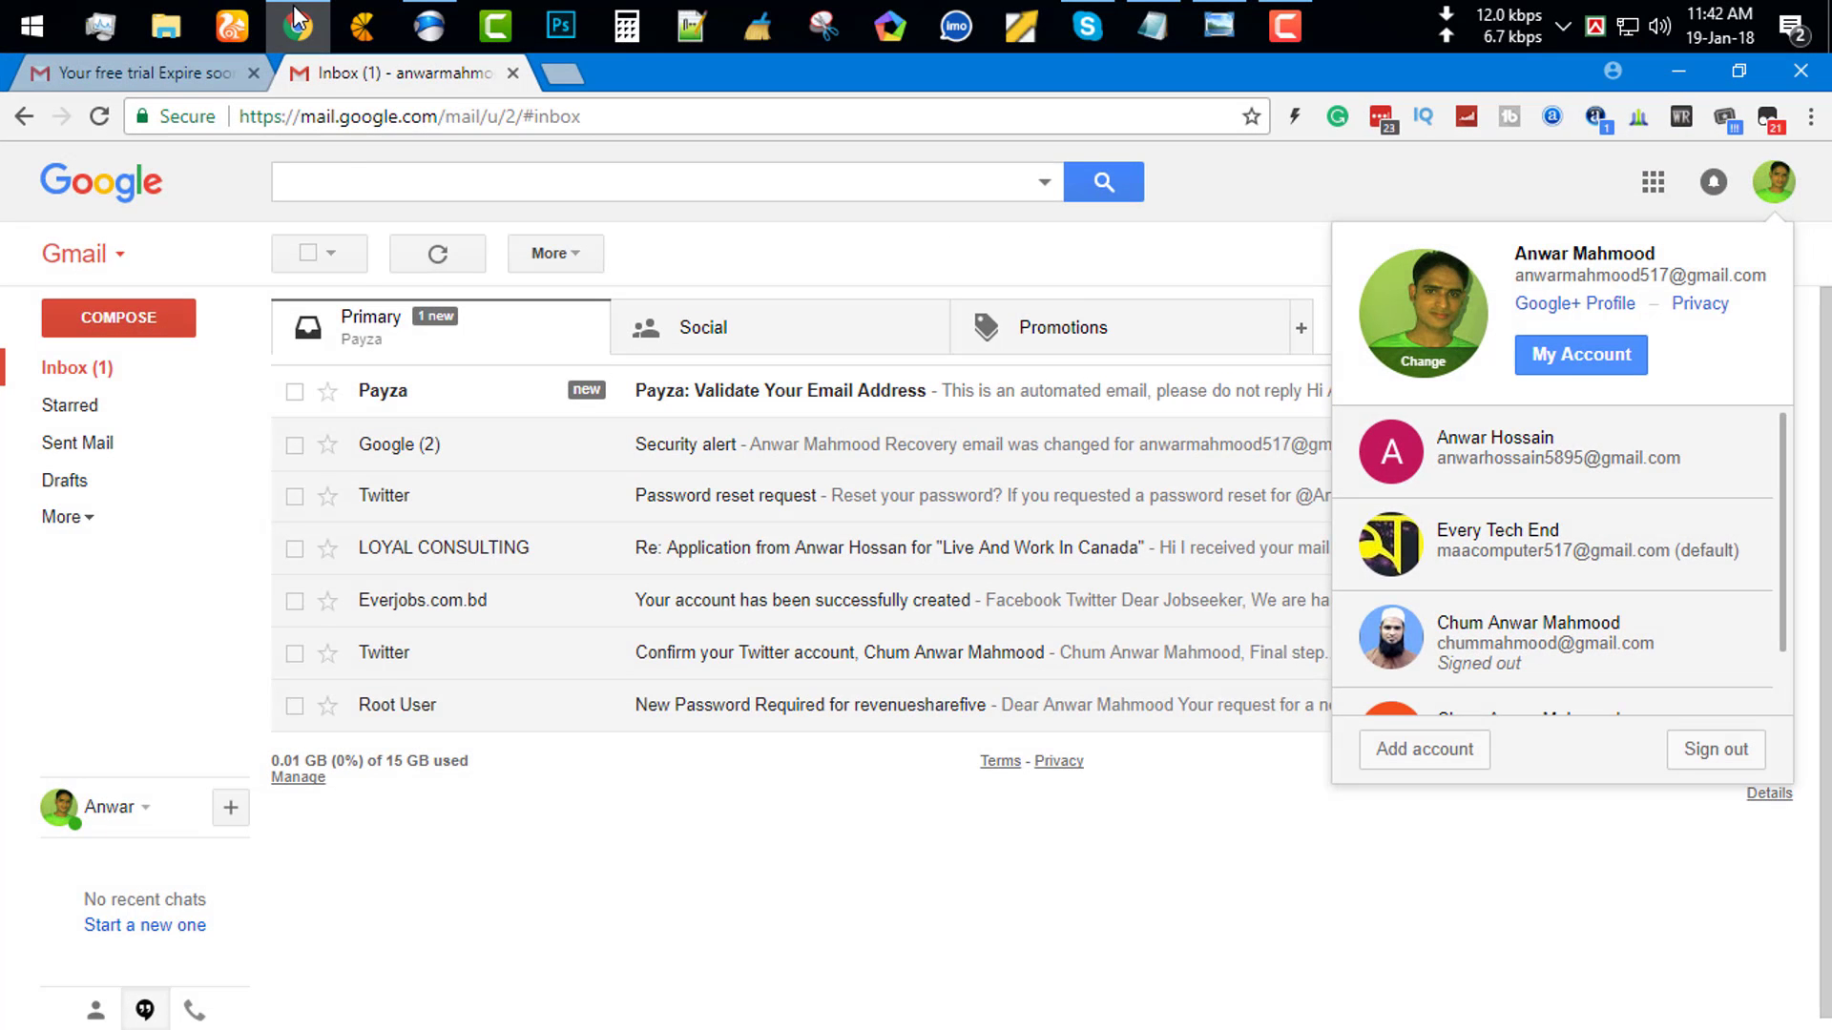
pyautogui.click(748, 806)
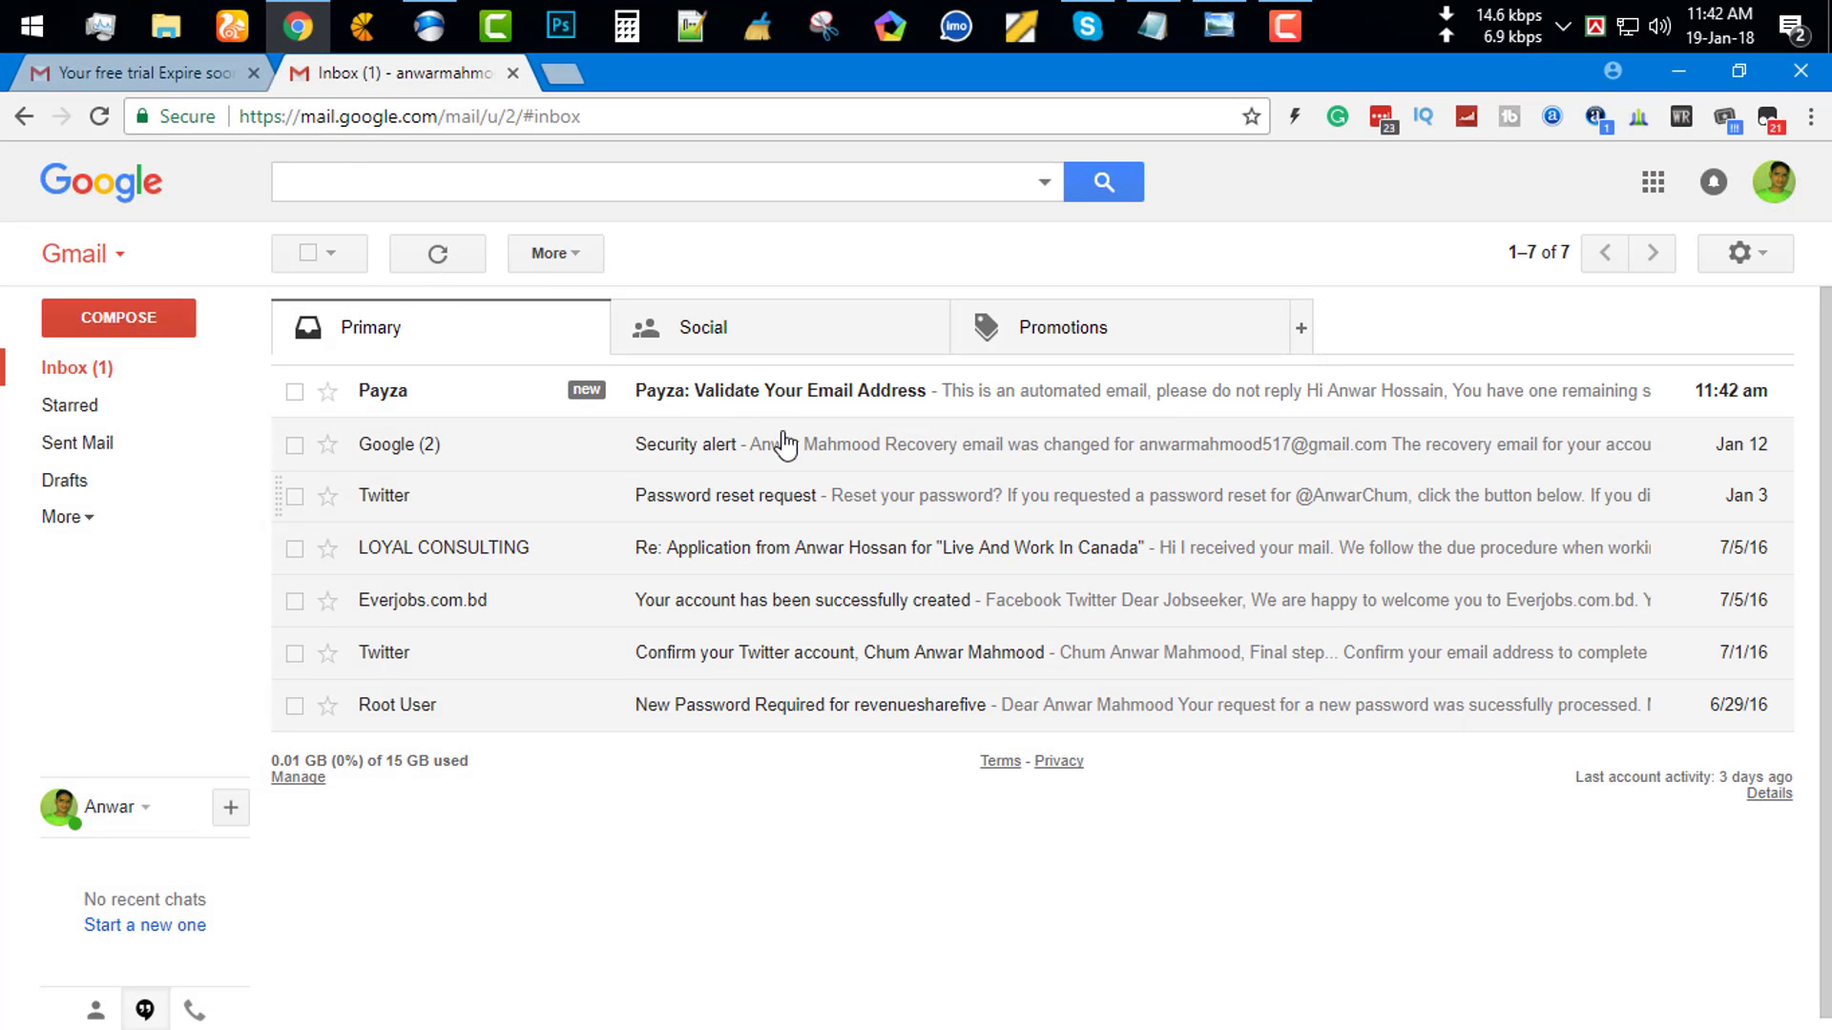
pyautogui.click(768, 400)
pyautogui.scroll(-2, 791, 467)
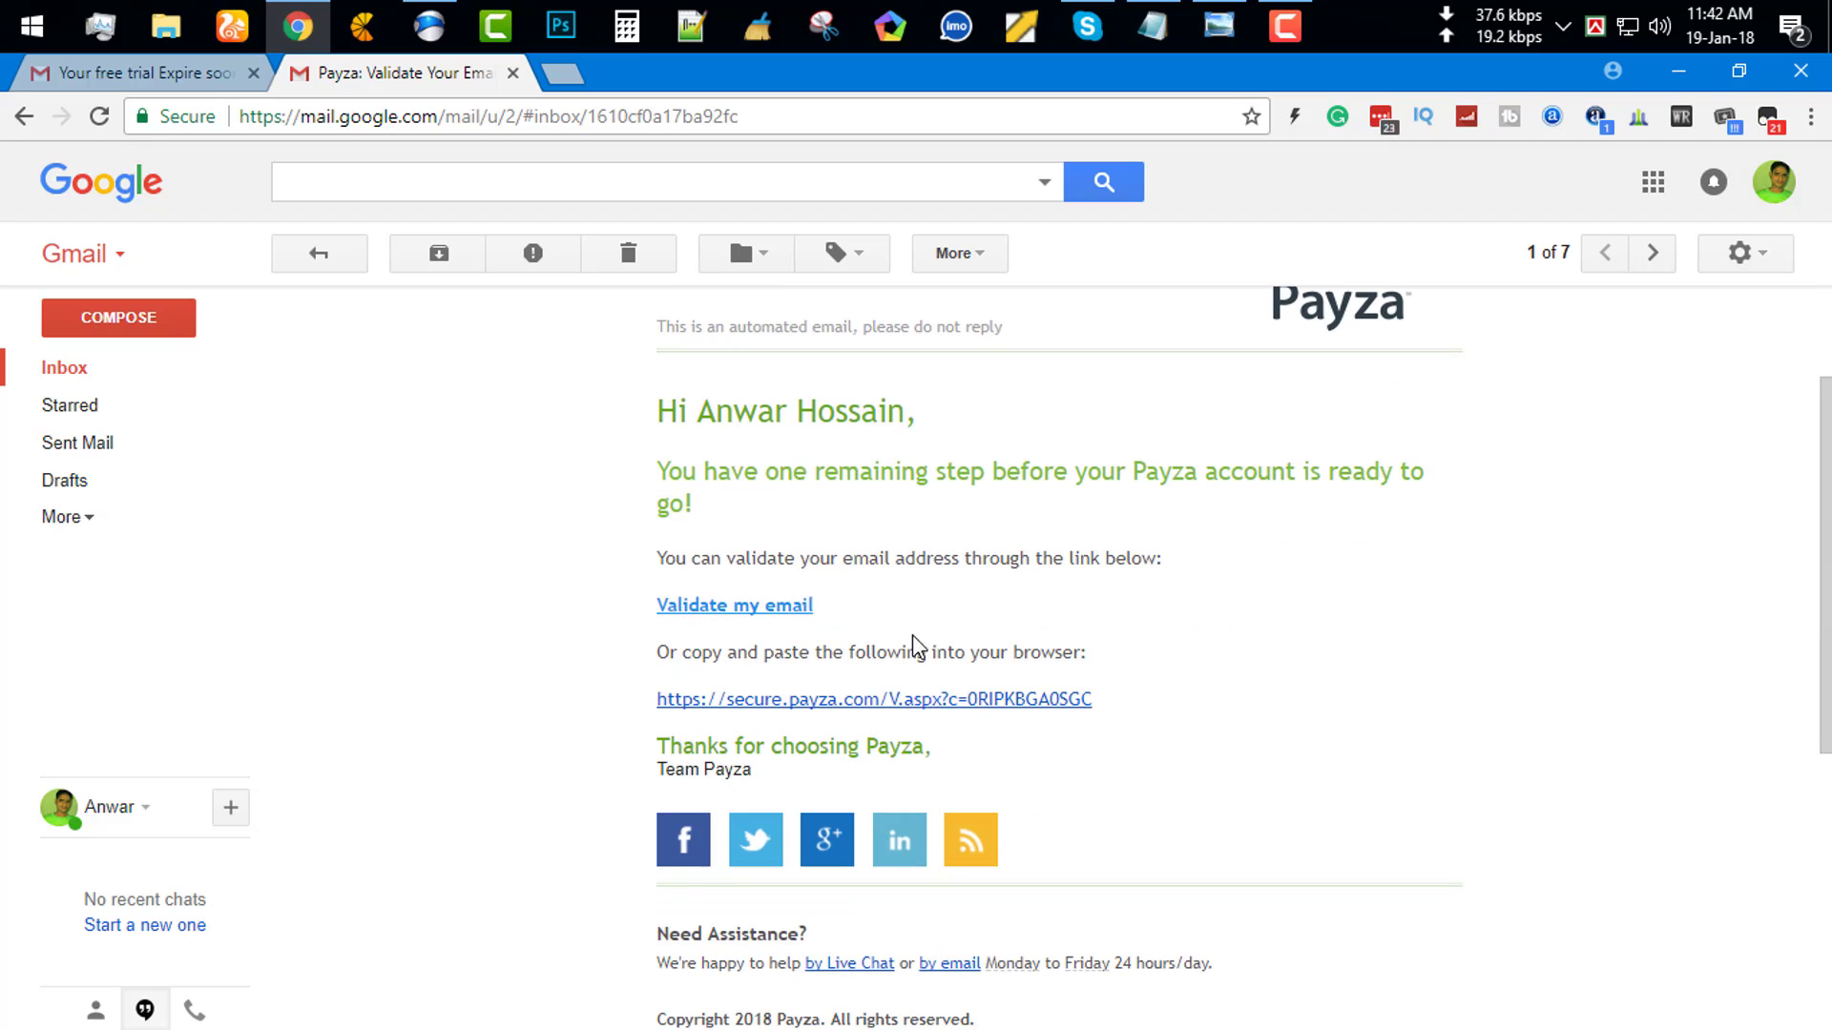
pyautogui.rightClick(919, 701)
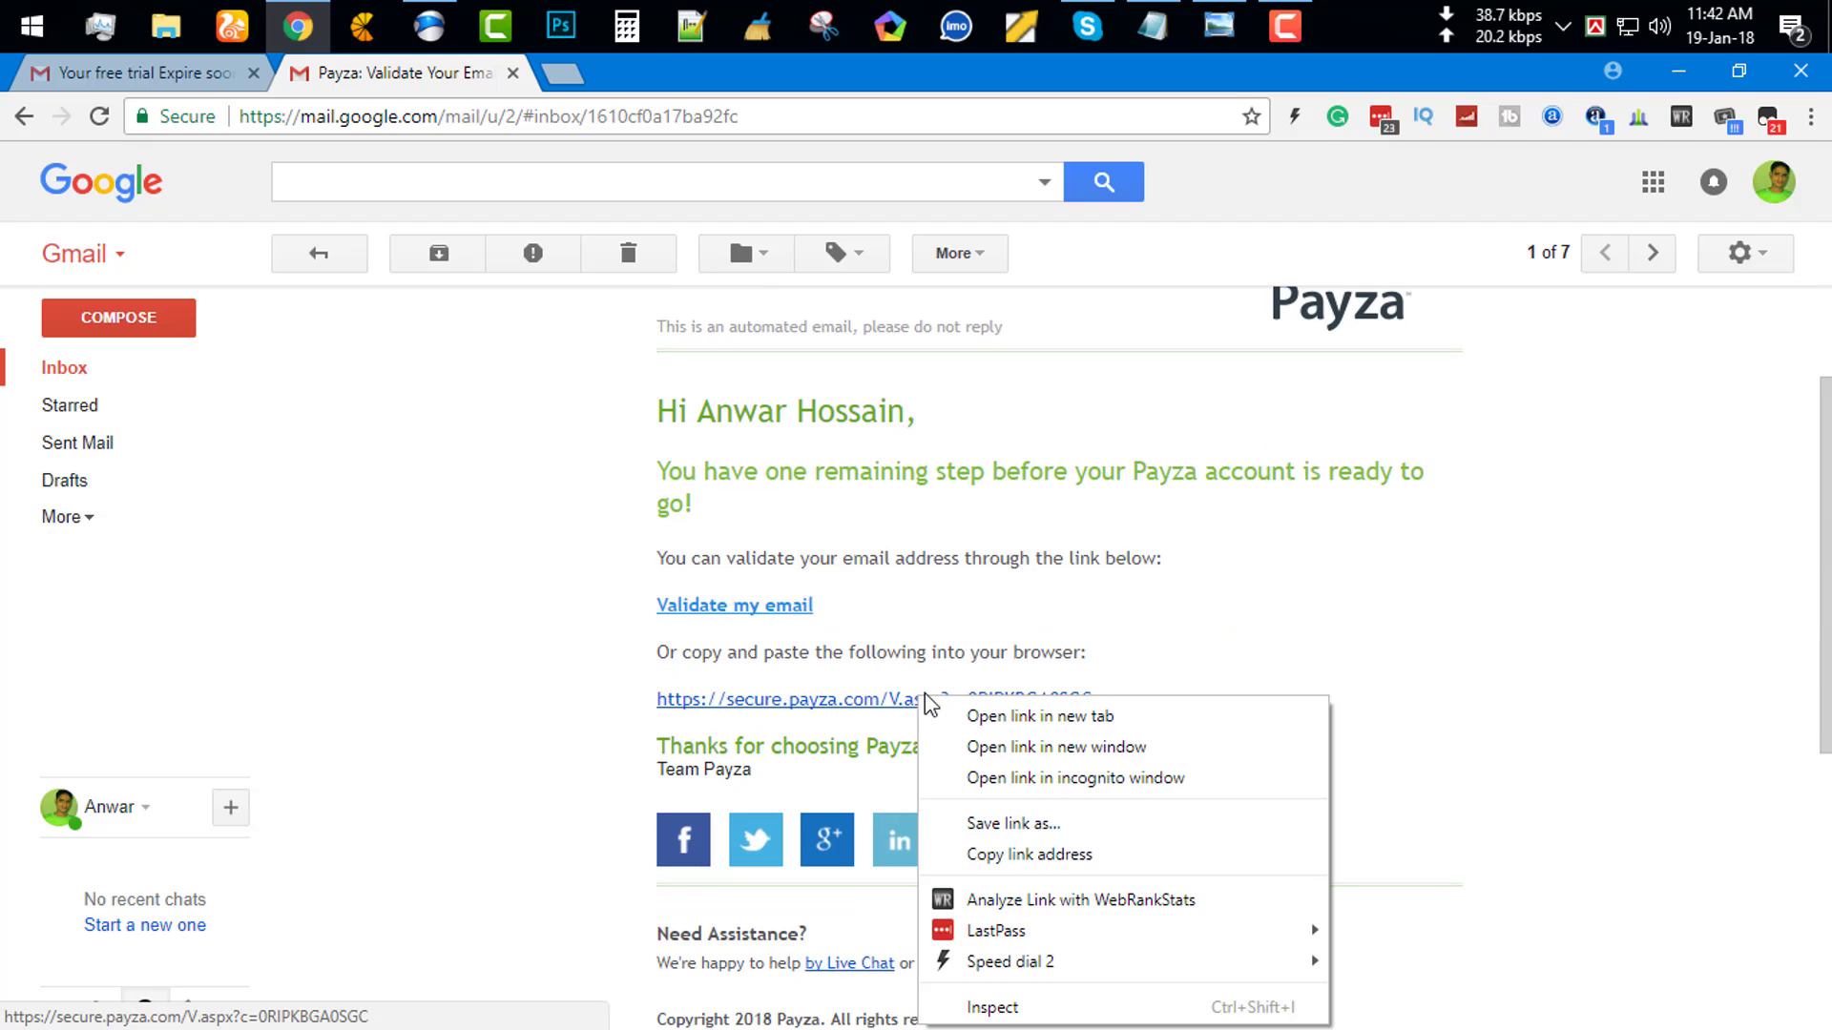
pyautogui.click(1029, 854)
pyautogui.click(432, 30)
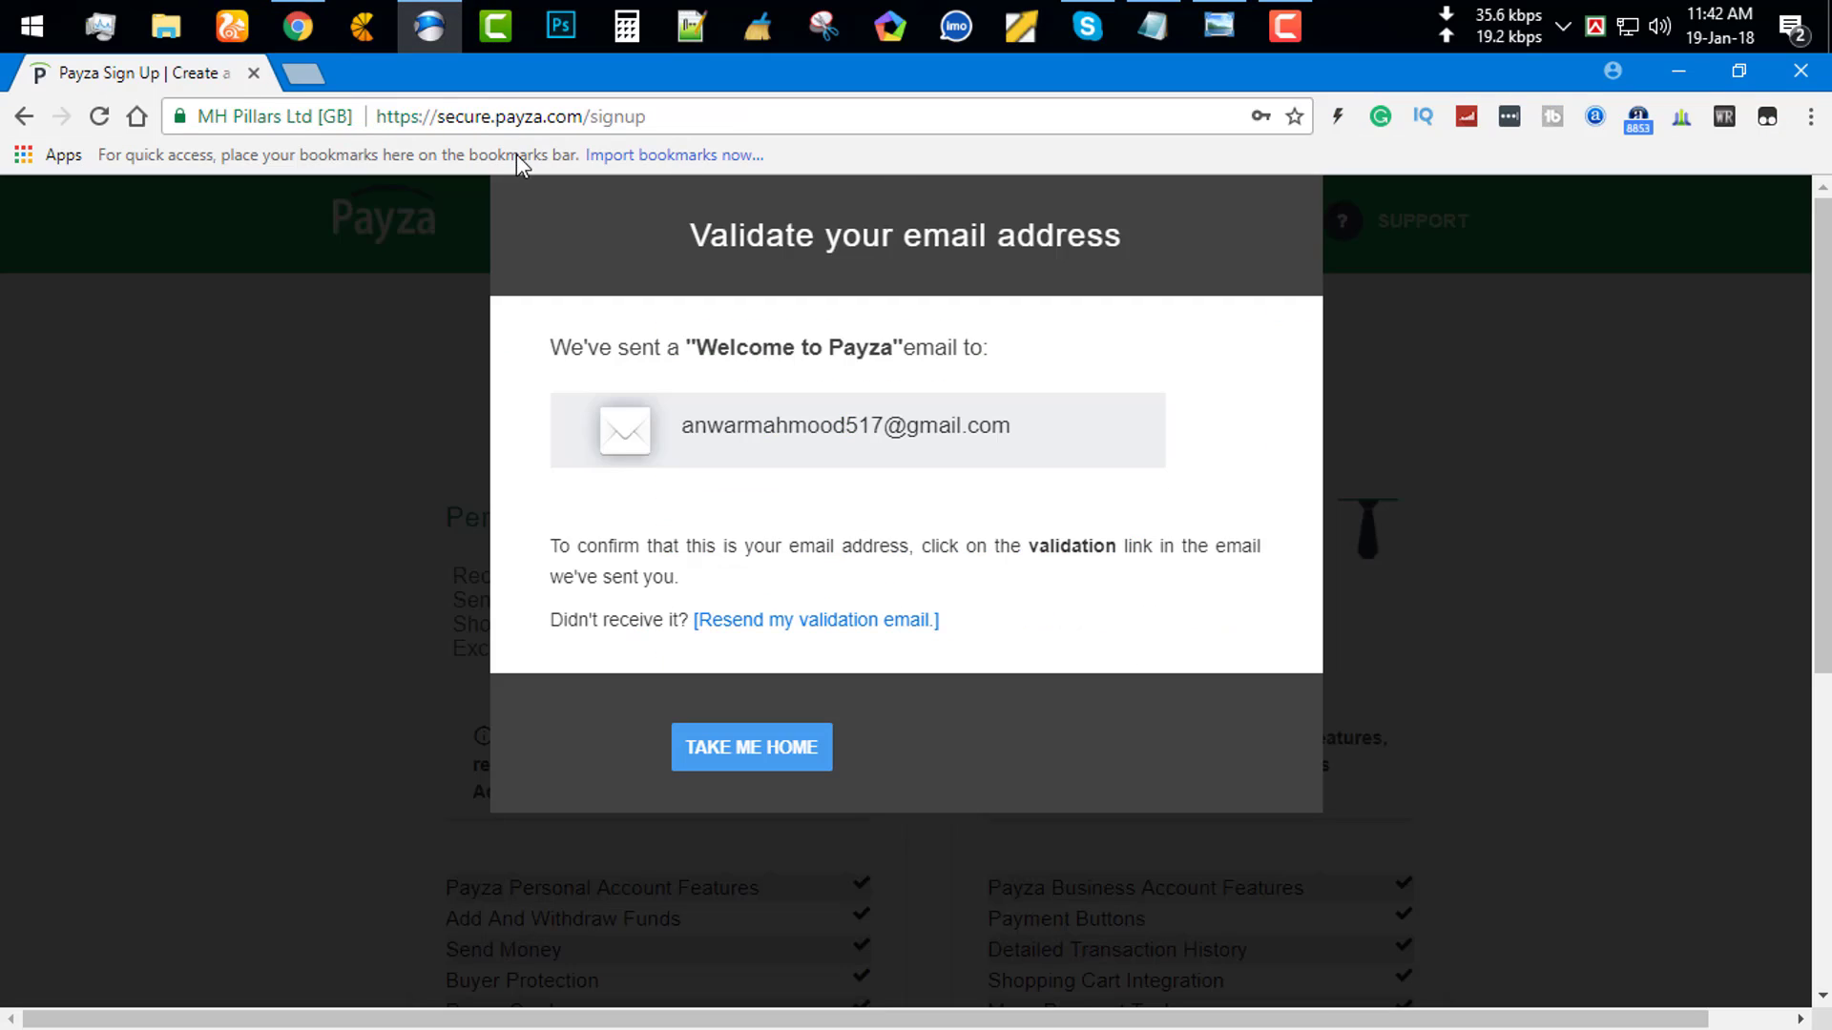
# Paste the validation link into a new tab and dismiss the start-here tip
pyautogui.click(307, 73)
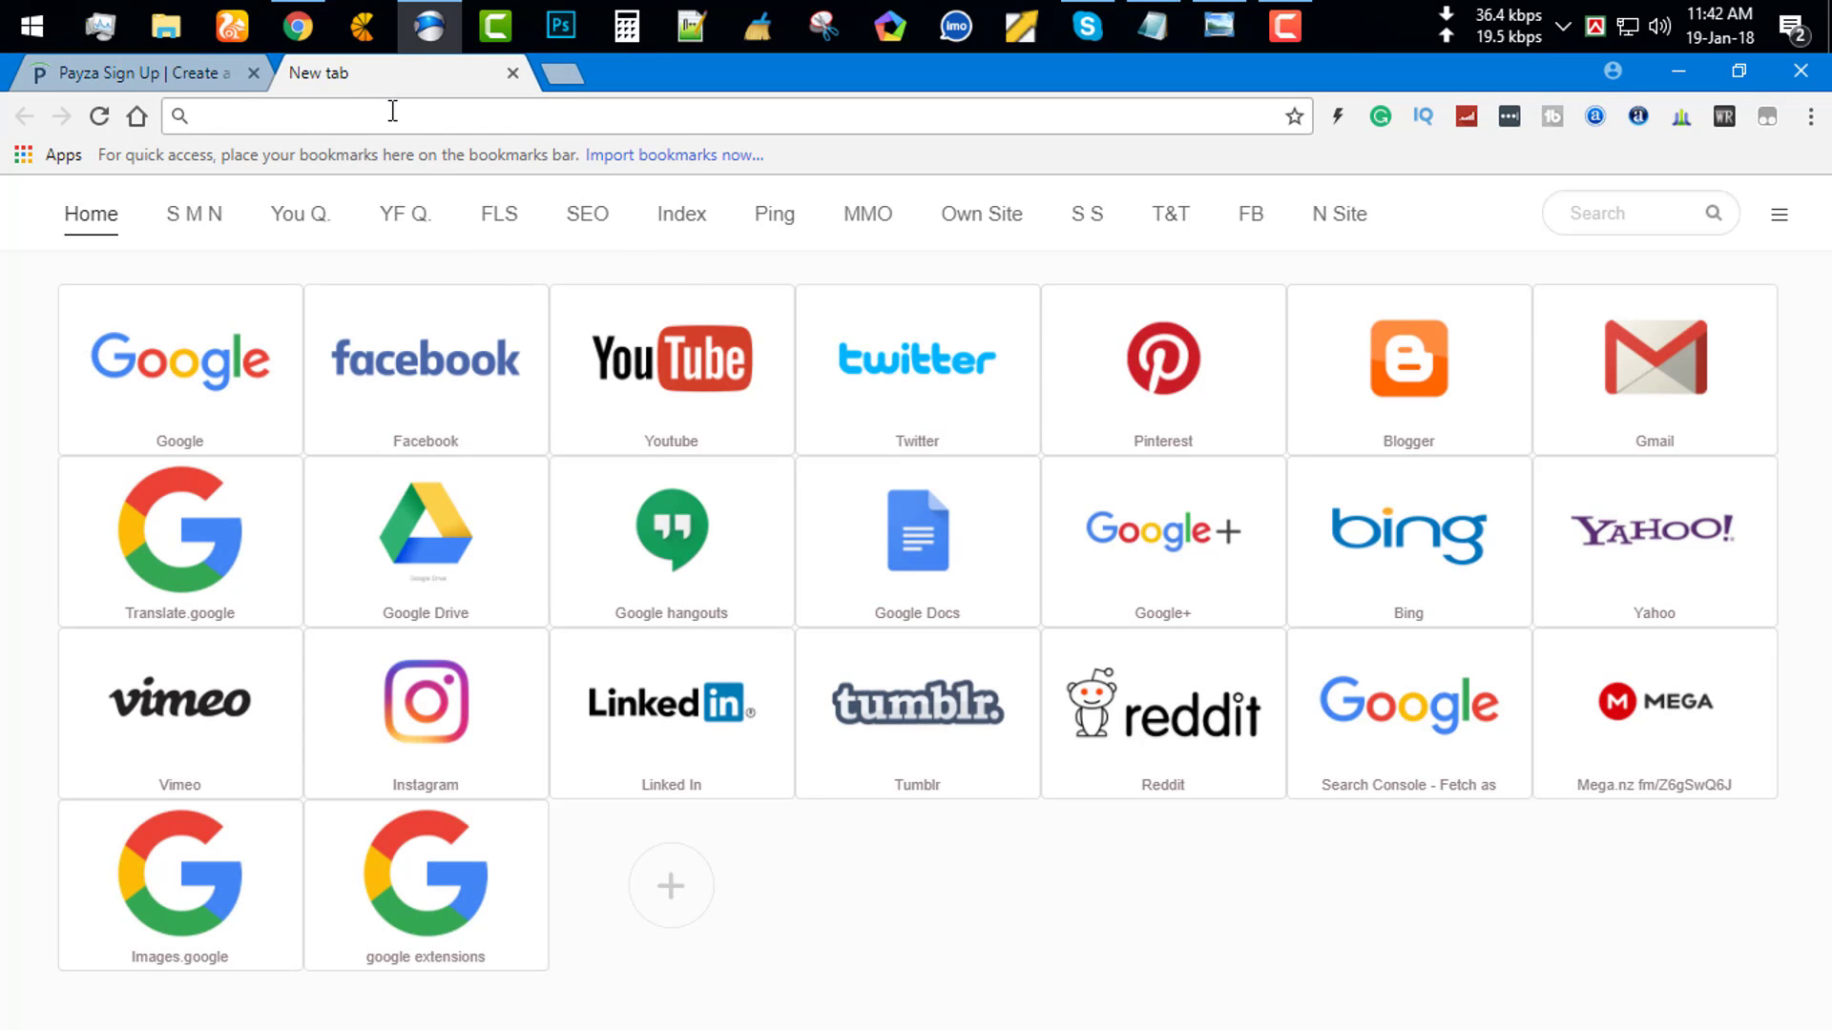
pyautogui.rightClick(462, 115)
pyautogui.click(495, 283)
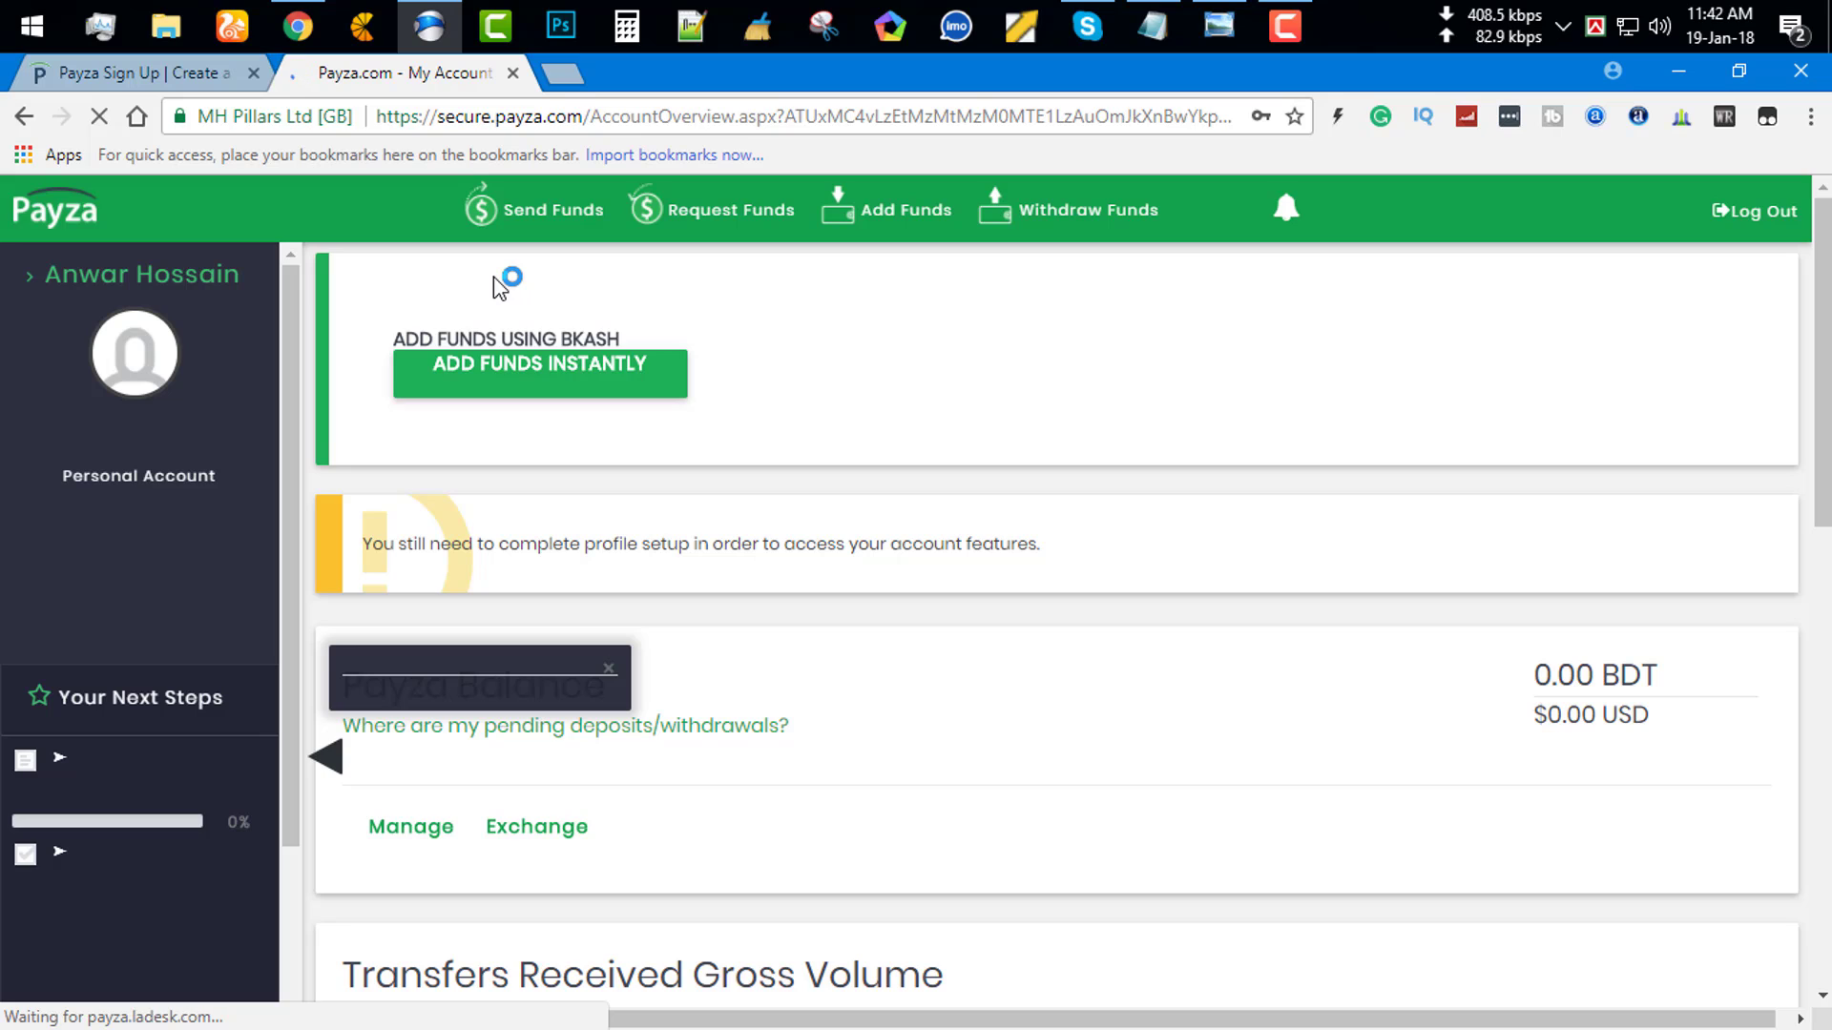
pyautogui.click(609, 669)
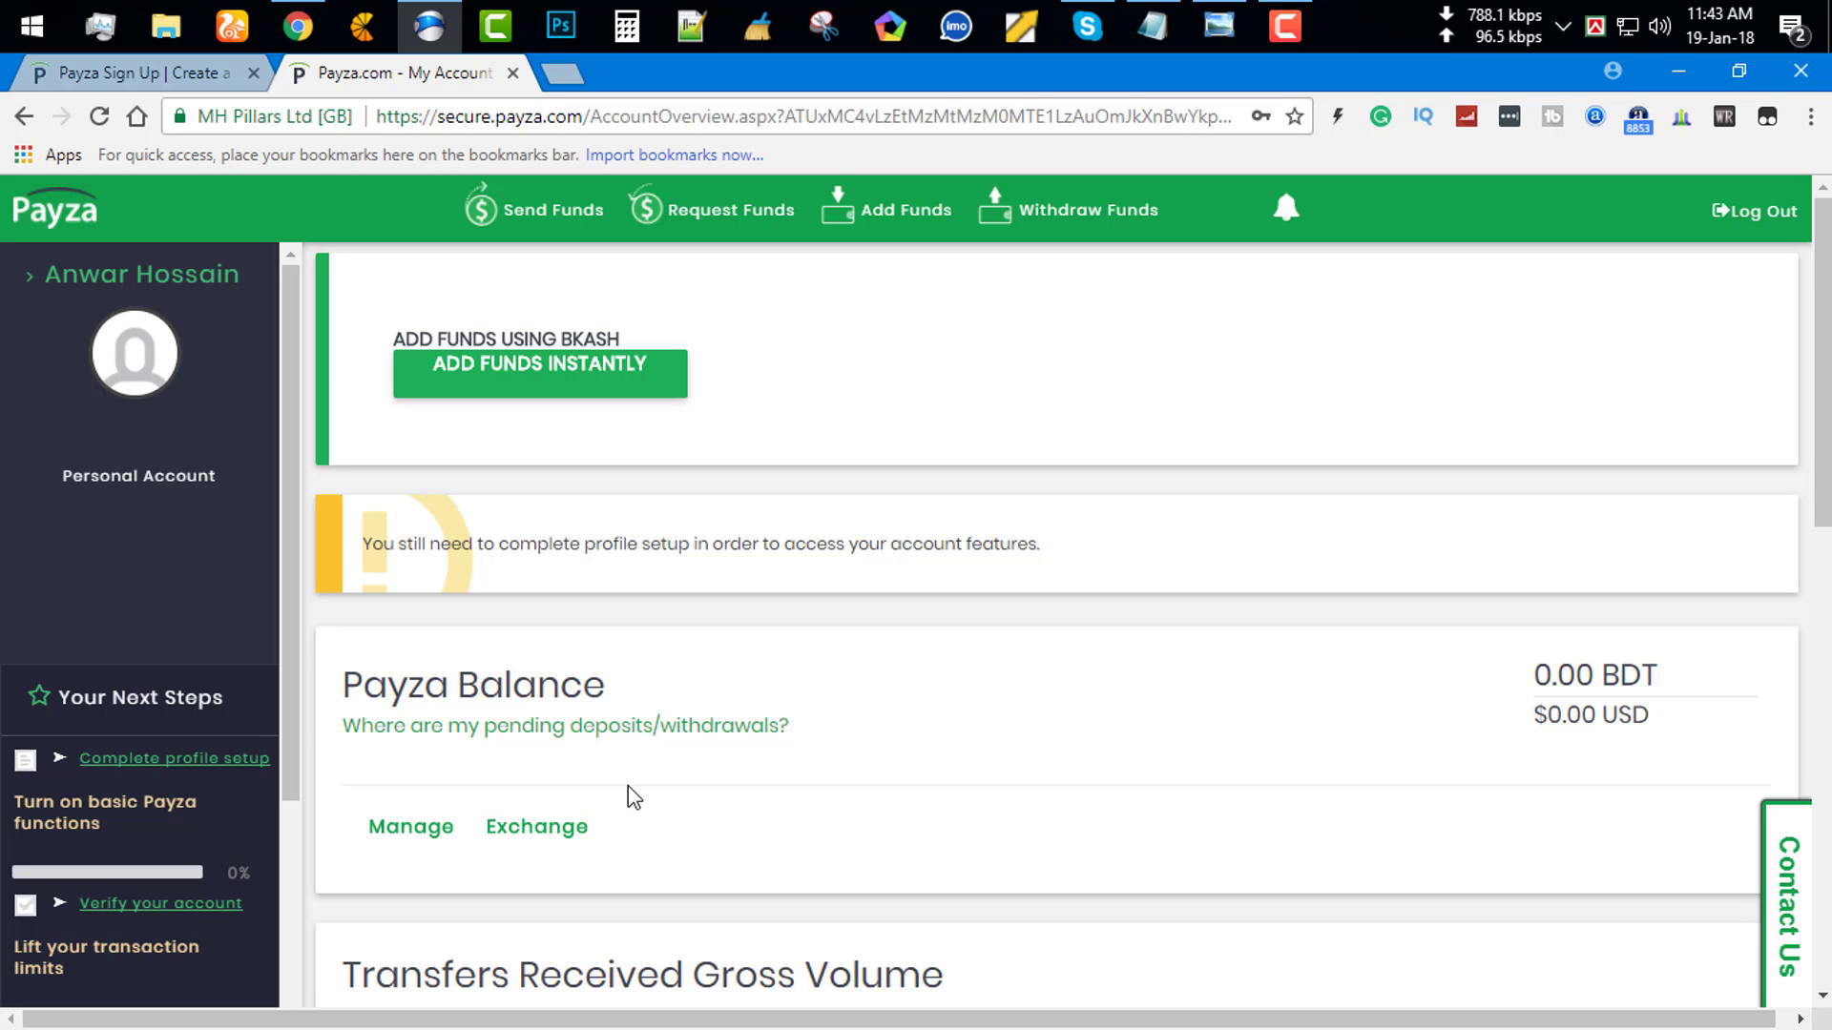
pyautogui.scroll(-10, 632, 779)
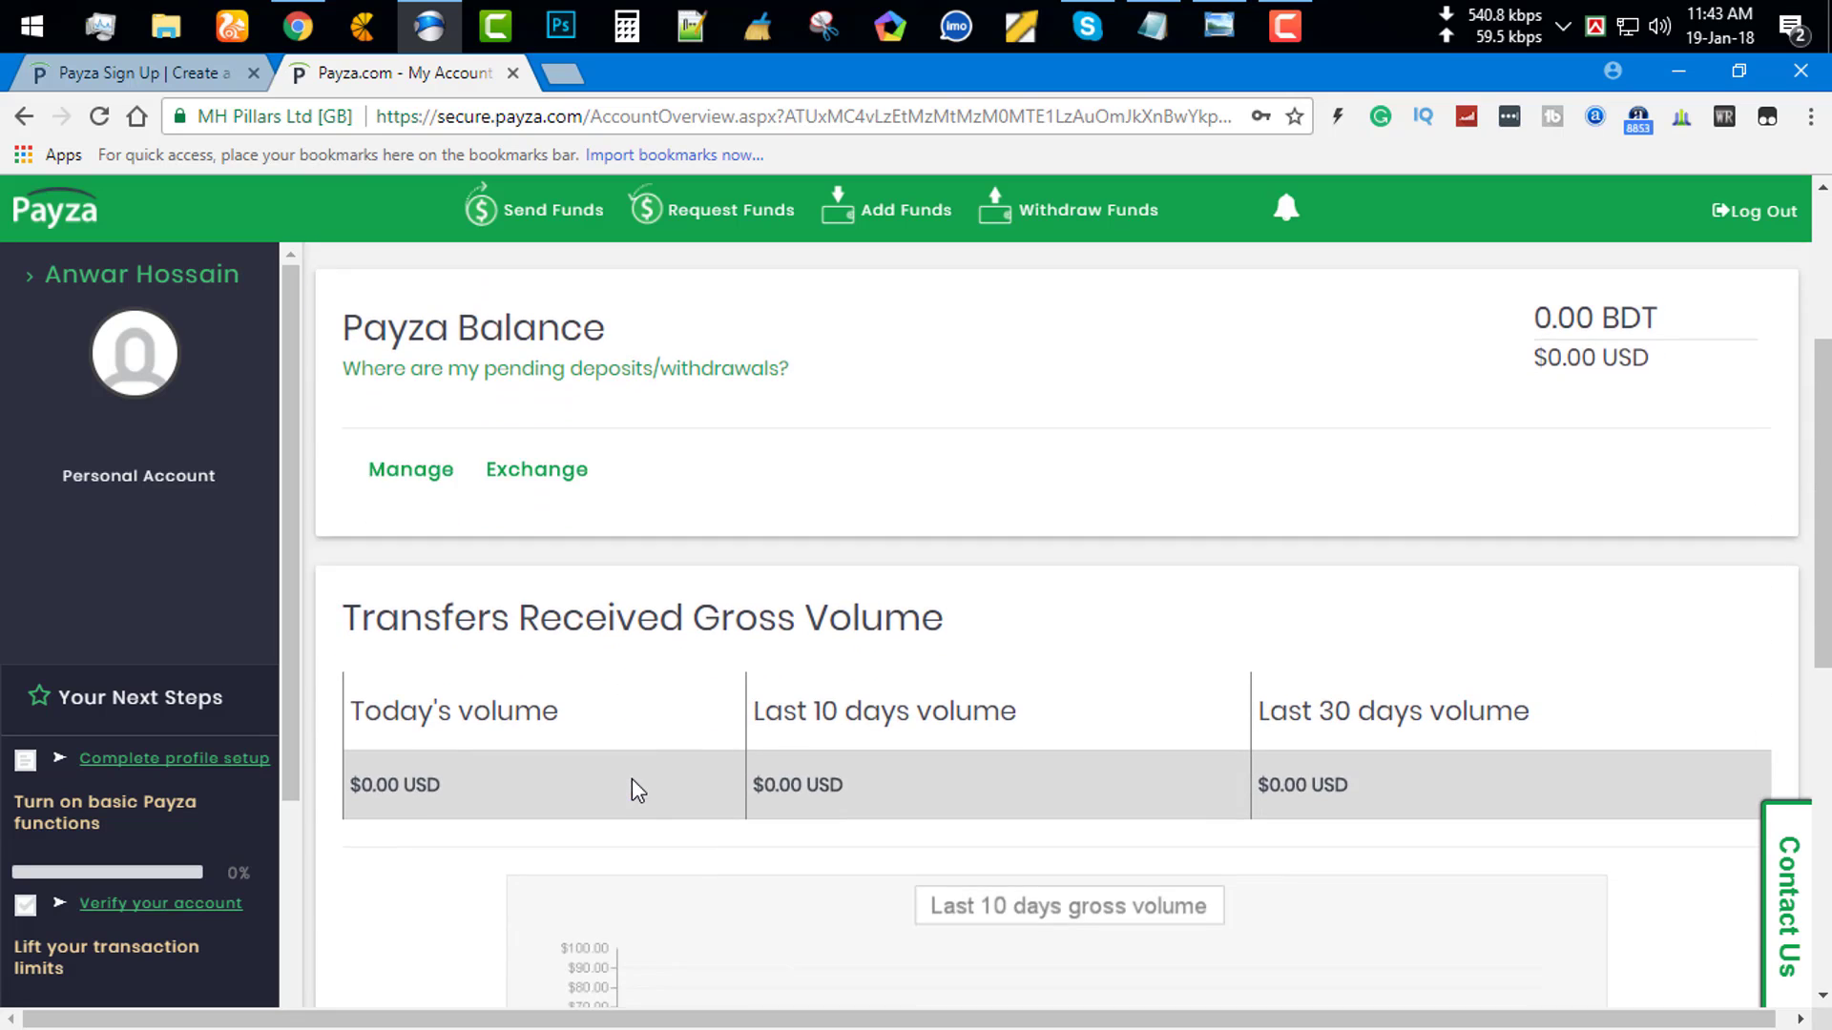
# Begin Complete profile setup, closing the currency exchange promo before starting the questions
pyautogui.click(229, 760)
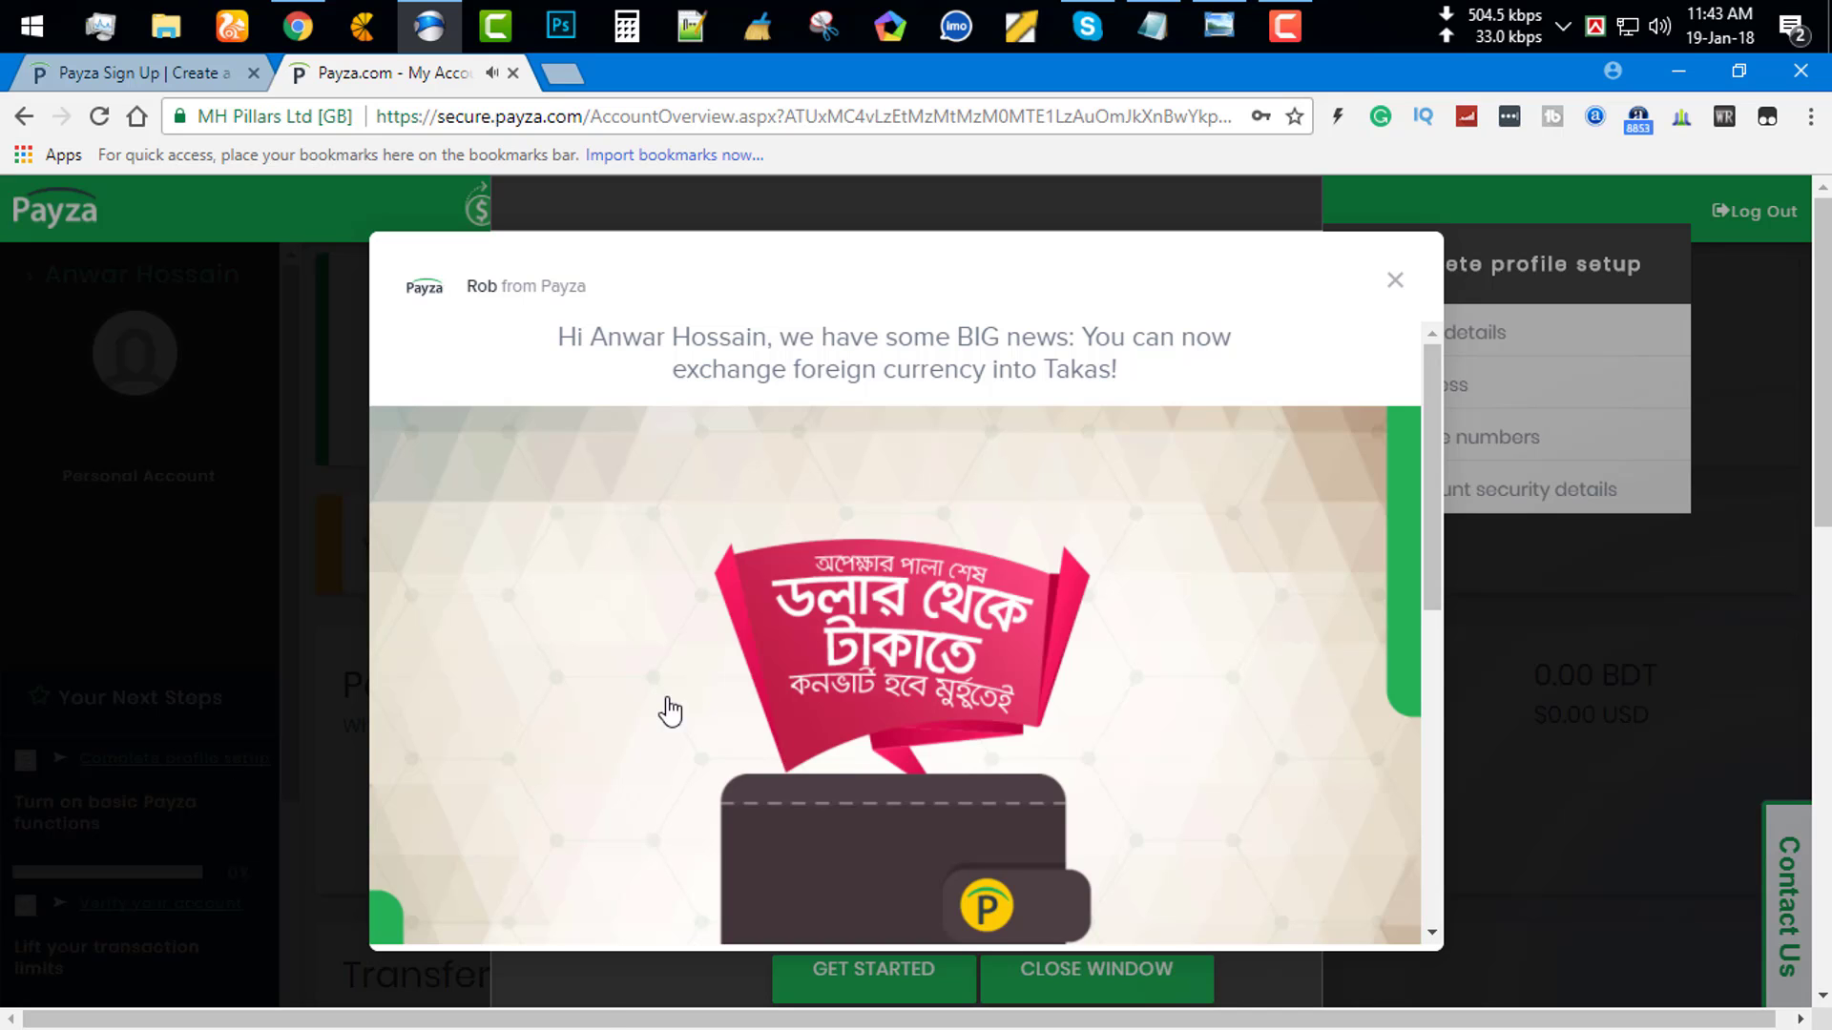
pyautogui.scroll(-2, 1240, 610)
pyautogui.scroll(-4, 1240, 611)
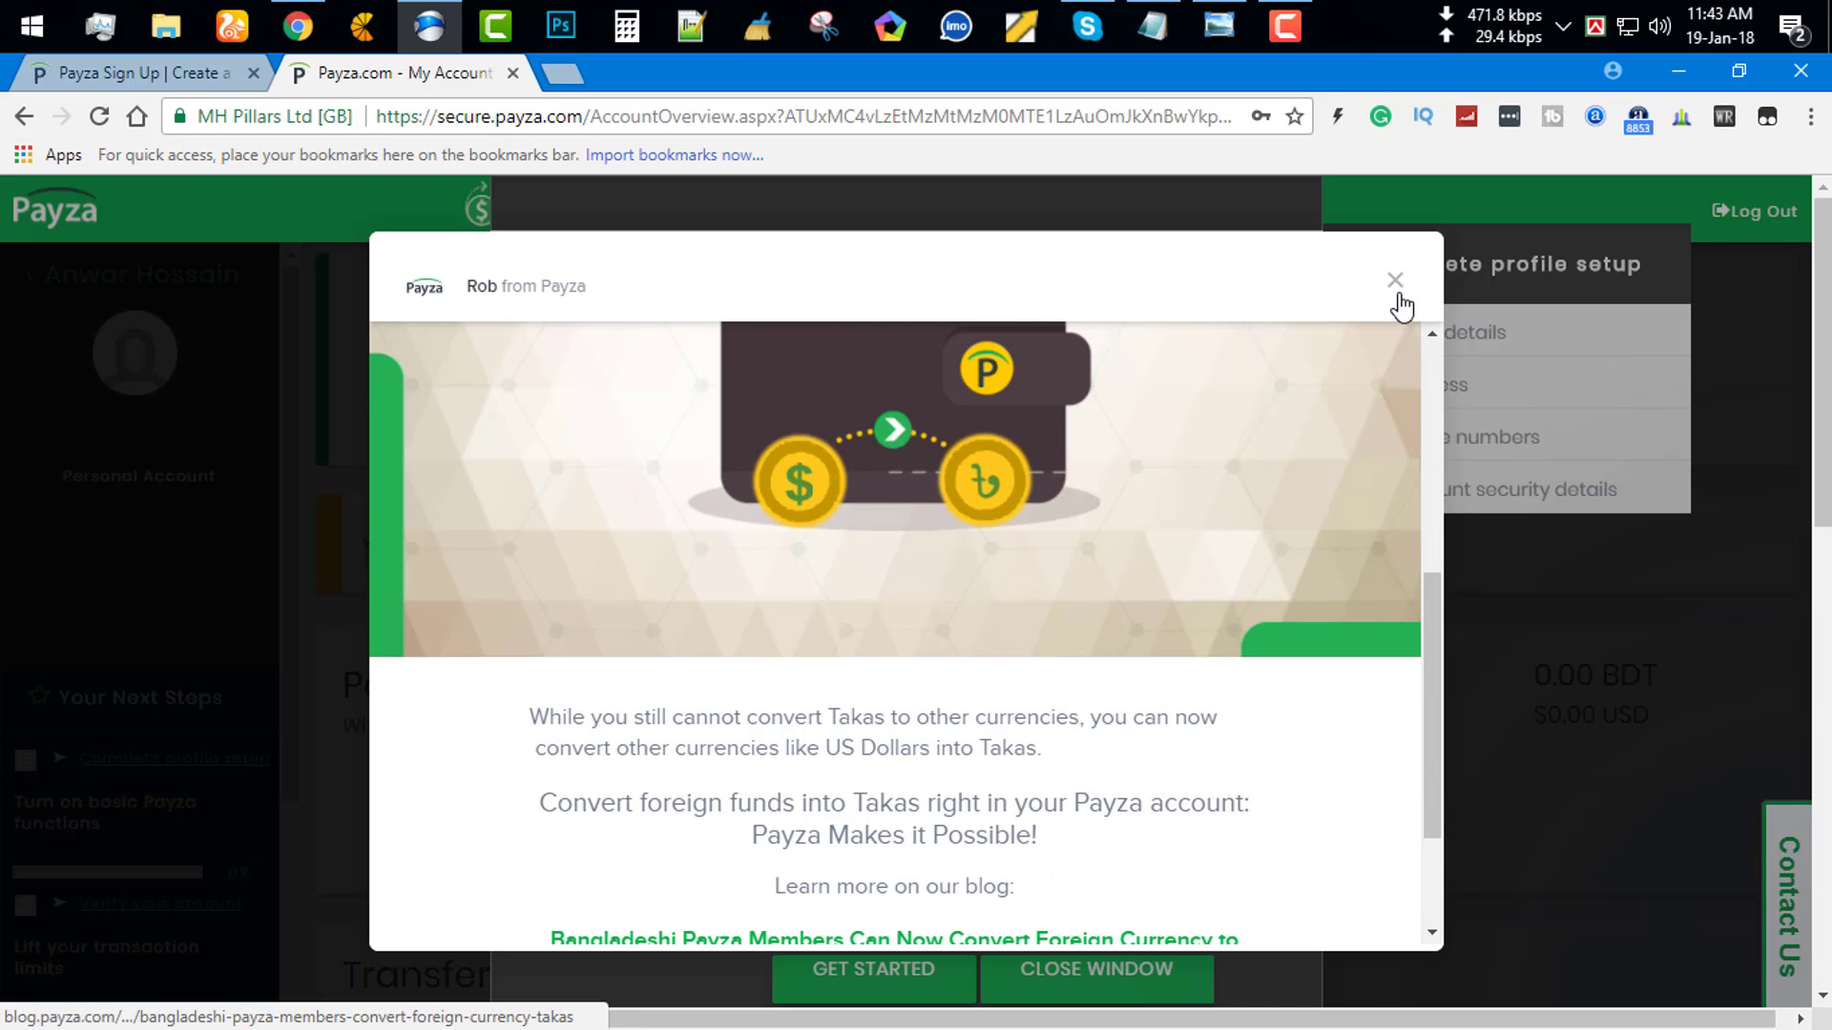
pyautogui.click(1395, 282)
pyautogui.scroll(-2, 1071, 852)
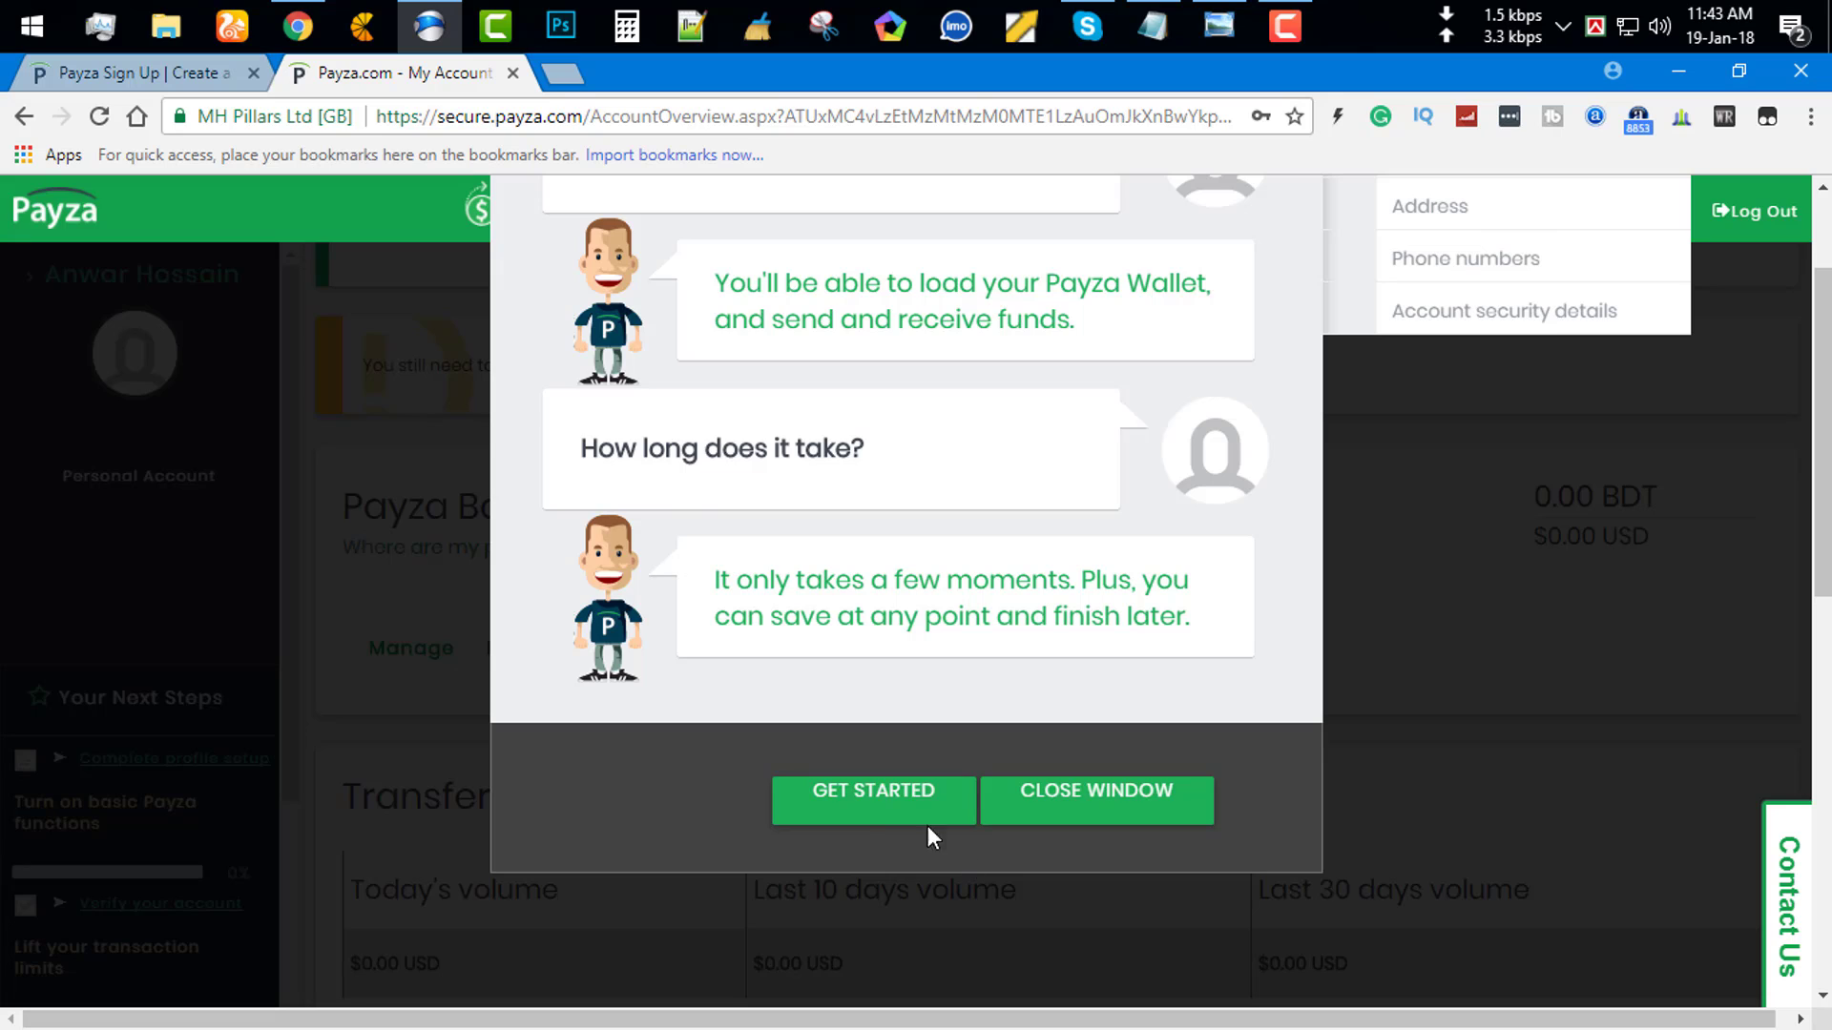
pyautogui.click(878, 818)
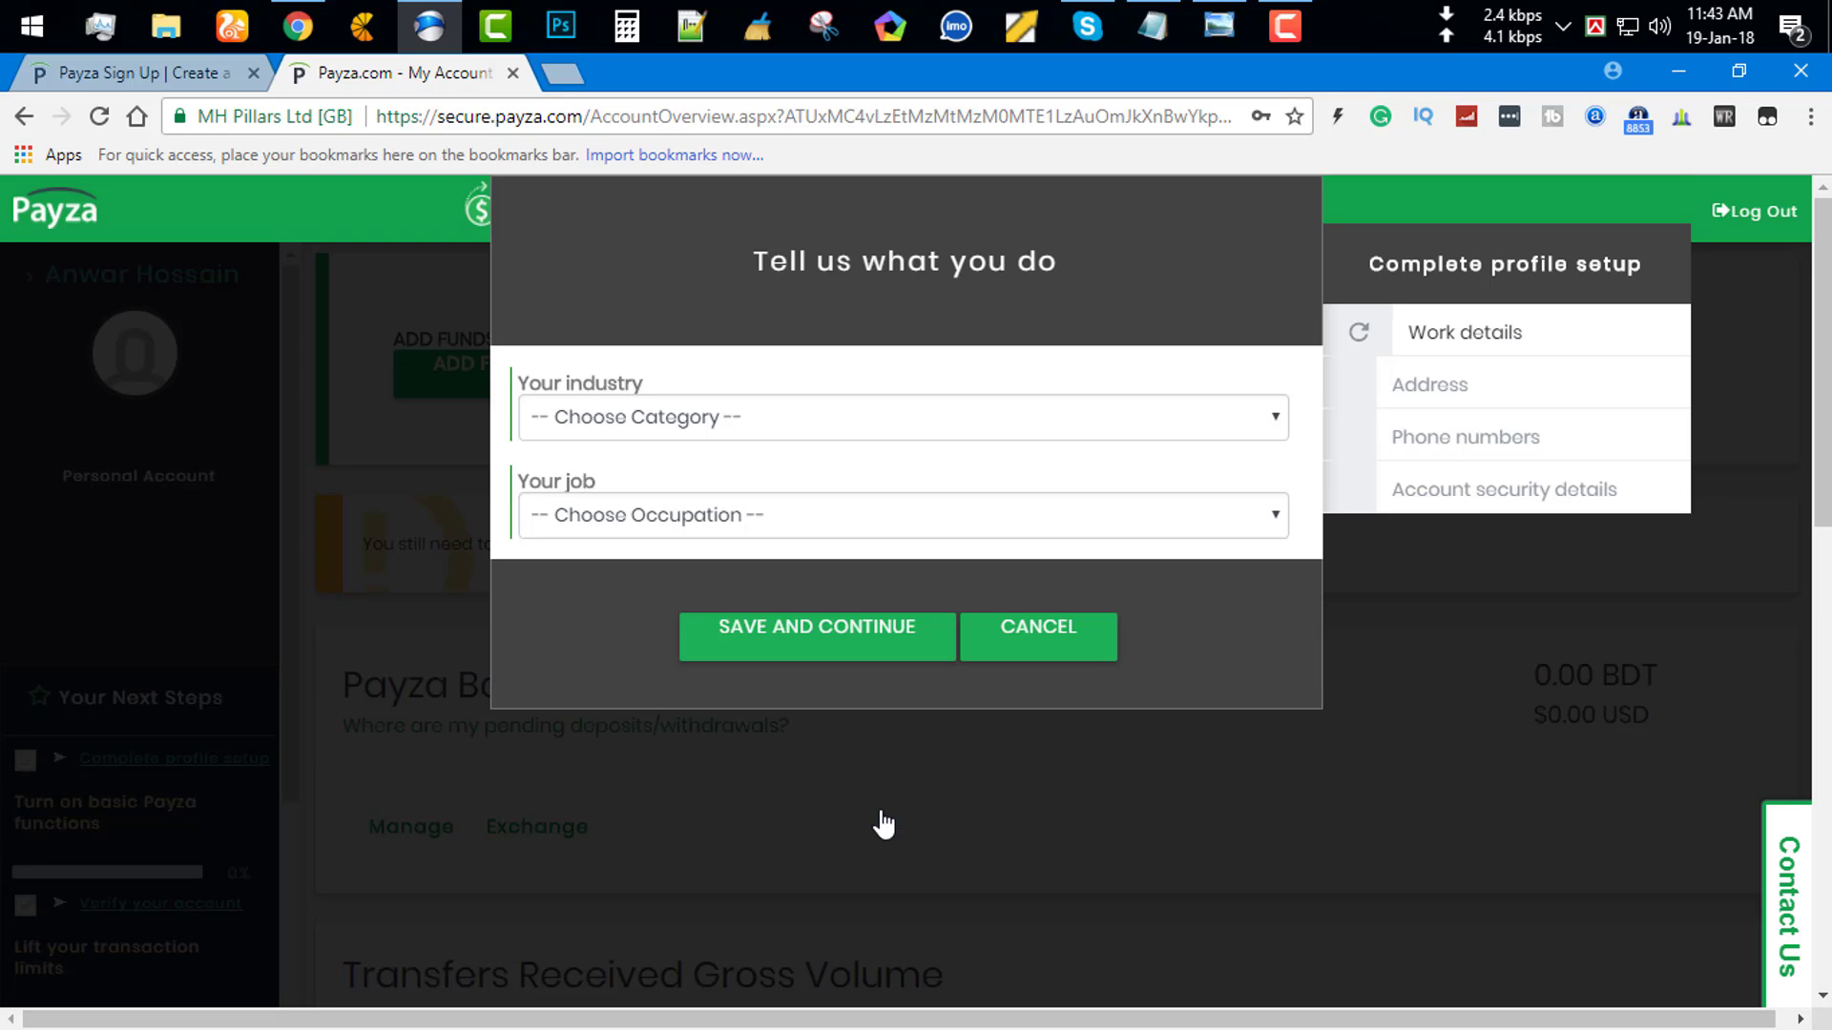
# Choose industry Other and job Student, then save and continue
pyautogui.click(714, 422)
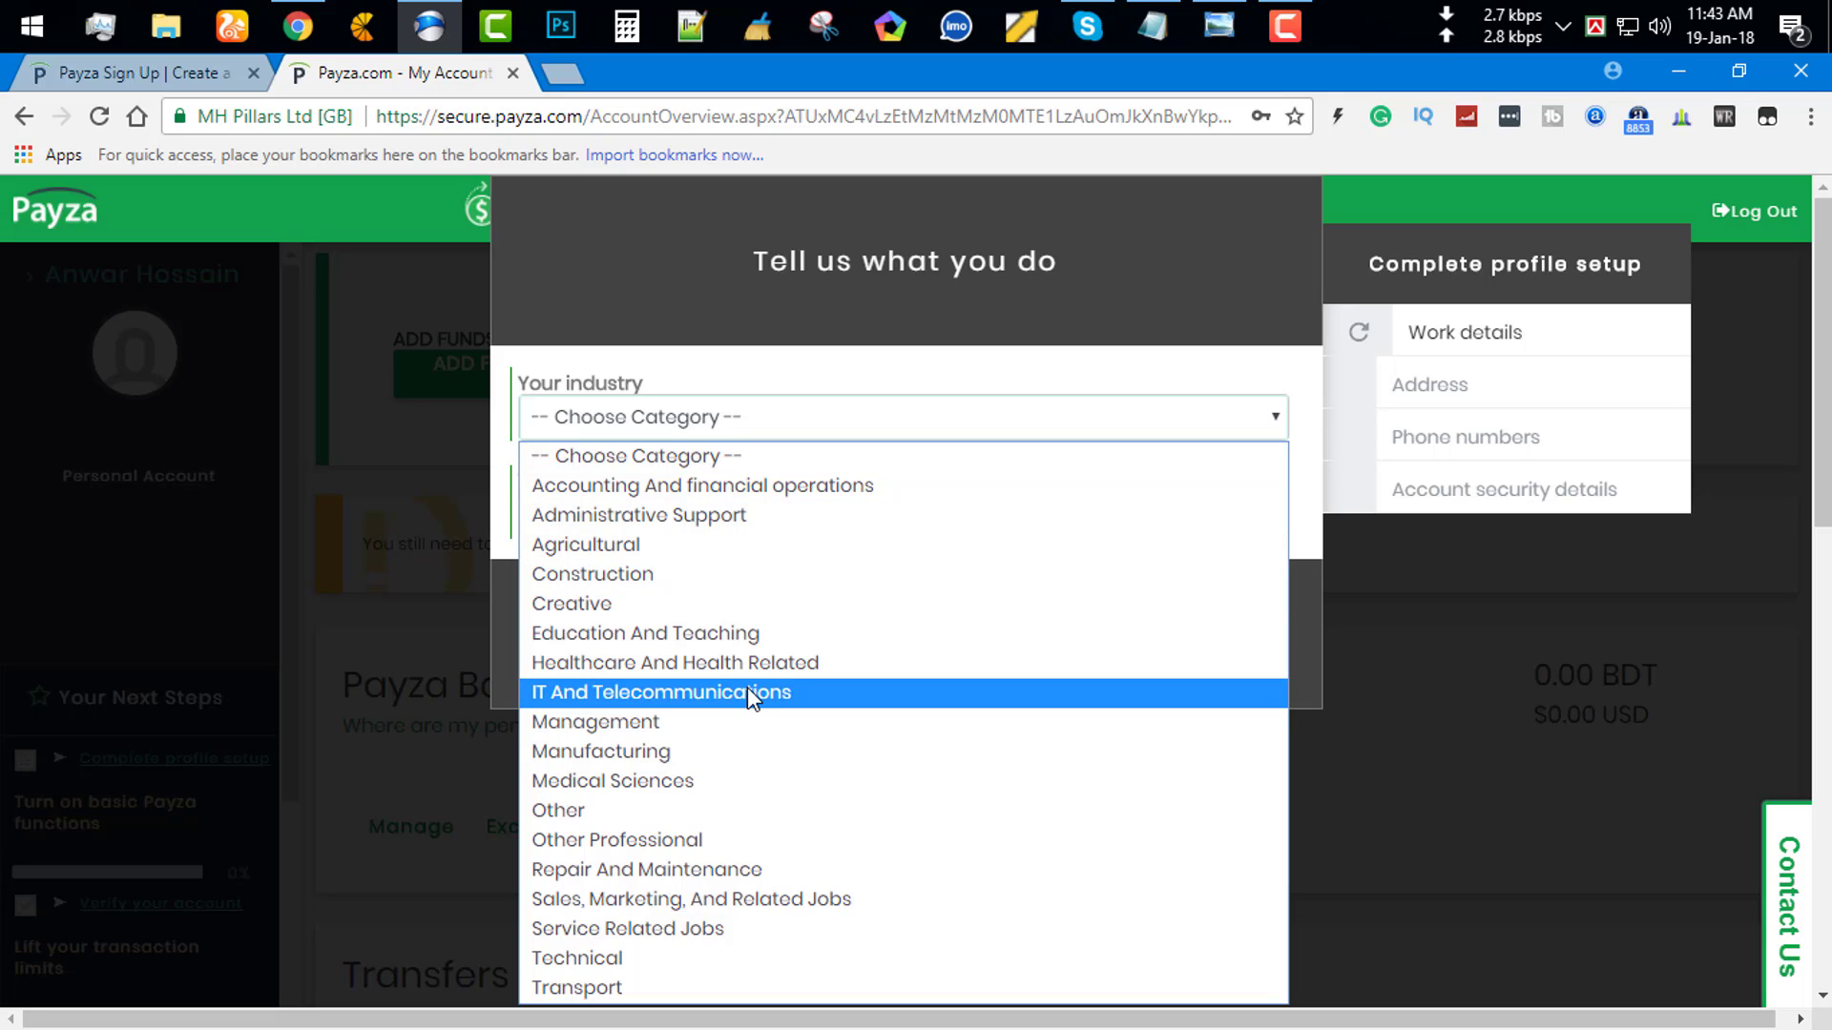
pyautogui.click(645, 813)
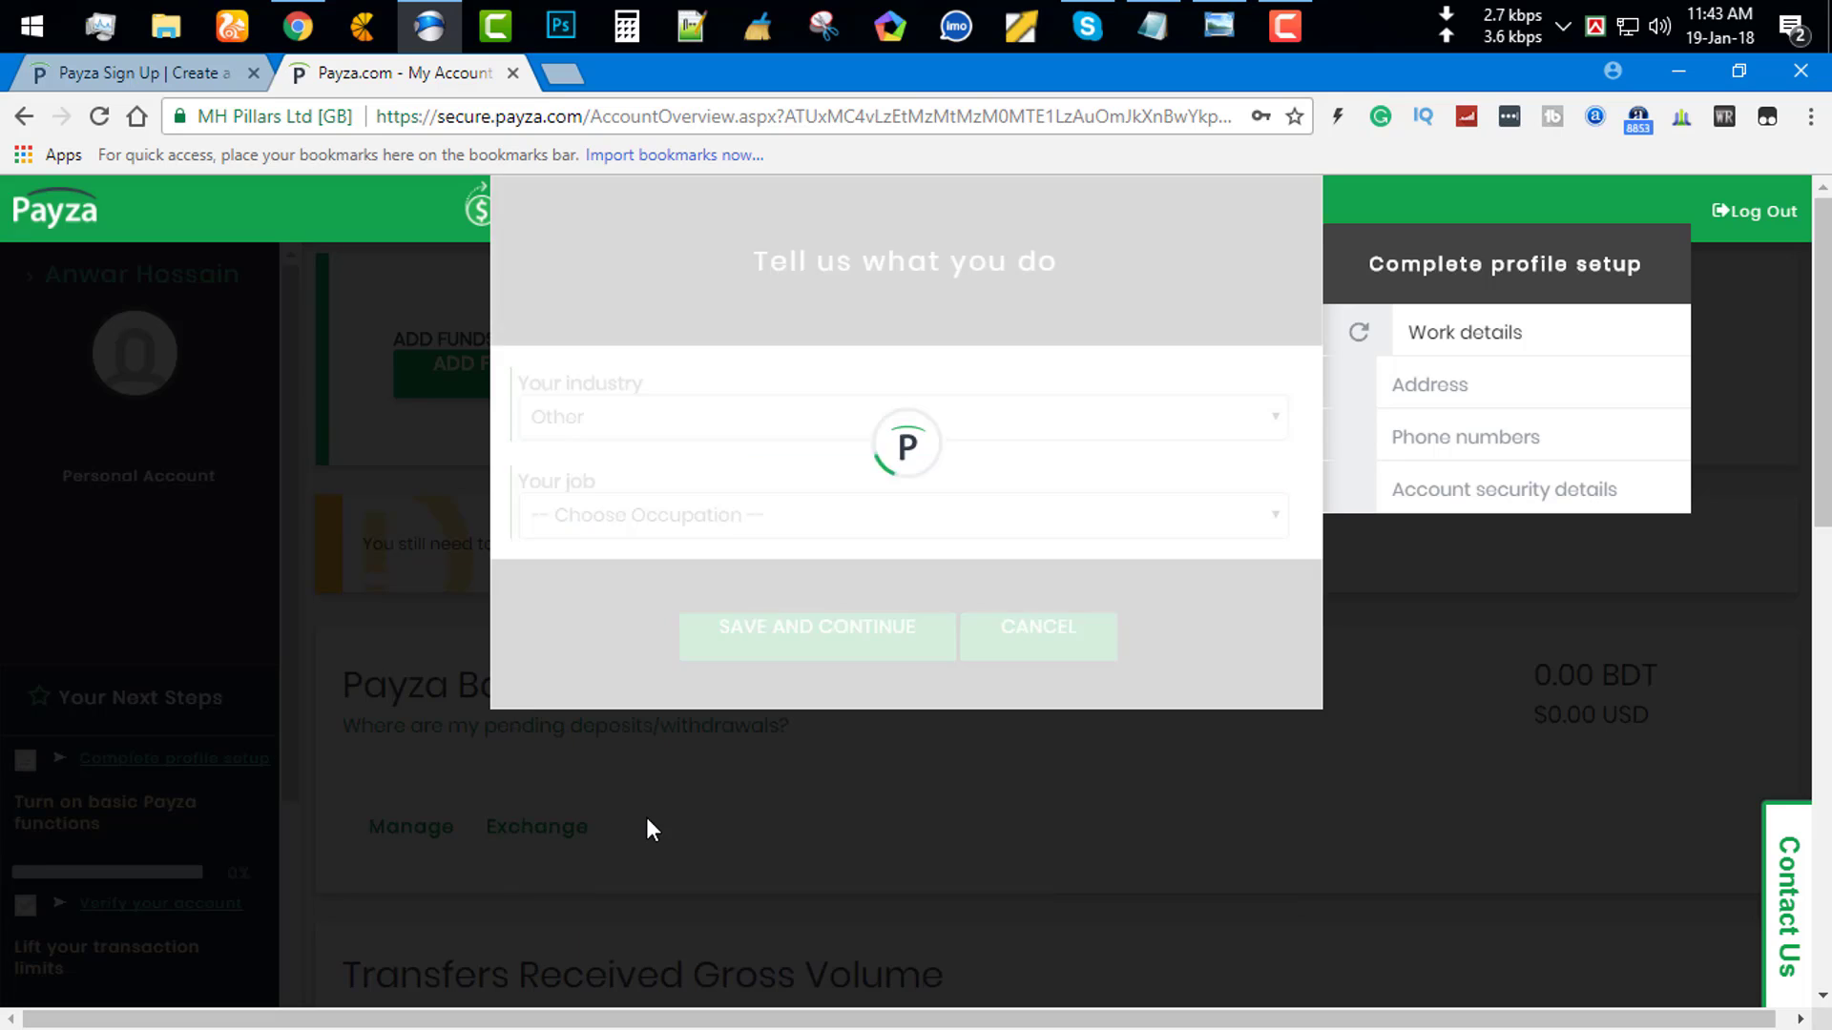
pyautogui.click(700, 515)
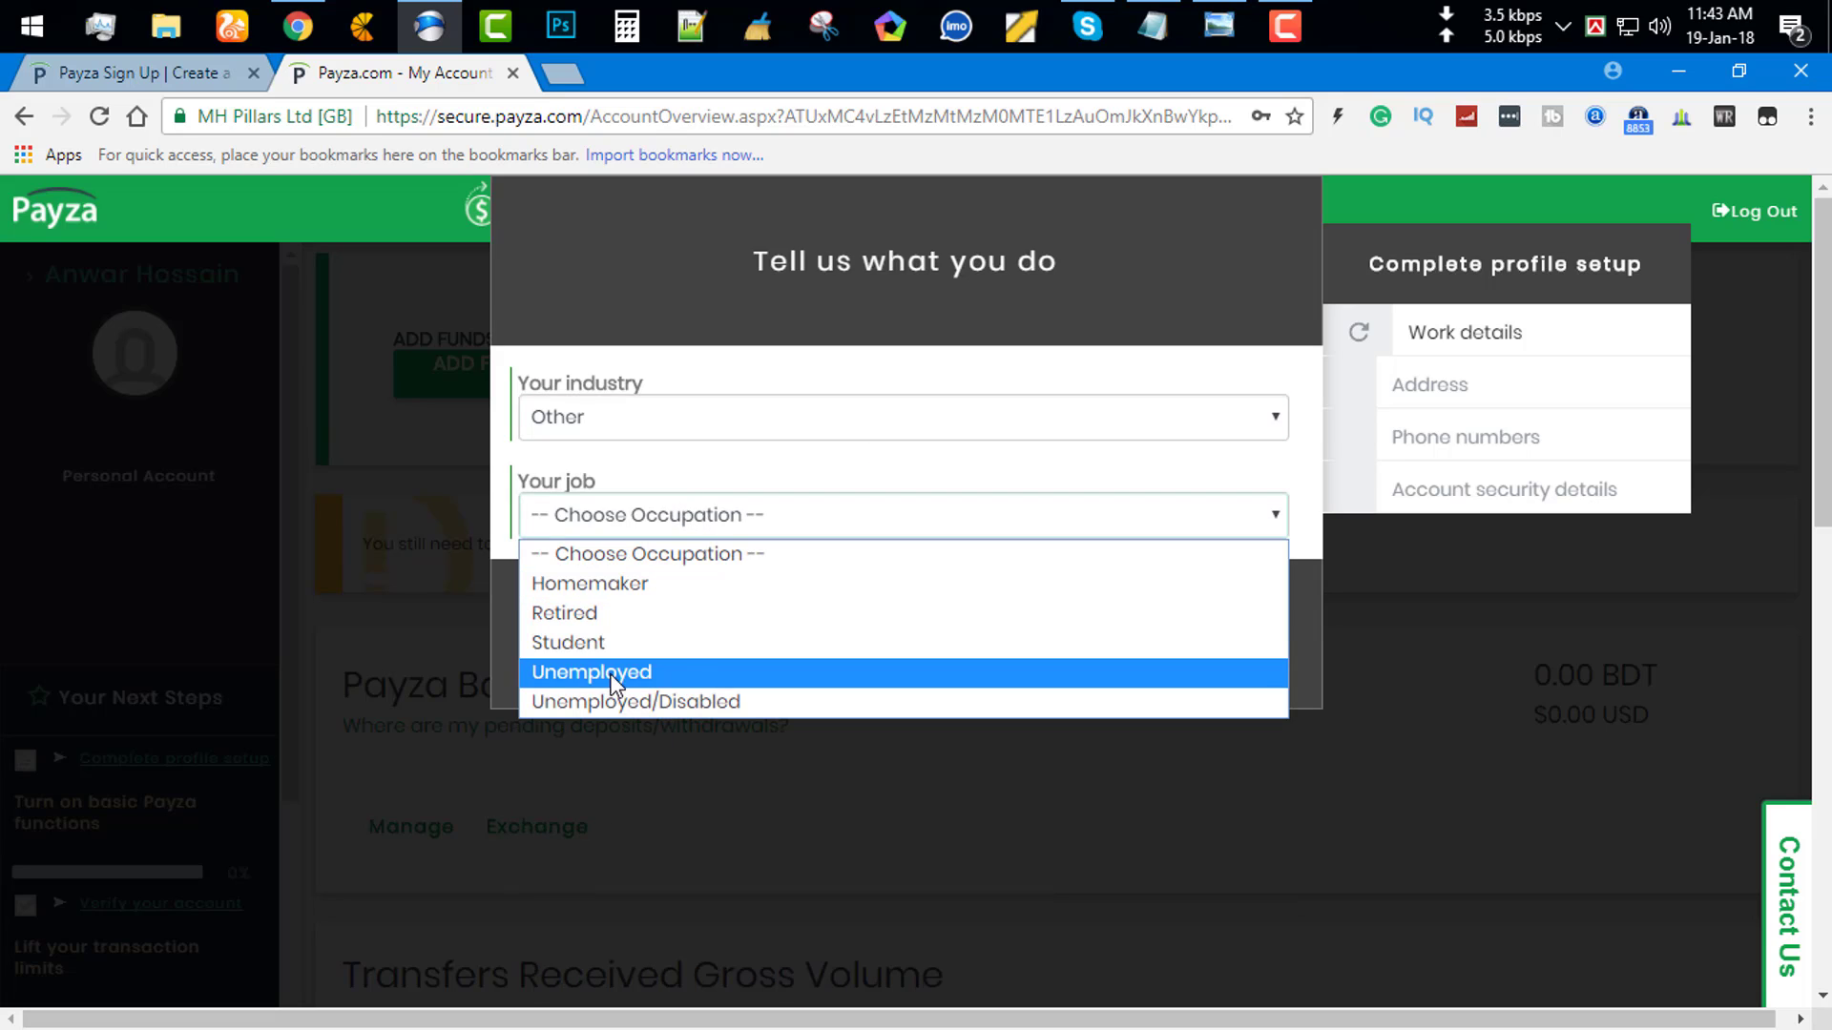
pyautogui.click(622, 645)
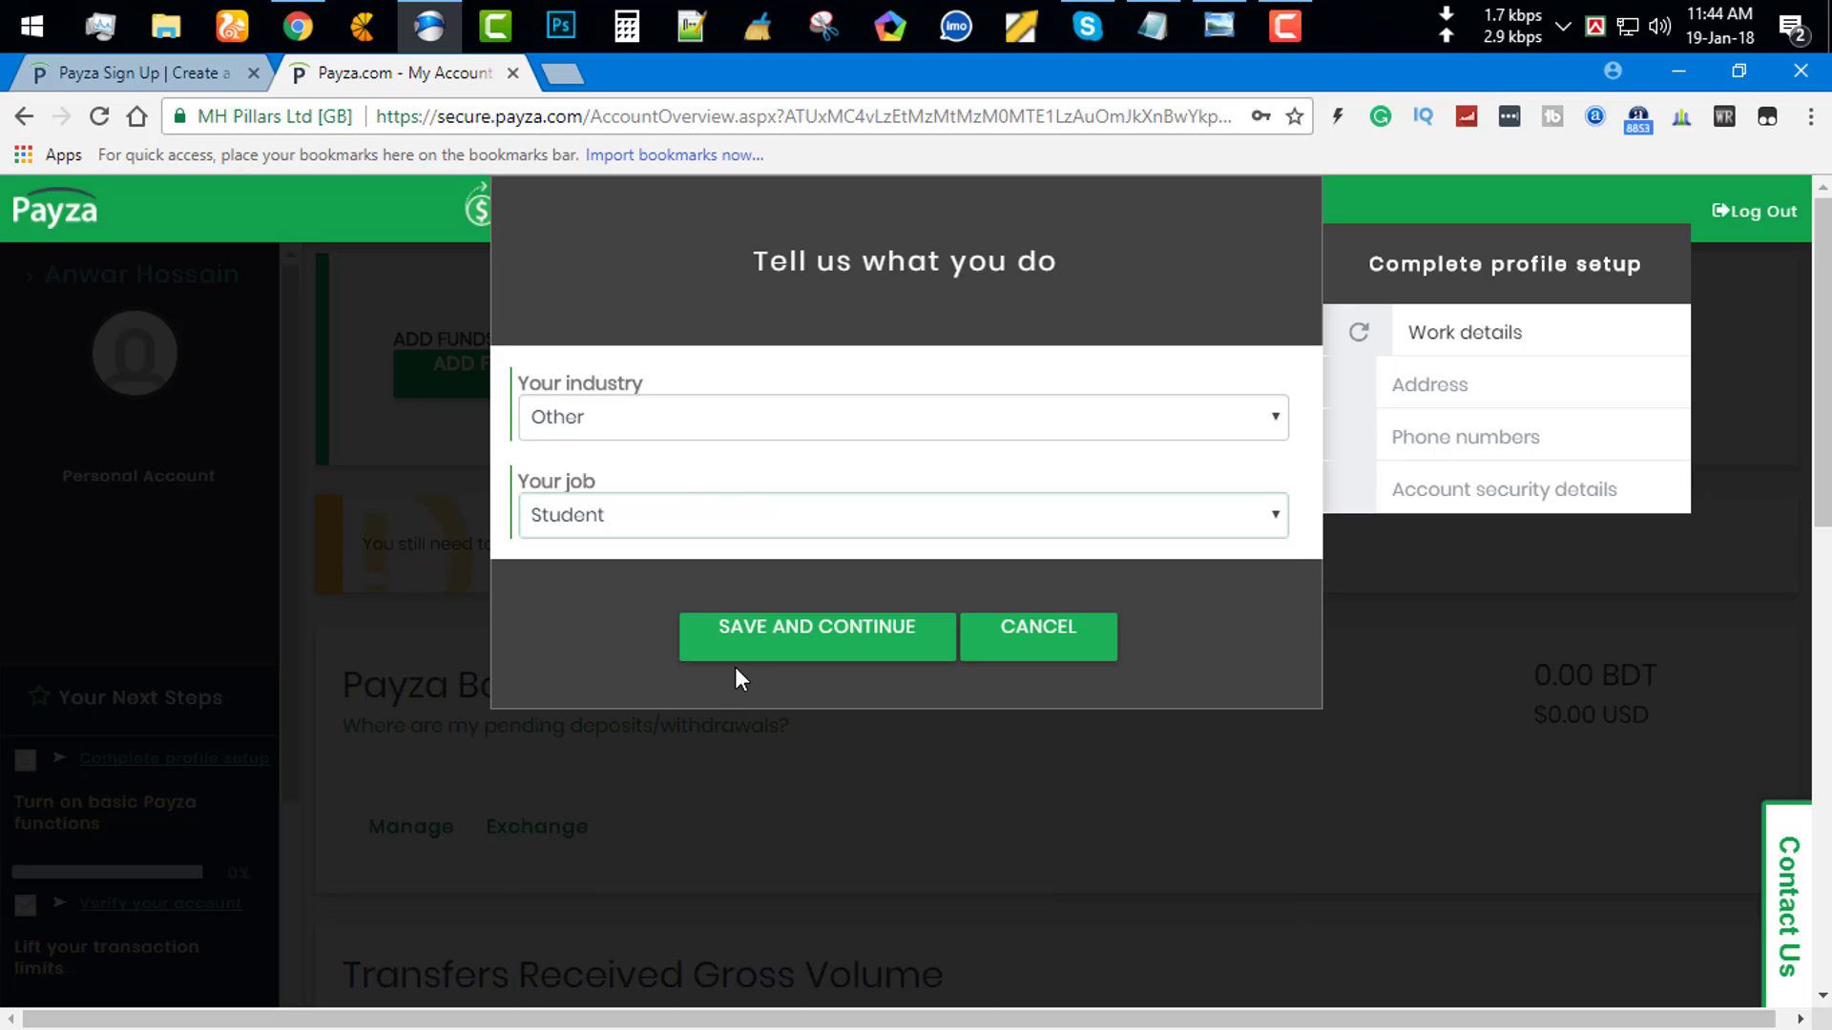
pyautogui.click(764, 633)
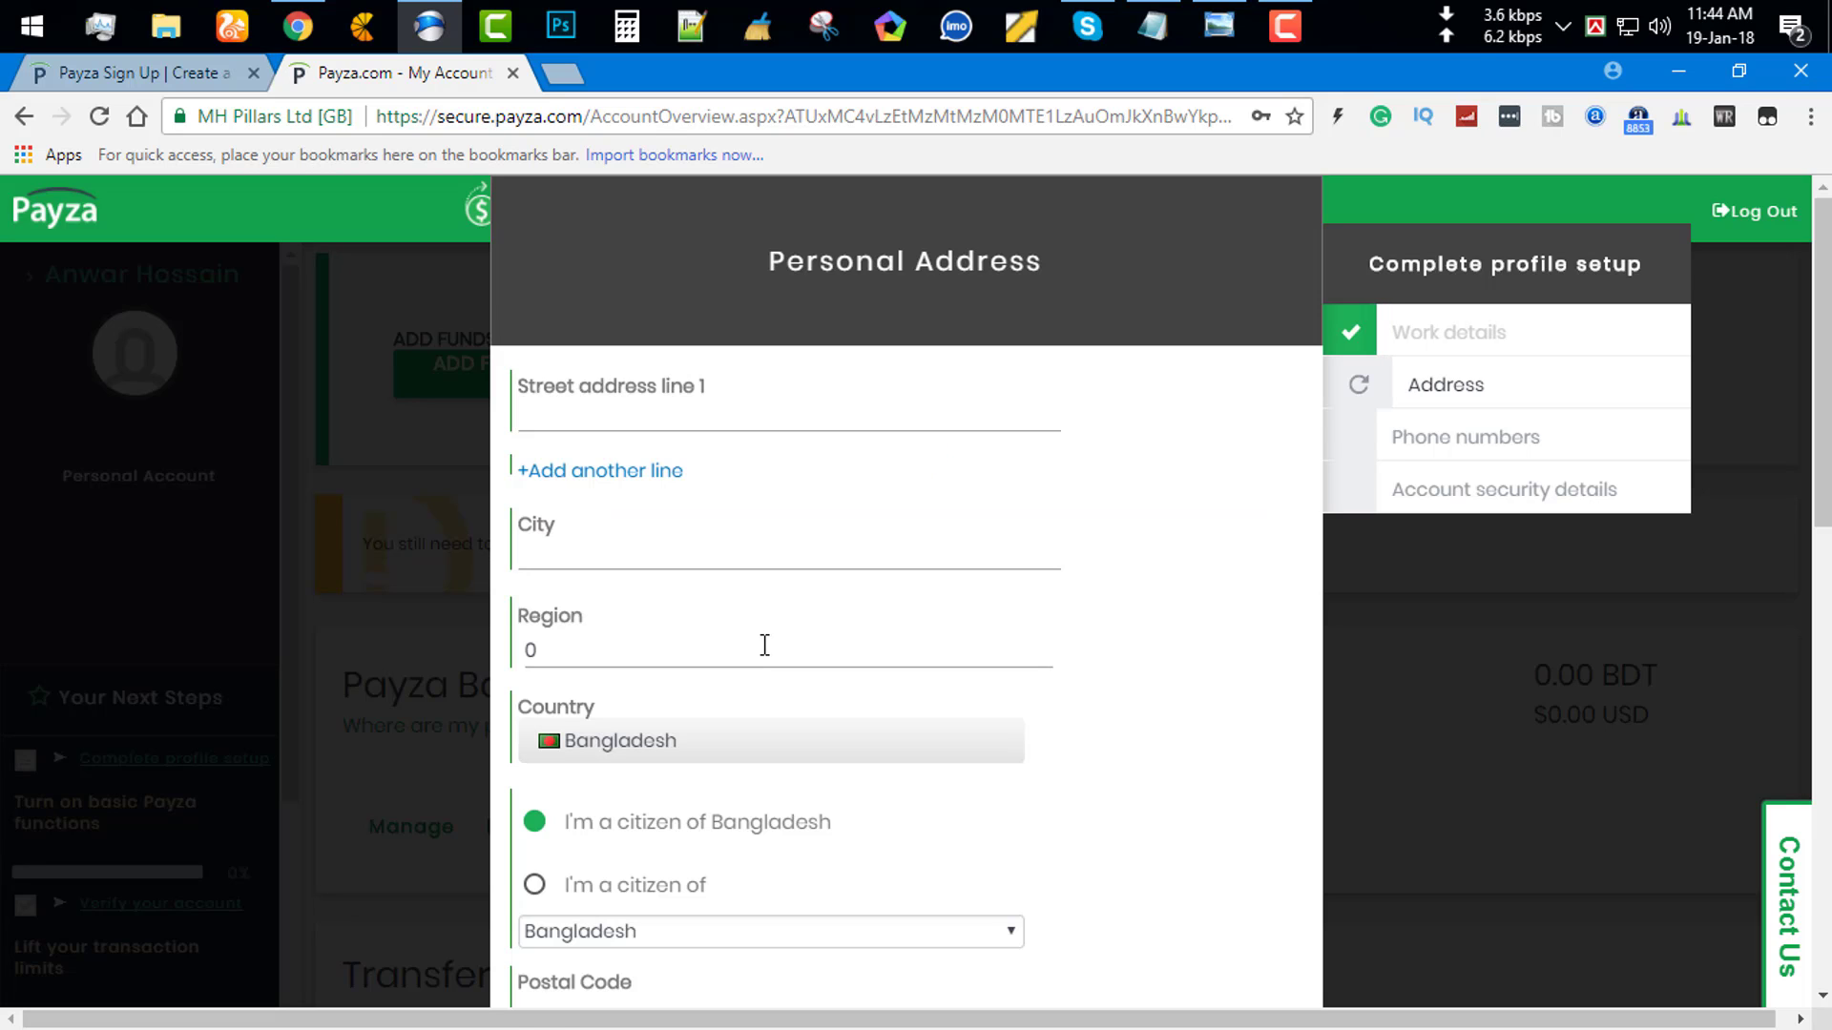
# Focus Street address line 1 and display the ID card's back in Photo Viewer
pyautogui.click(610, 396)
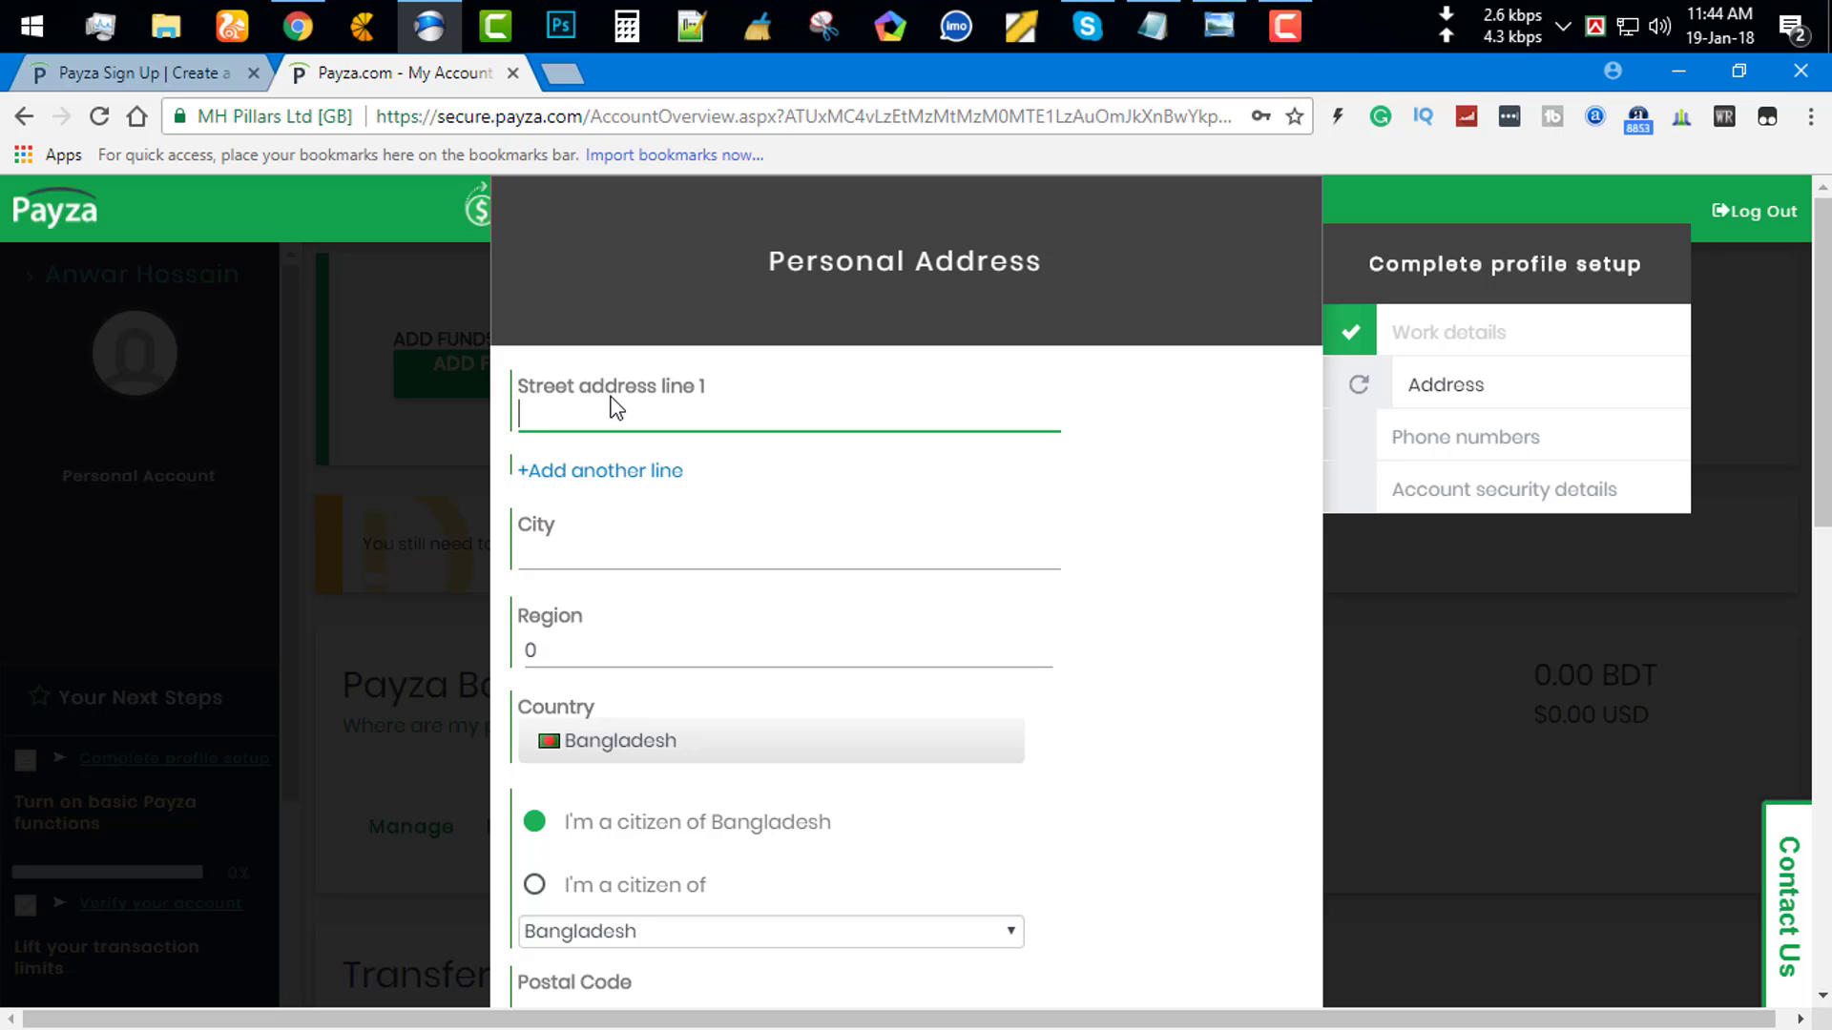
pyautogui.click(1219, 26)
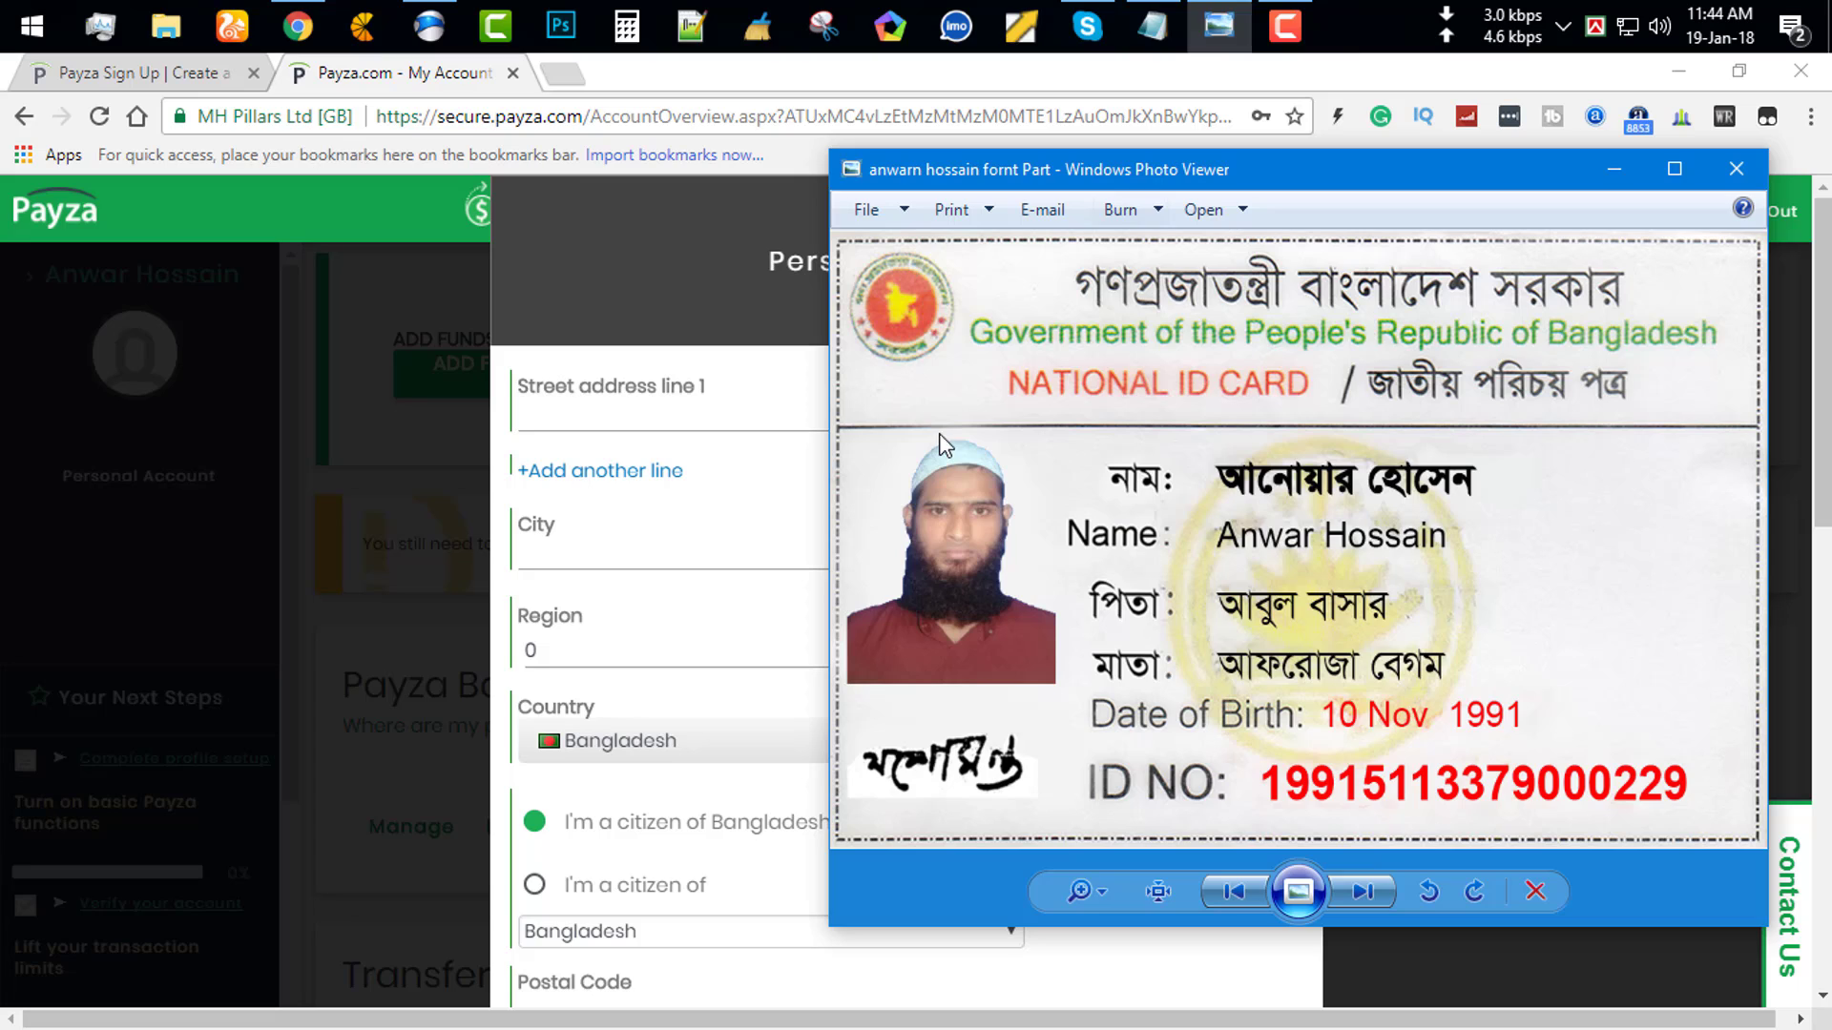
pyautogui.click(1364, 893)
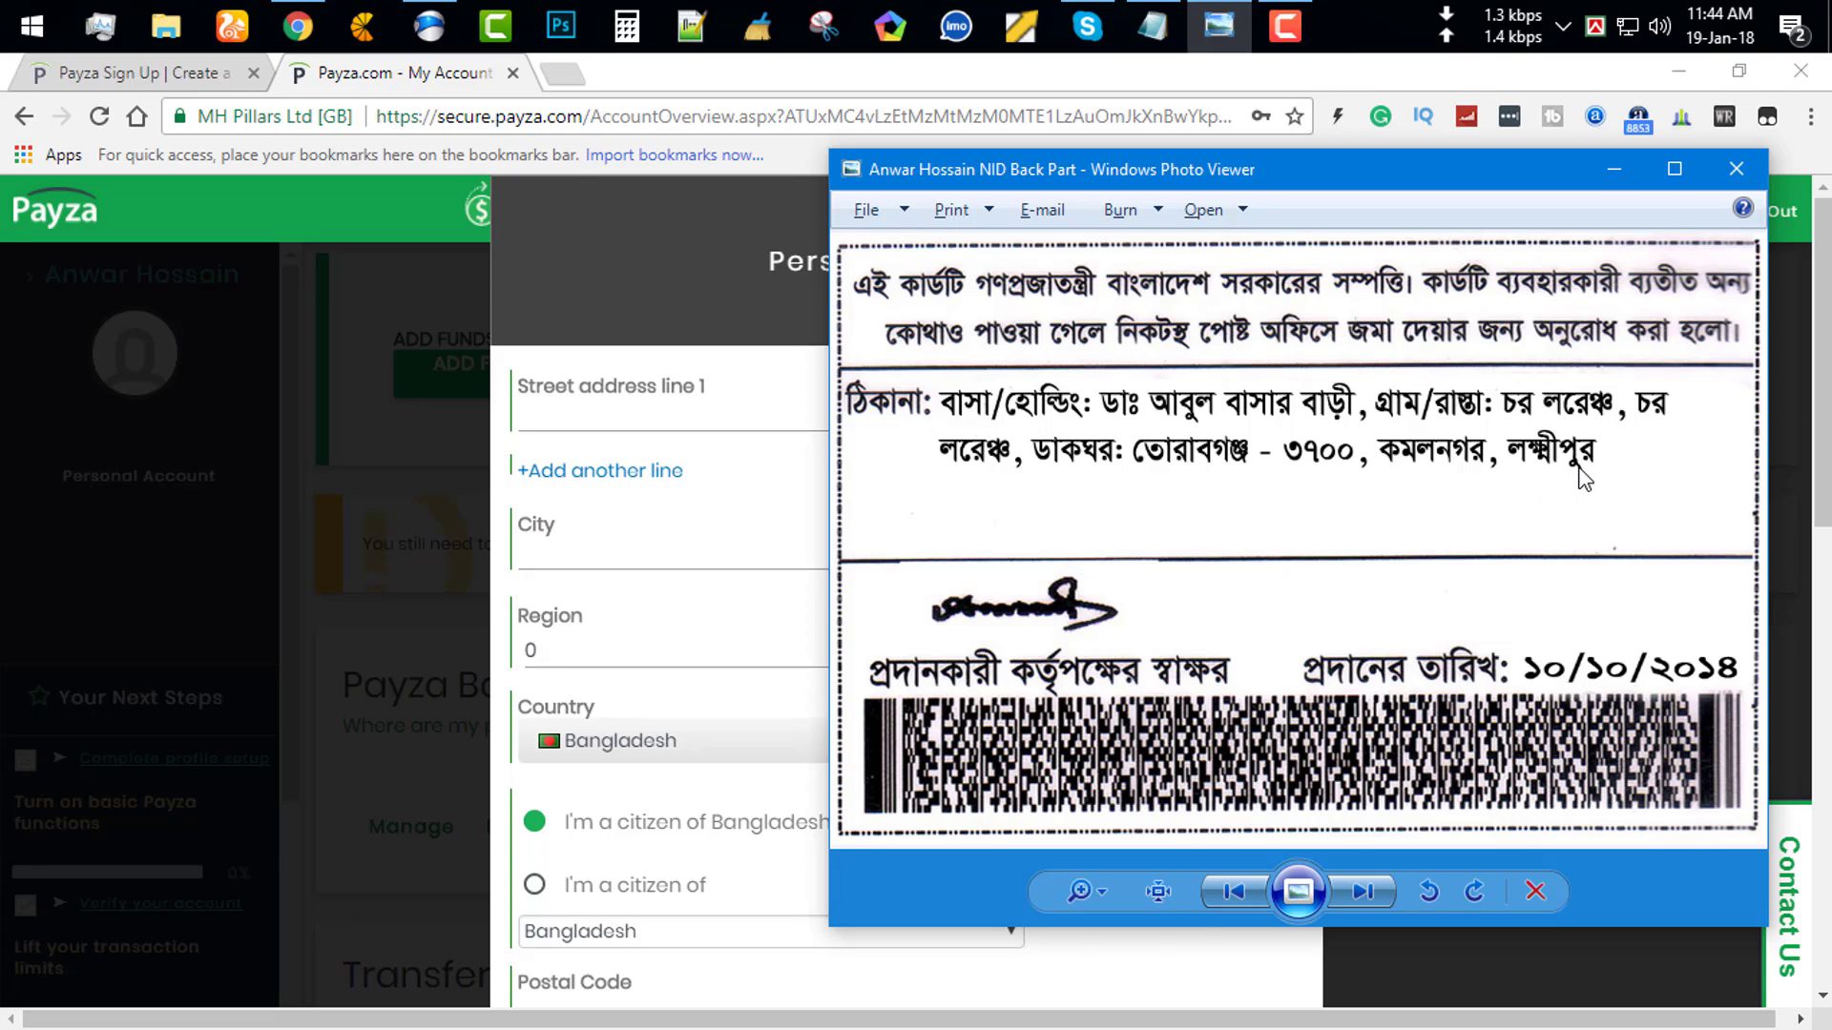
pyautogui.hotkey('alt', 'Tab')
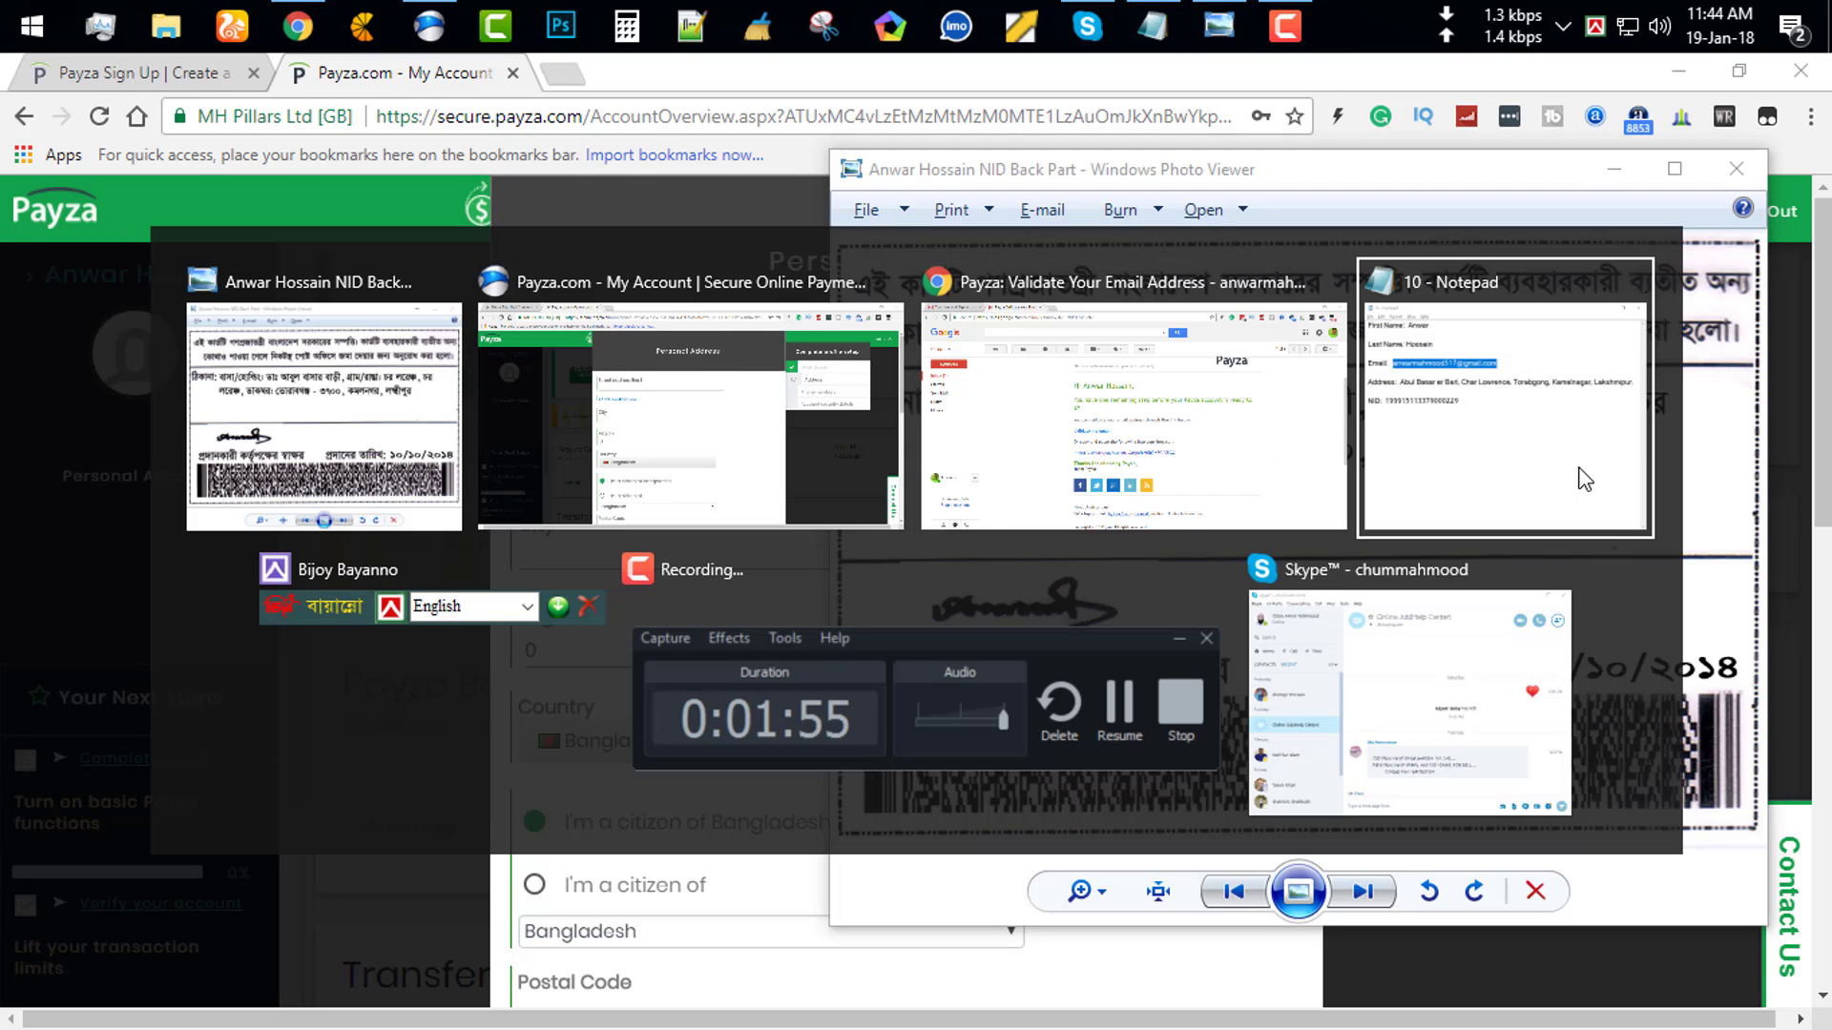
# In Notepad, add 'Dr. ' before the address and select its first part
pyautogui.click(1580, 477)
pyautogui.click(306, 396)
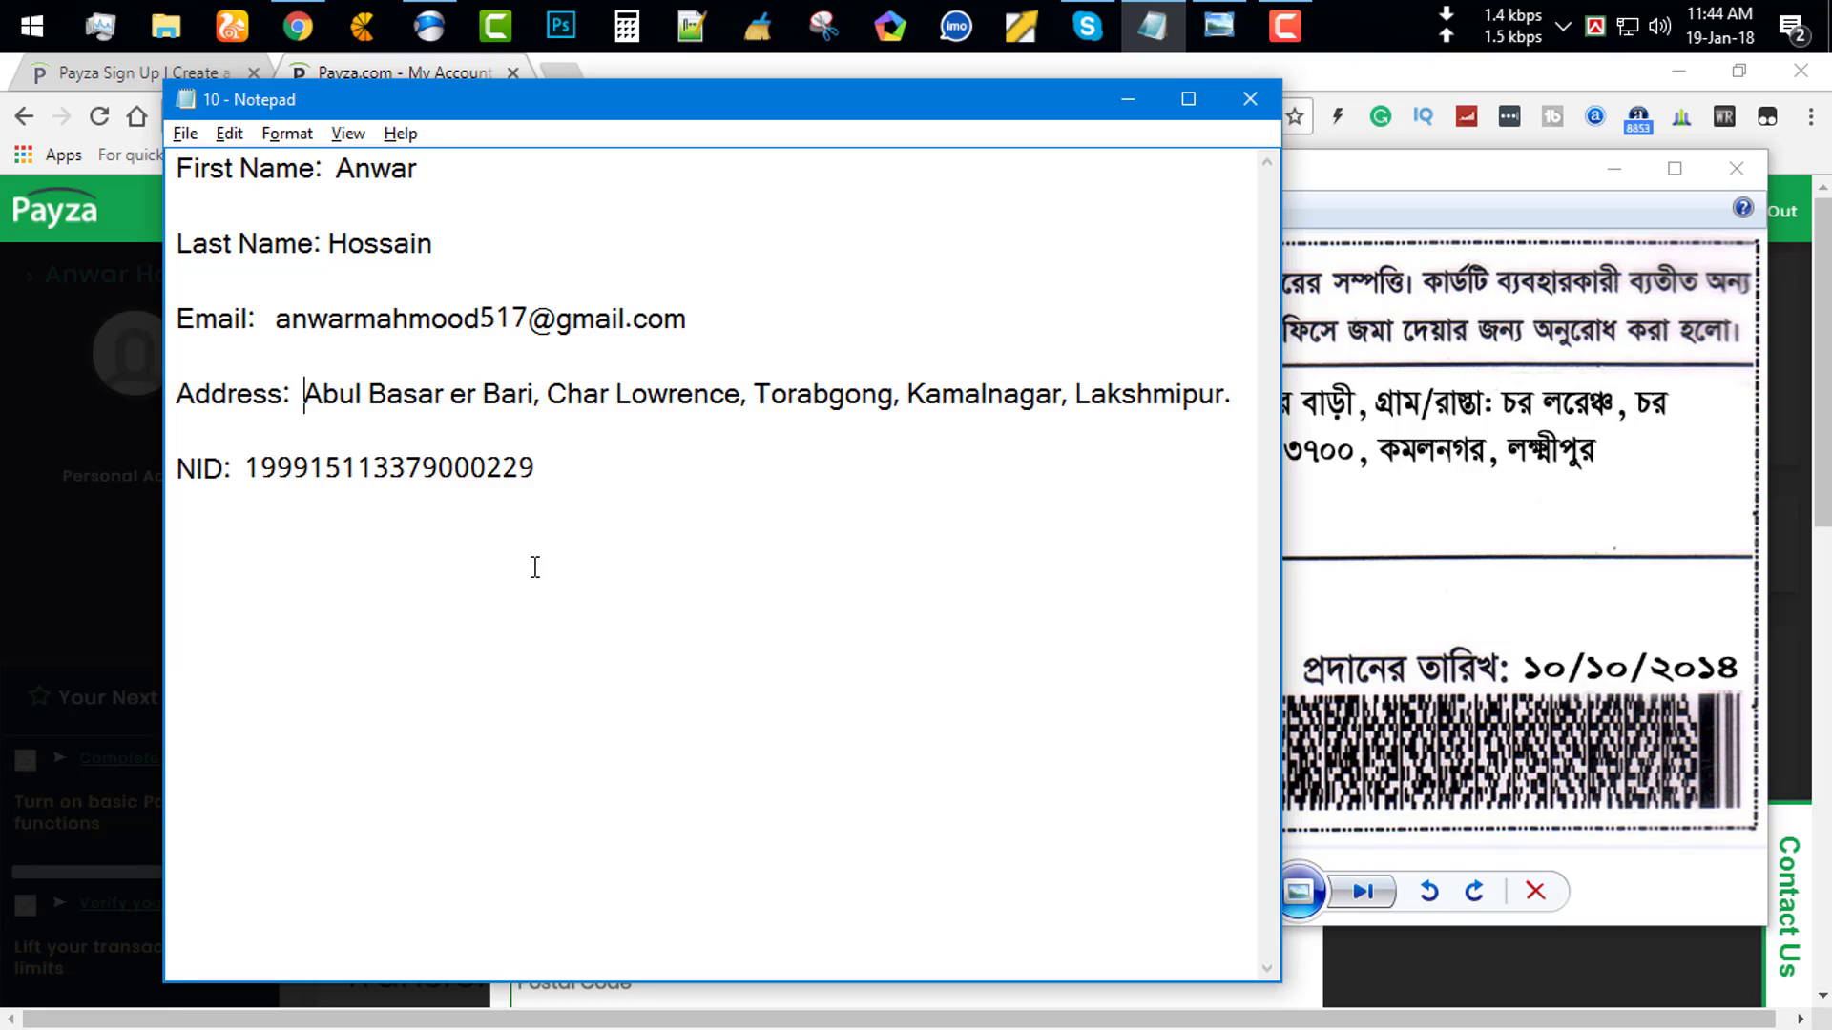
pyautogui.write('Dr')
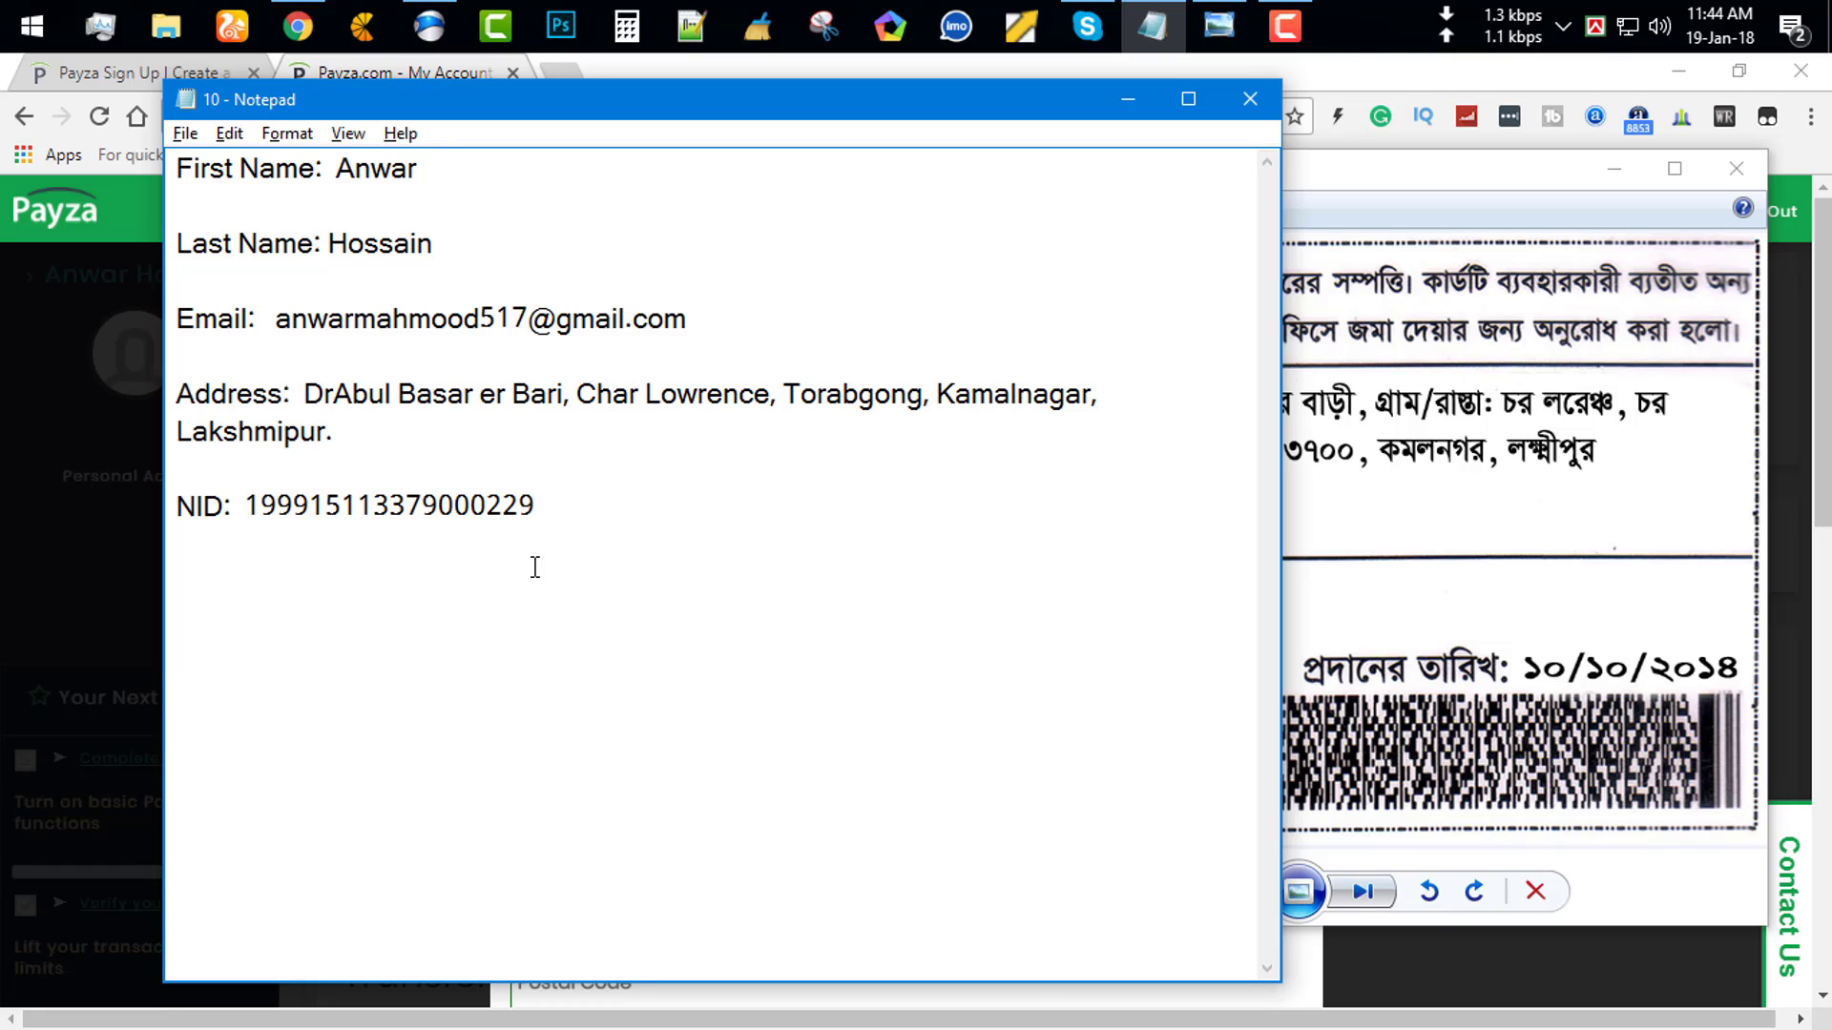
pyautogui.write('.')
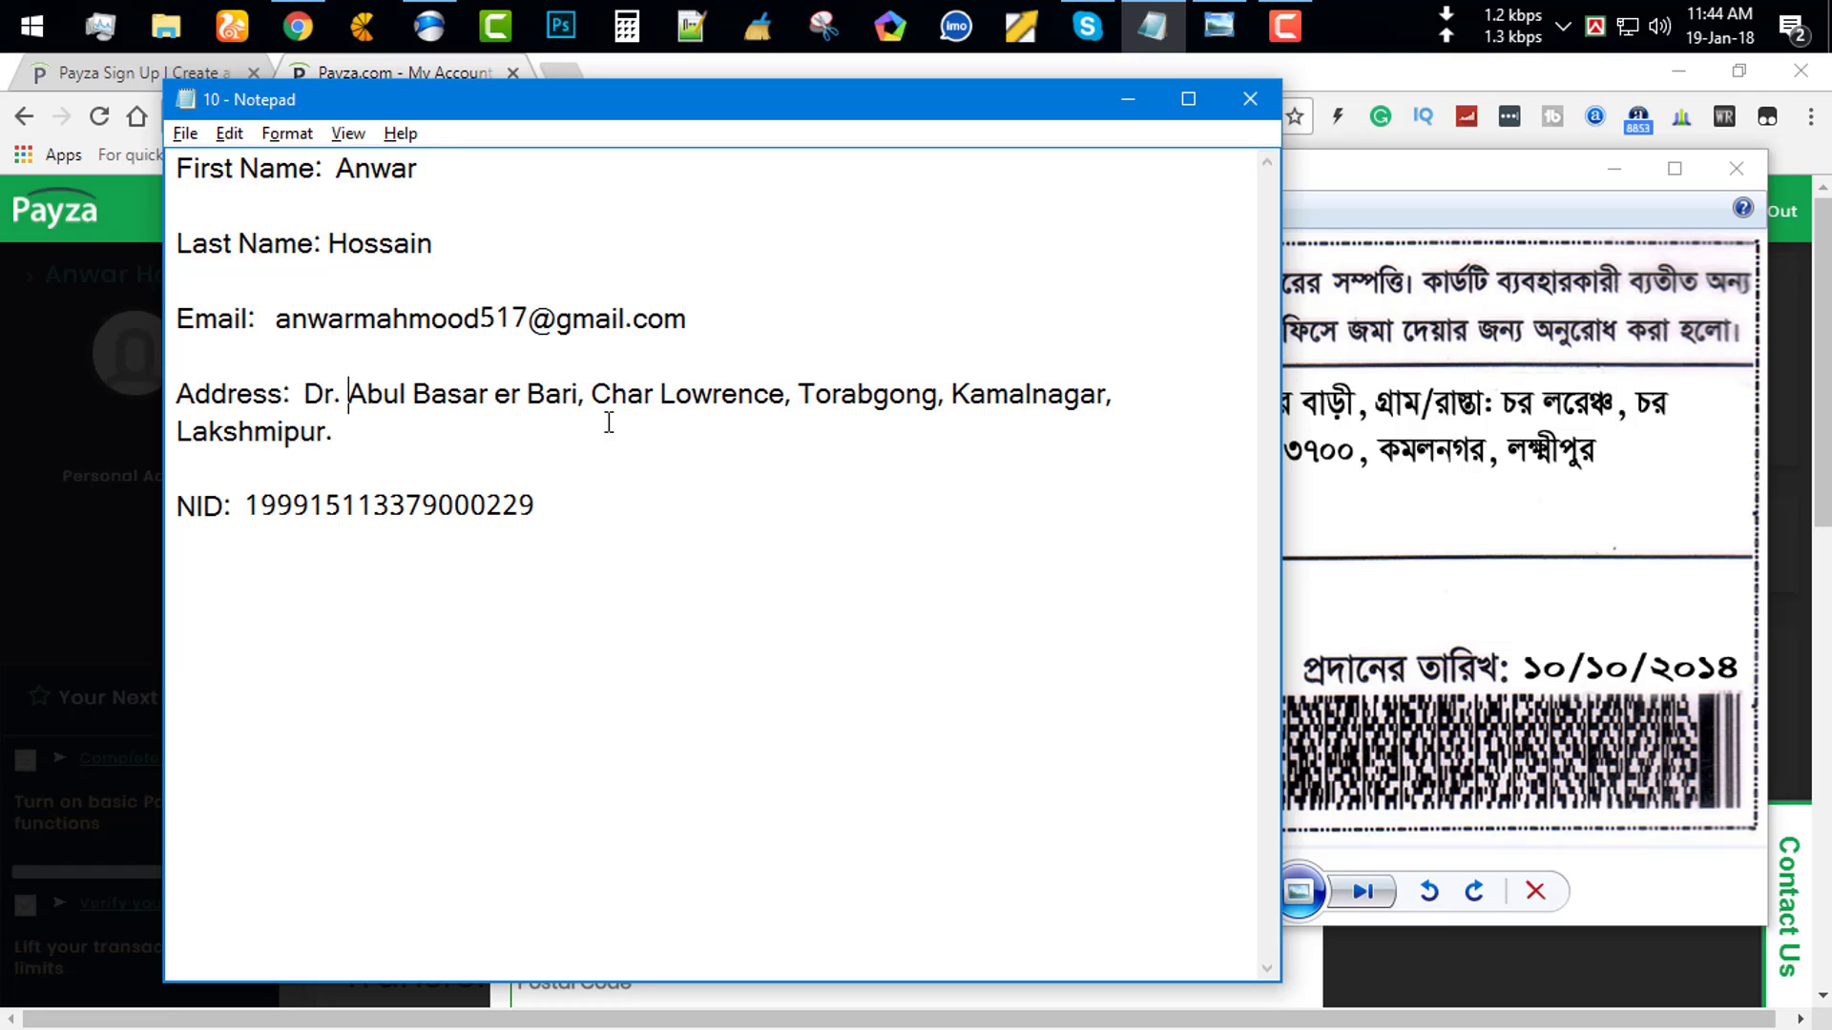
pyautogui.moveTo(952, 399); pyautogui.dragTo(301, 394)
pyautogui.hotkey('ctrl', 'c')
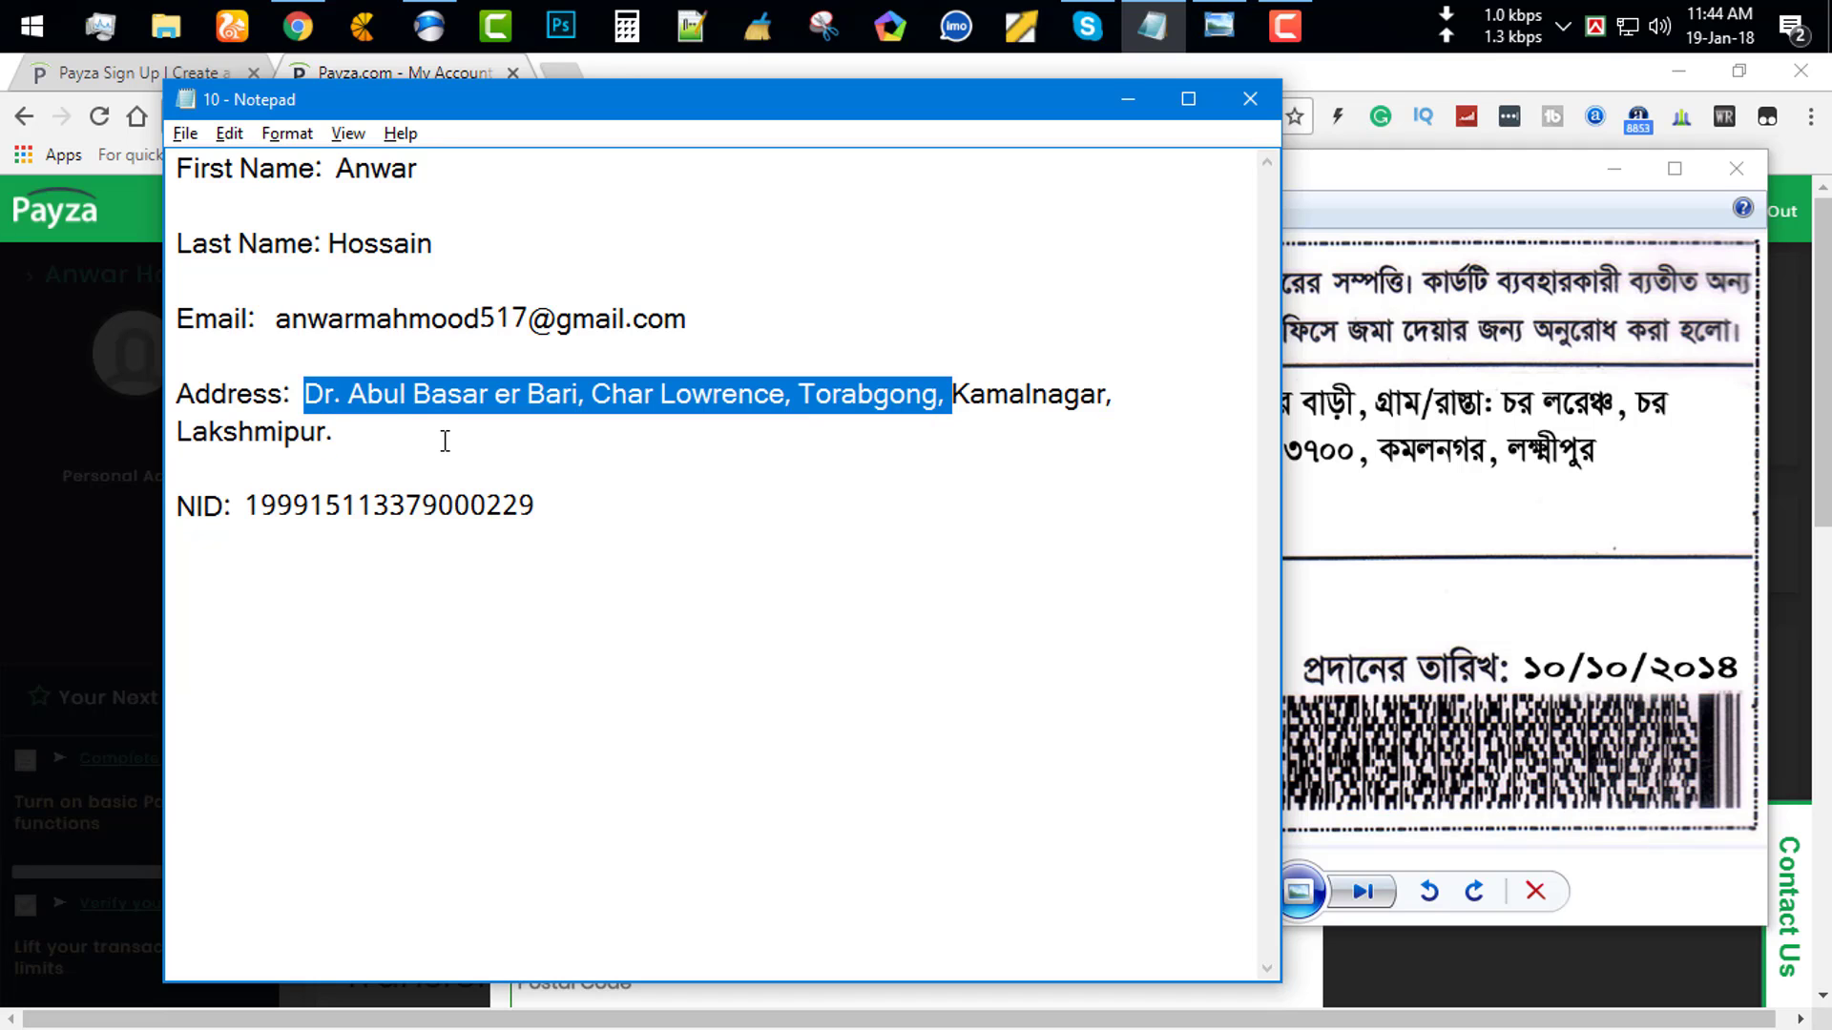
# Paste the first address part into Street address line 1 and add a second street line
pyautogui.hotkey('alt', 'Tab')
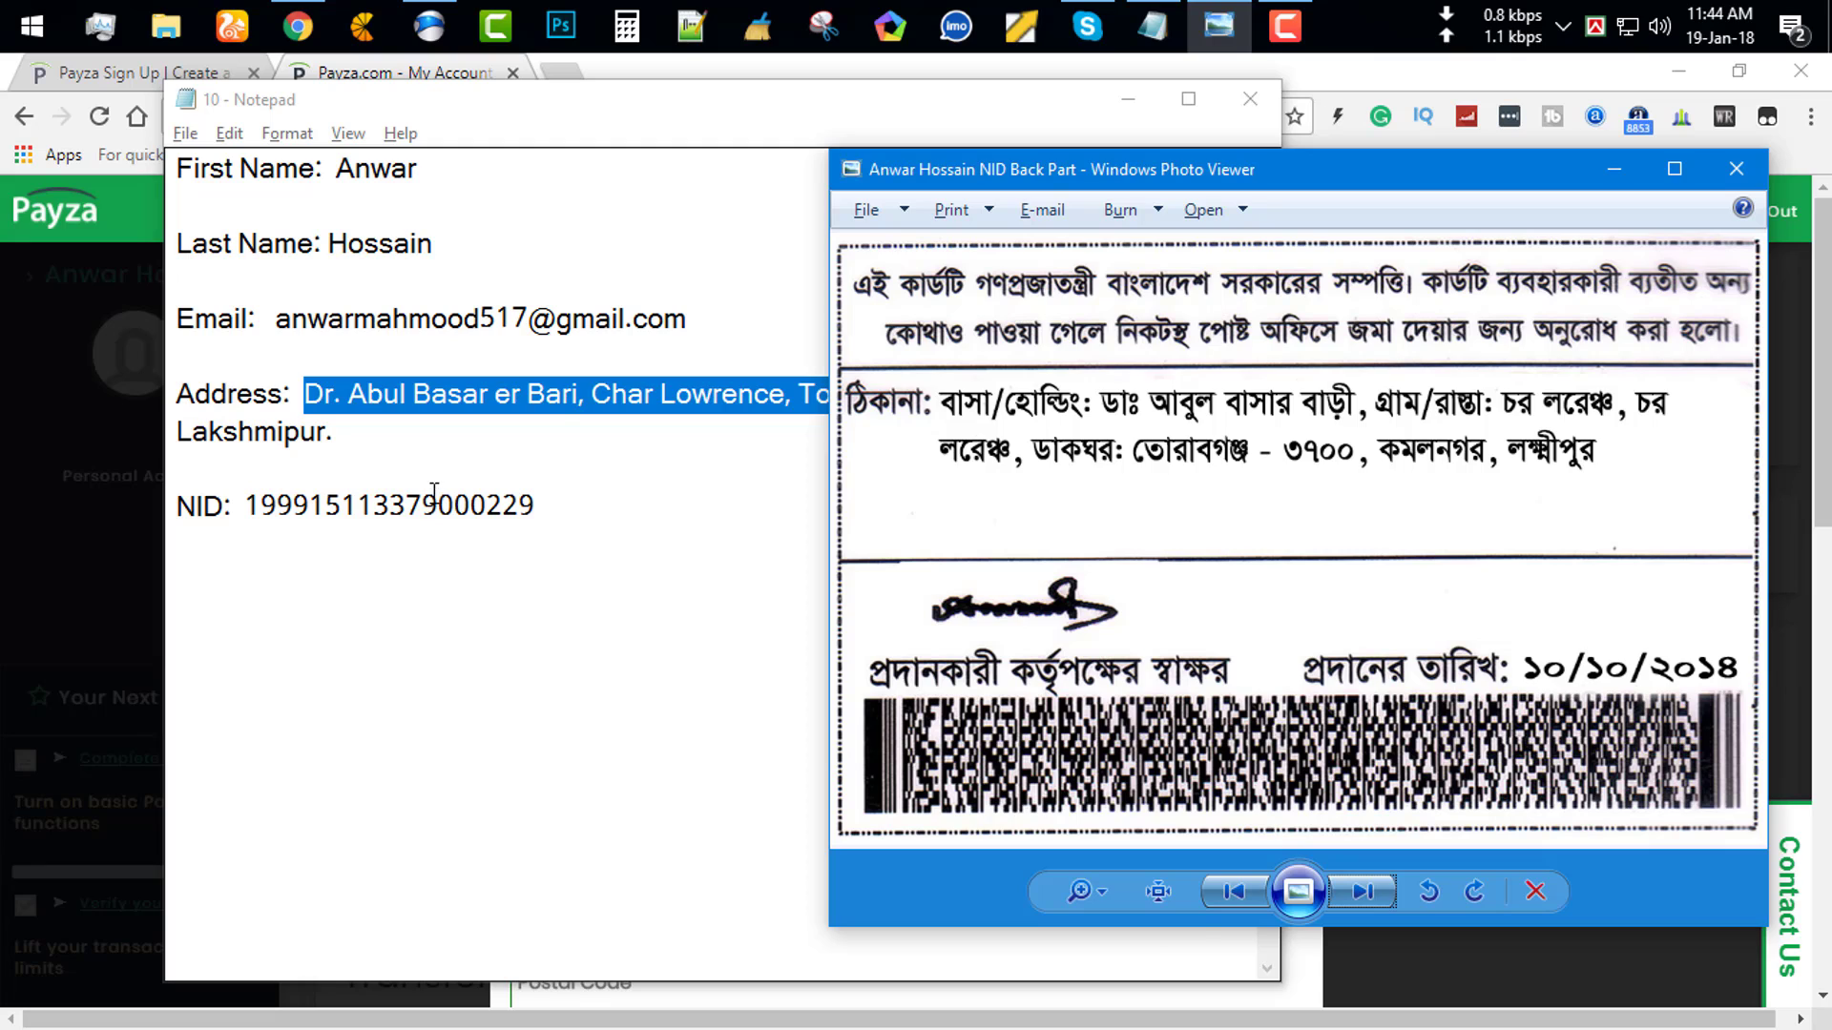
pyautogui.hotkey('alt', 'Tab')
pyautogui.hotkey('alt', 'Tab')
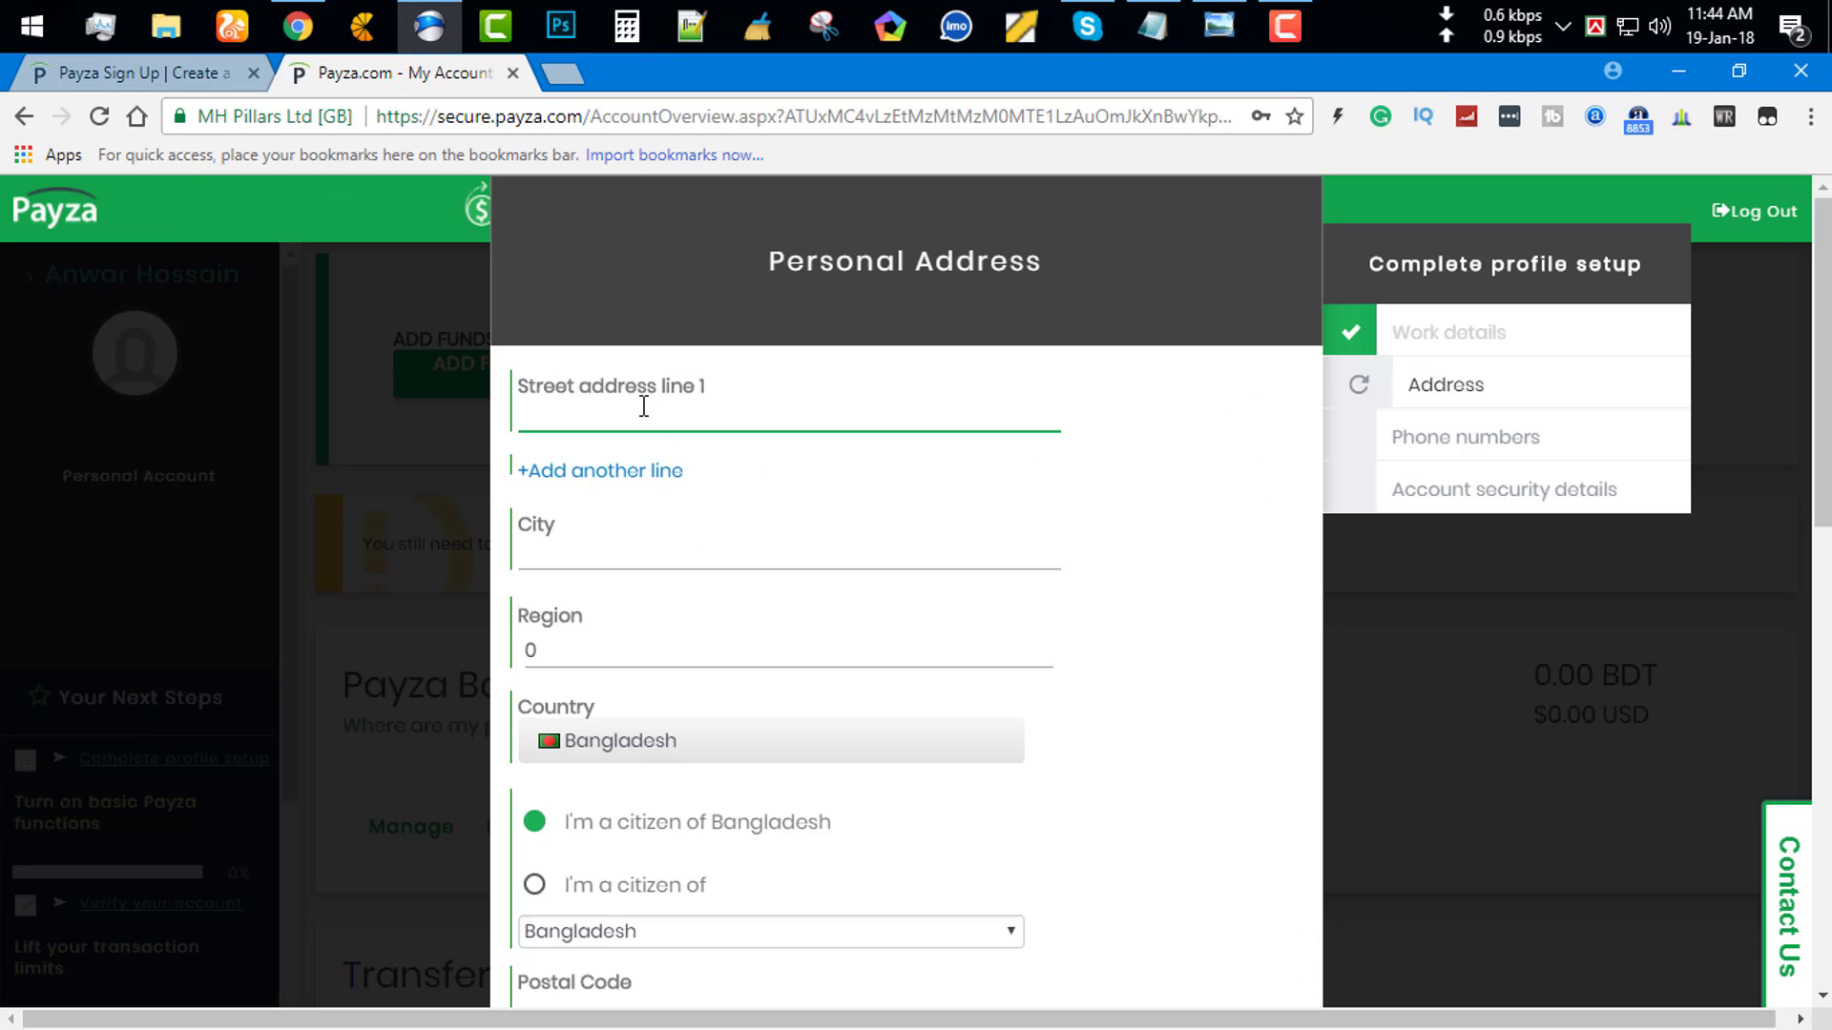
pyautogui.hotkey('ctrl', 'v')
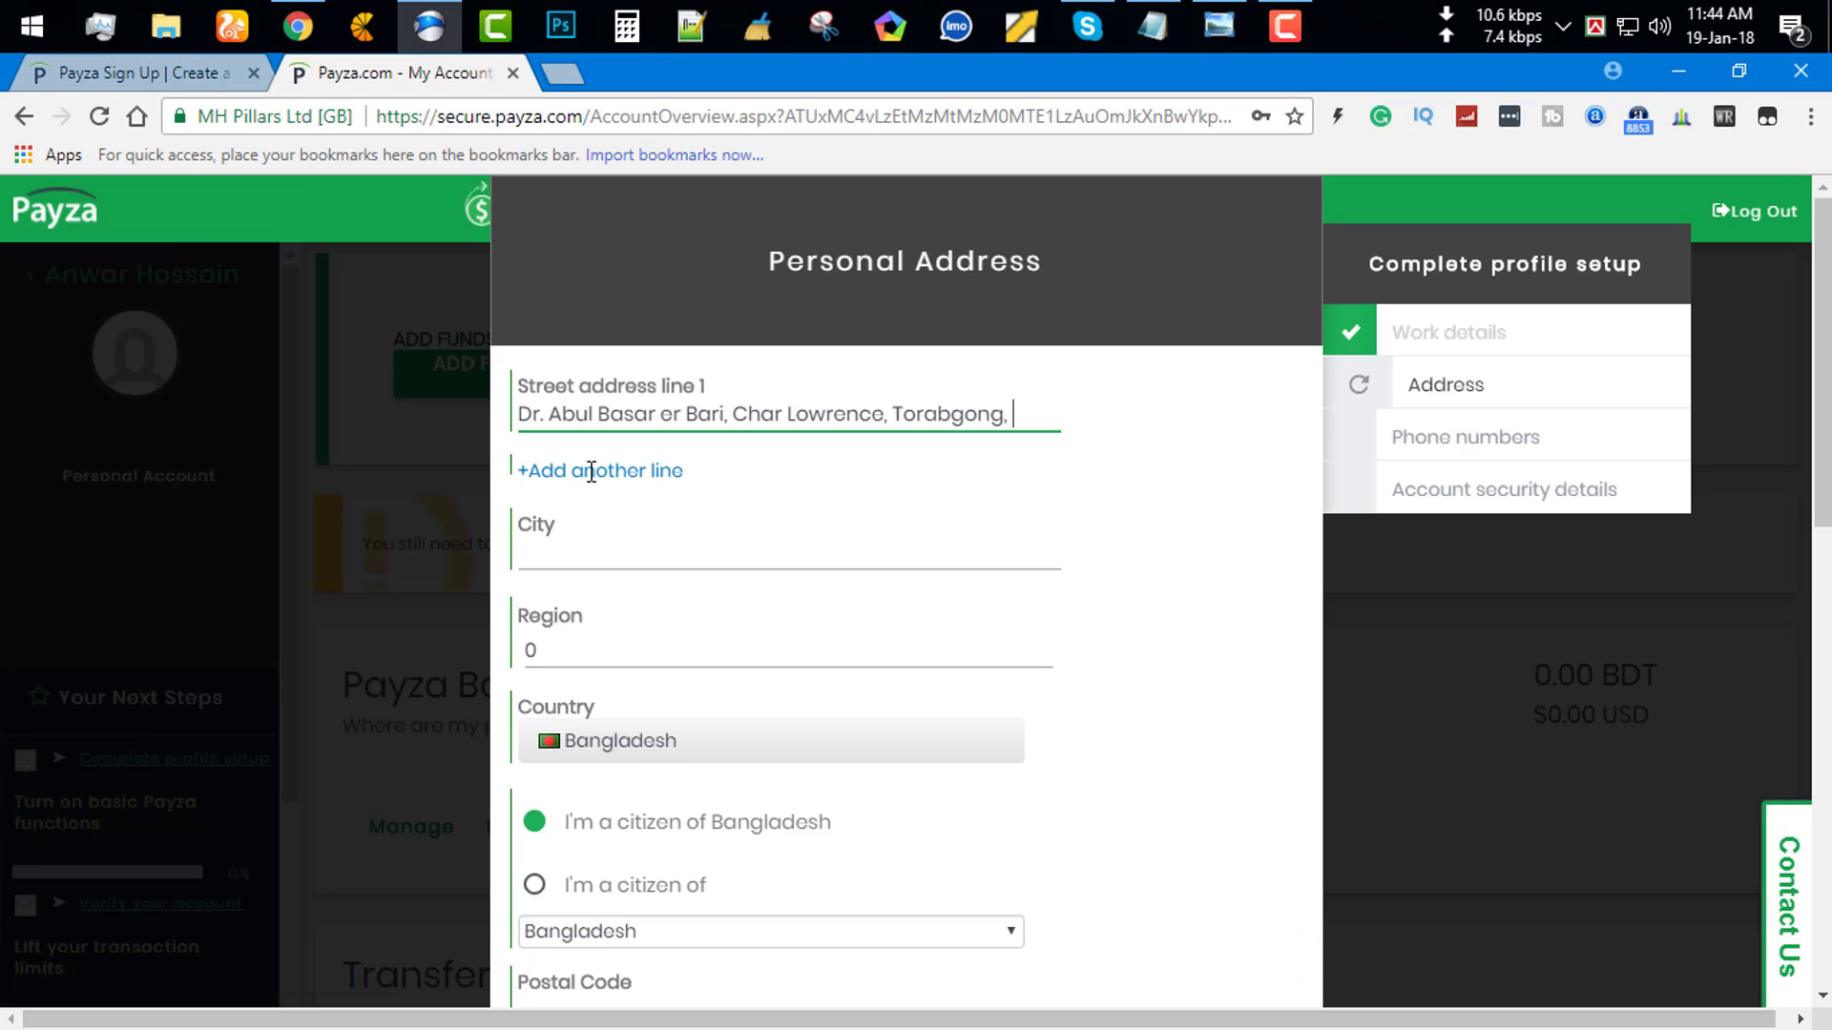
pyautogui.click(590, 471)
# Copy the remaining part of the address from the Notepad notes
pyautogui.hotkey('alt', 'Tab')
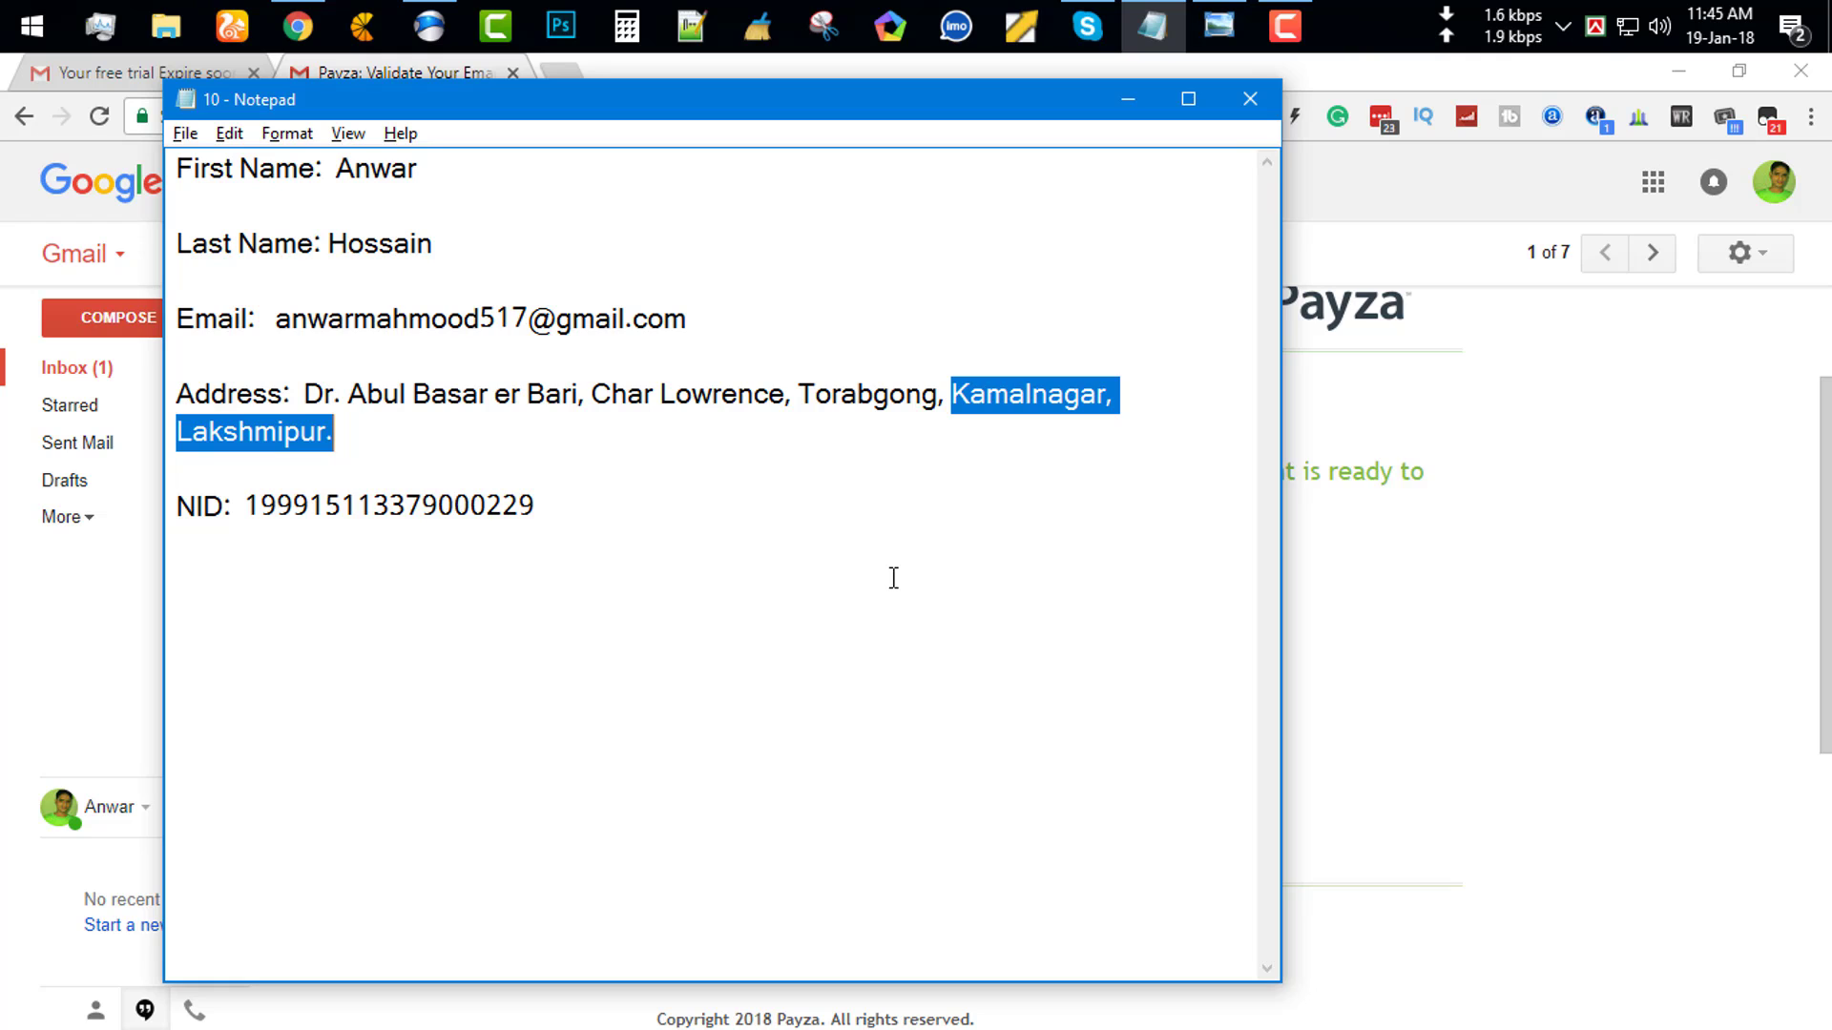
pyautogui.hotkey('alt', 'Tab')
pyautogui.hotkey('alt', 'Tab')
pyautogui.press('Tab')
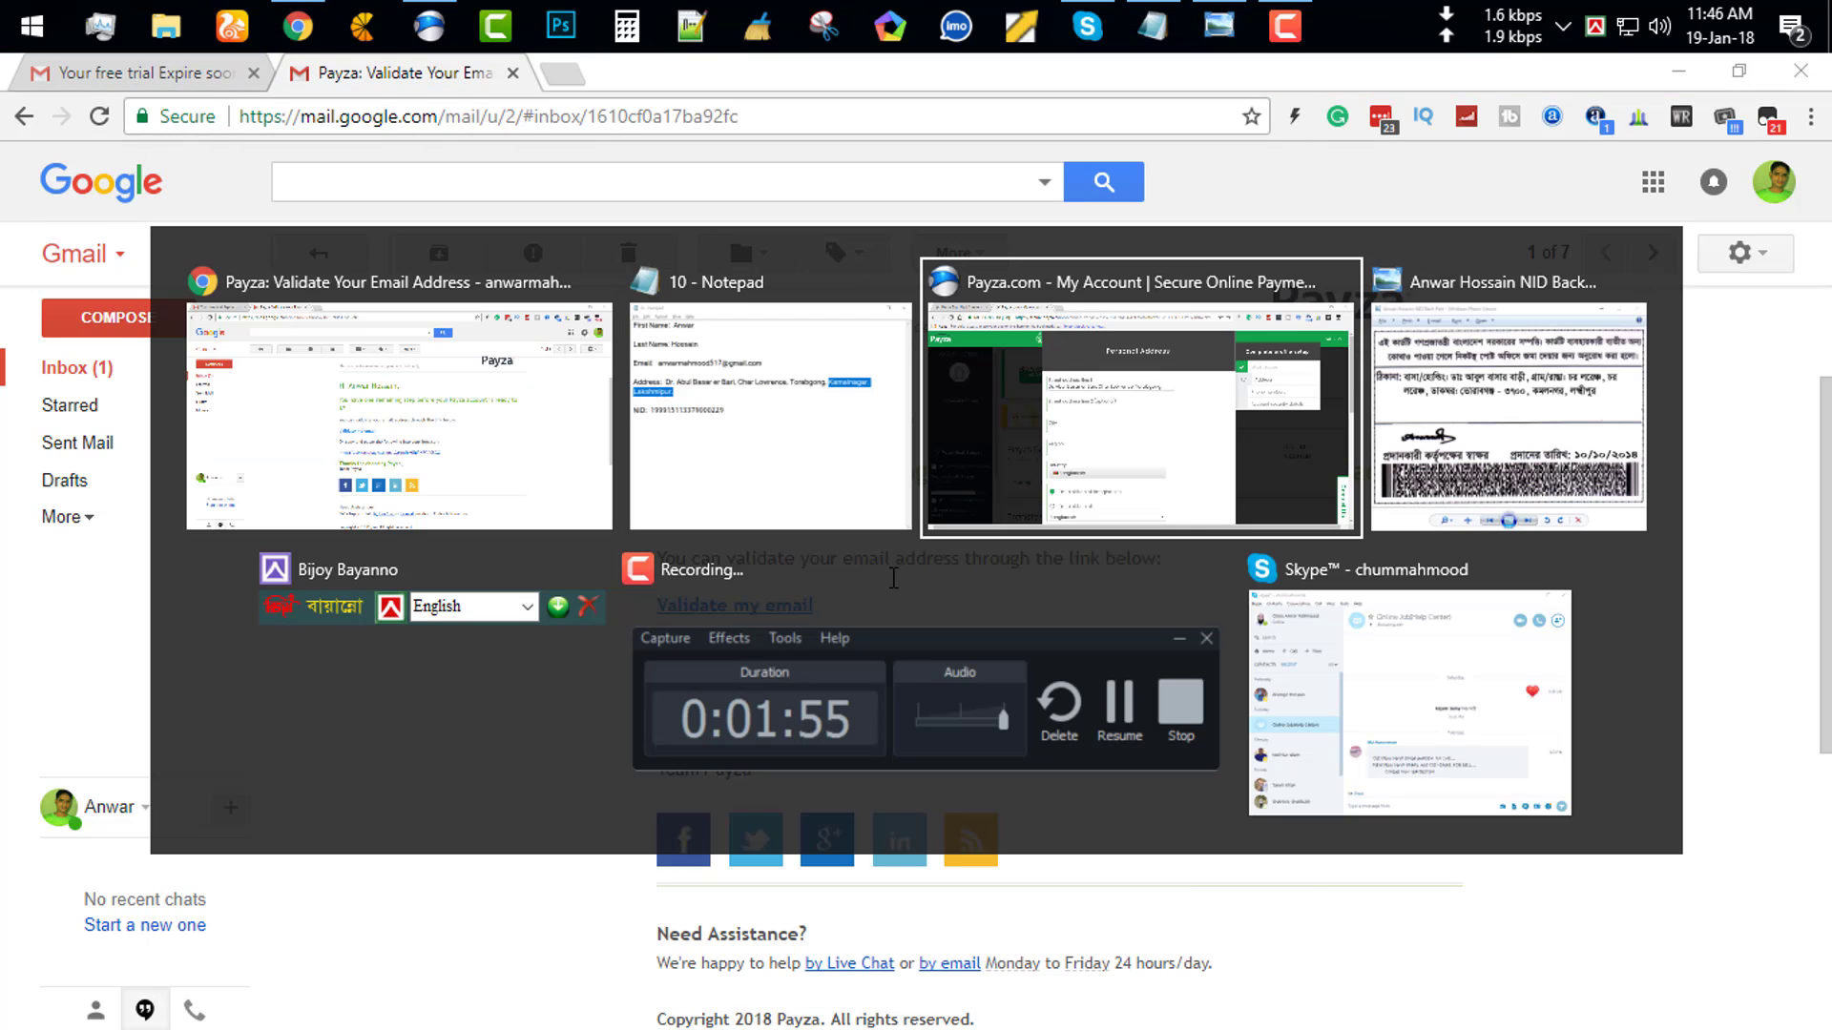
# Paste the rest of the address into street line 2, then enter the city and region
pyautogui.click(665, 503)
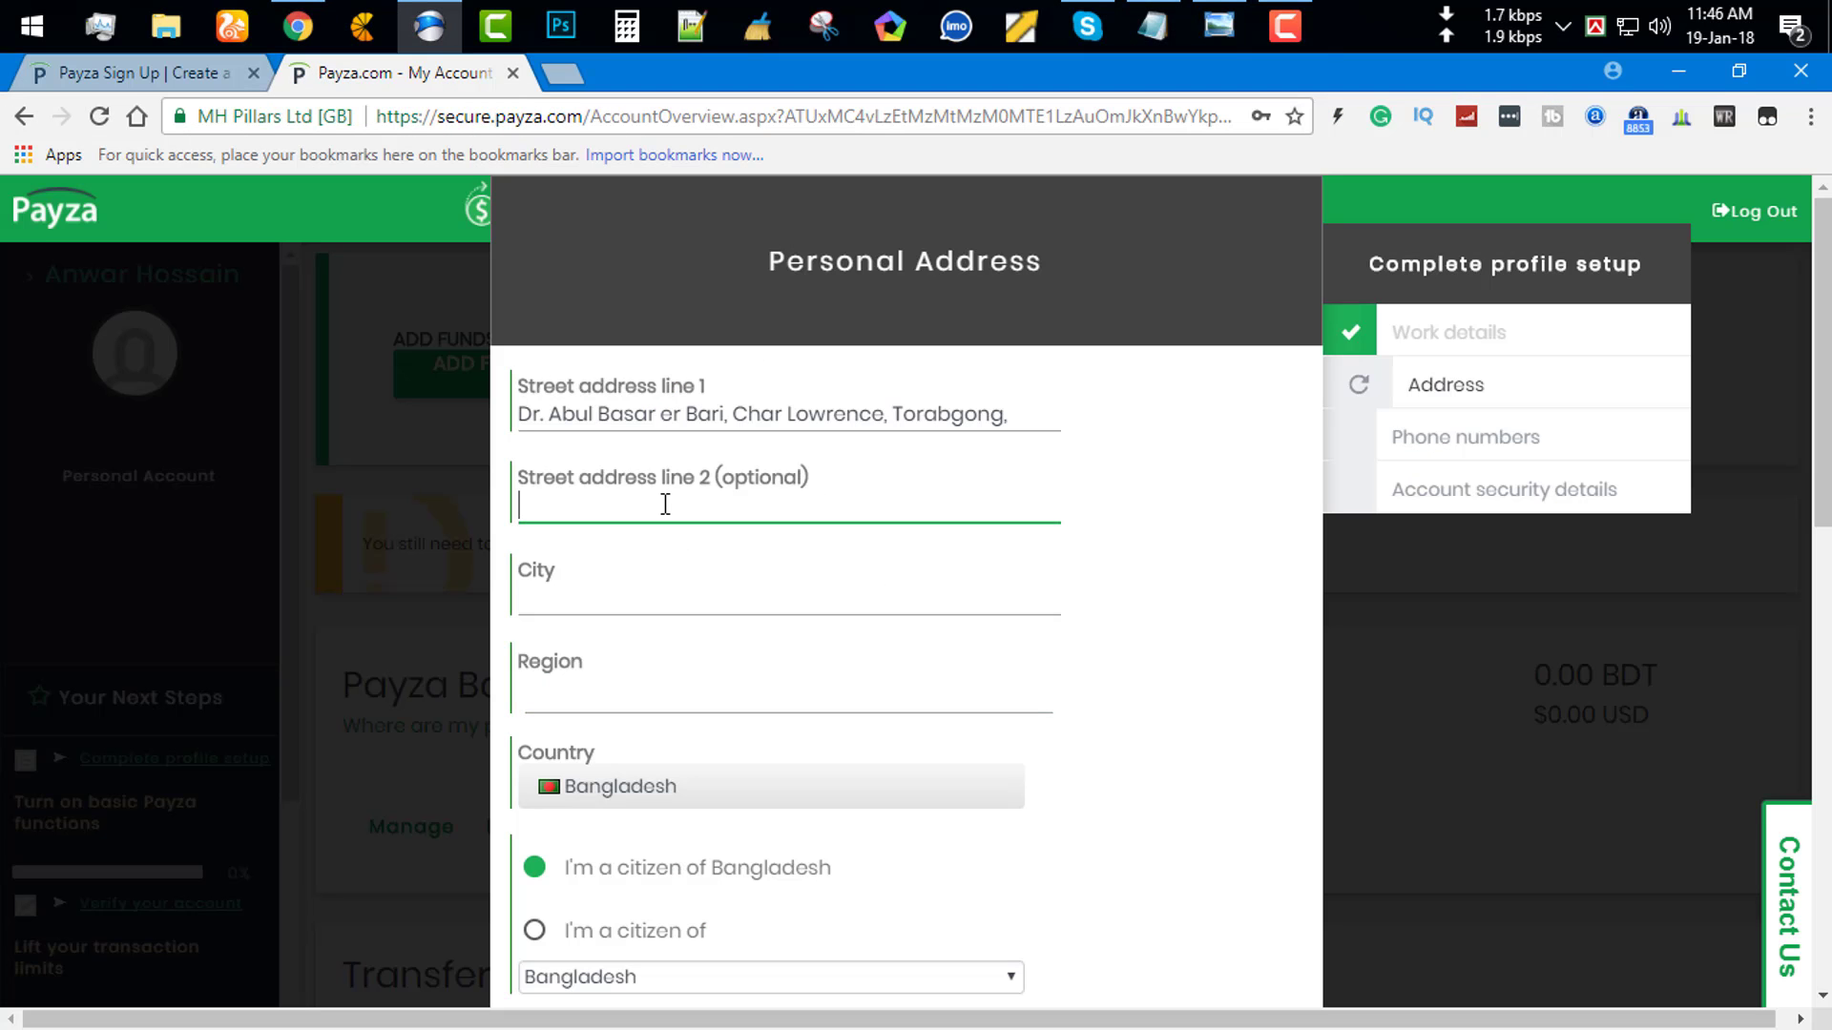
pyautogui.write('Kamalnagar, Lakshmipur.')
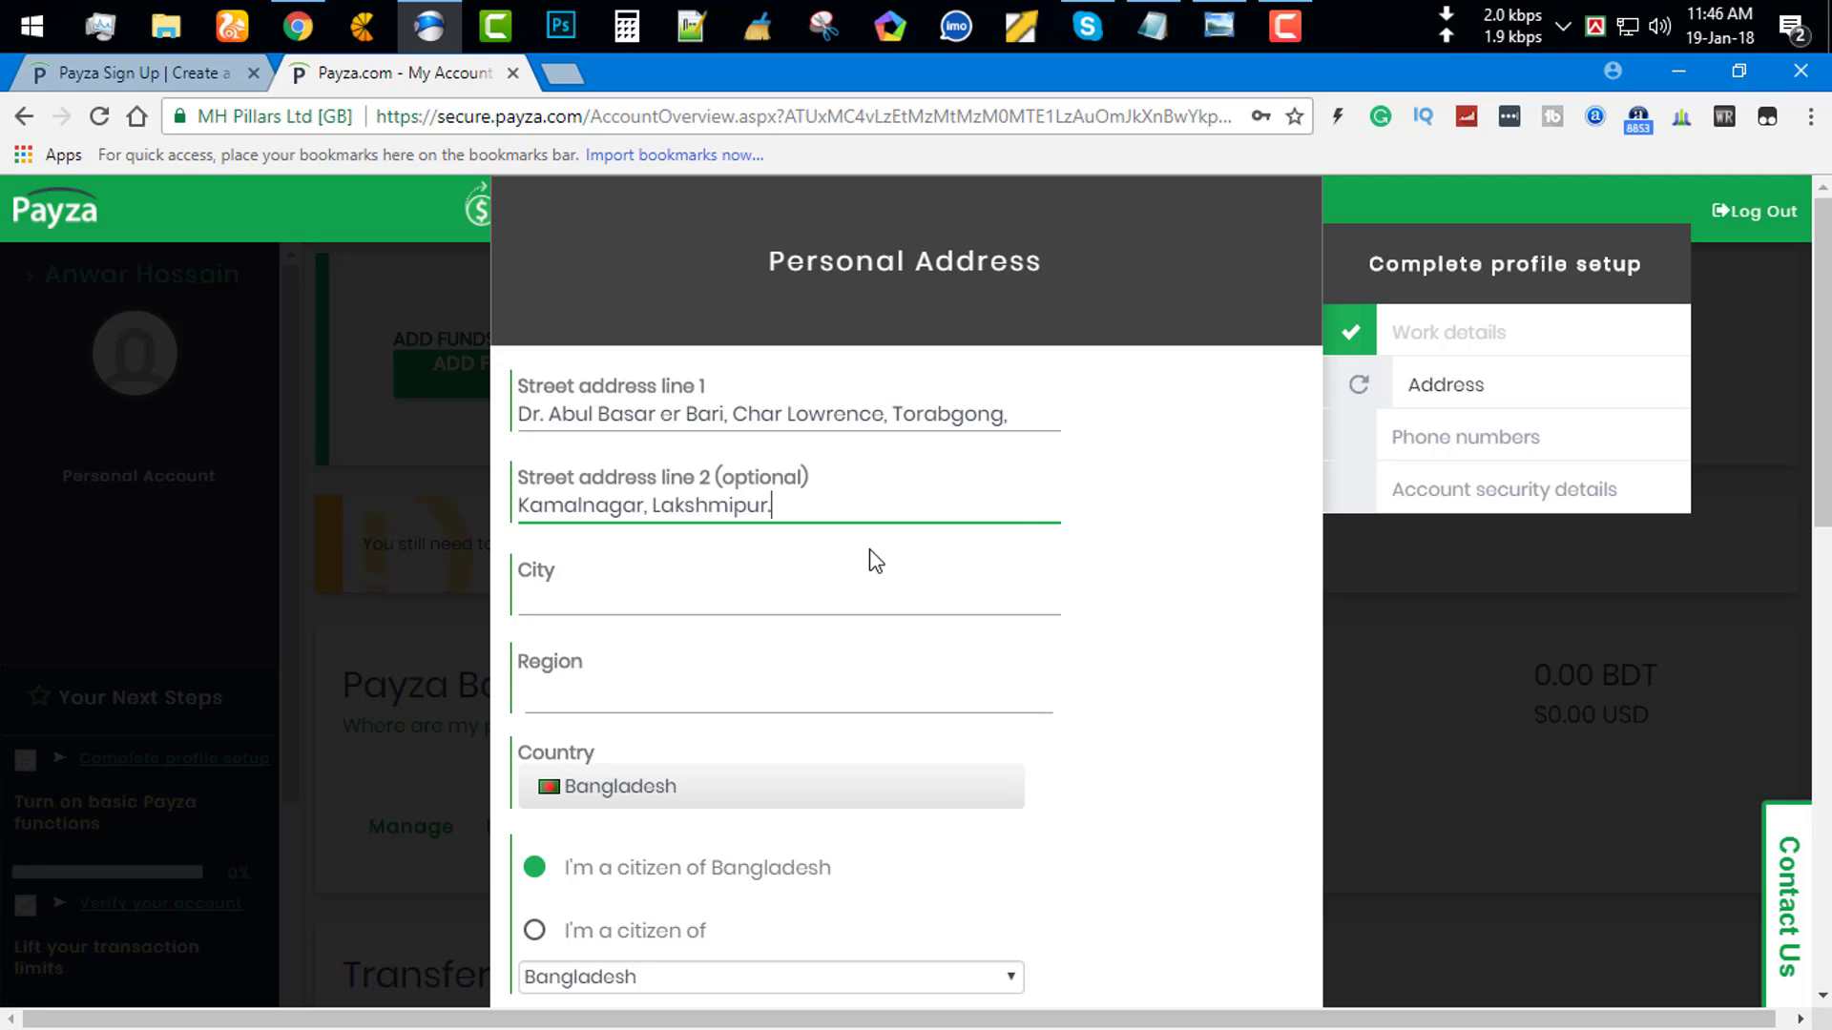
pyautogui.click(661, 599)
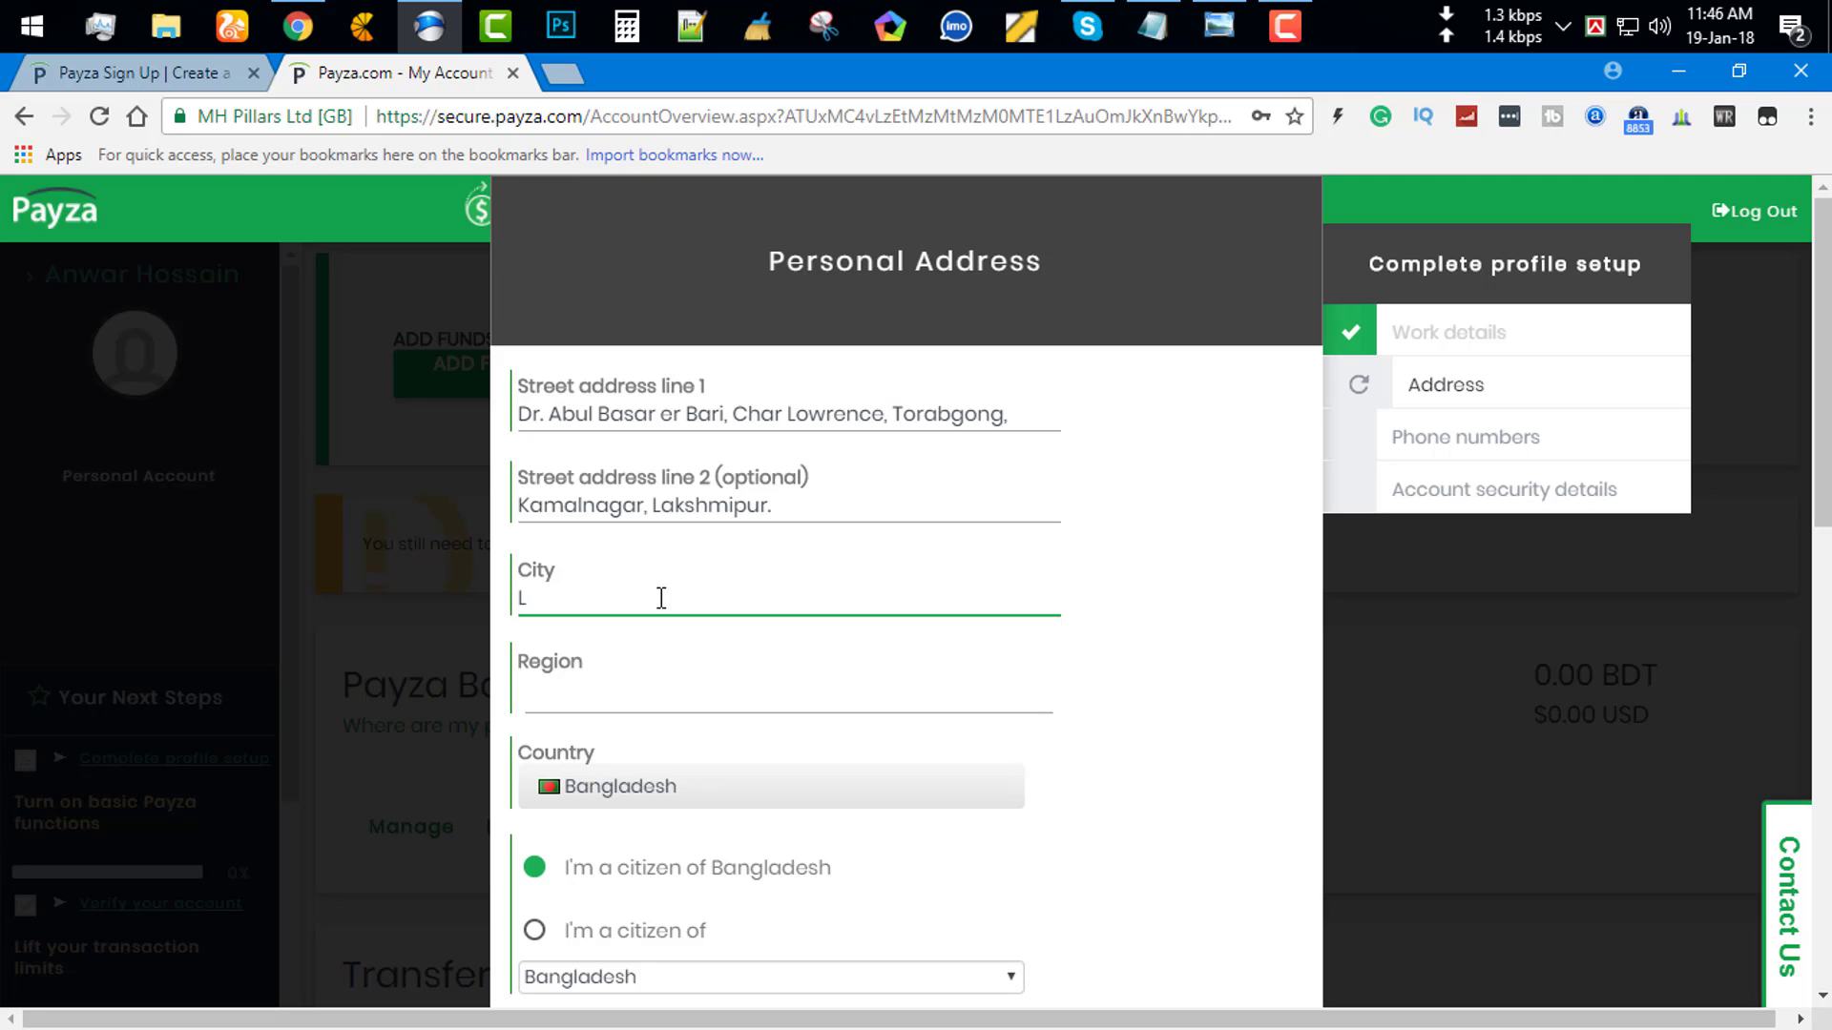
pyautogui.write('Lakshmipur')
pyautogui.press('Tab')
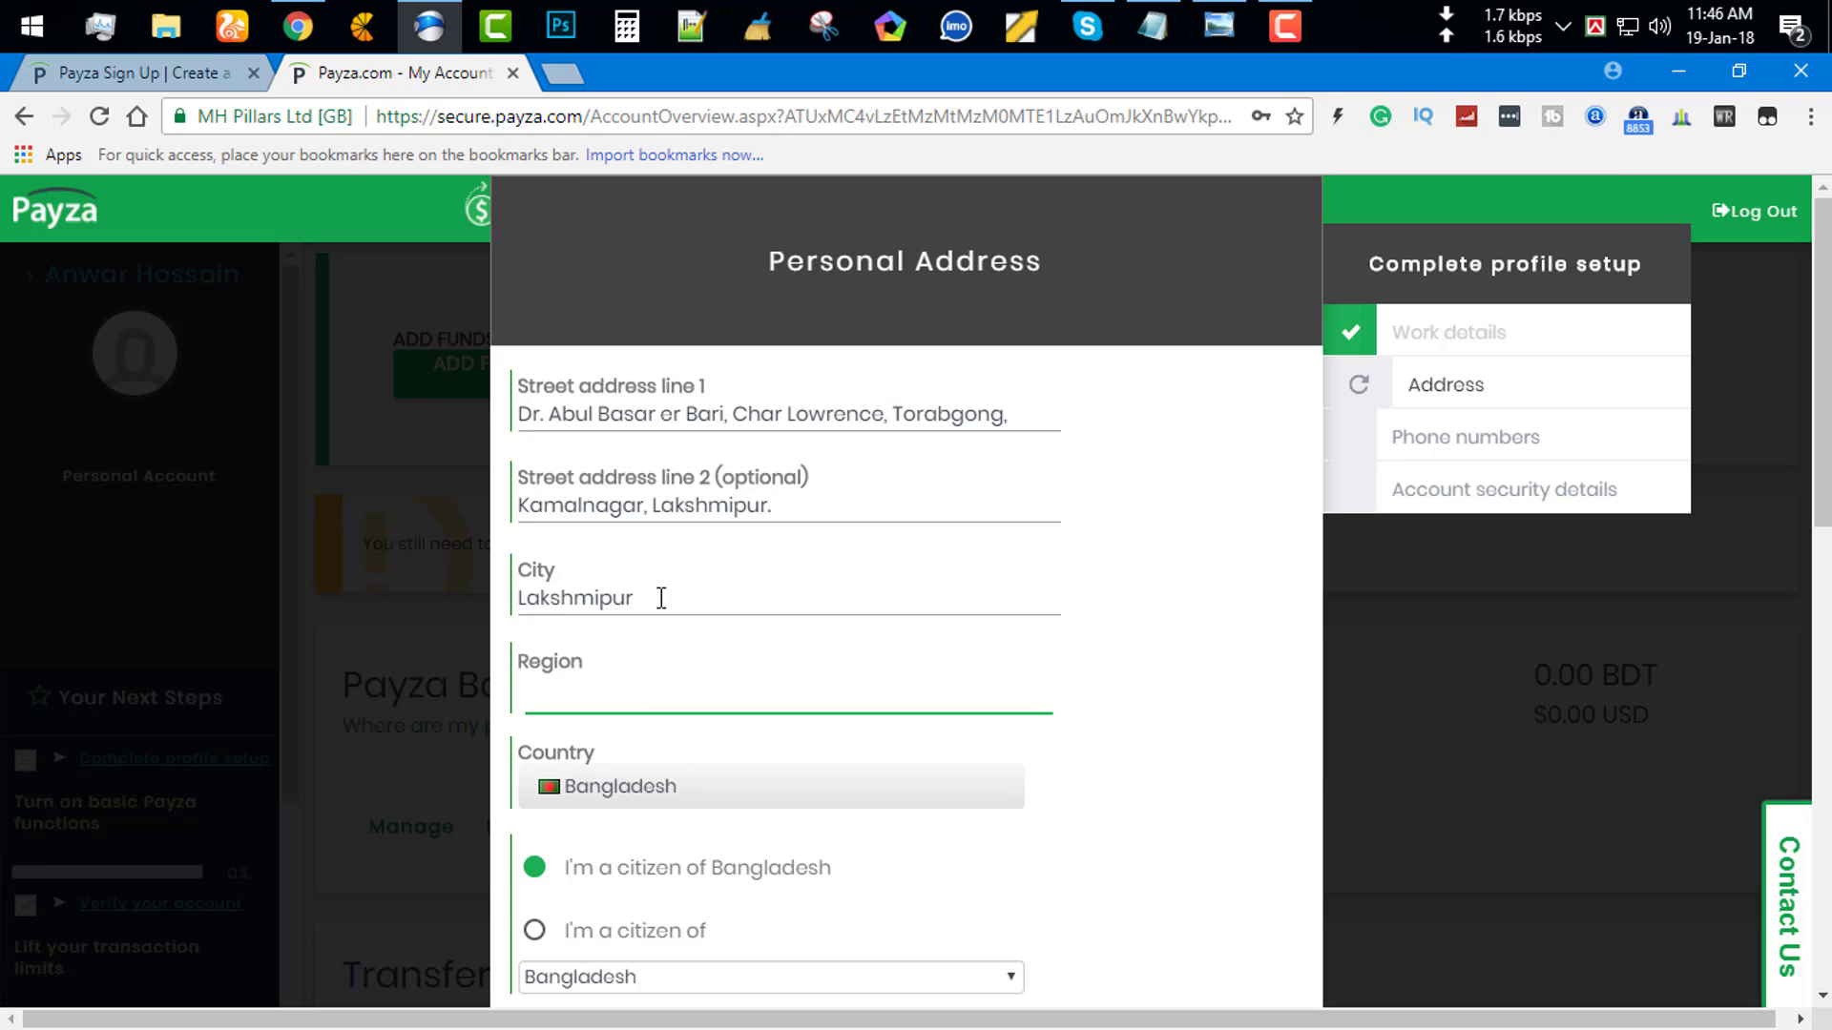
pyautogui.write('Kamalnagar')
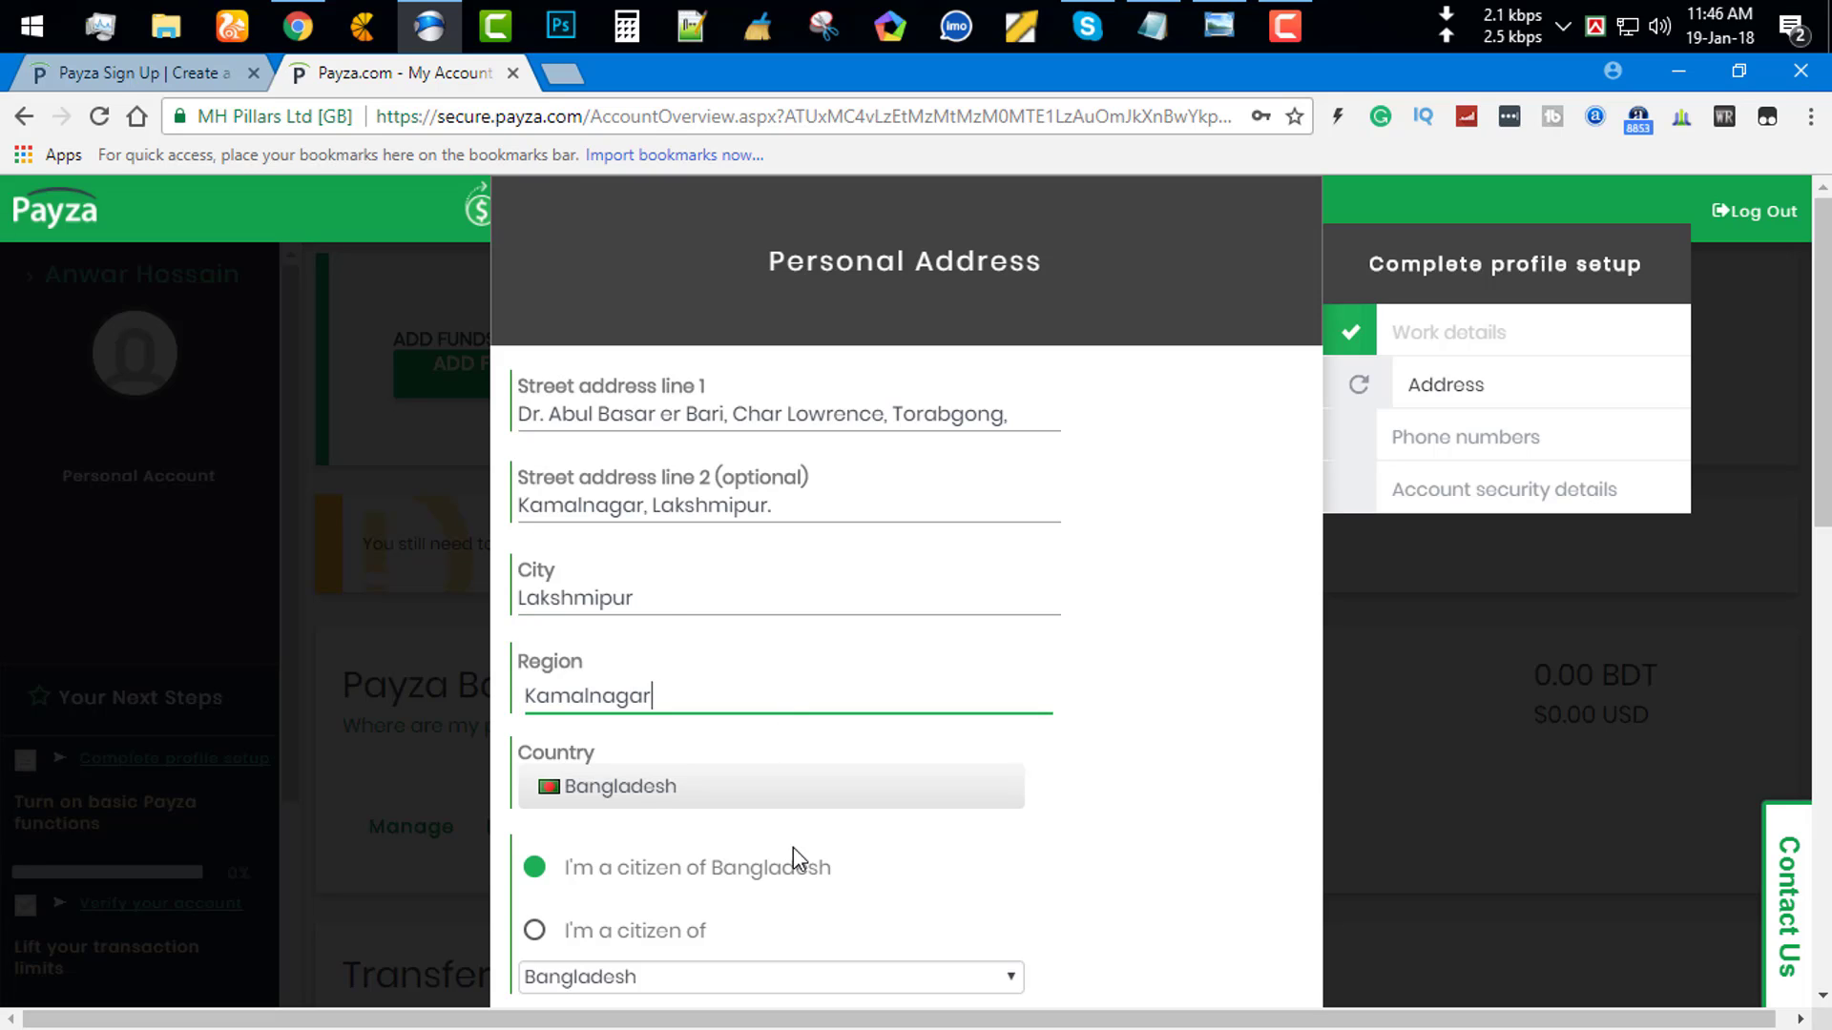
# Keep the citizenship country as Bangladesh, then move to the postal code field
pyautogui.scroll(-2, 920, 871)
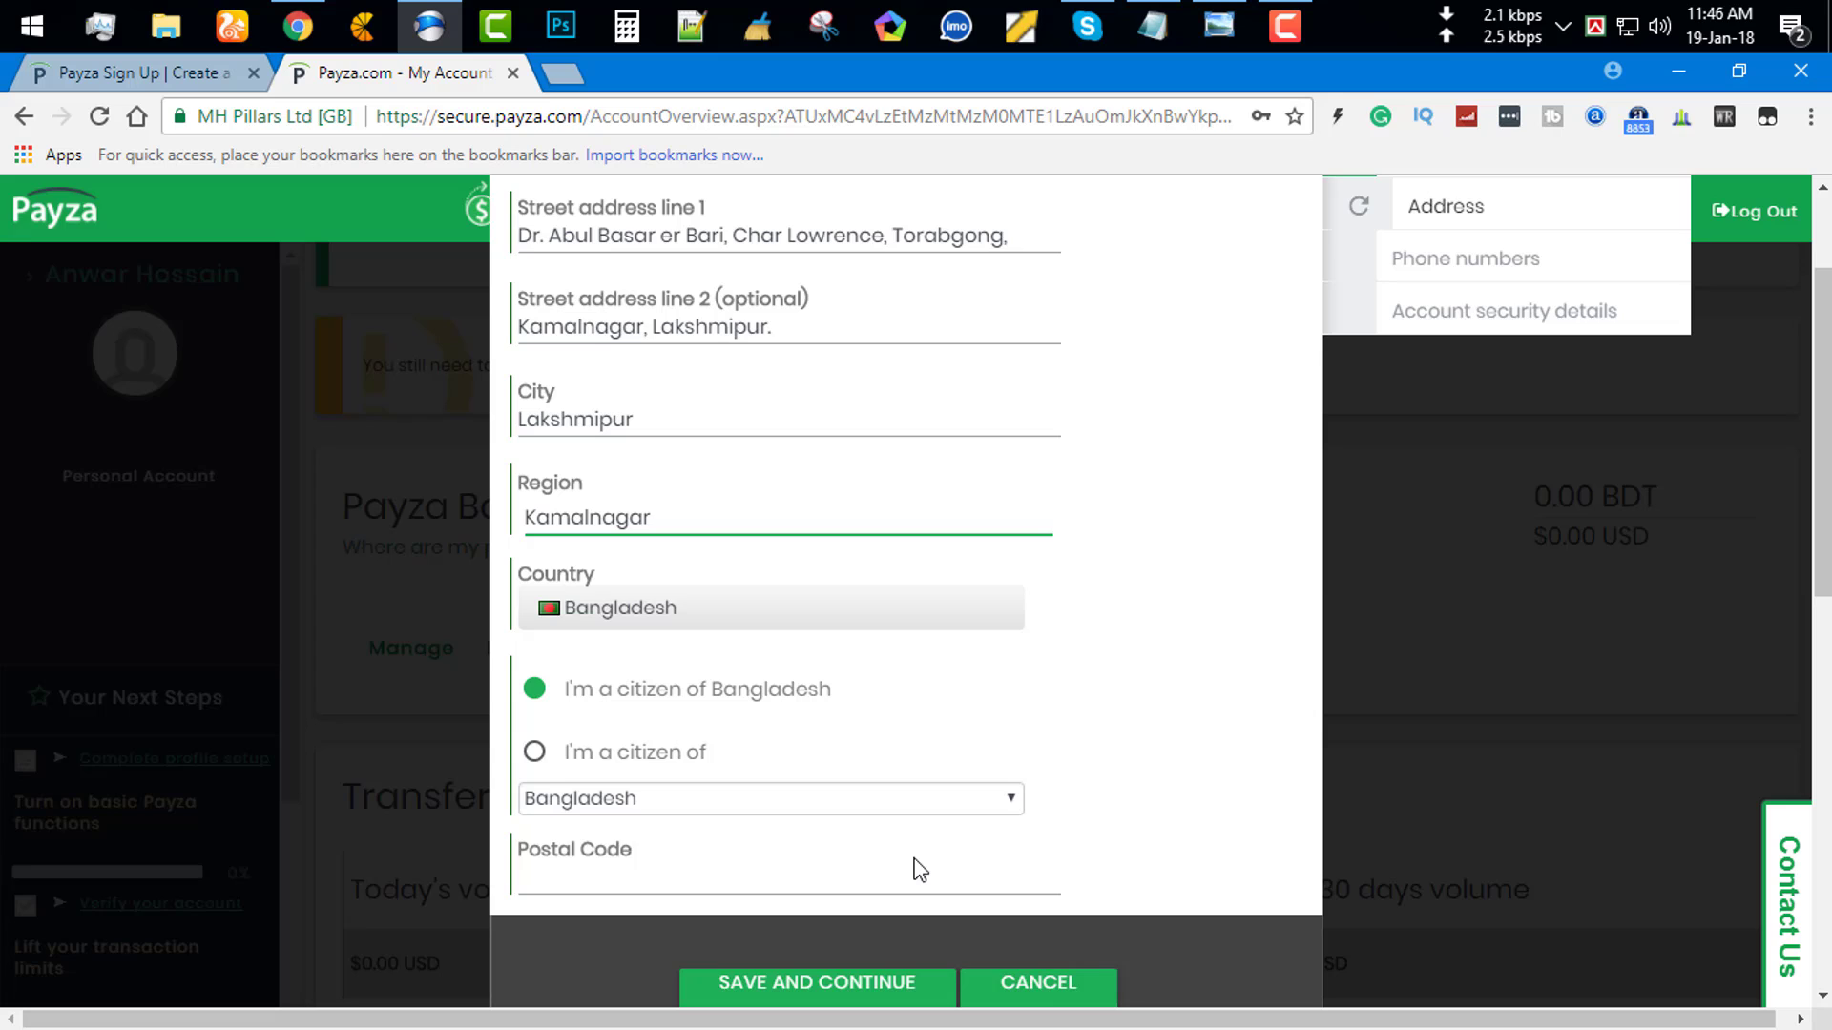
pyautogui.click(625, 763)
pyautogui.click(626, 803)
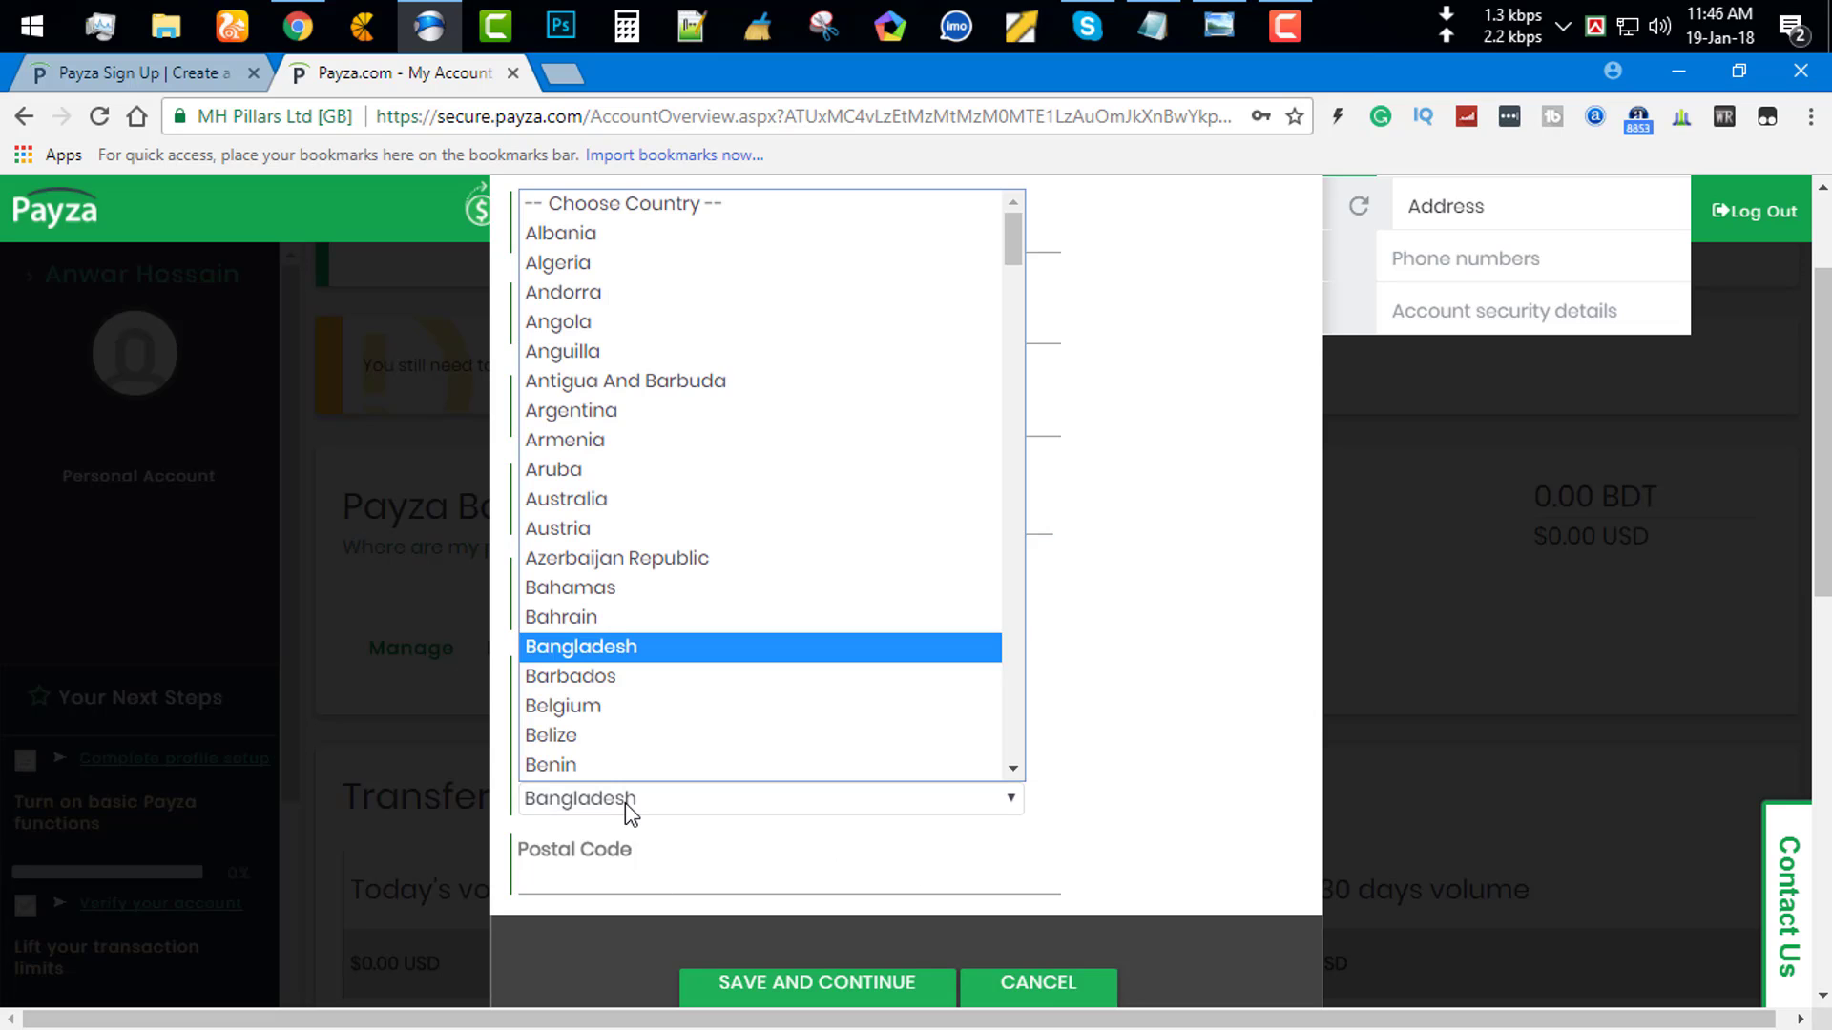
pyautogui.click(626, 803)
pyautogui.click(631, 799)
pyautogui.click(663, 677)
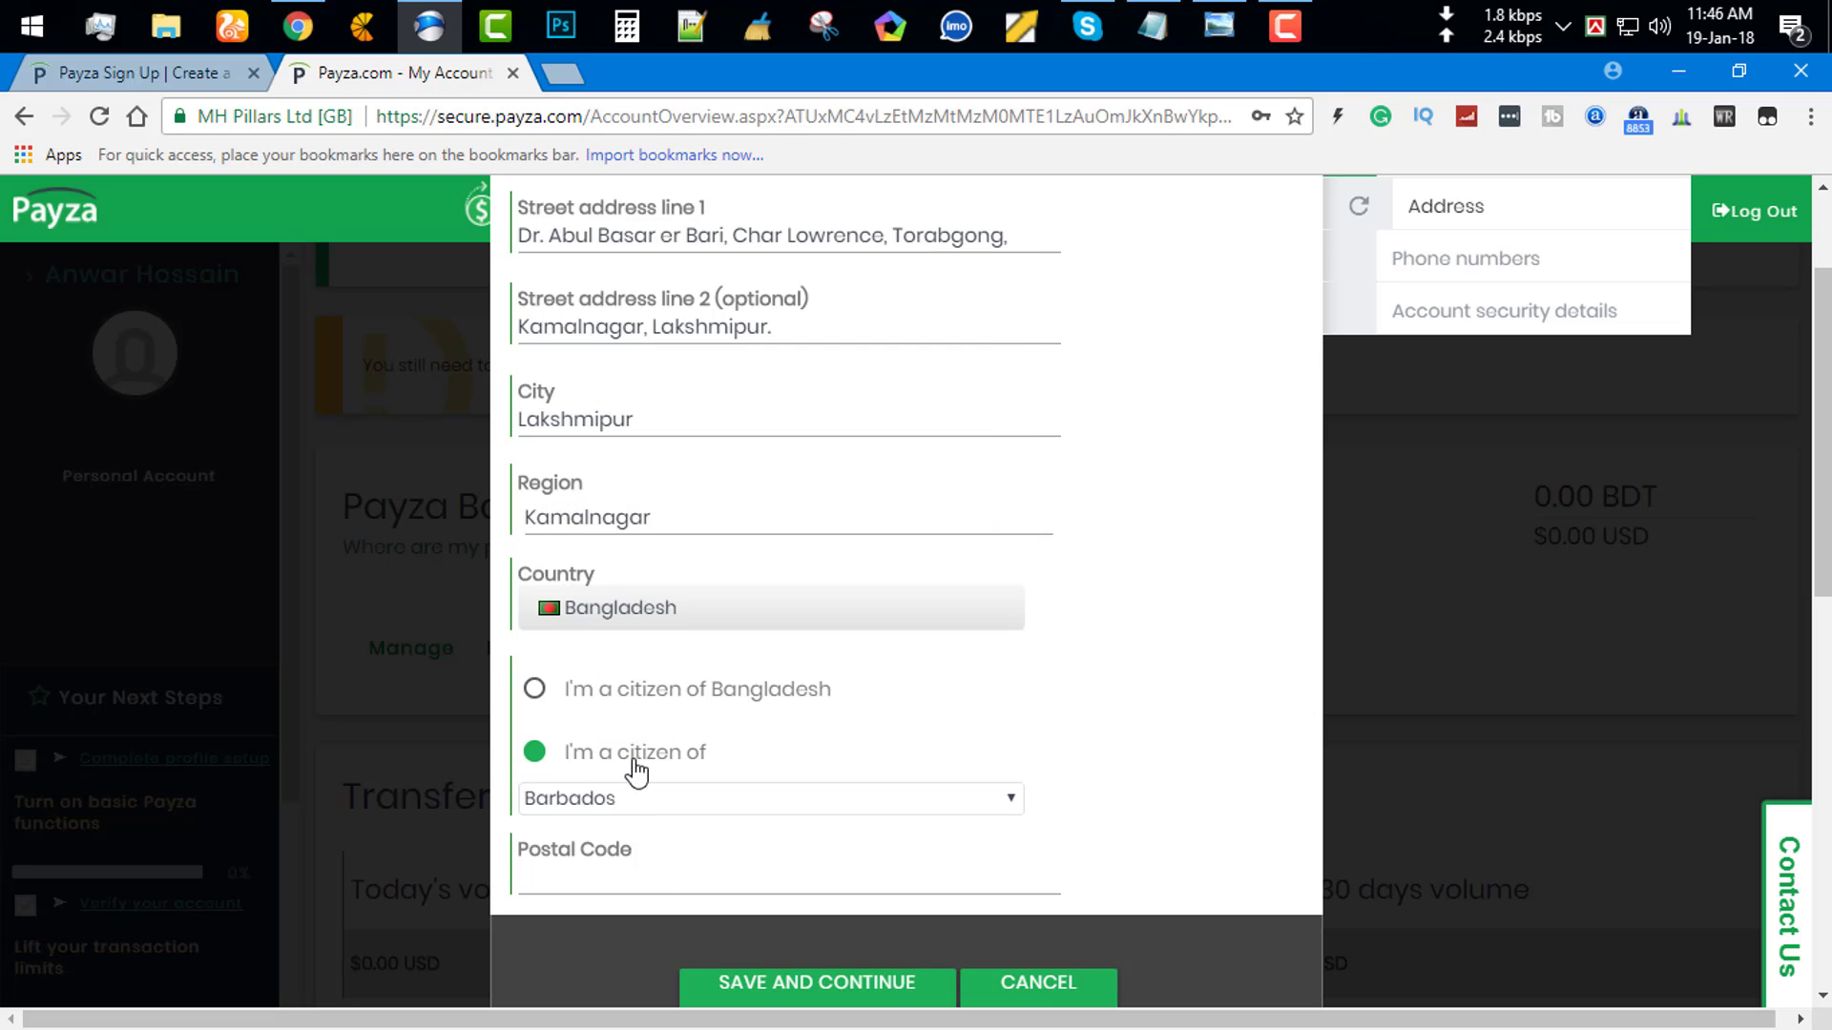
pyautogui.click(533, 688)
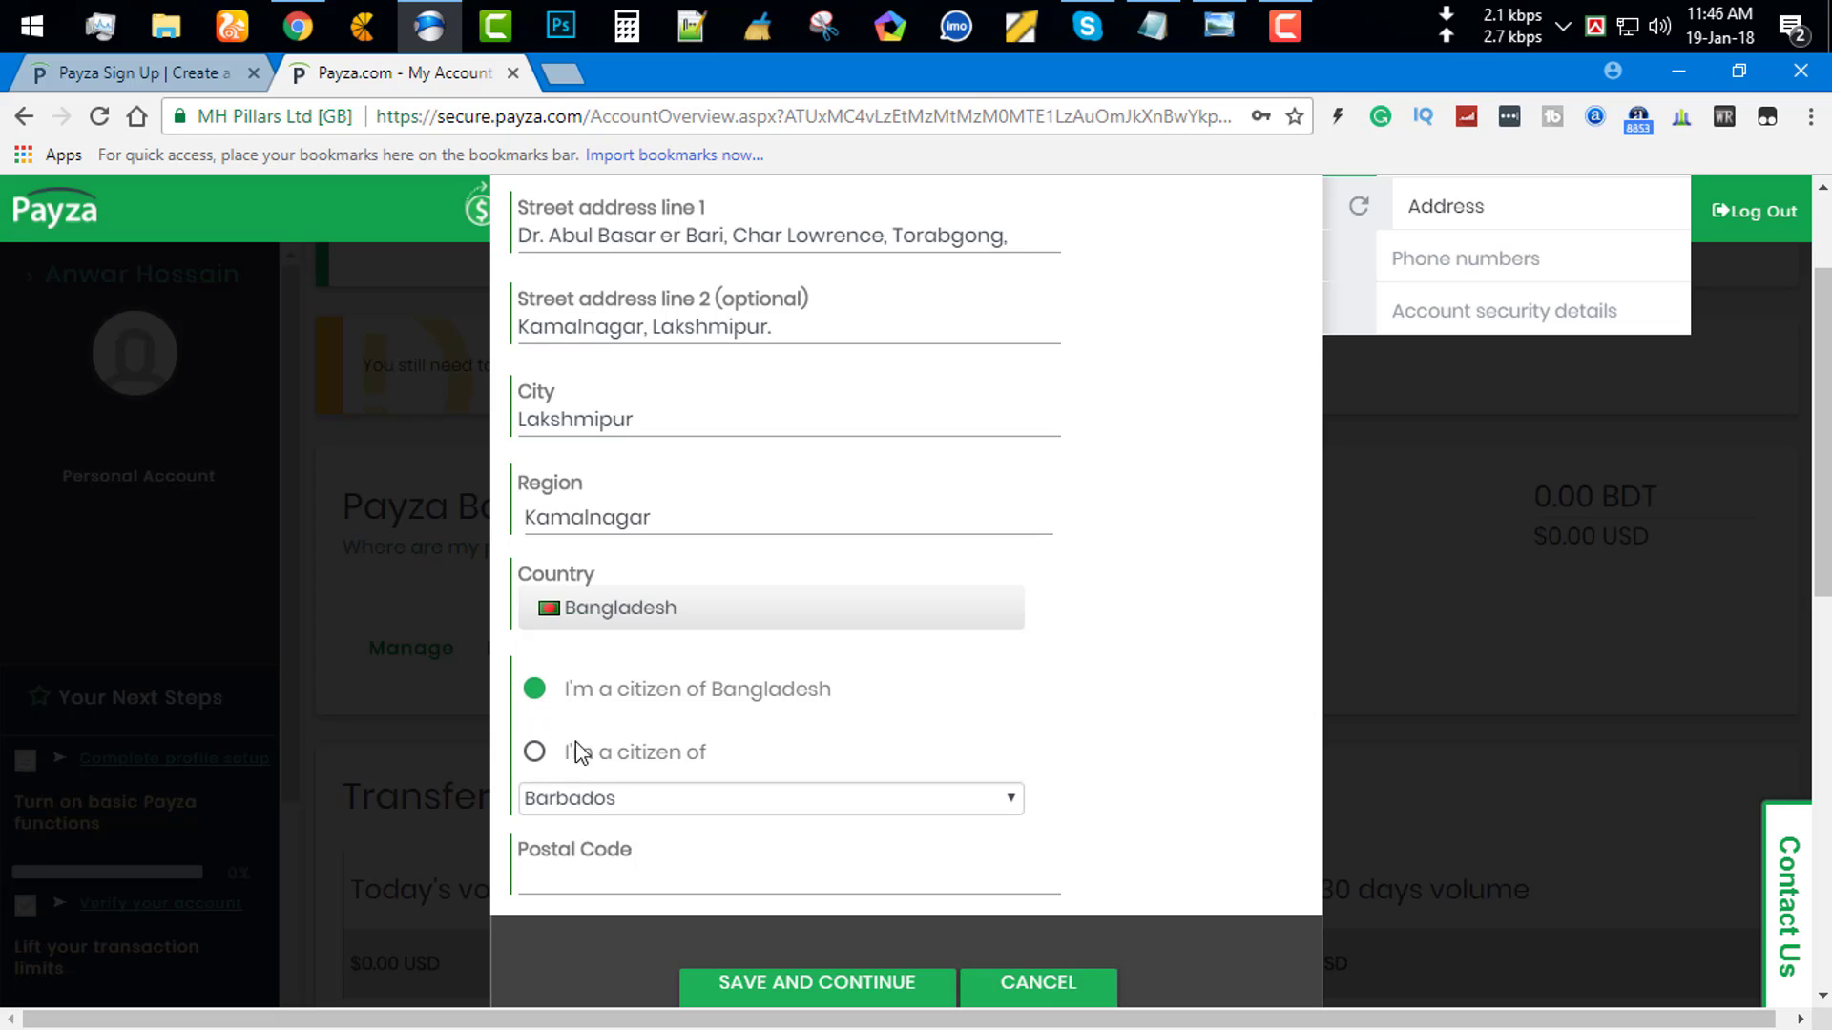
pyautogui.click(593, 800)
pyautogui.click(613, 646)
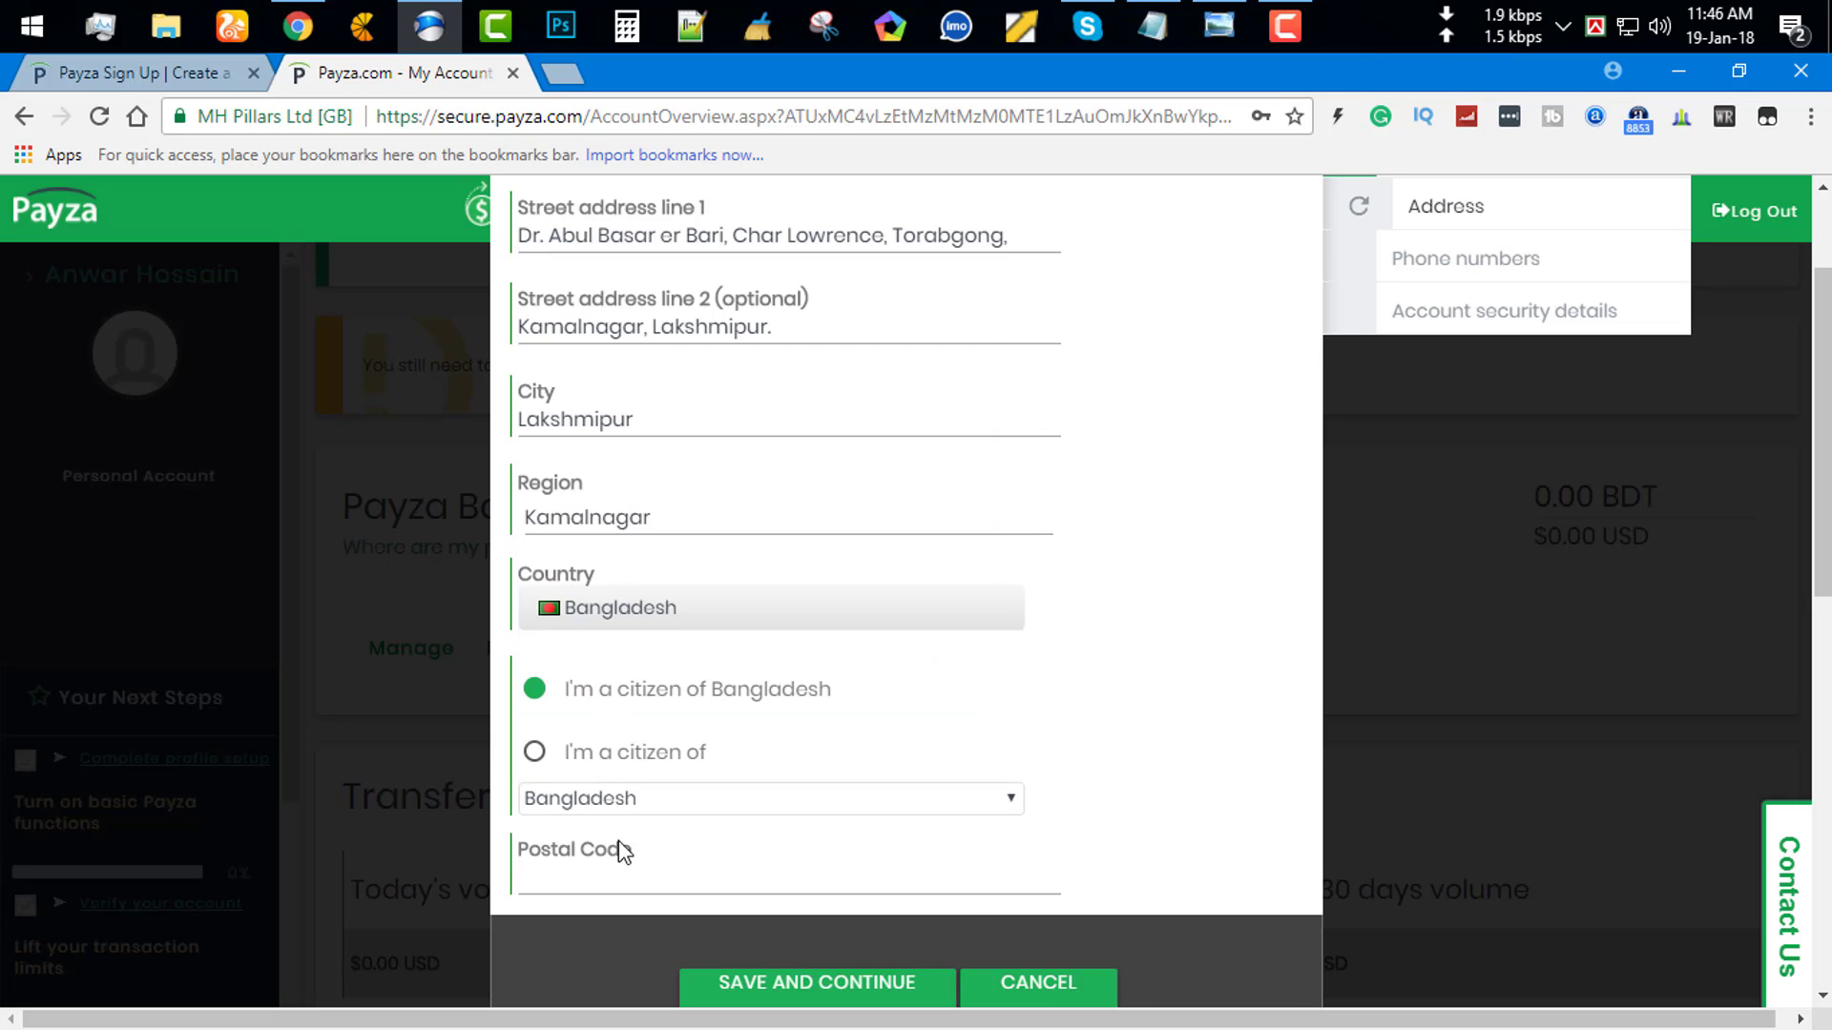
pyautogui.doubleClick(601, 849)
pyautogui.scroll(-4, 601, 849)
pyautogui.click(573, 521)
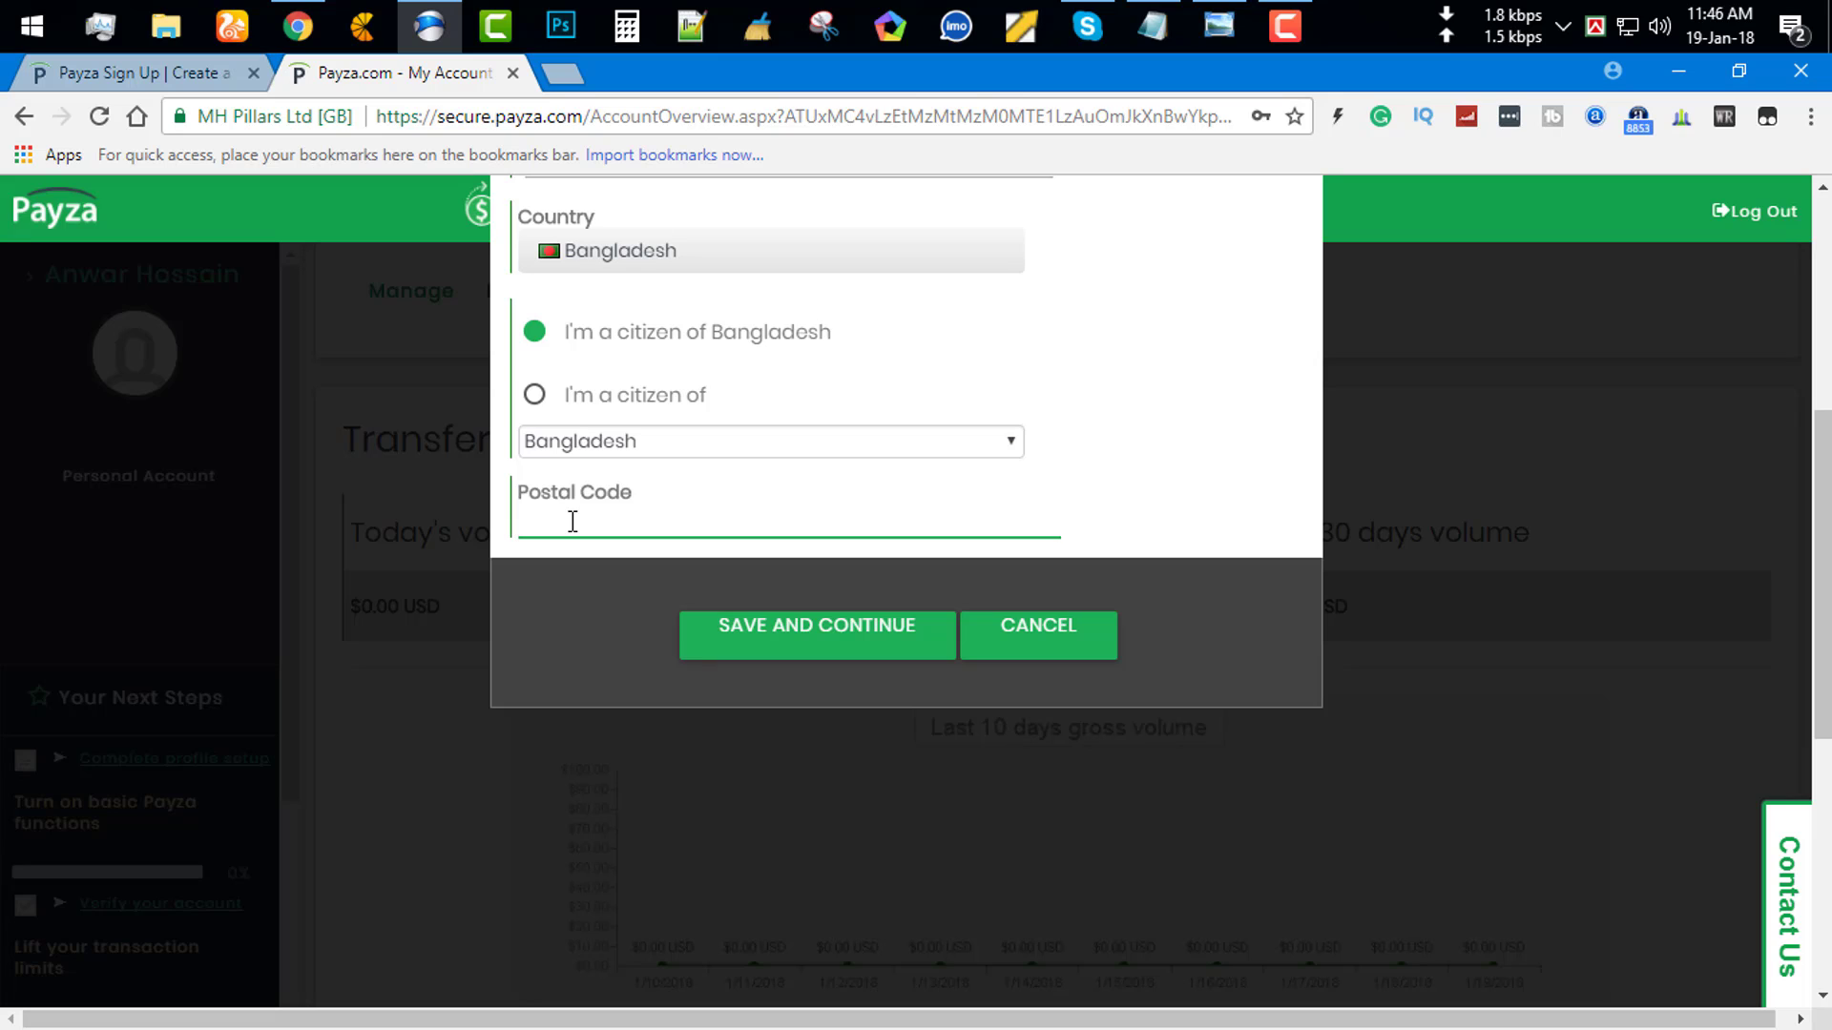
# Enter the postal code and save the address, then enter and save the home phone number
pyautogui.write('3700')
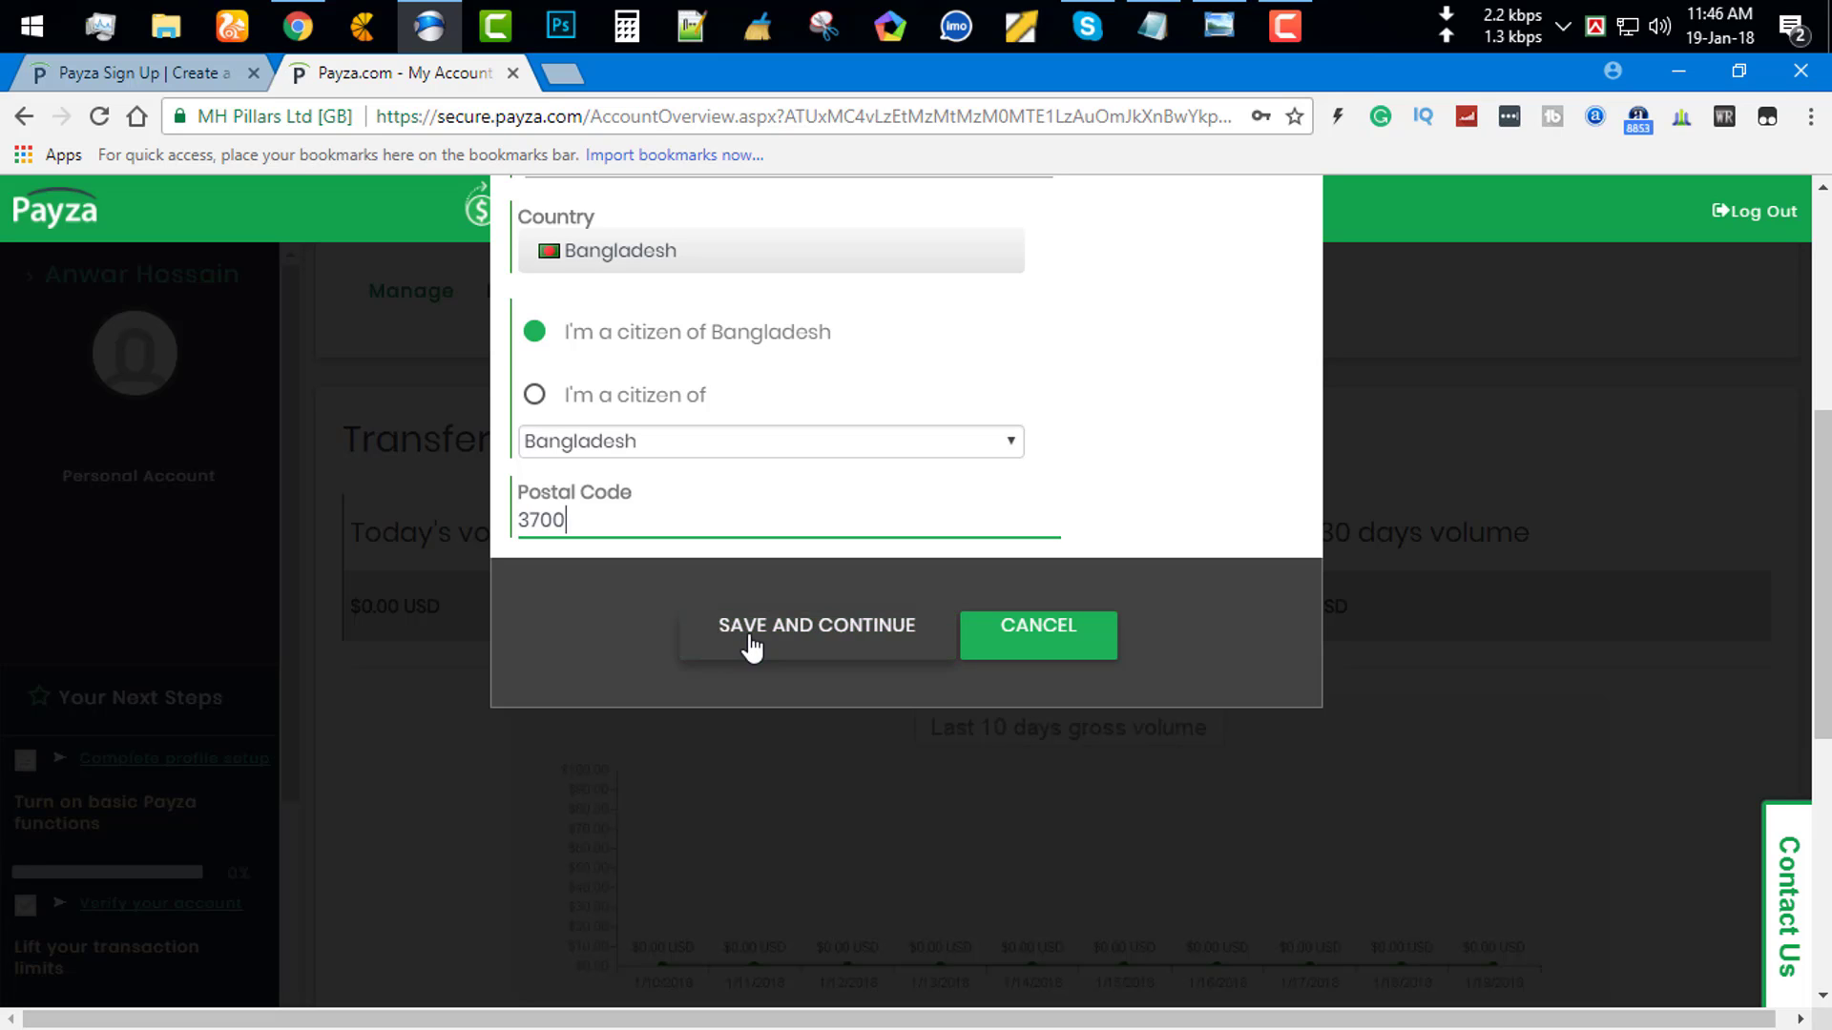
pyautogui.click(751, 647)
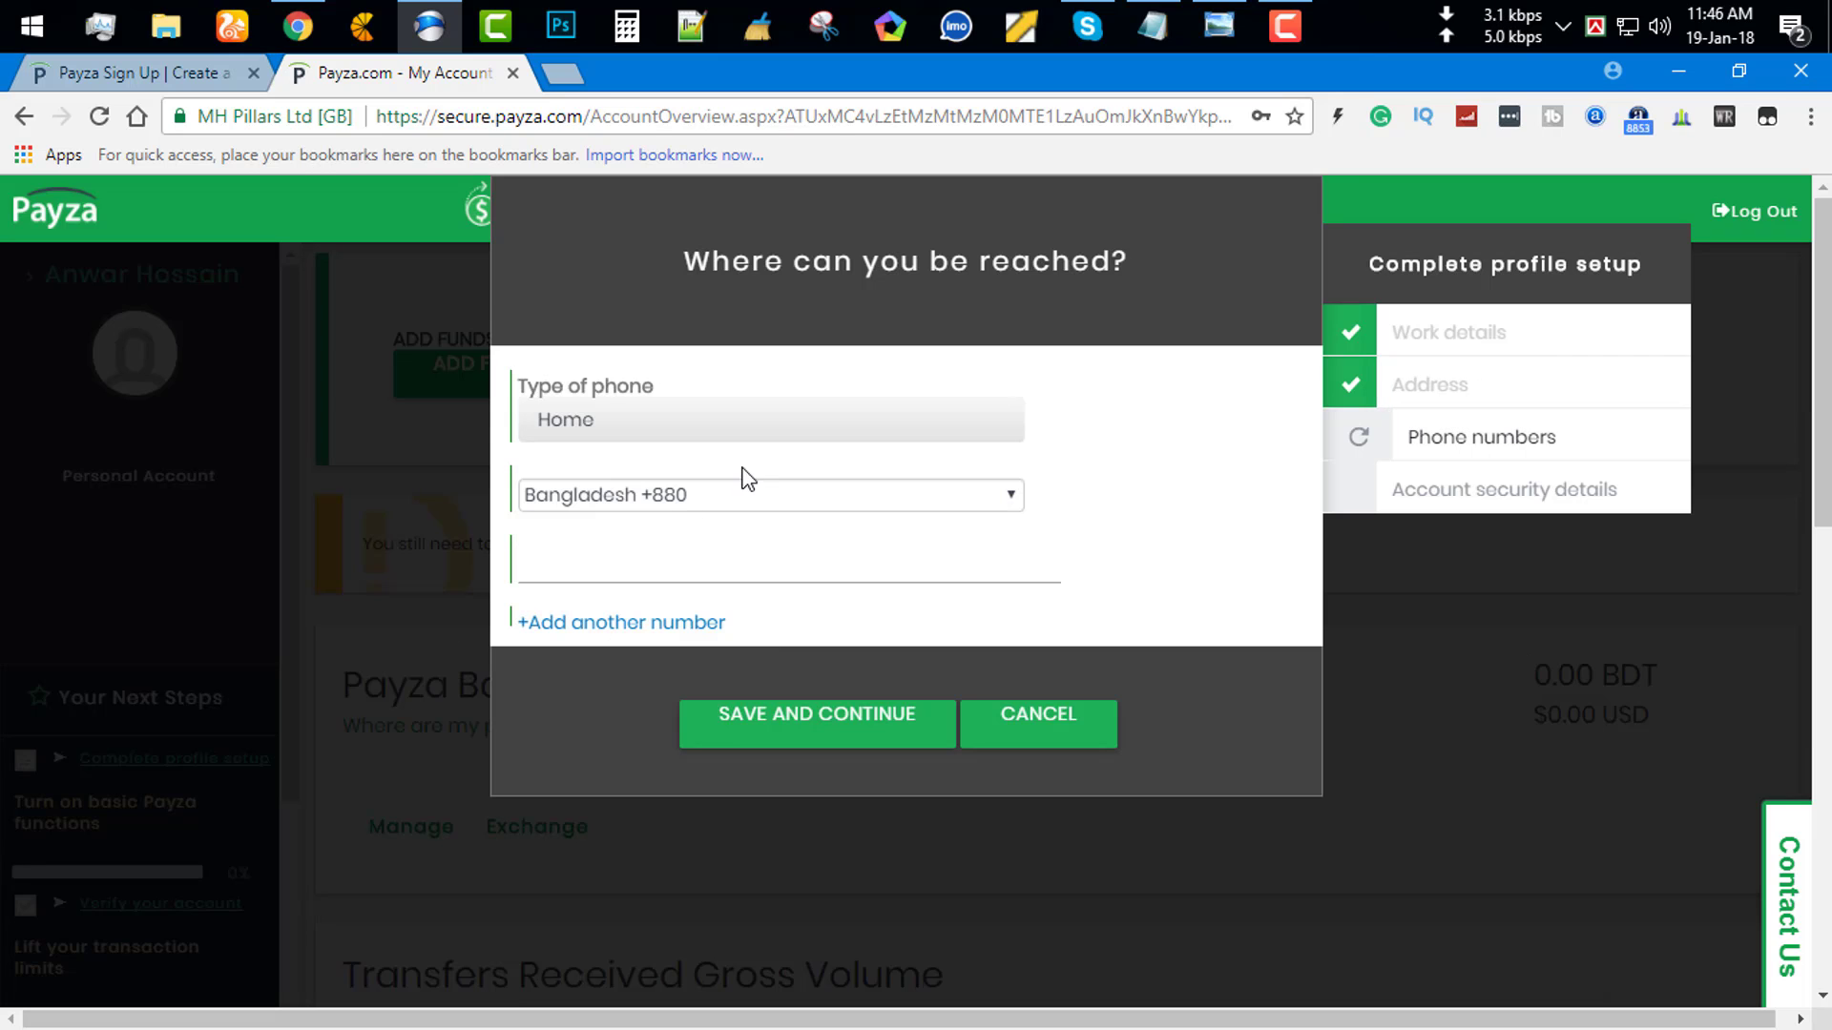
pyautogui.click(611, 572)
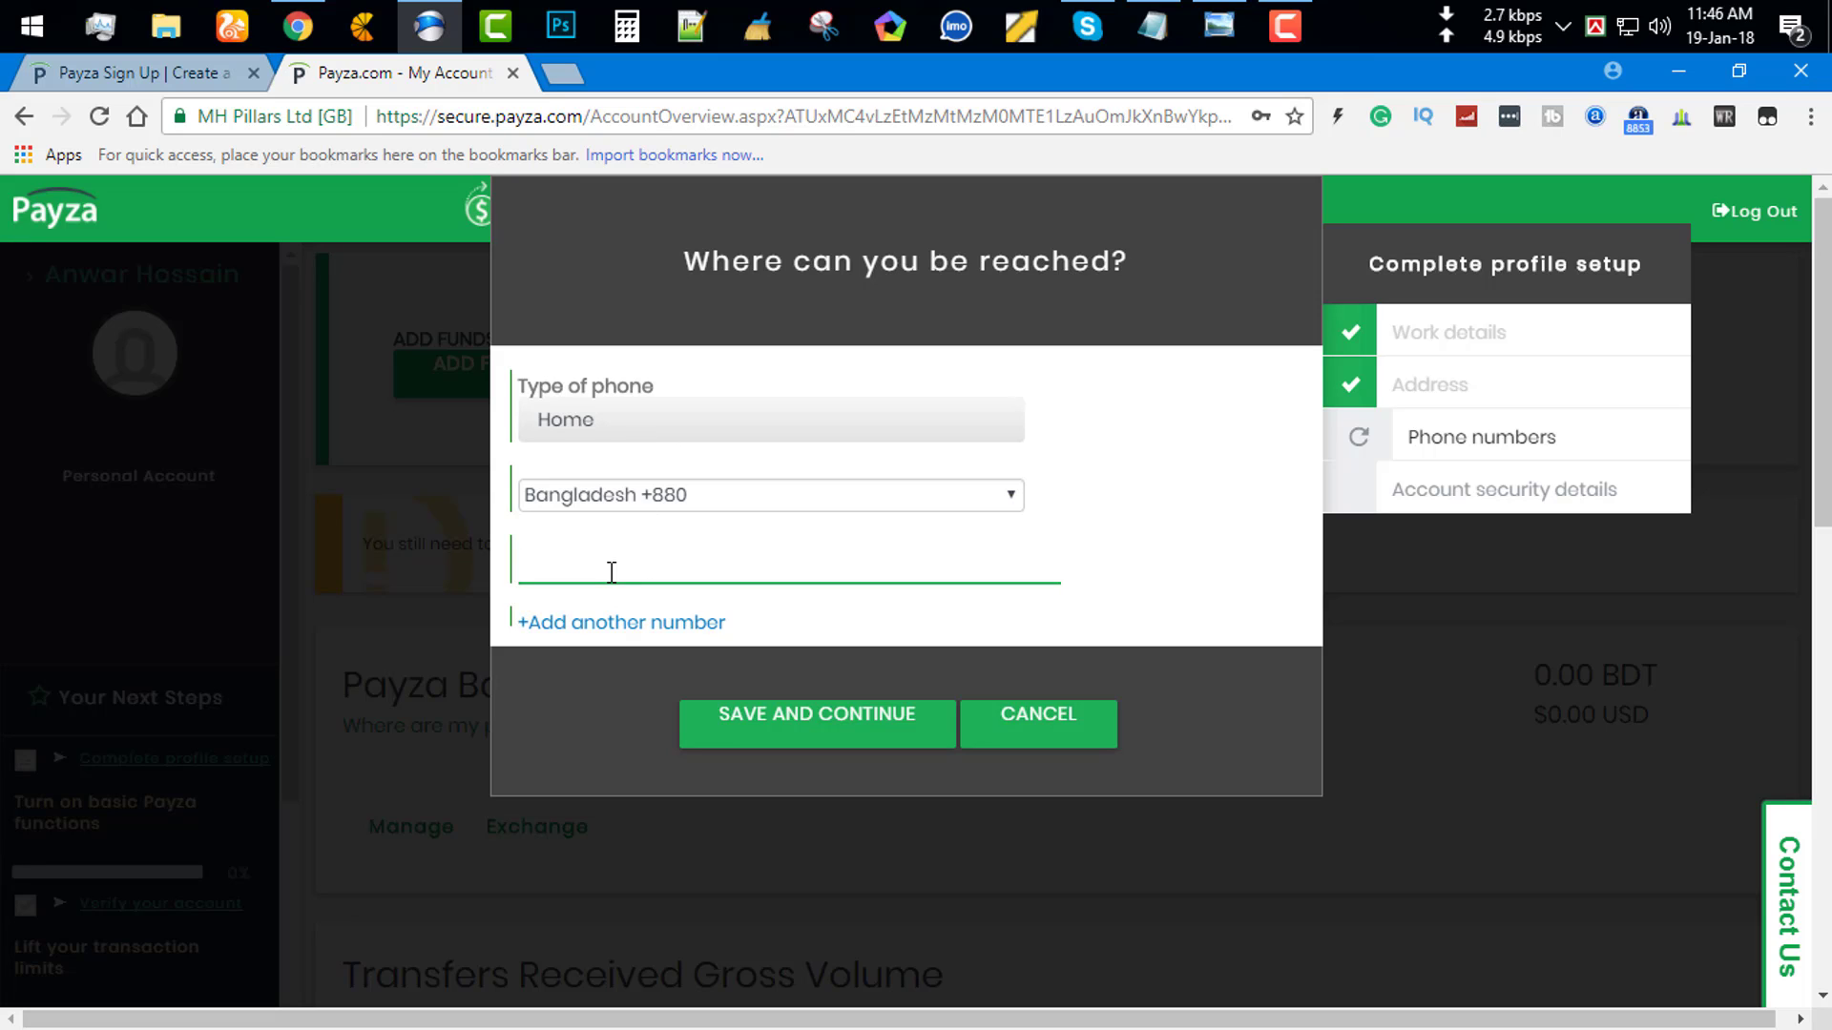
pyautogui.click(812, 737)
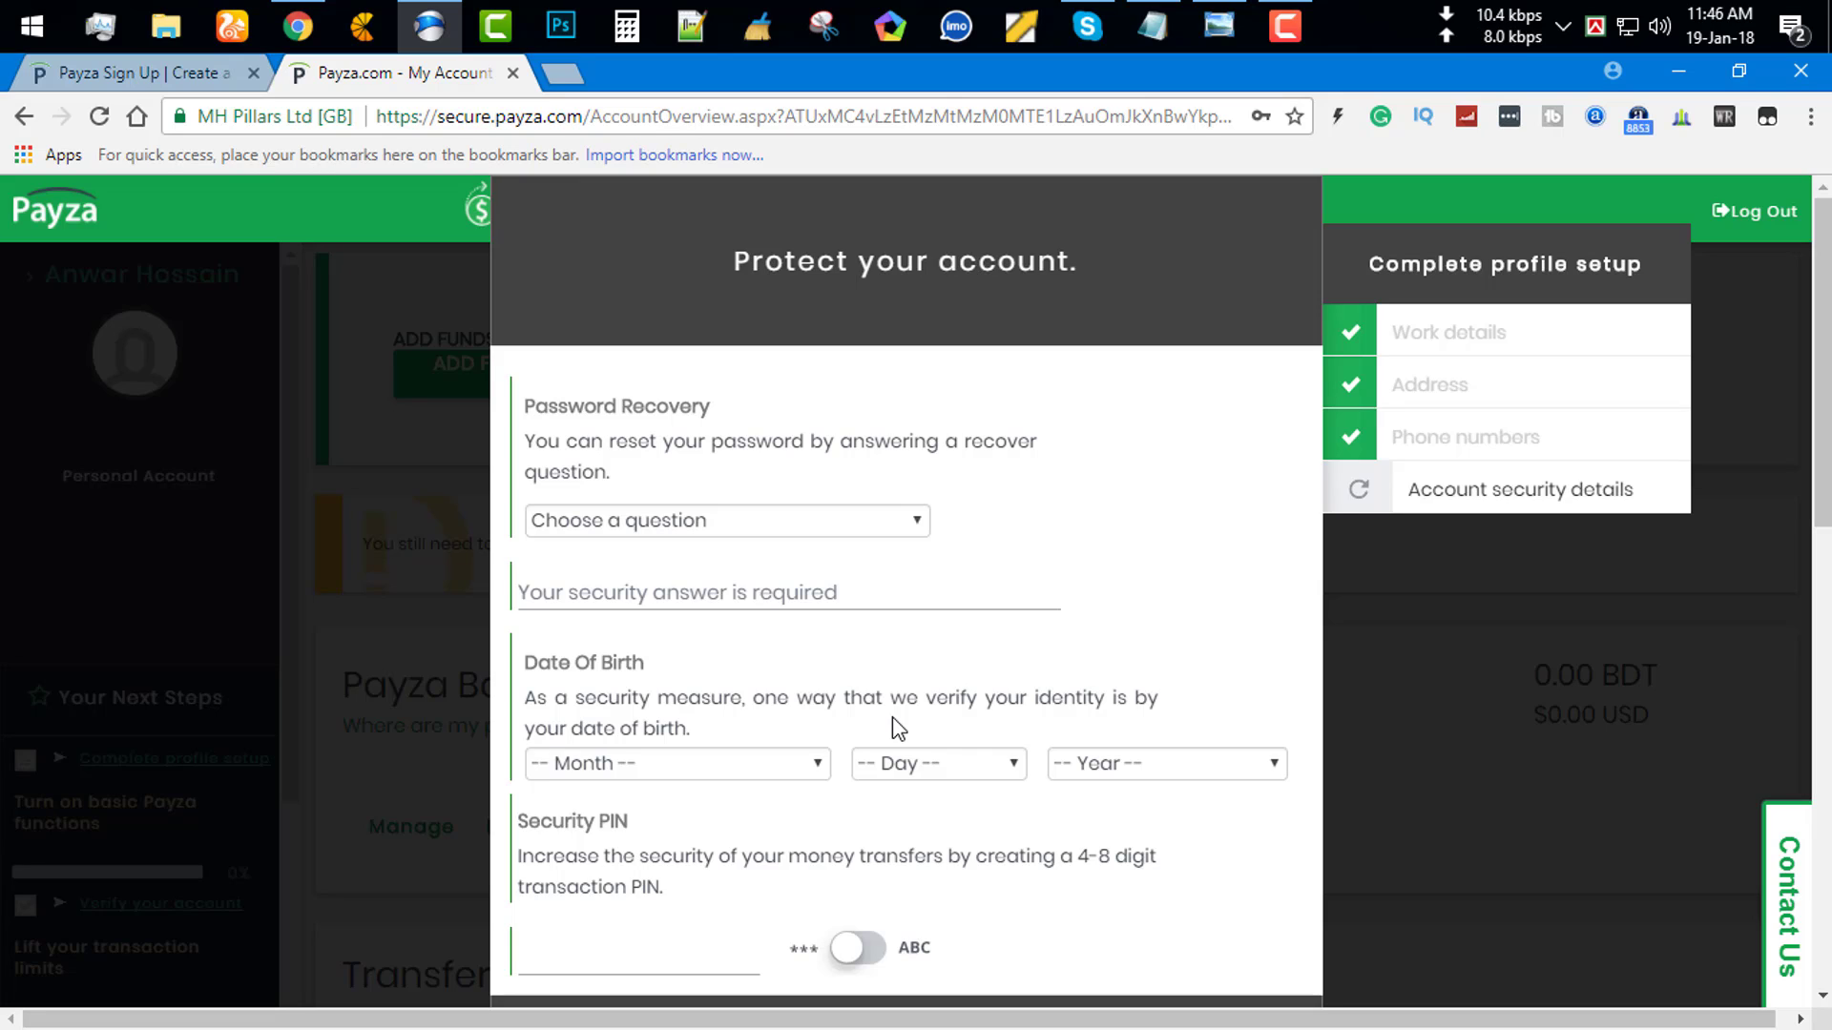
# Choose the best childhood friend recovery question and paste in its answer
pyautogui.moveTo(742, 261); pyautogui.dragTo(1113, 278)
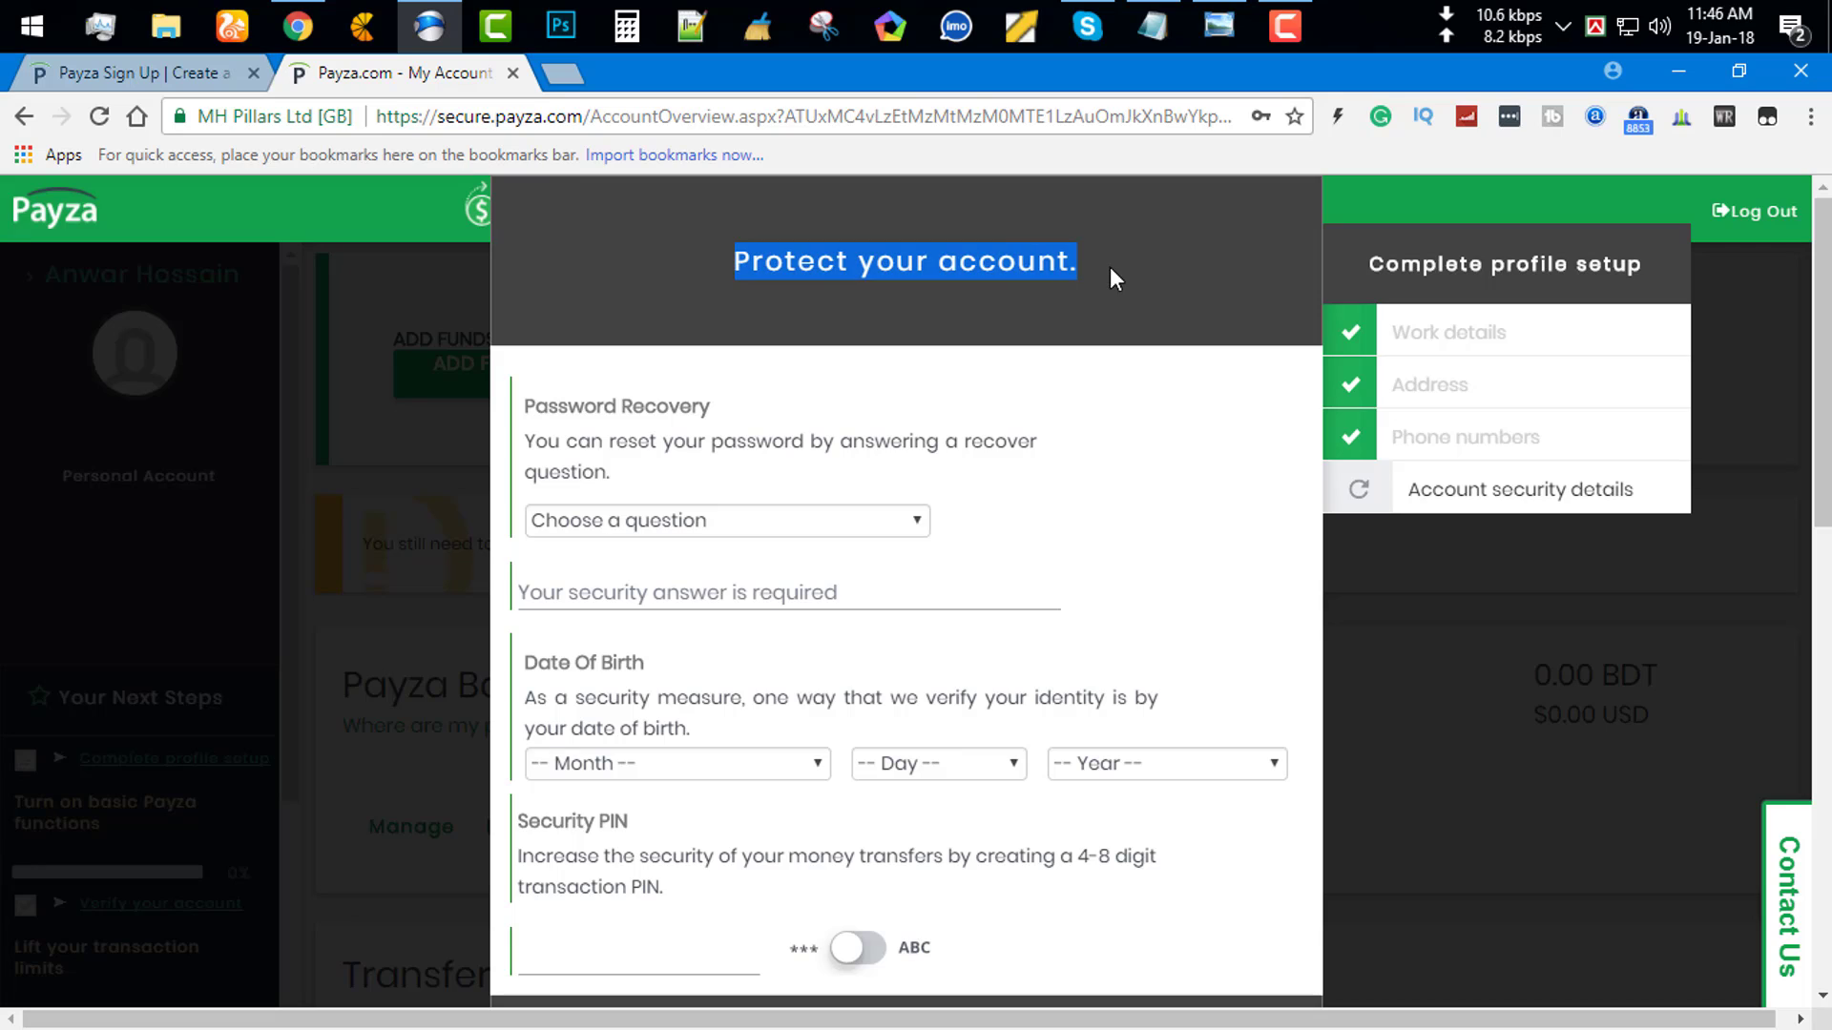
pyautogui.click(954, 439)
pyautogui.click(788, 521)
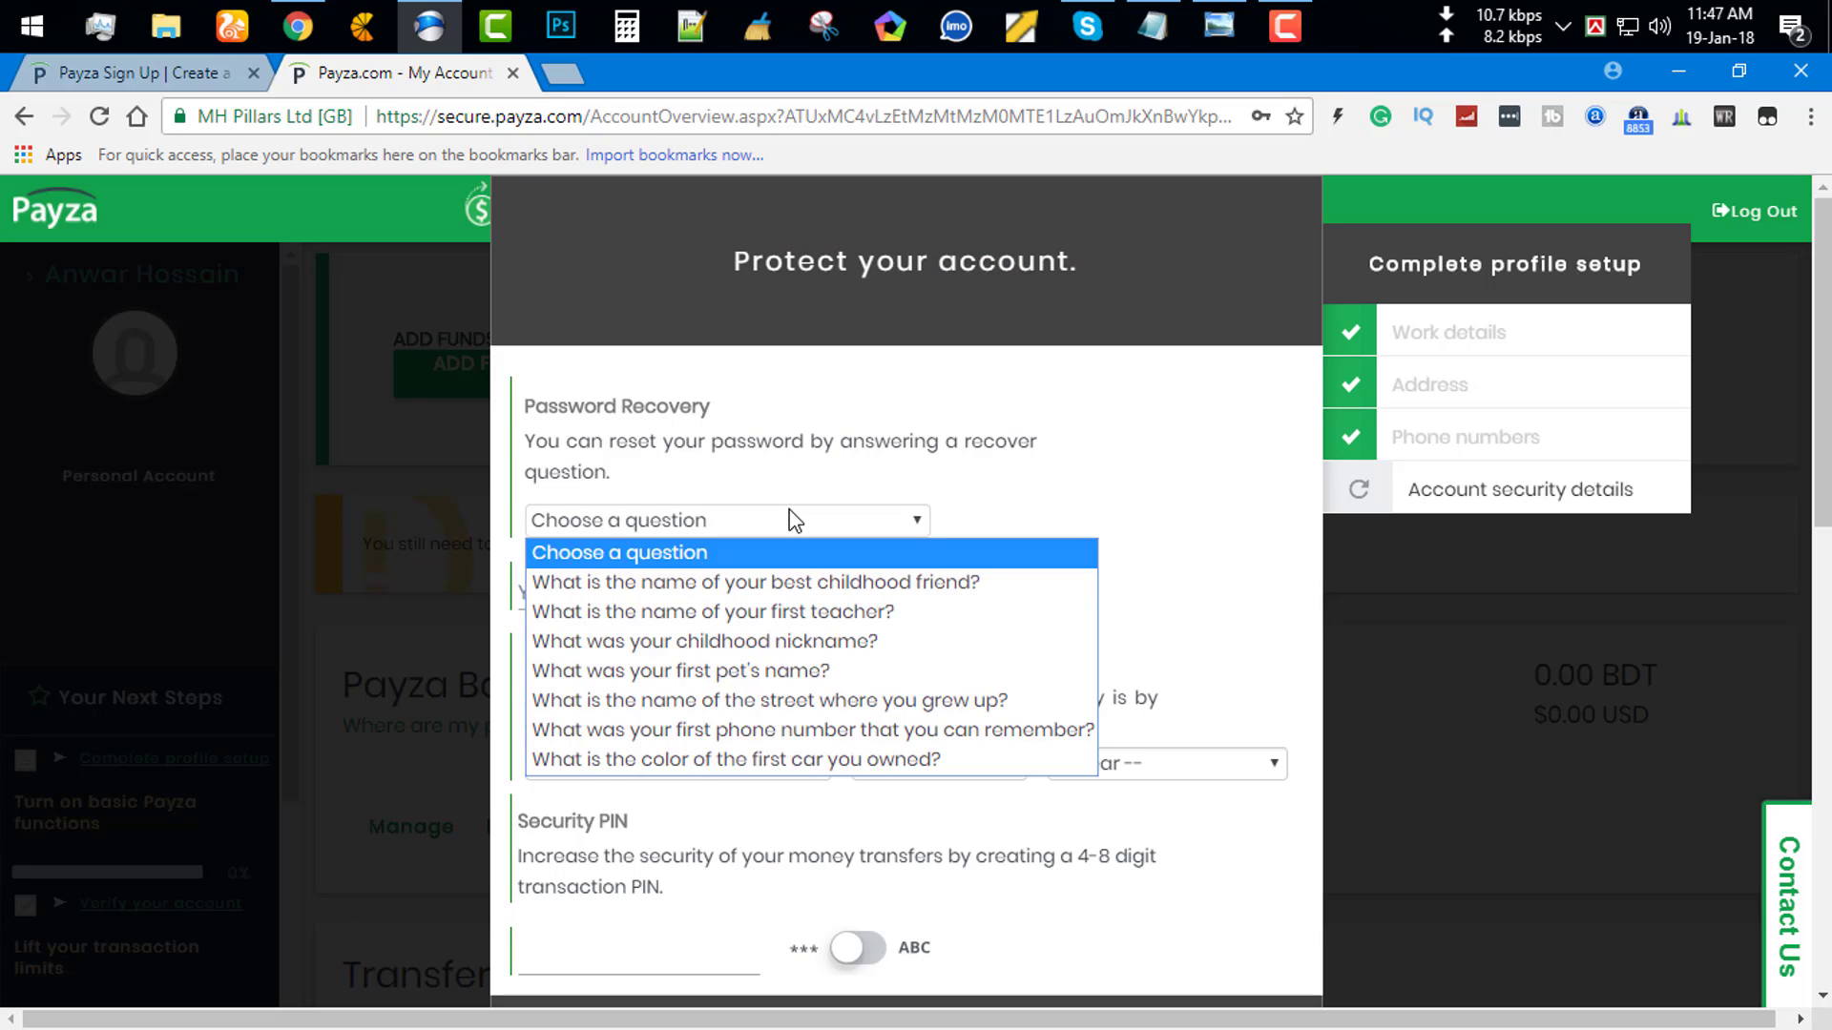
pyautogui.click(794, 582)
pyautogui.click(676, 601)
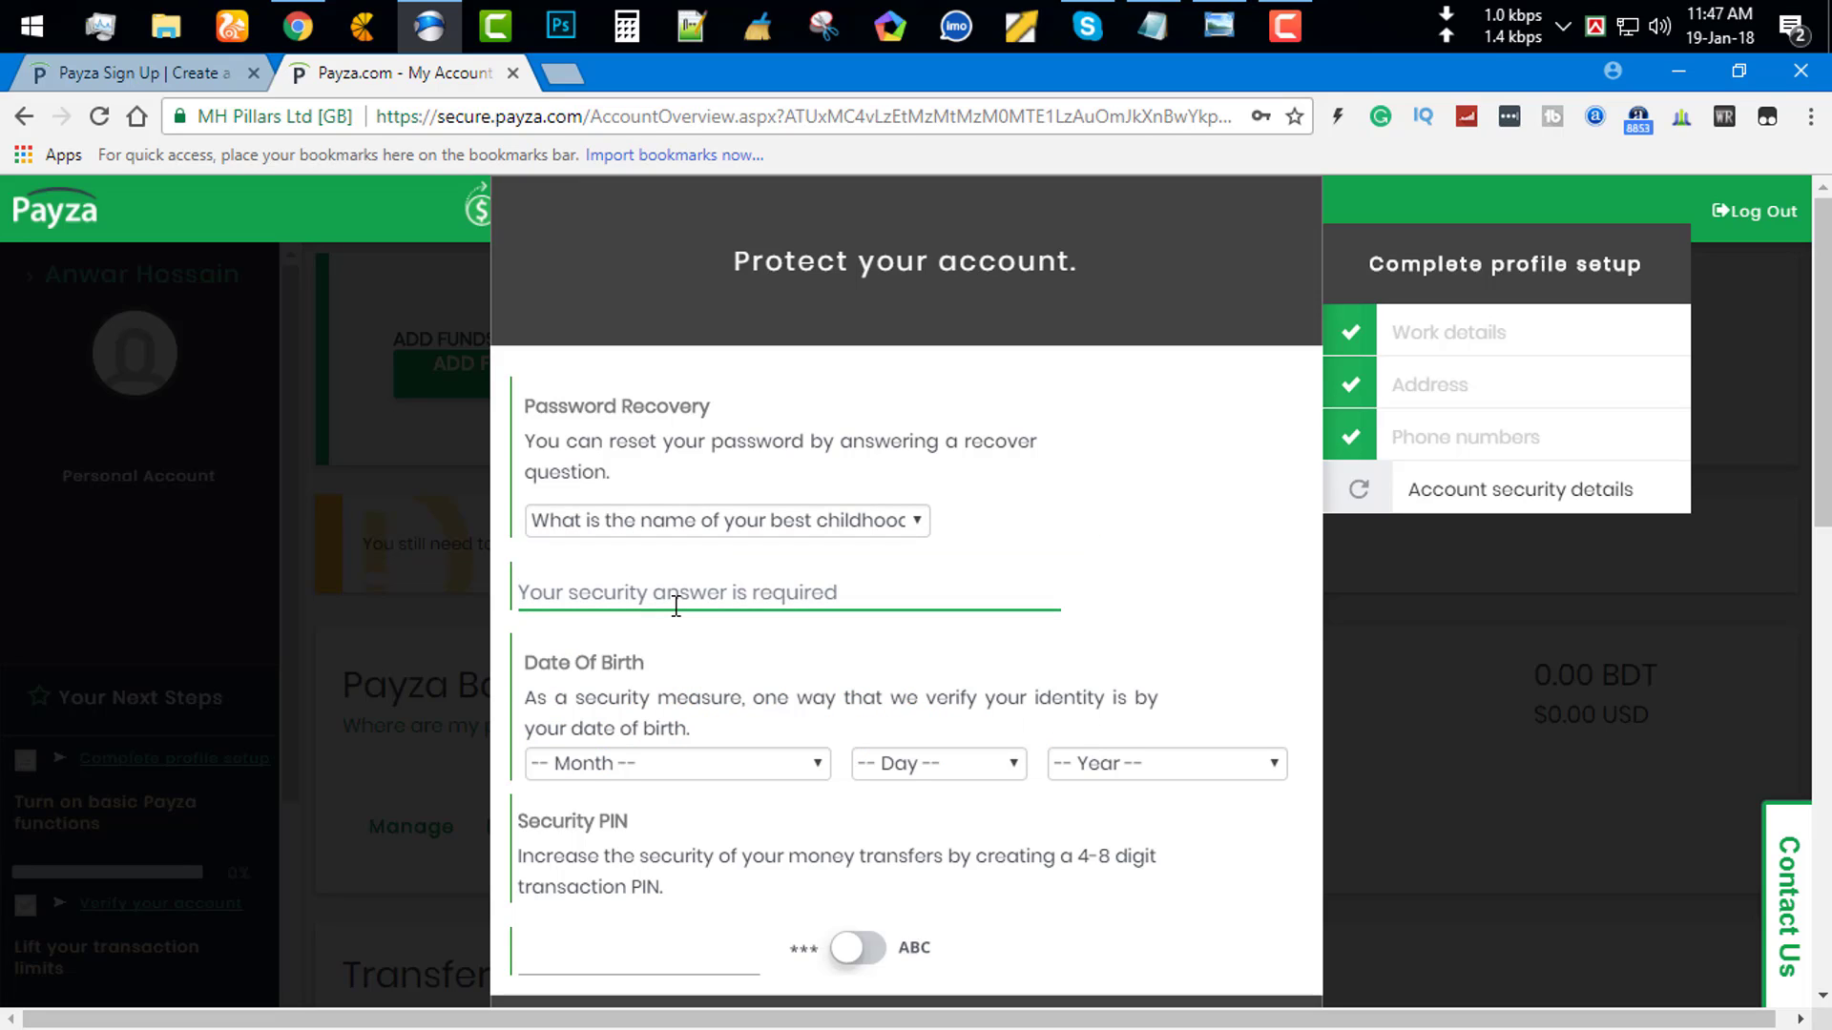
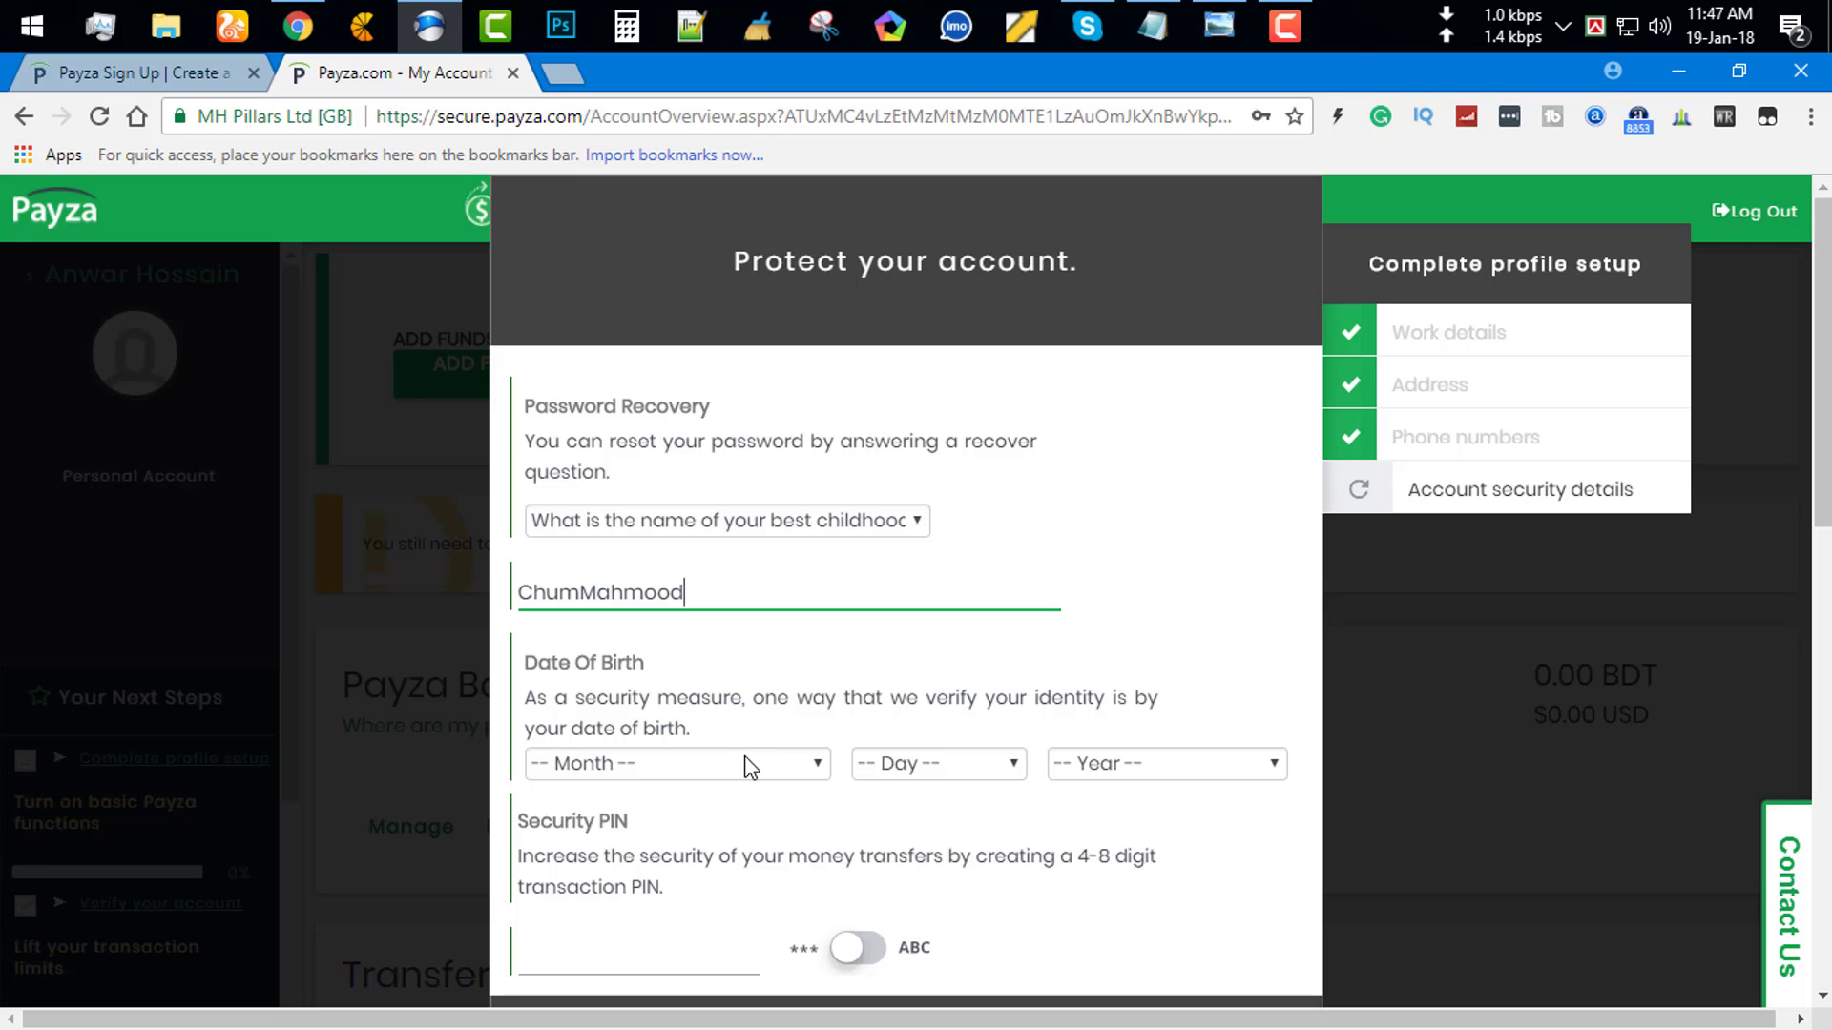
# Set the birth month, day and year
pyautogui.click(742, 763)
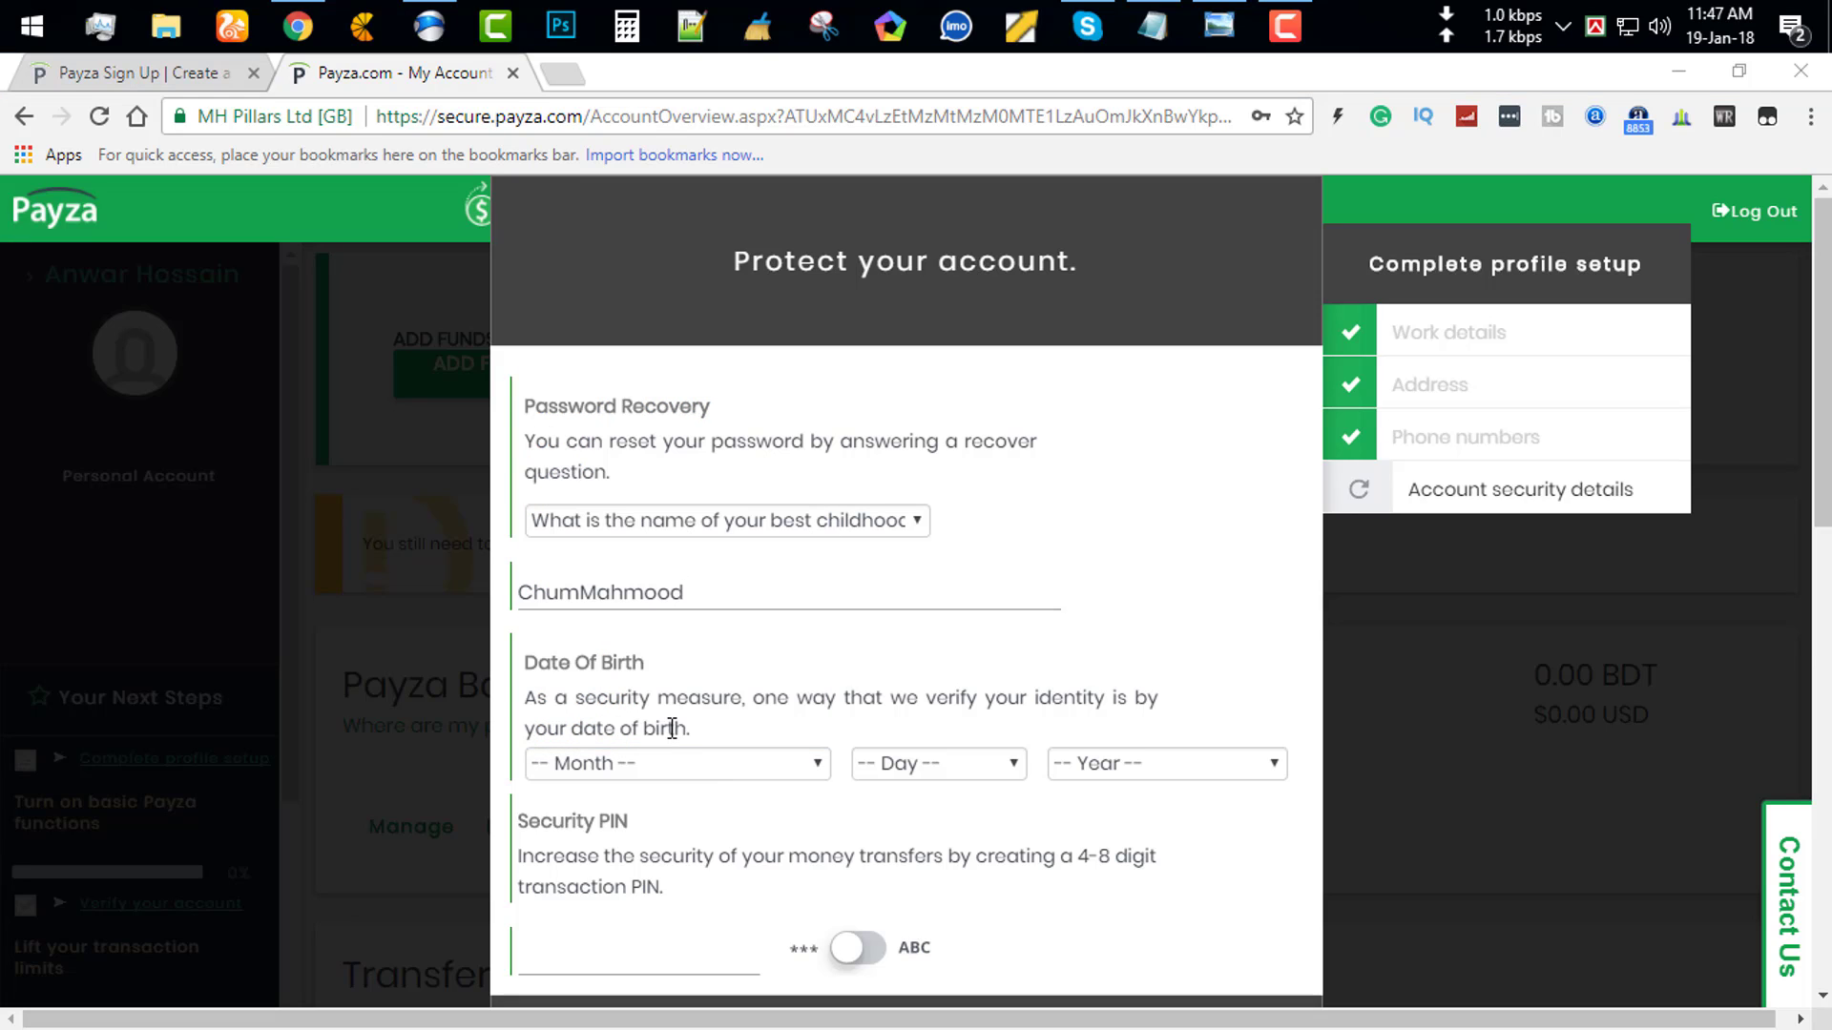
pyautogui.click(641, 765)
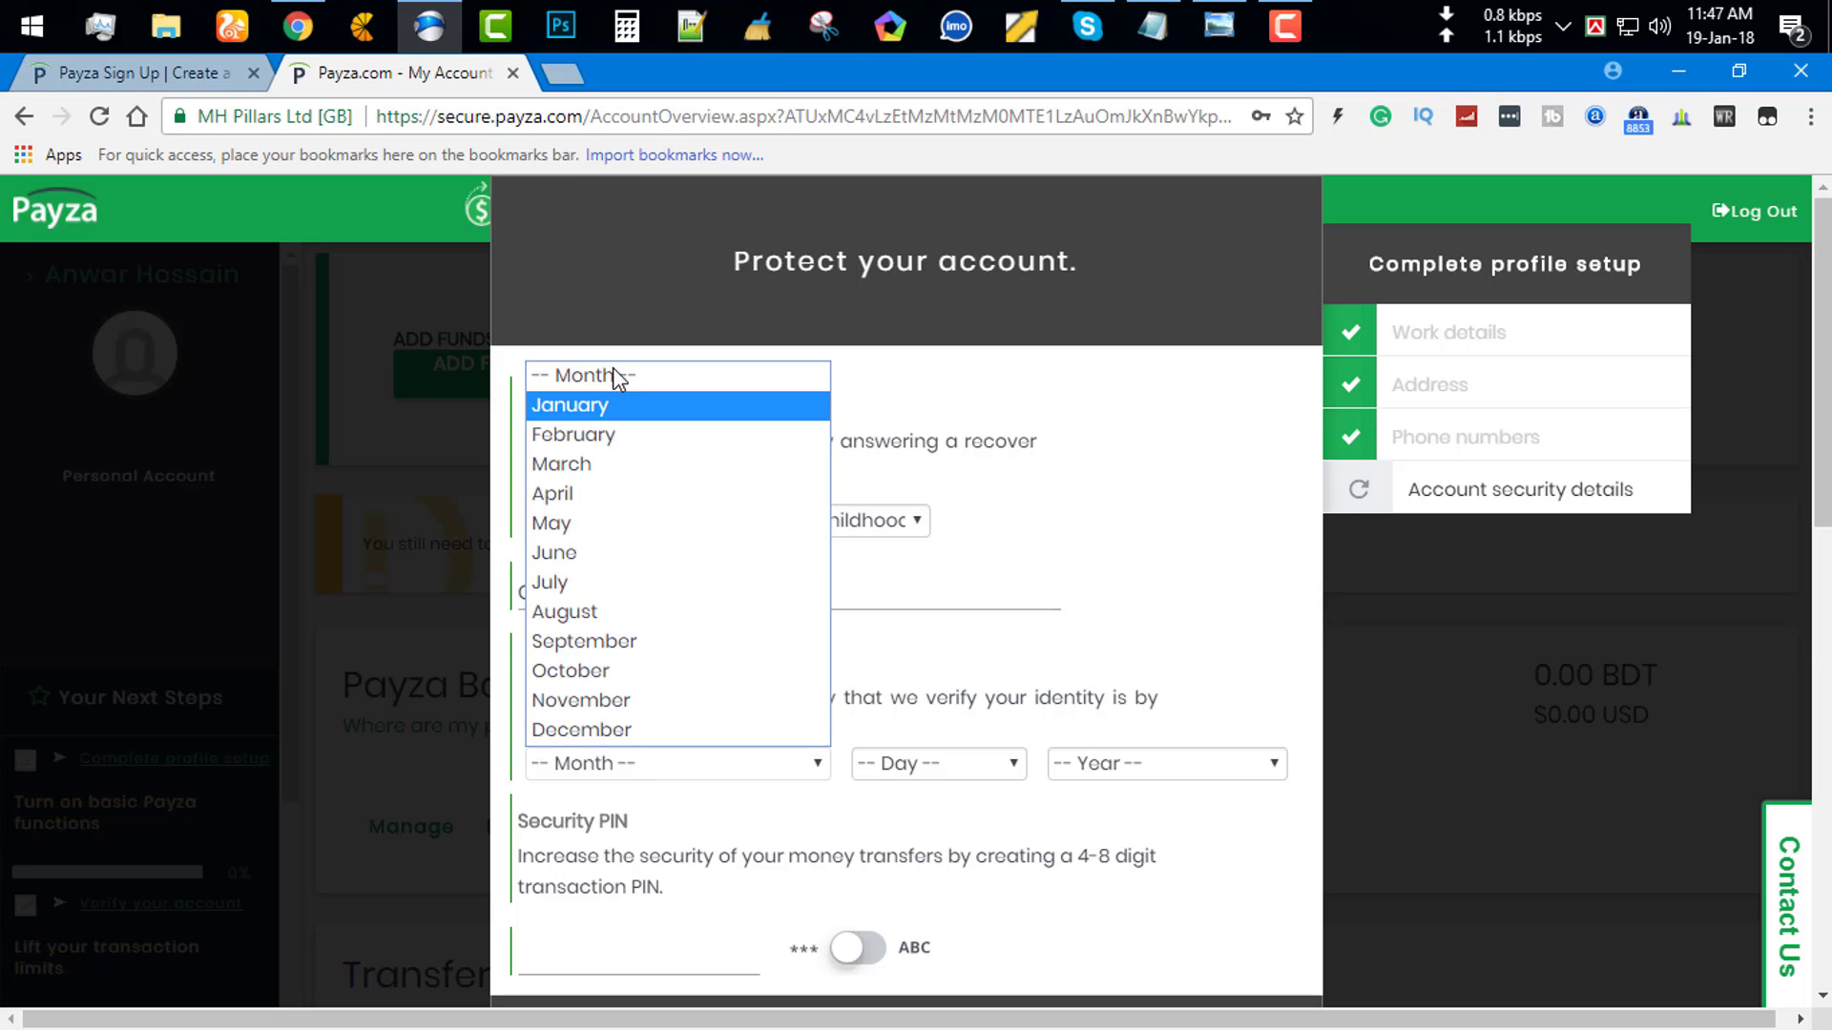
pyautogui.click(598, 698)
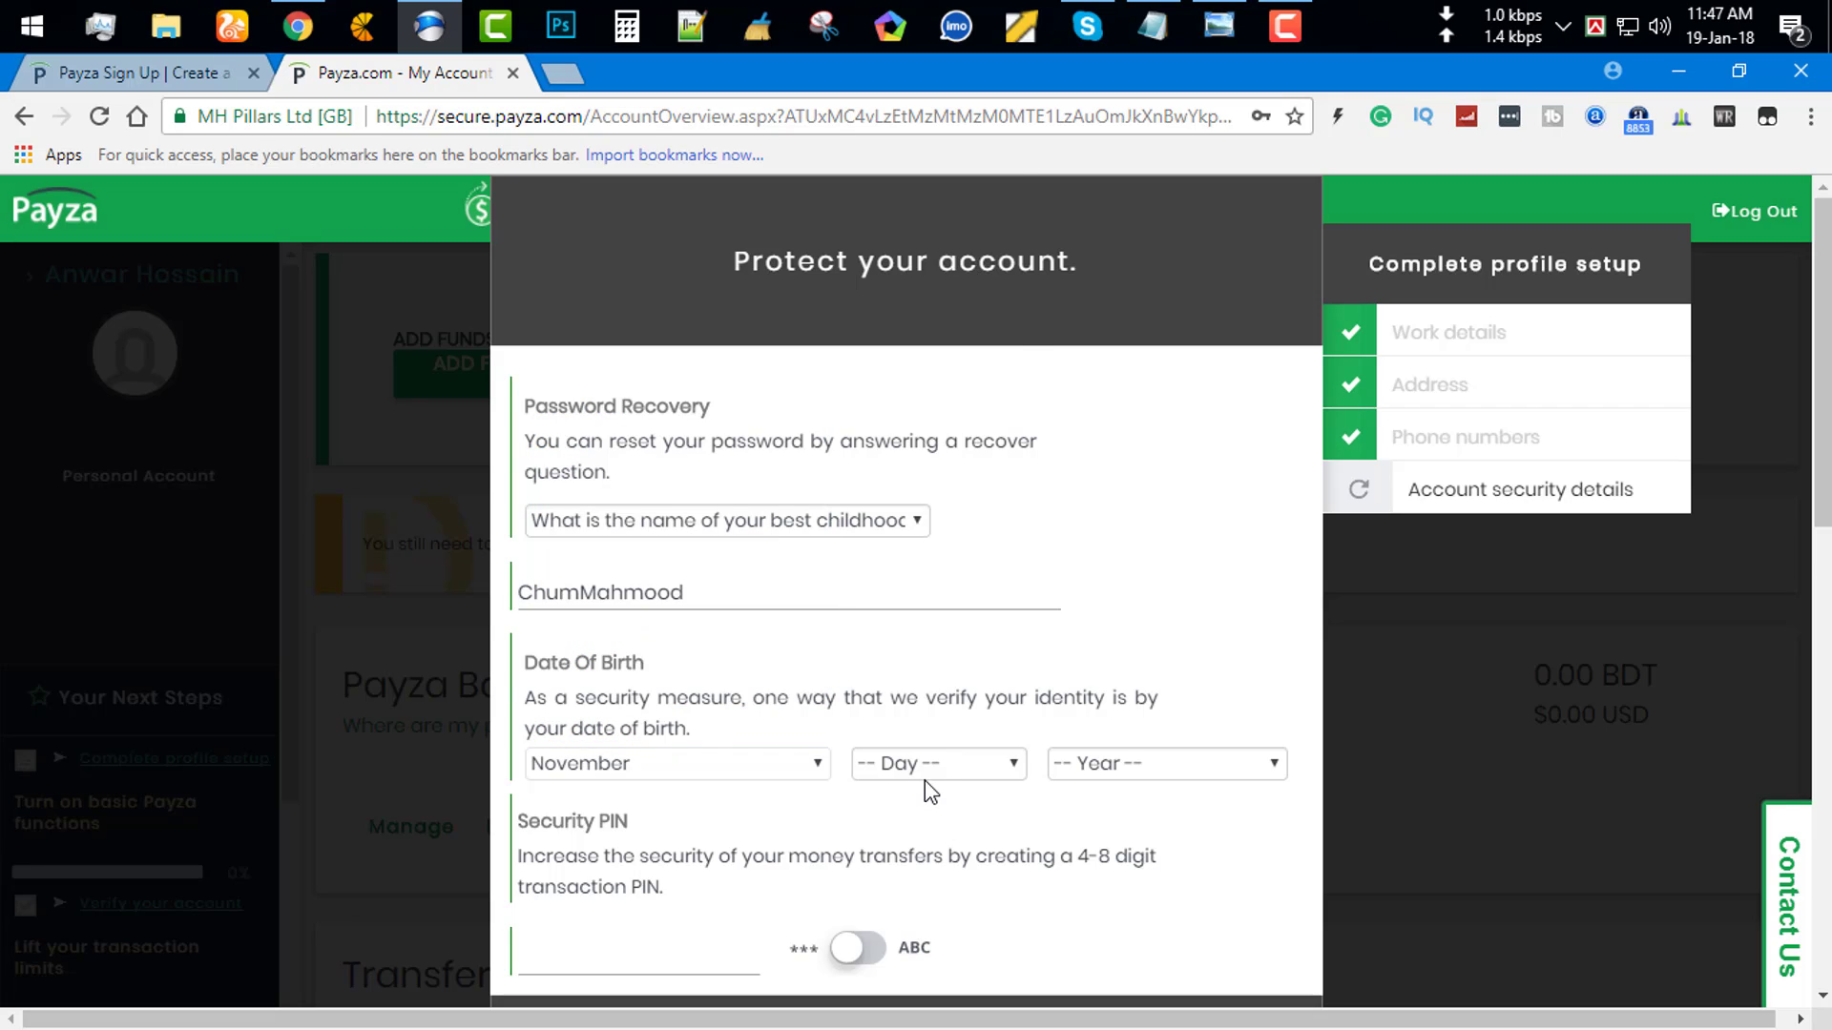
pyautogui.click(924, 769)
pyautogui.click(900, 465)
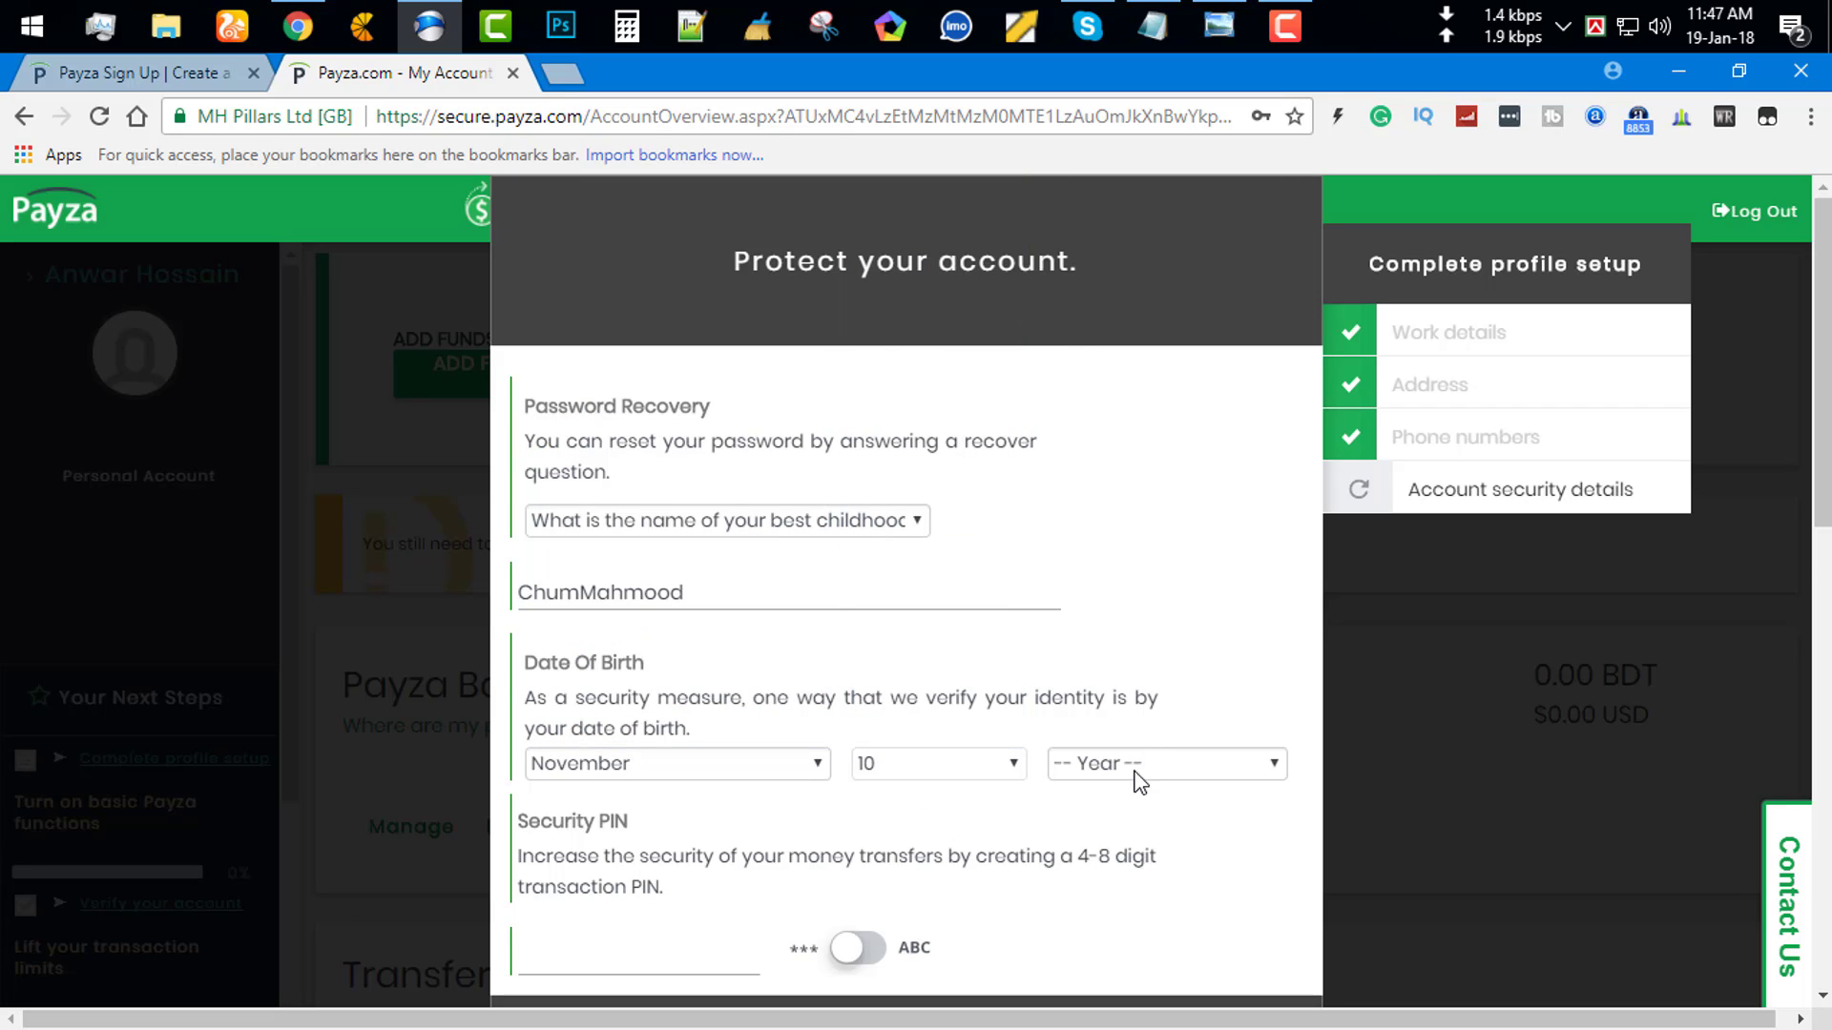
pyautogui.click(1186, 767)
pyautogui.write('1991')
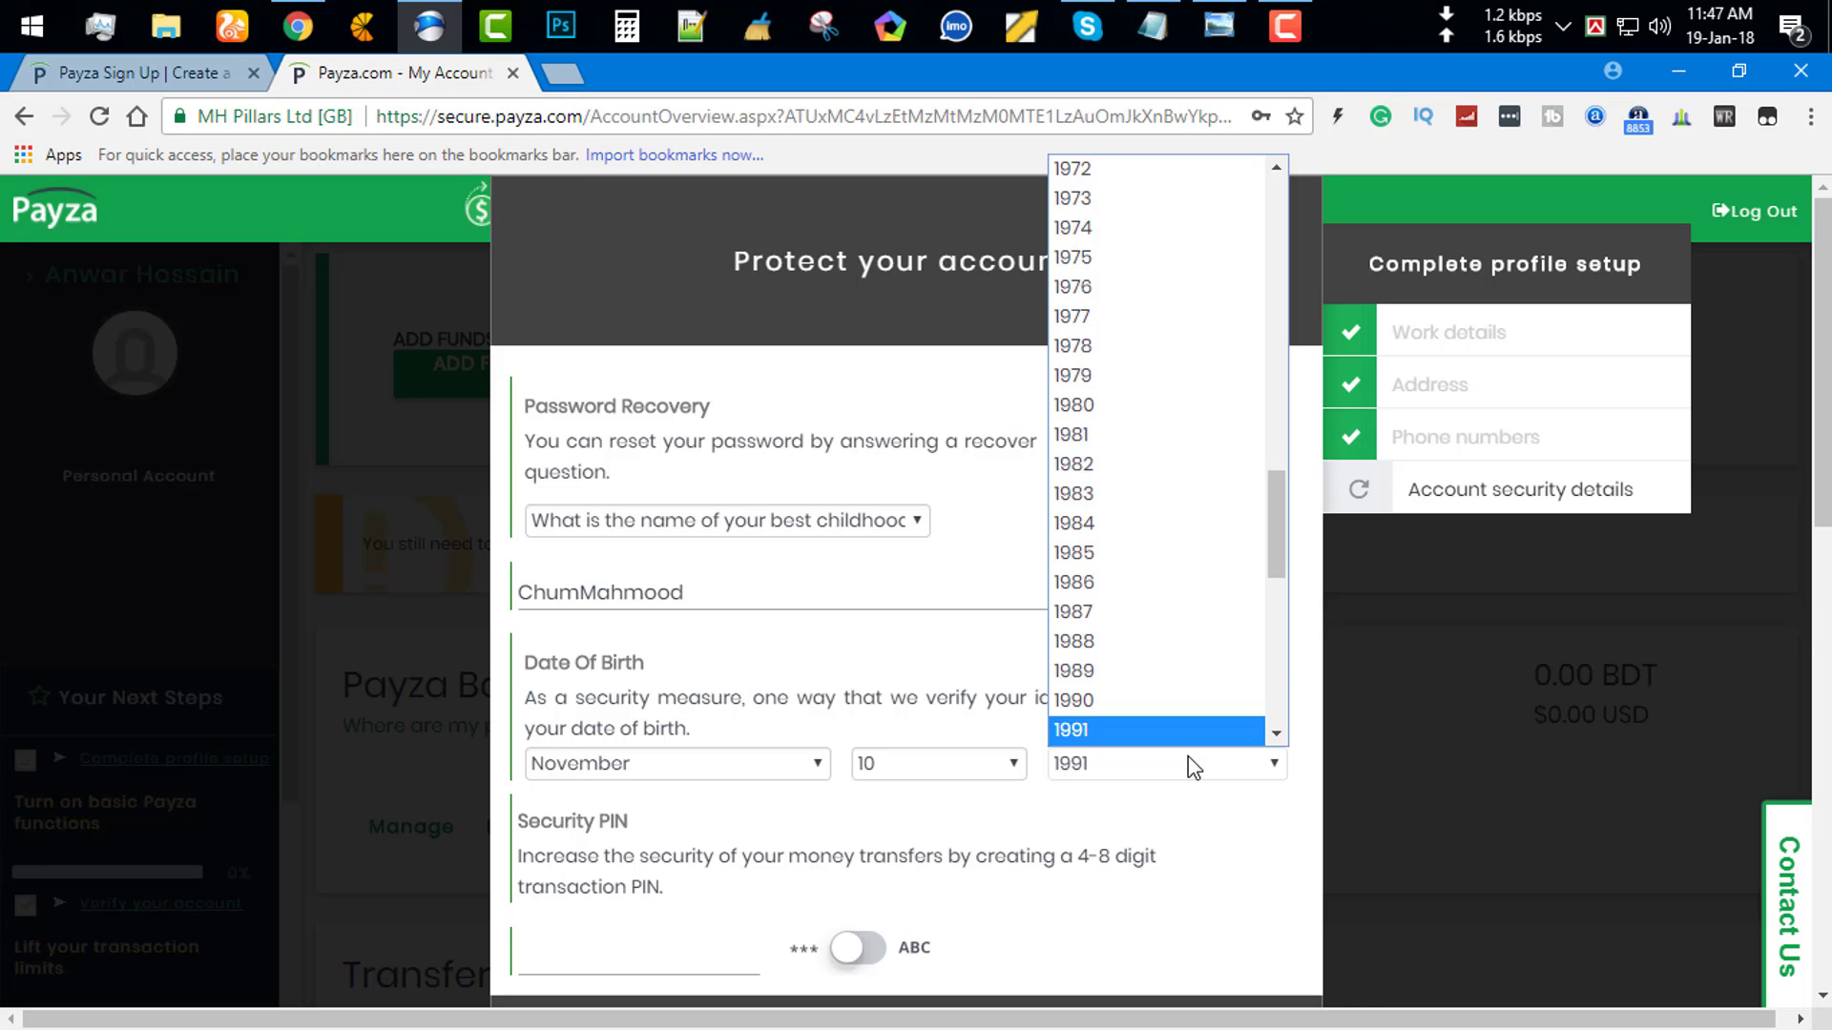
pyautogui.click(1200, 764)
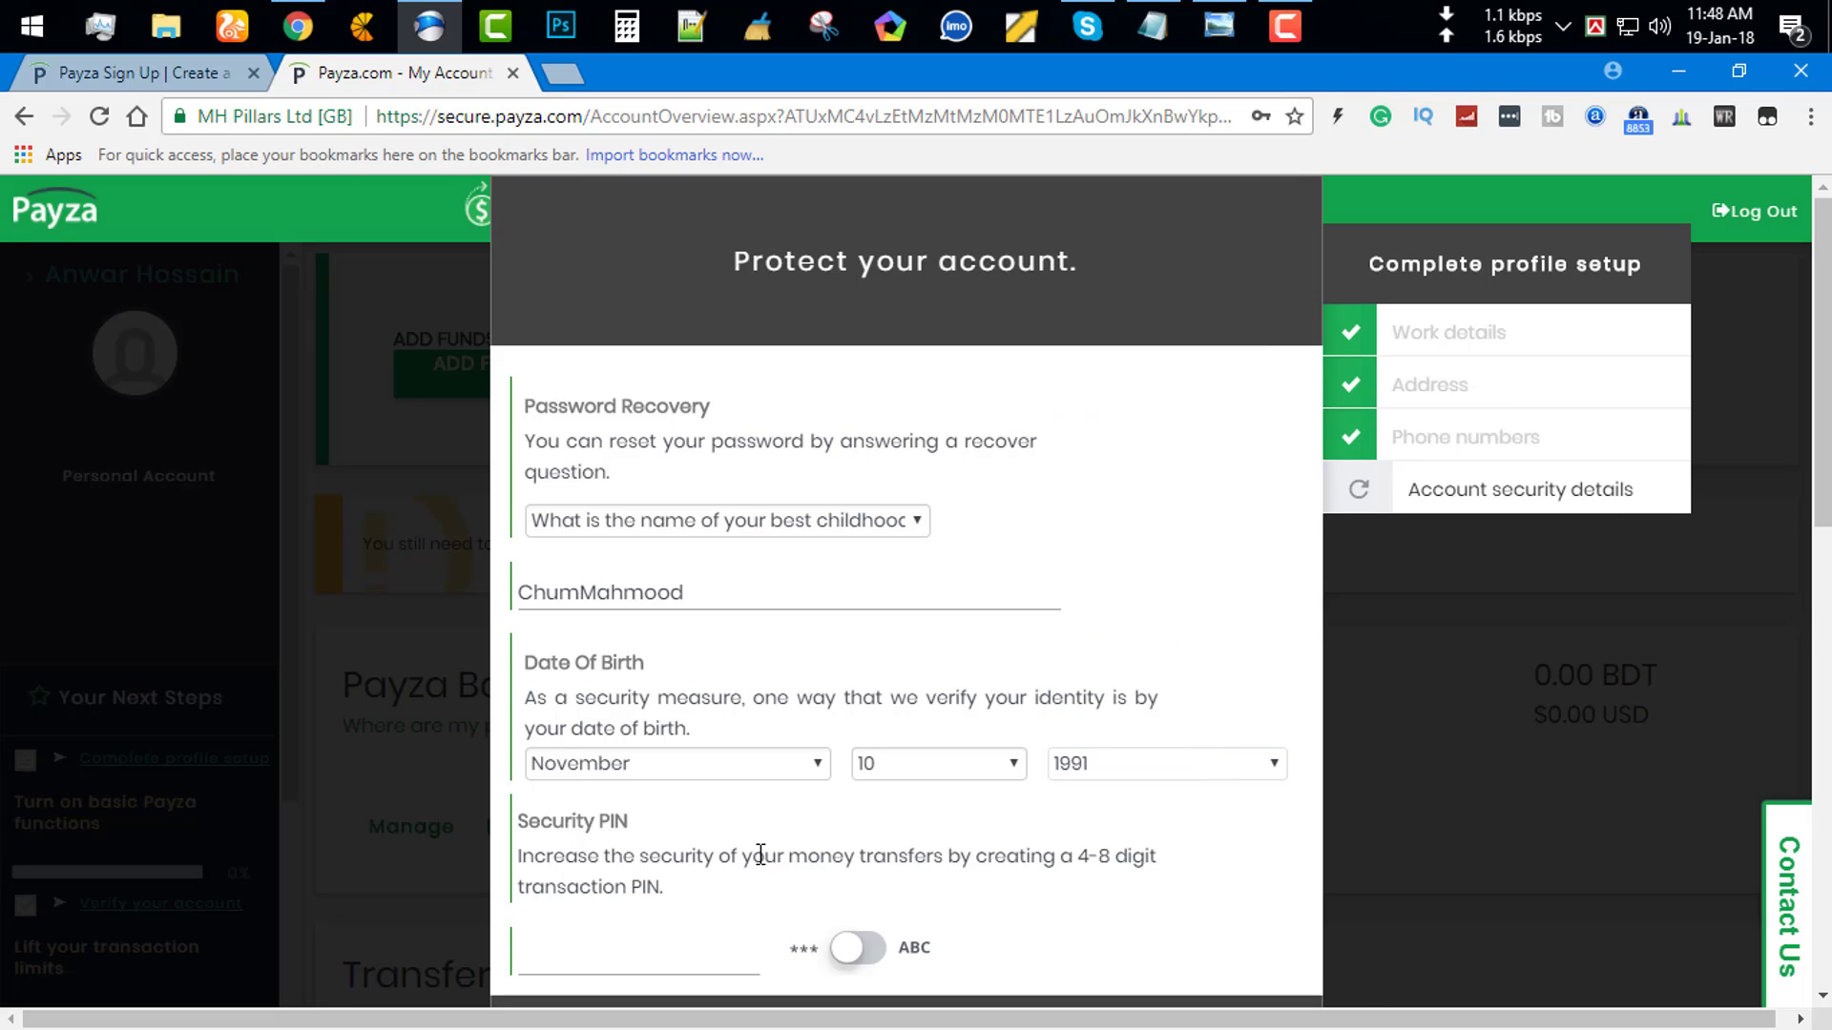
# Enter the security PIN and save the security details to finish setup
pyautogui.scroll(-2, 760, 854)
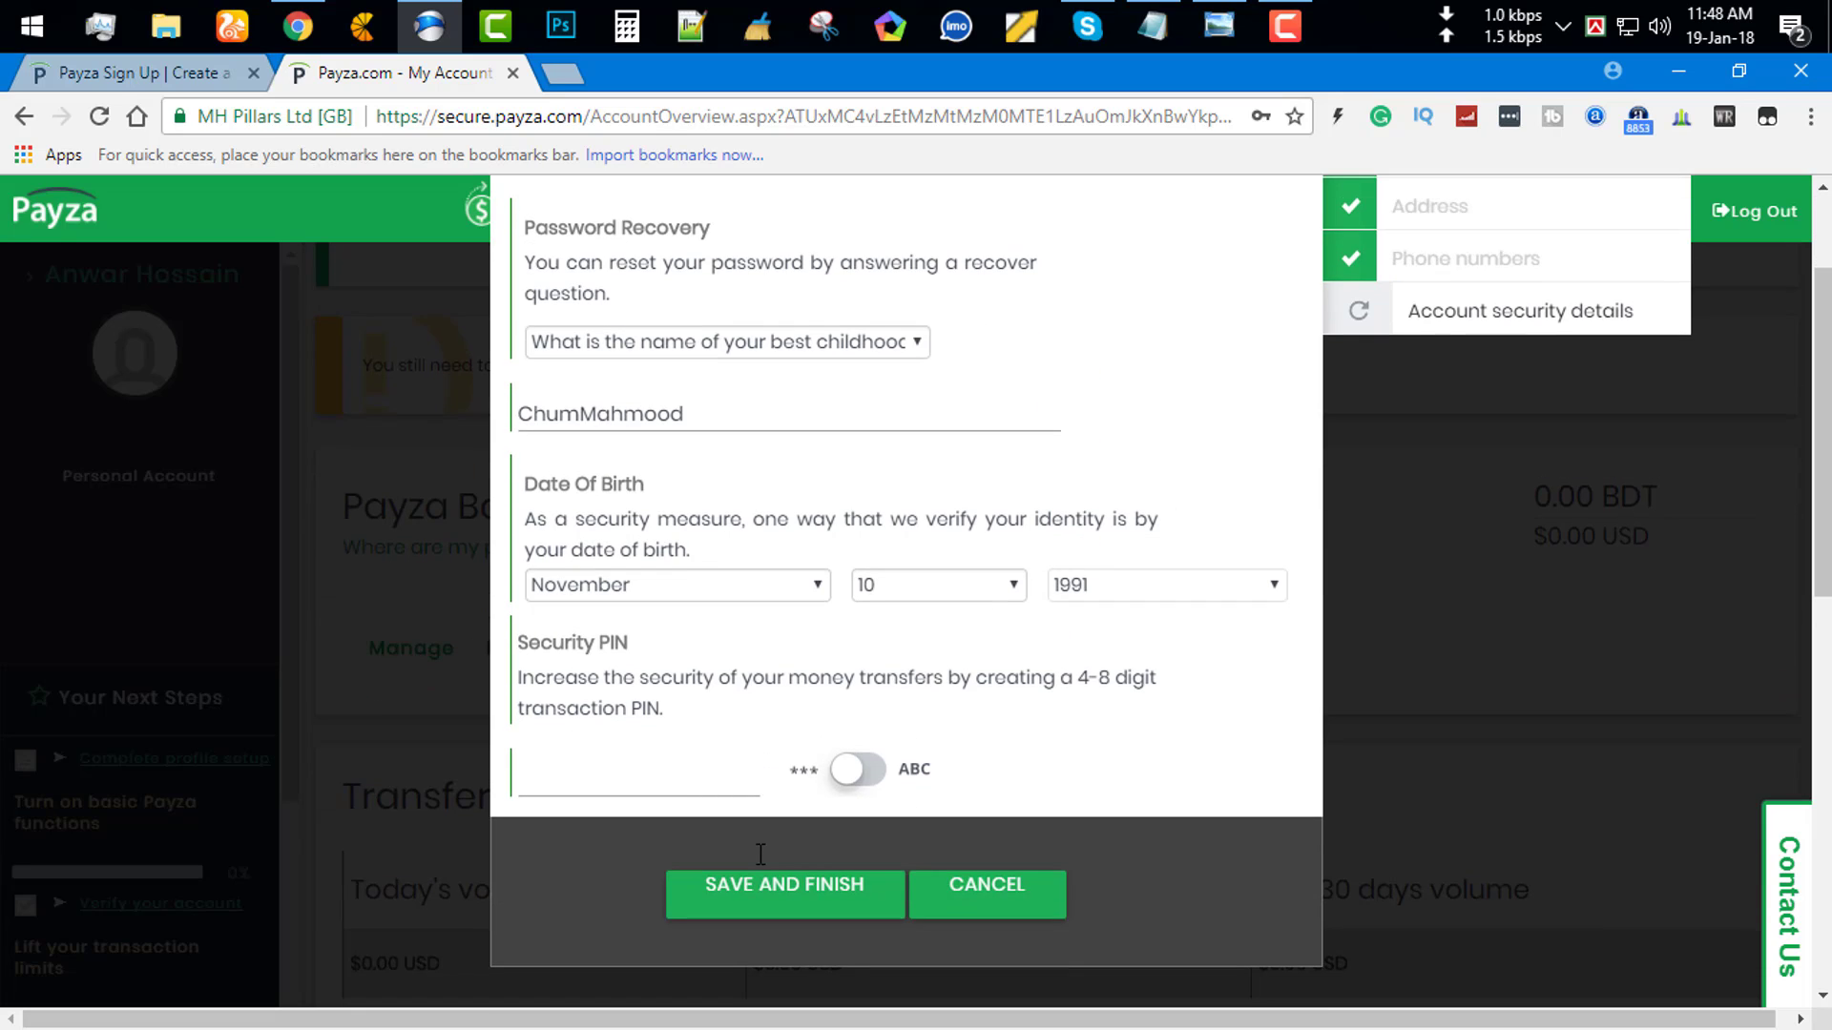
pyautogui.click(682, 771)
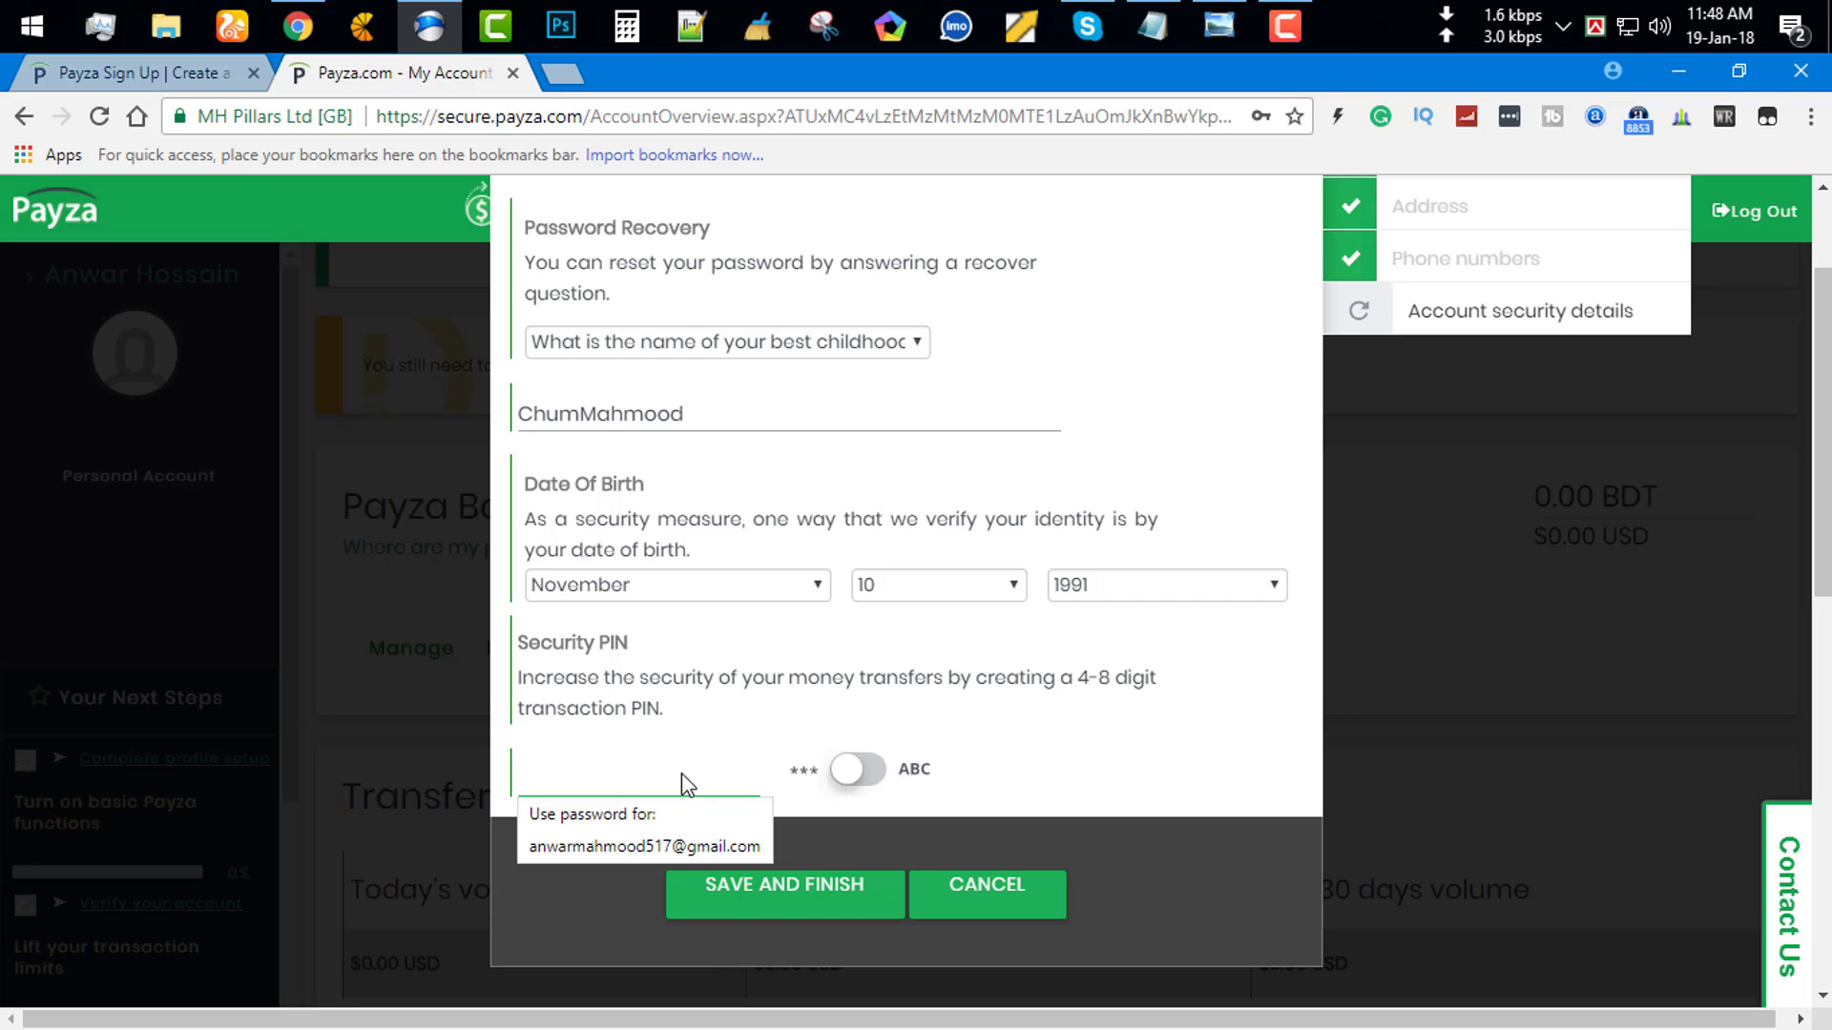
pyautogui.click(668, 830)
pyautogui.click(818, 892)
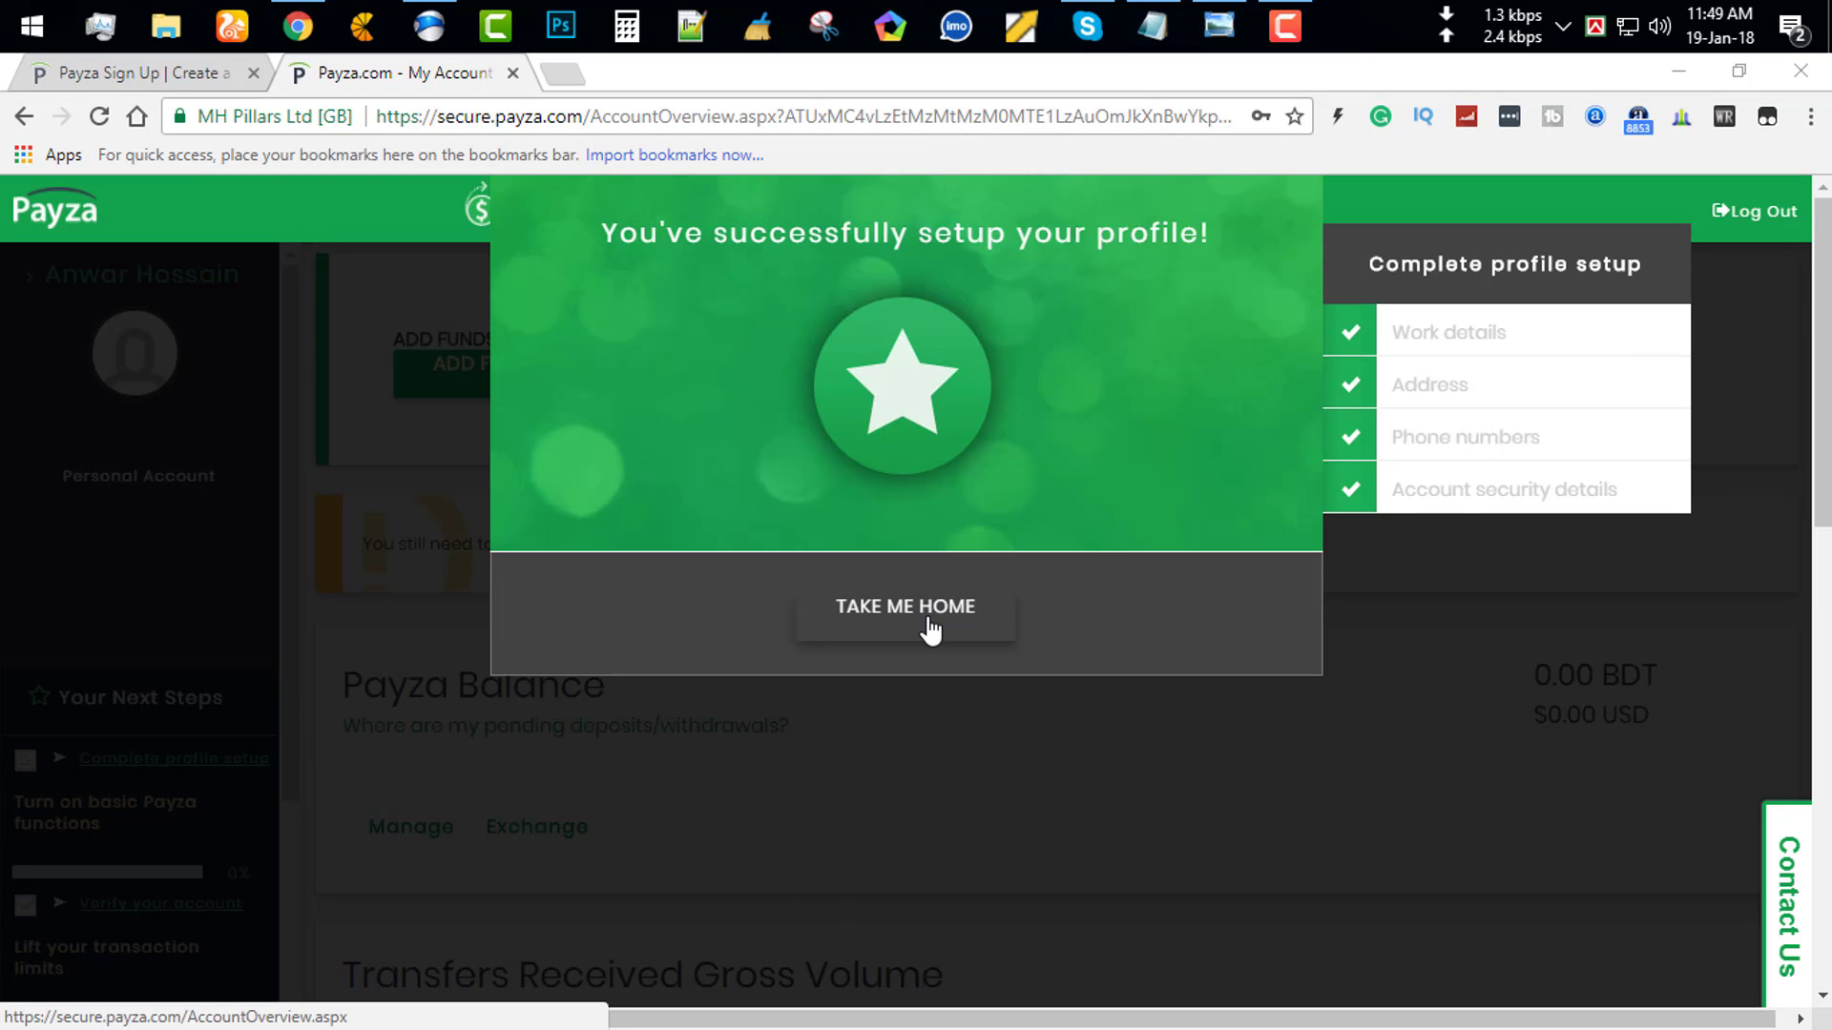
# Go from the success screen to Advanced Security and type a custom avatar welcome message
pyautogui.click(927, 618)
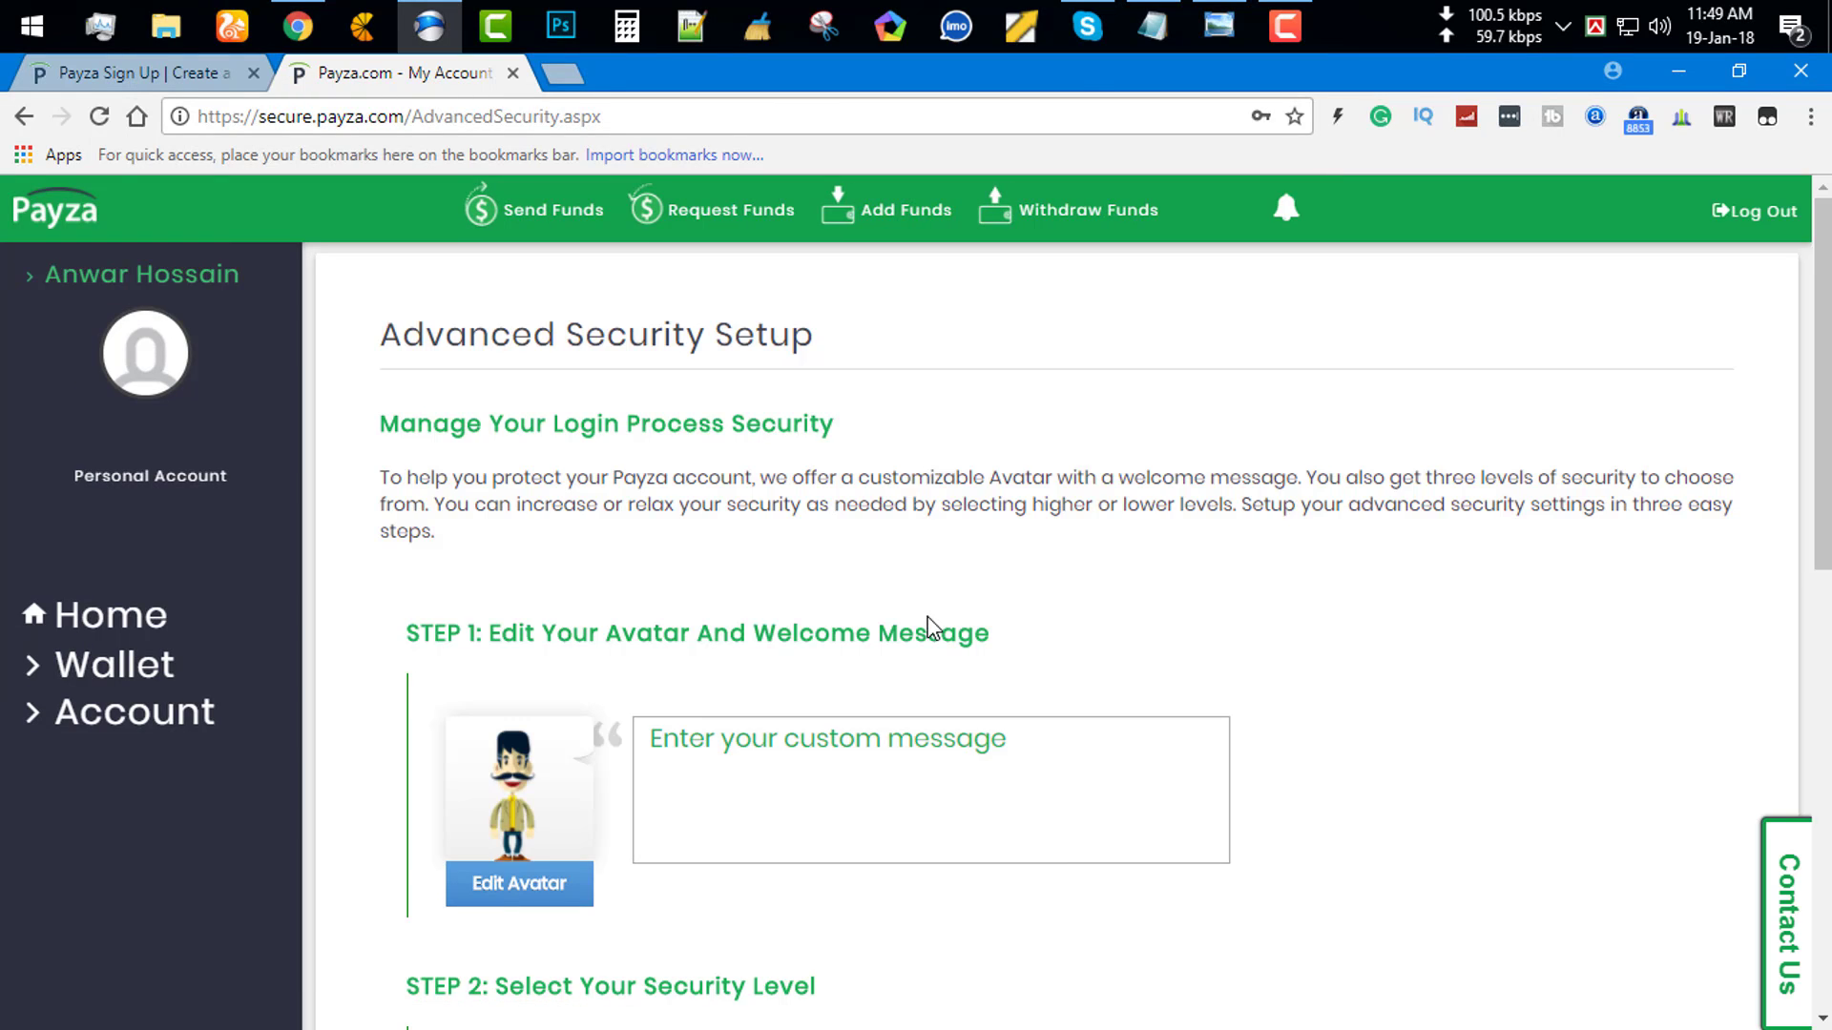
pyautogui.scroll(-2, 924, 748)
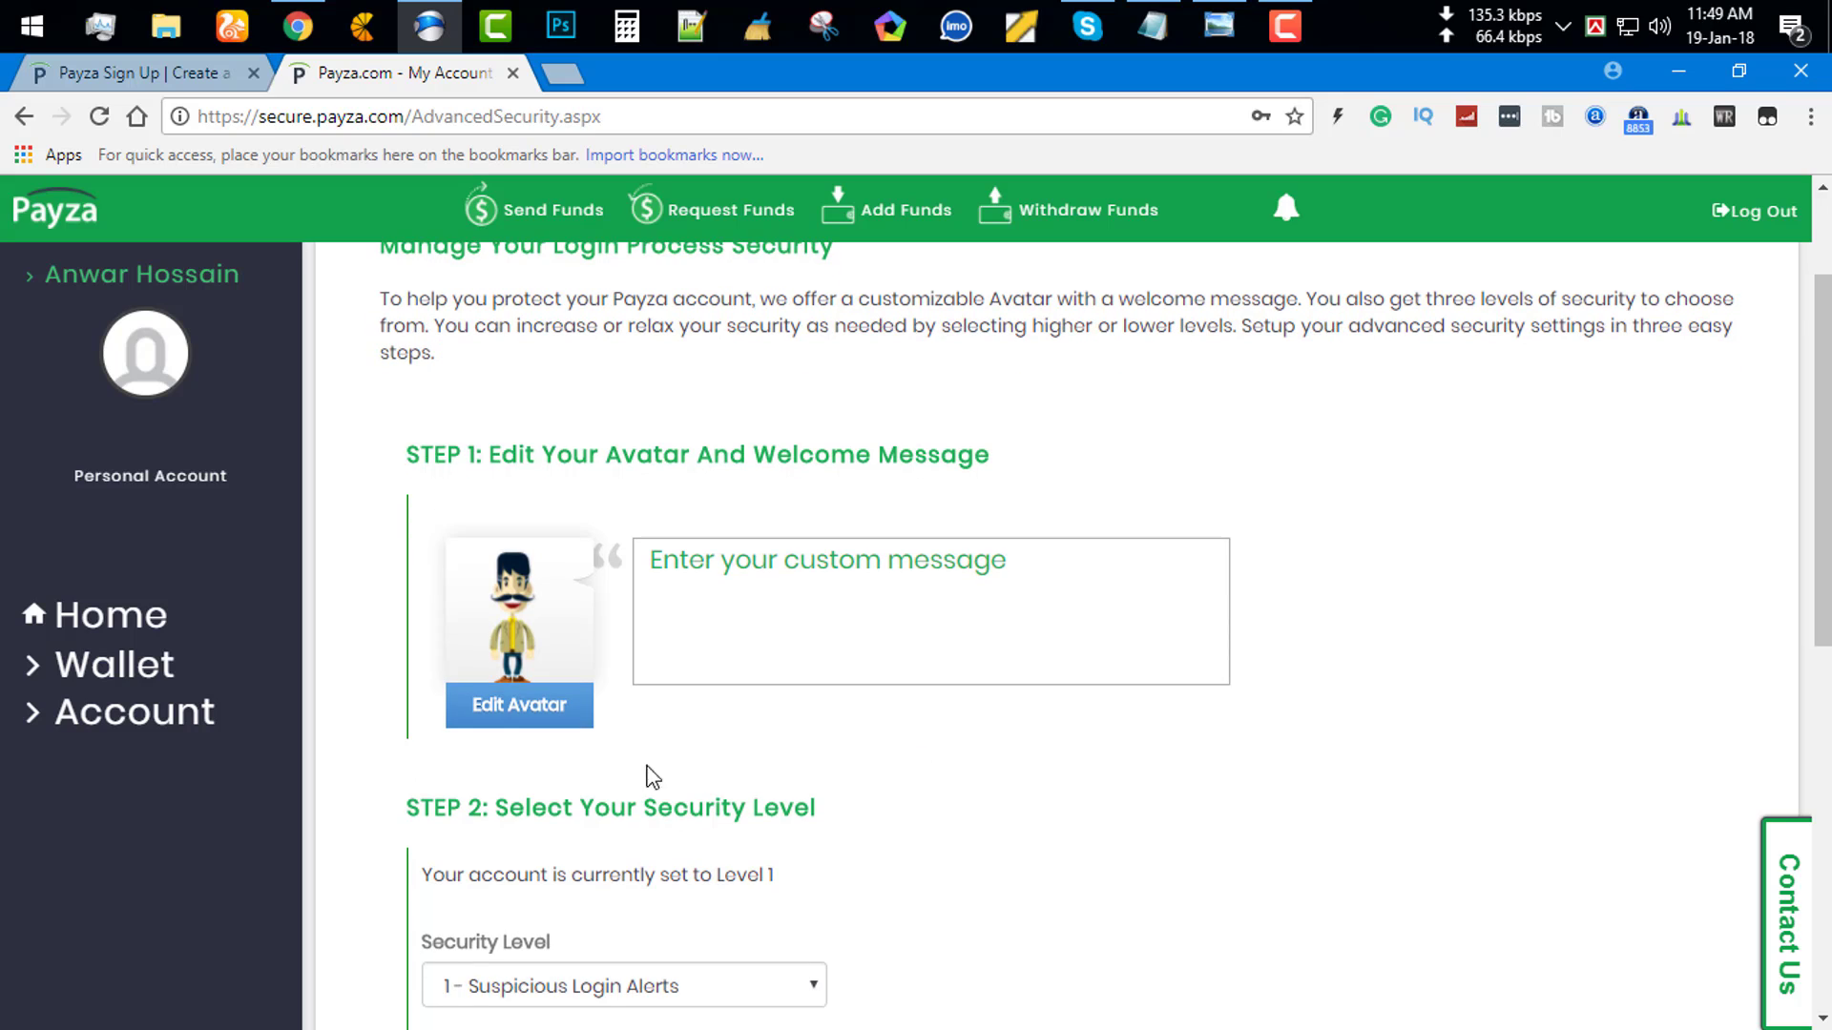
pyautogui.click(852, 586)
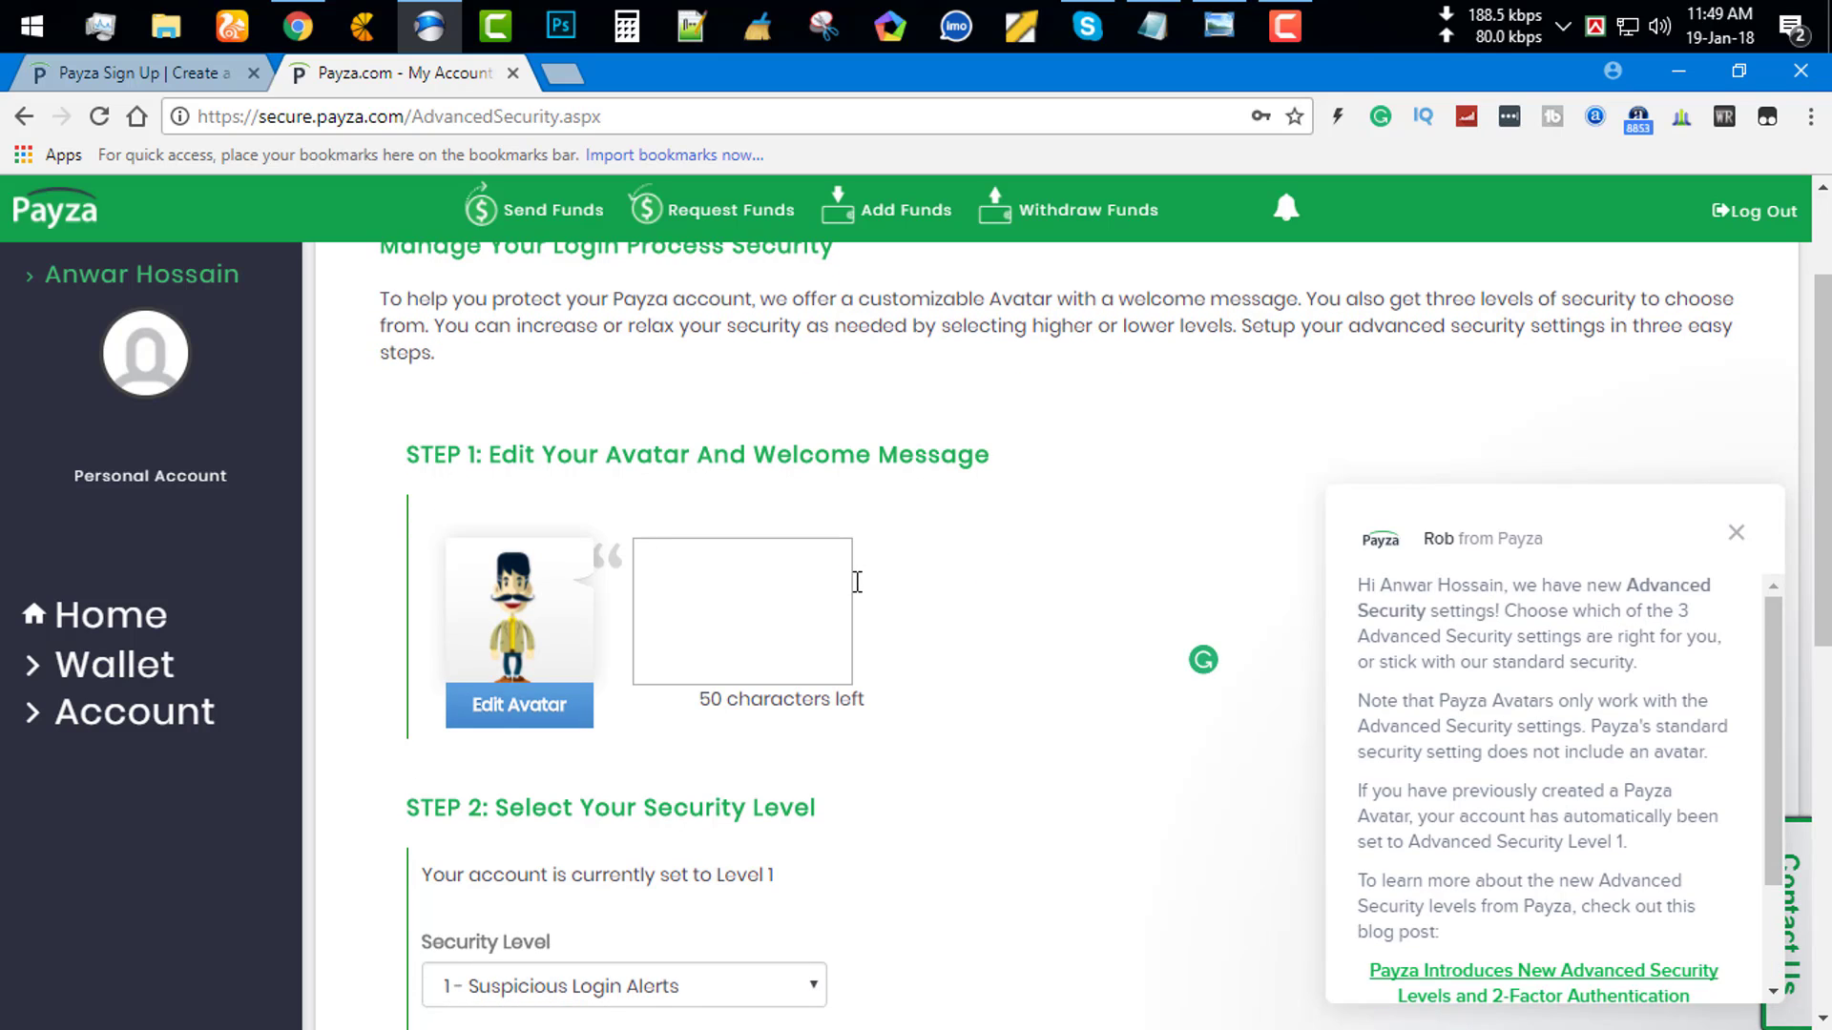
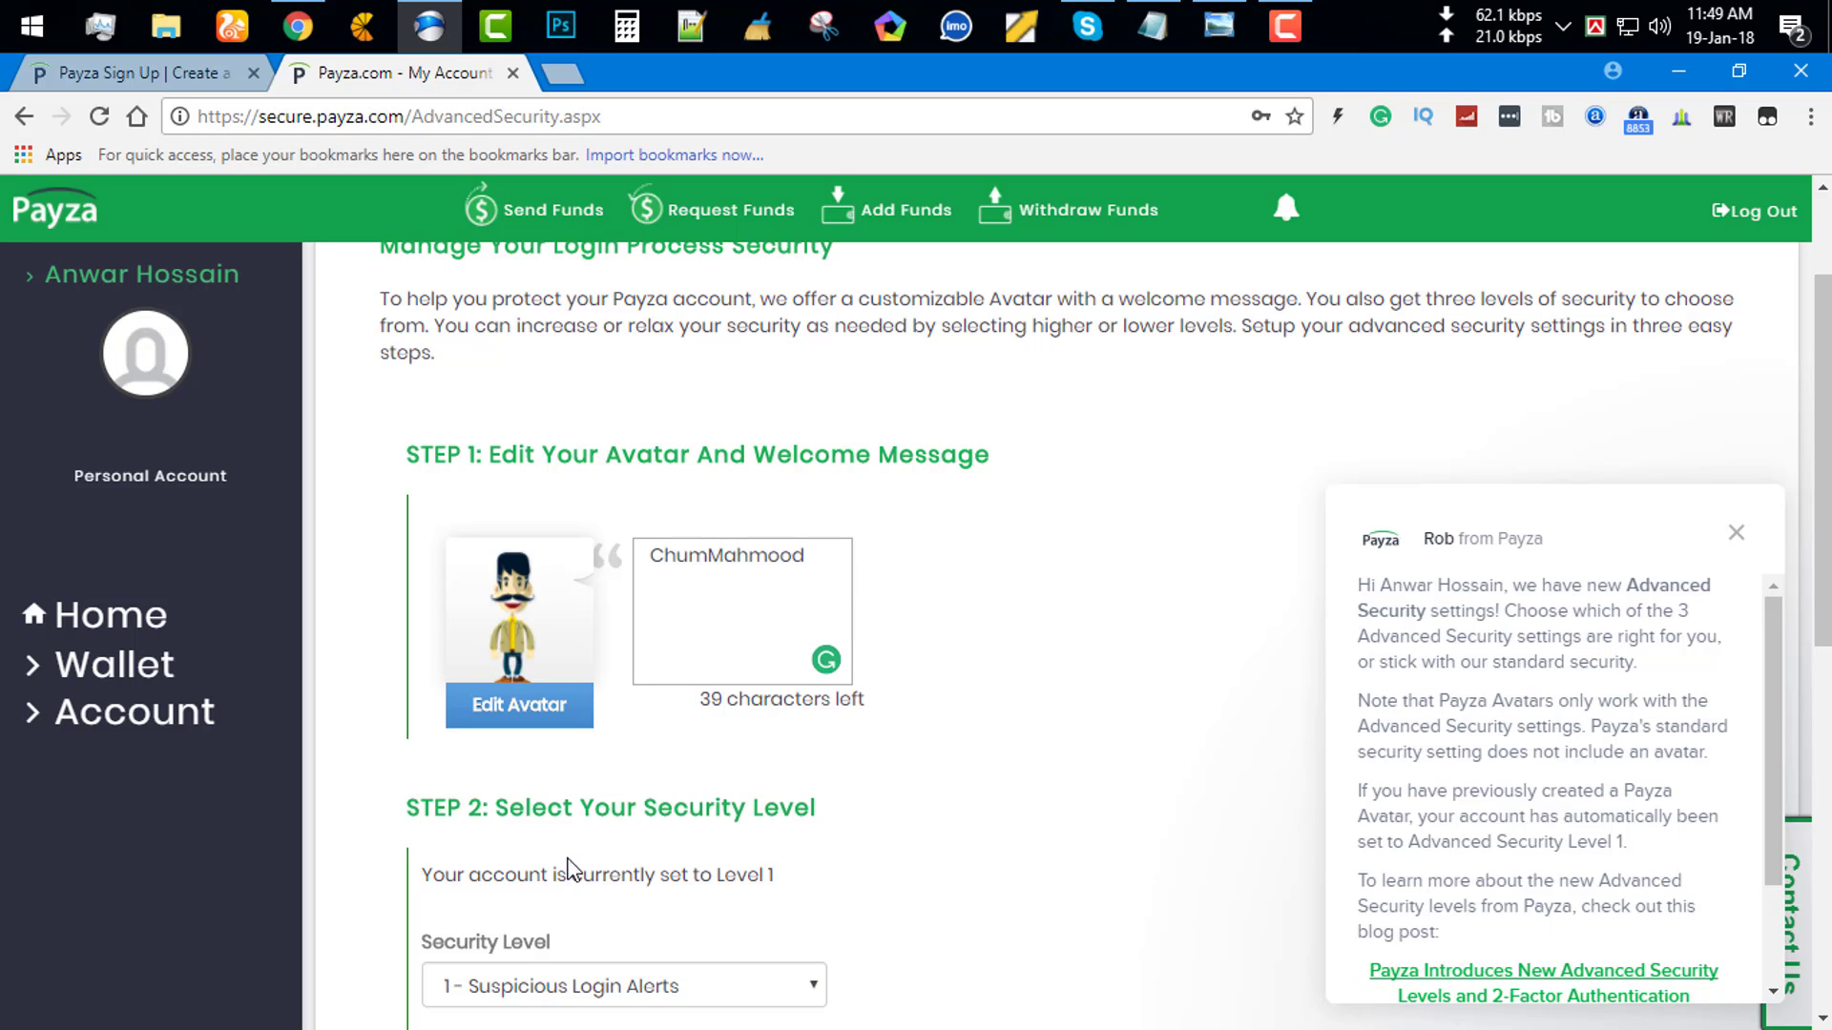
pyautogui.scroll(-2, 615, 834)
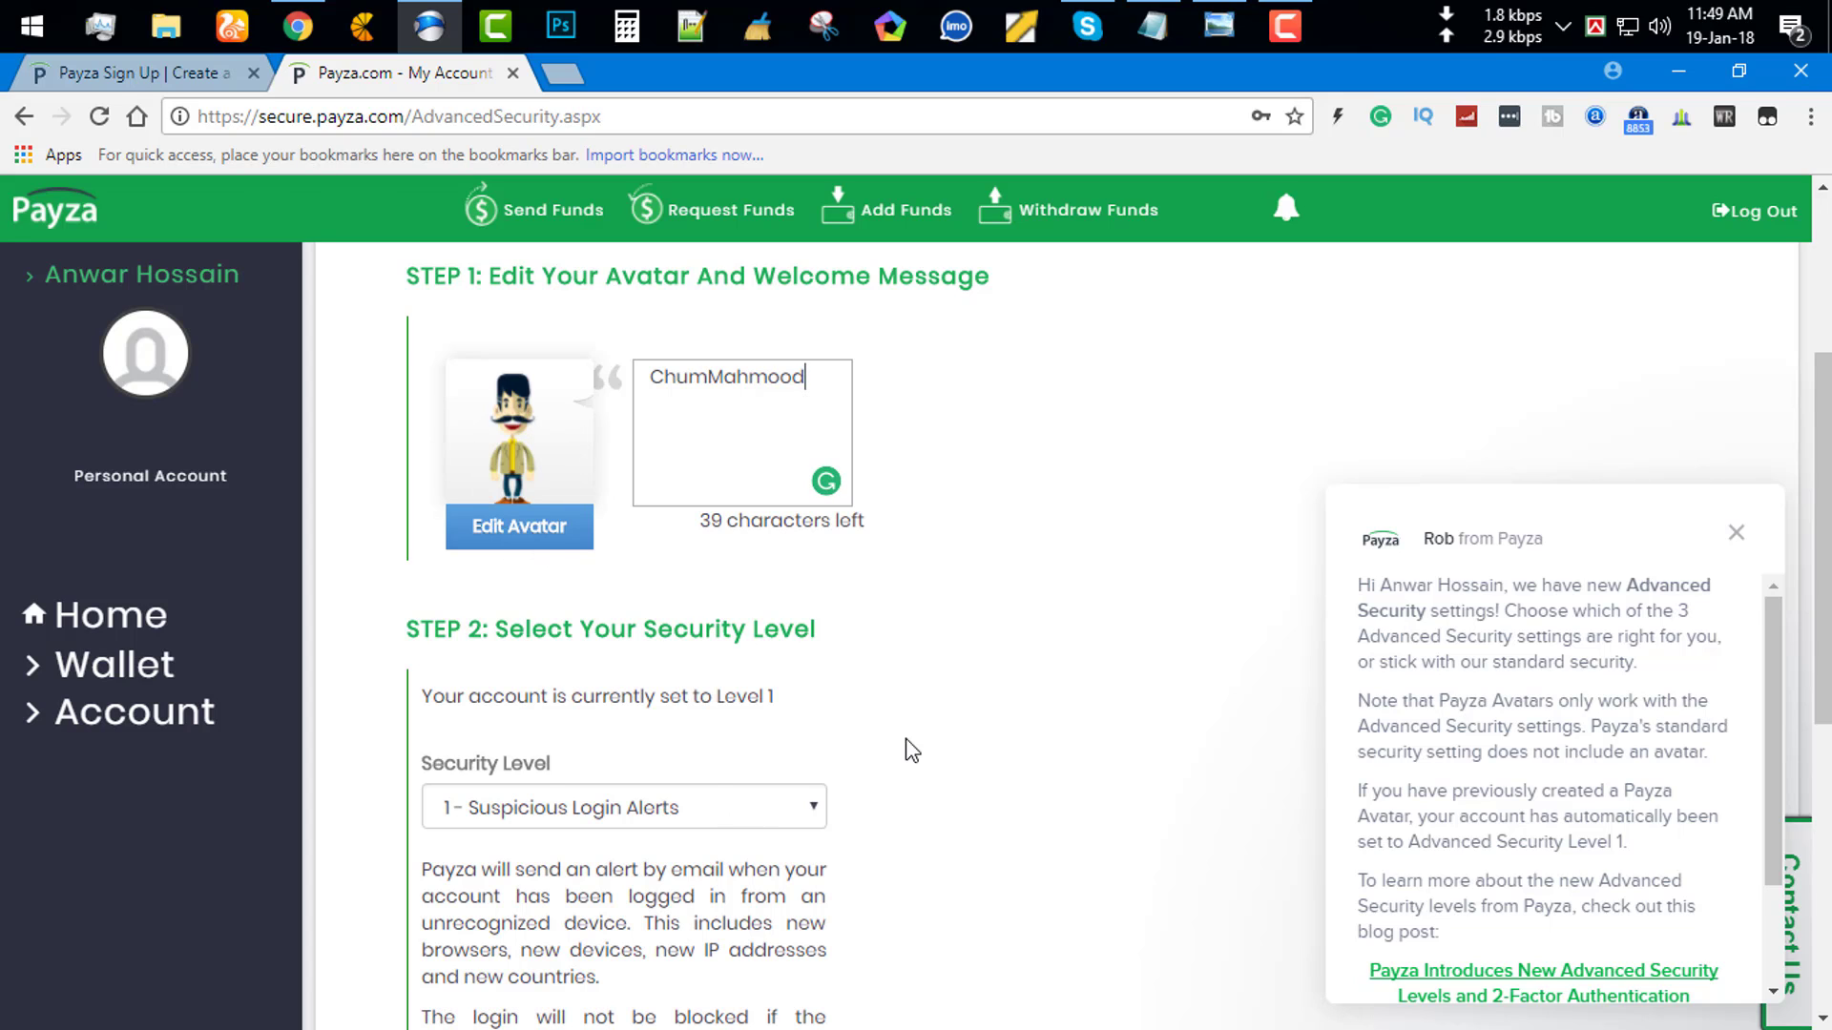
# Compare the security levels, dismiss the chat message, and settle on Suspicious Login Alerts
pyautogui.scroll(-4, 908, 748)
pyautogui.click(598, 452)
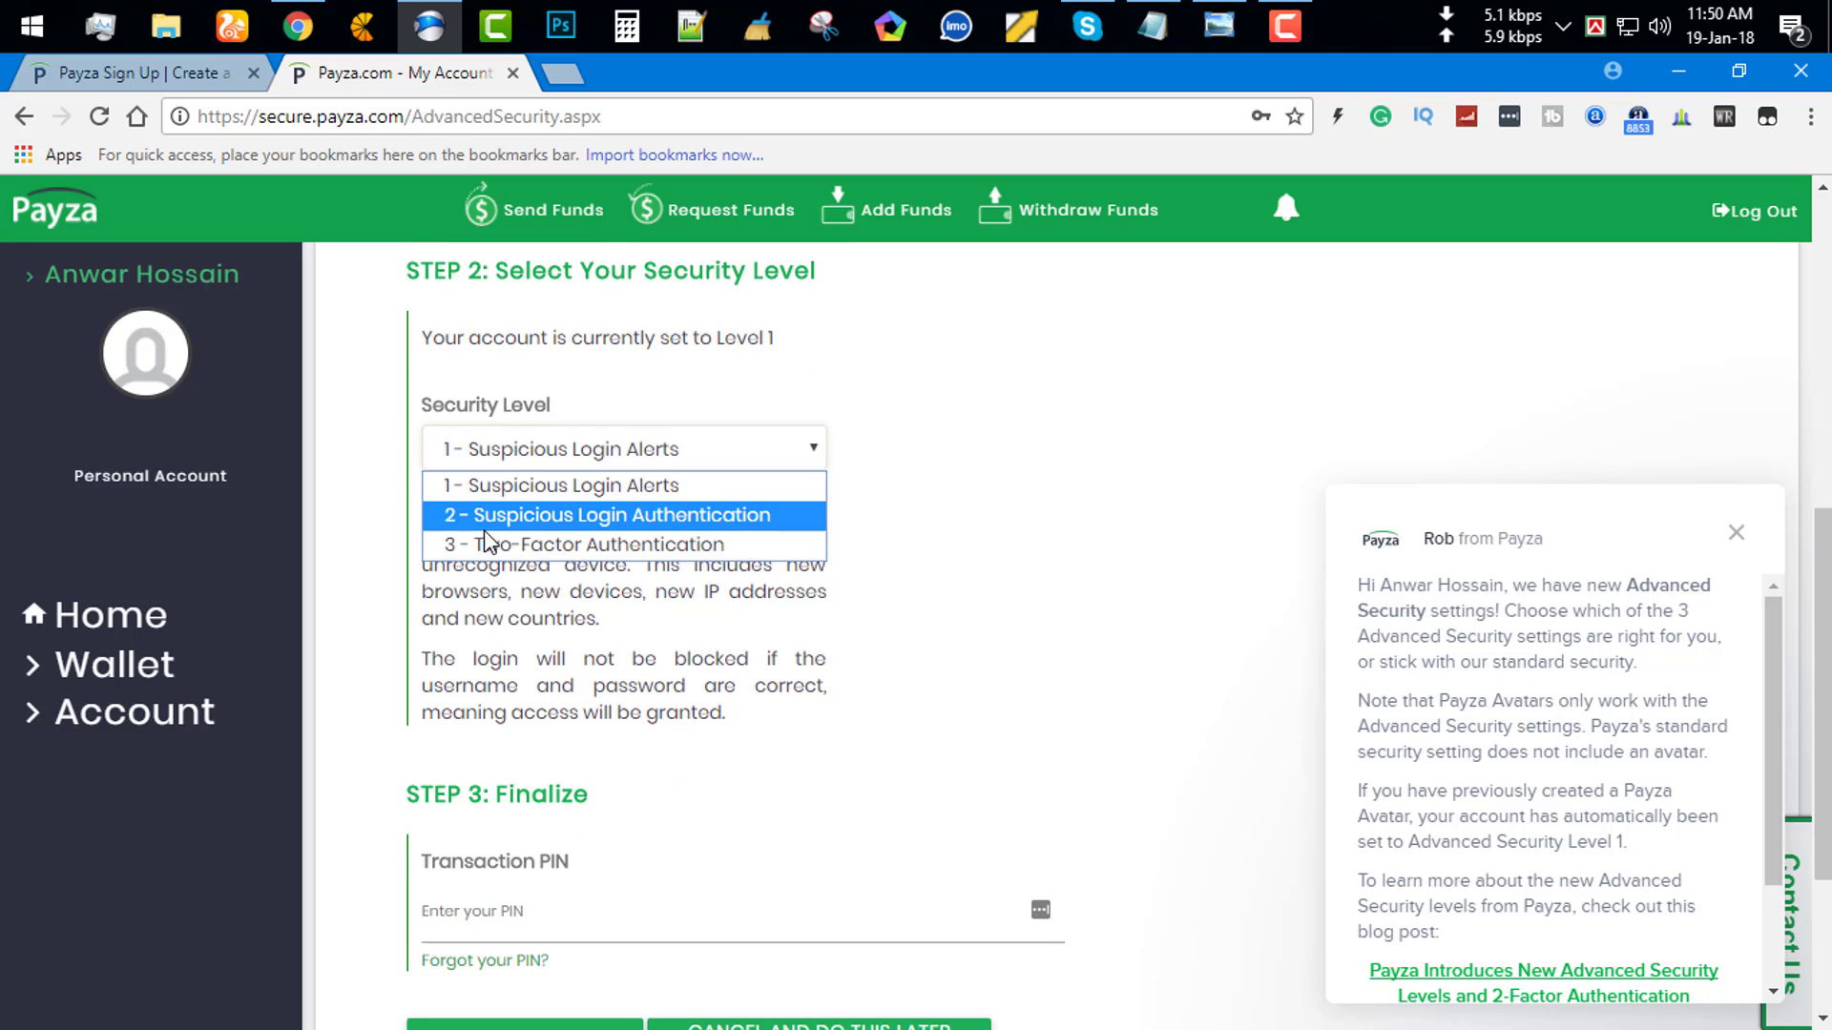
pyautogui.click(665, 516)
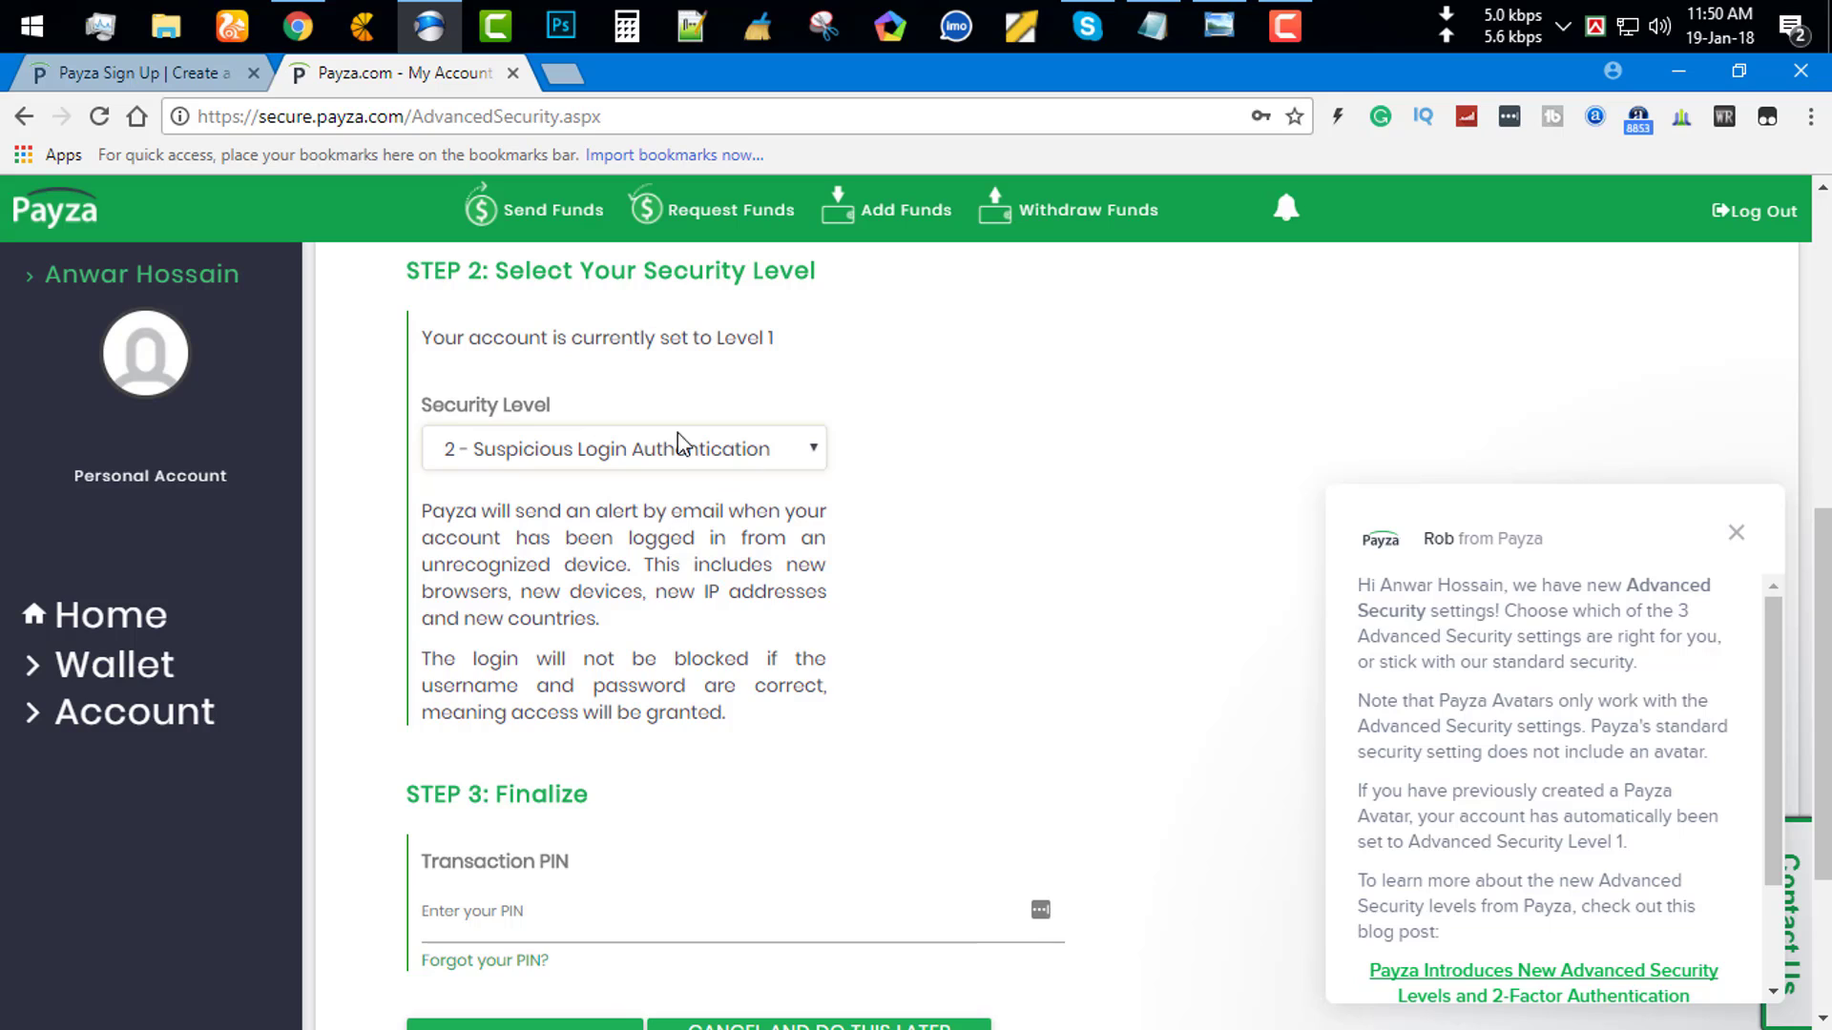
pyautogui.click(659, 462)
pyautogui.click(649, 479)
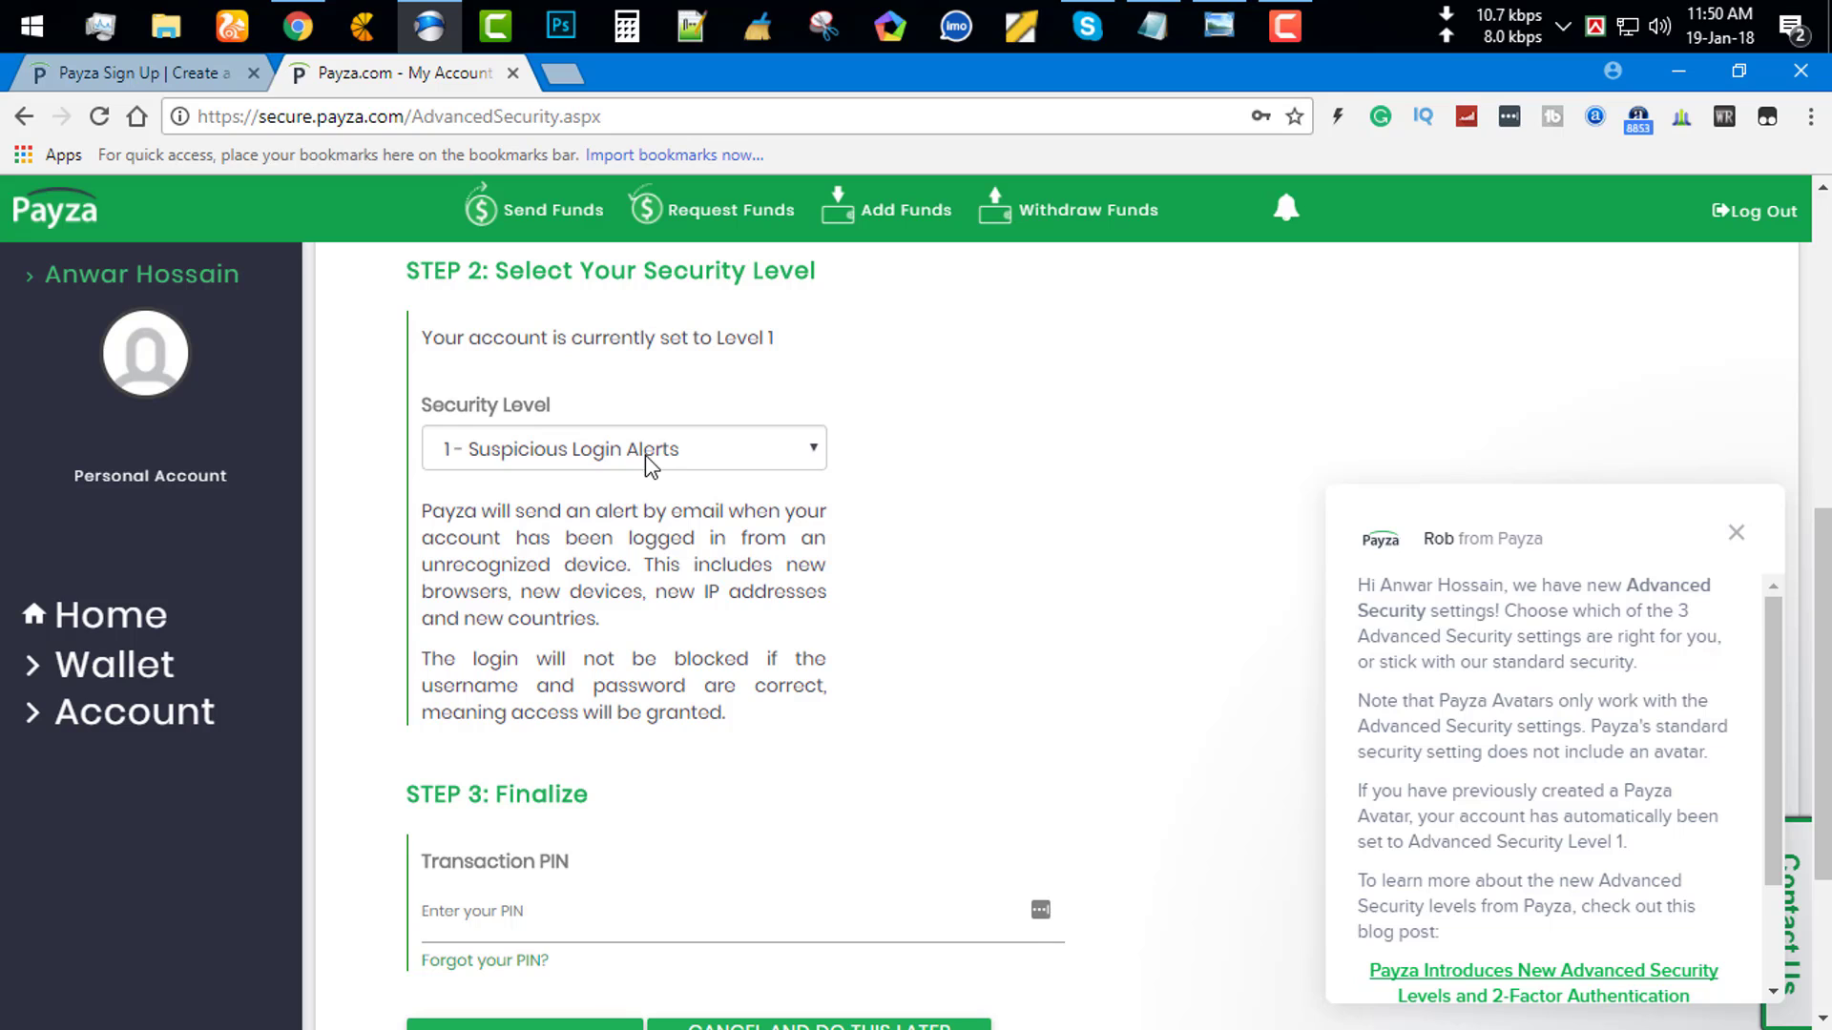
pyautogui.click(649, 464)
pyautogui.click(645, 512)
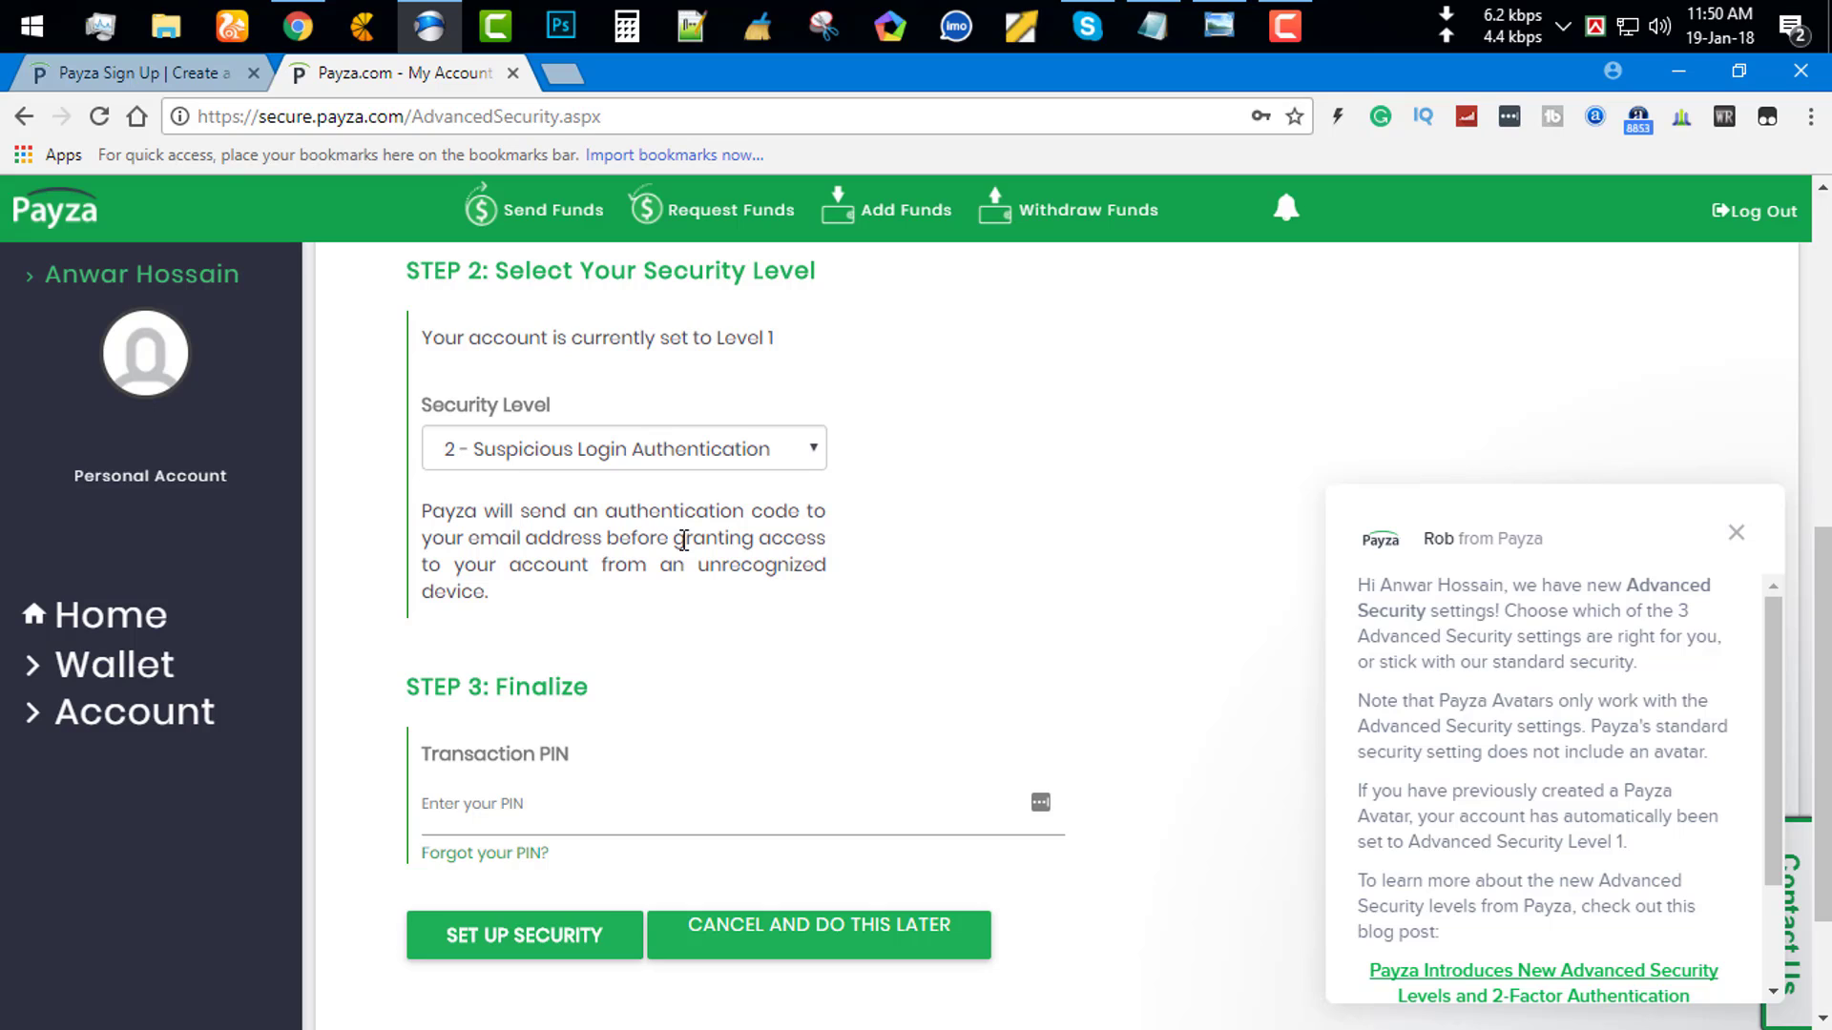
pyautogui.click(1737, 534)
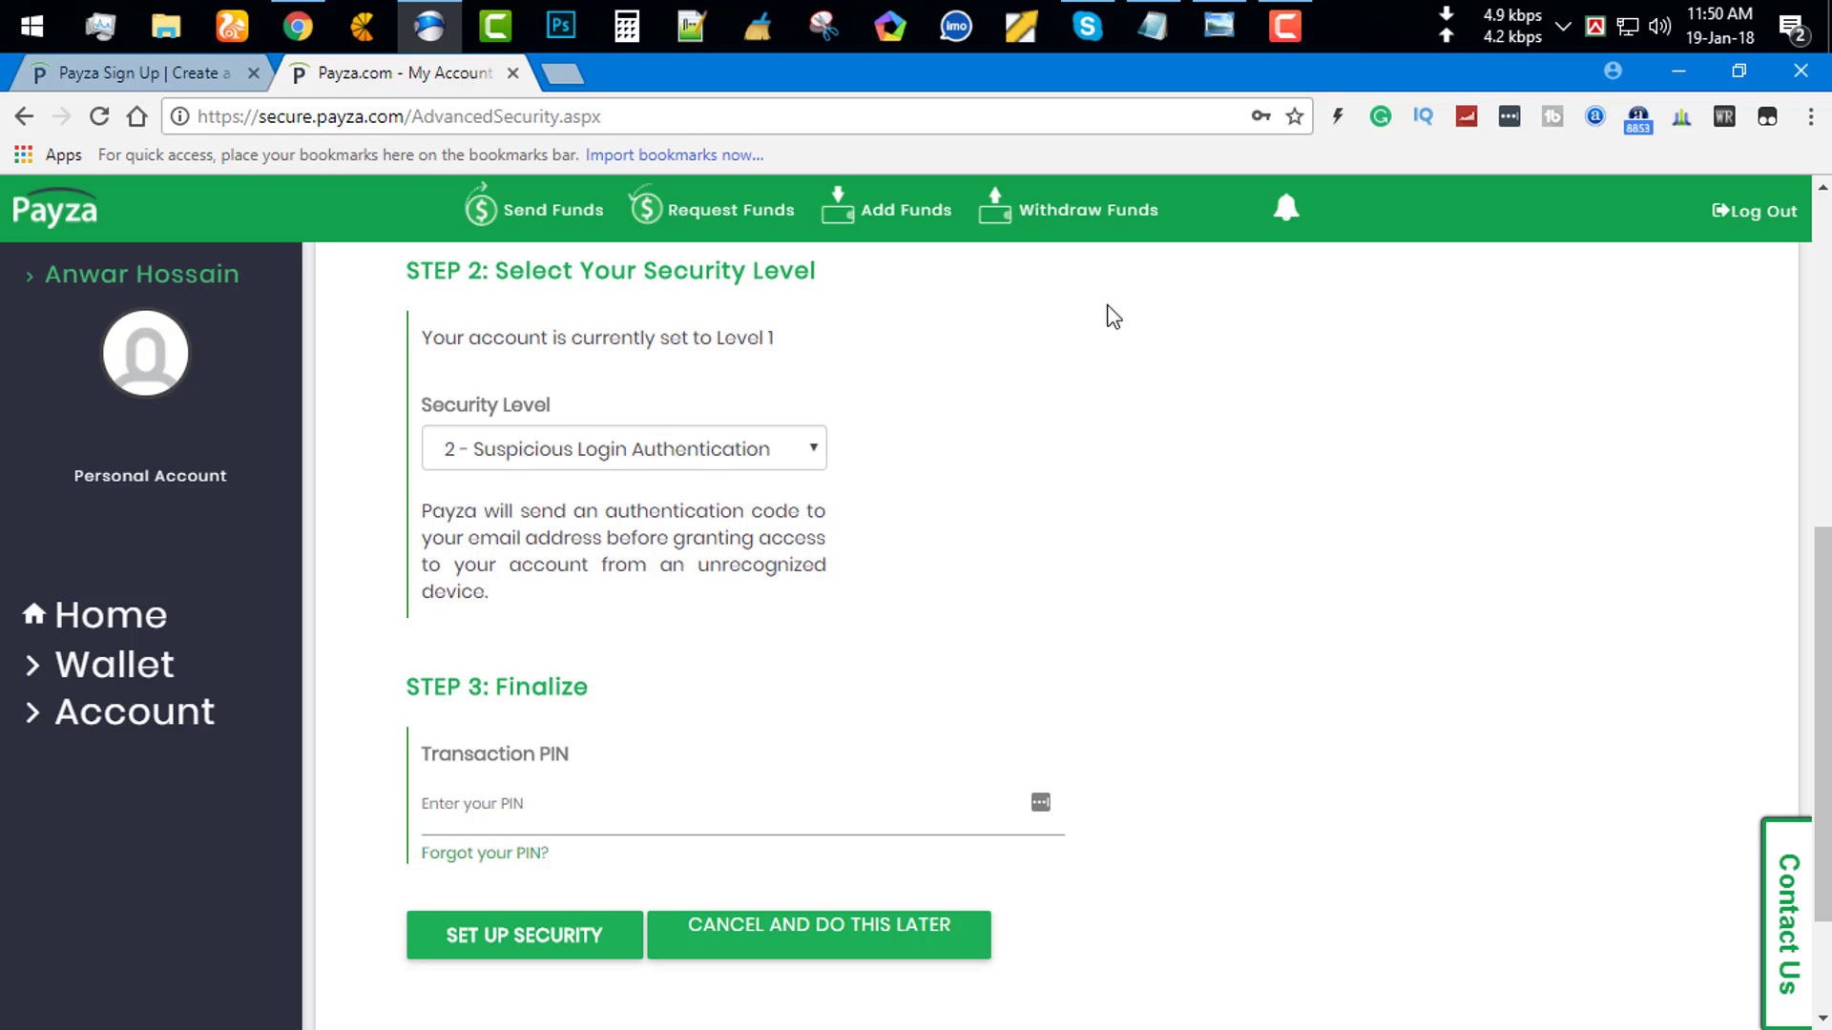
pyautogui.click(722, 448)
pyautogui.click(649, 544)
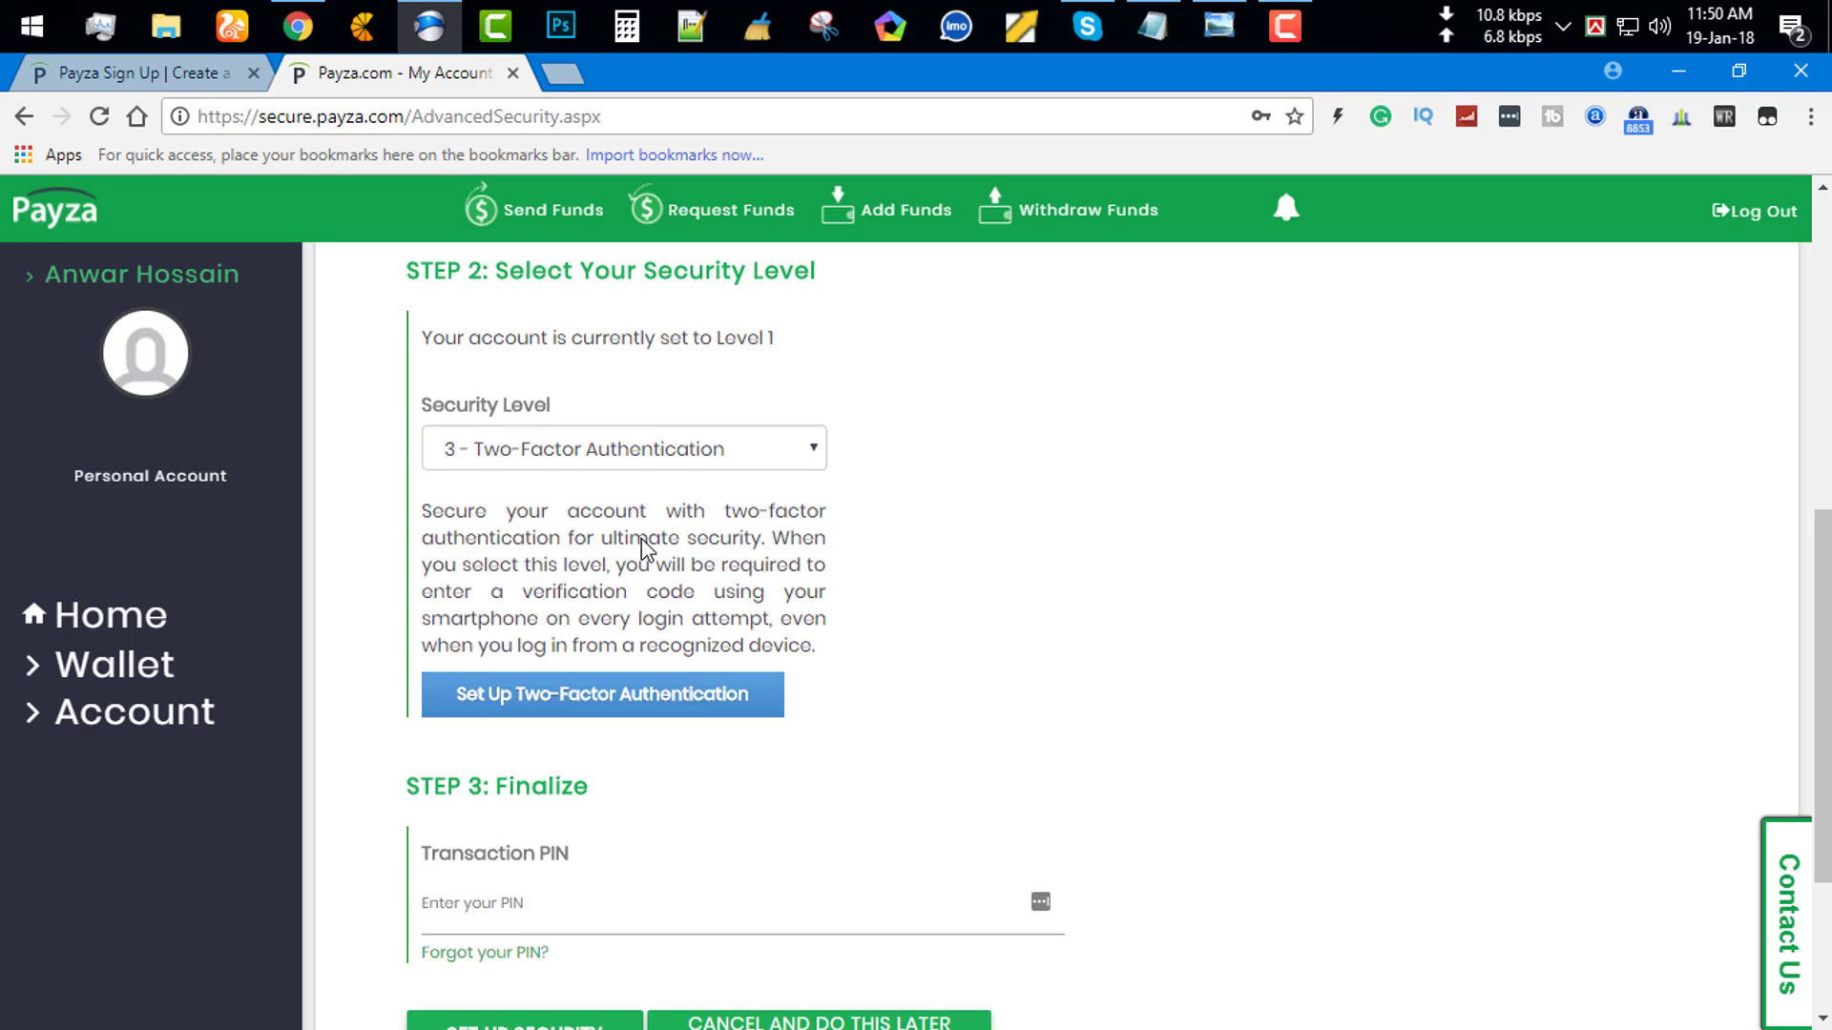
pyautogui.click(658, 460)
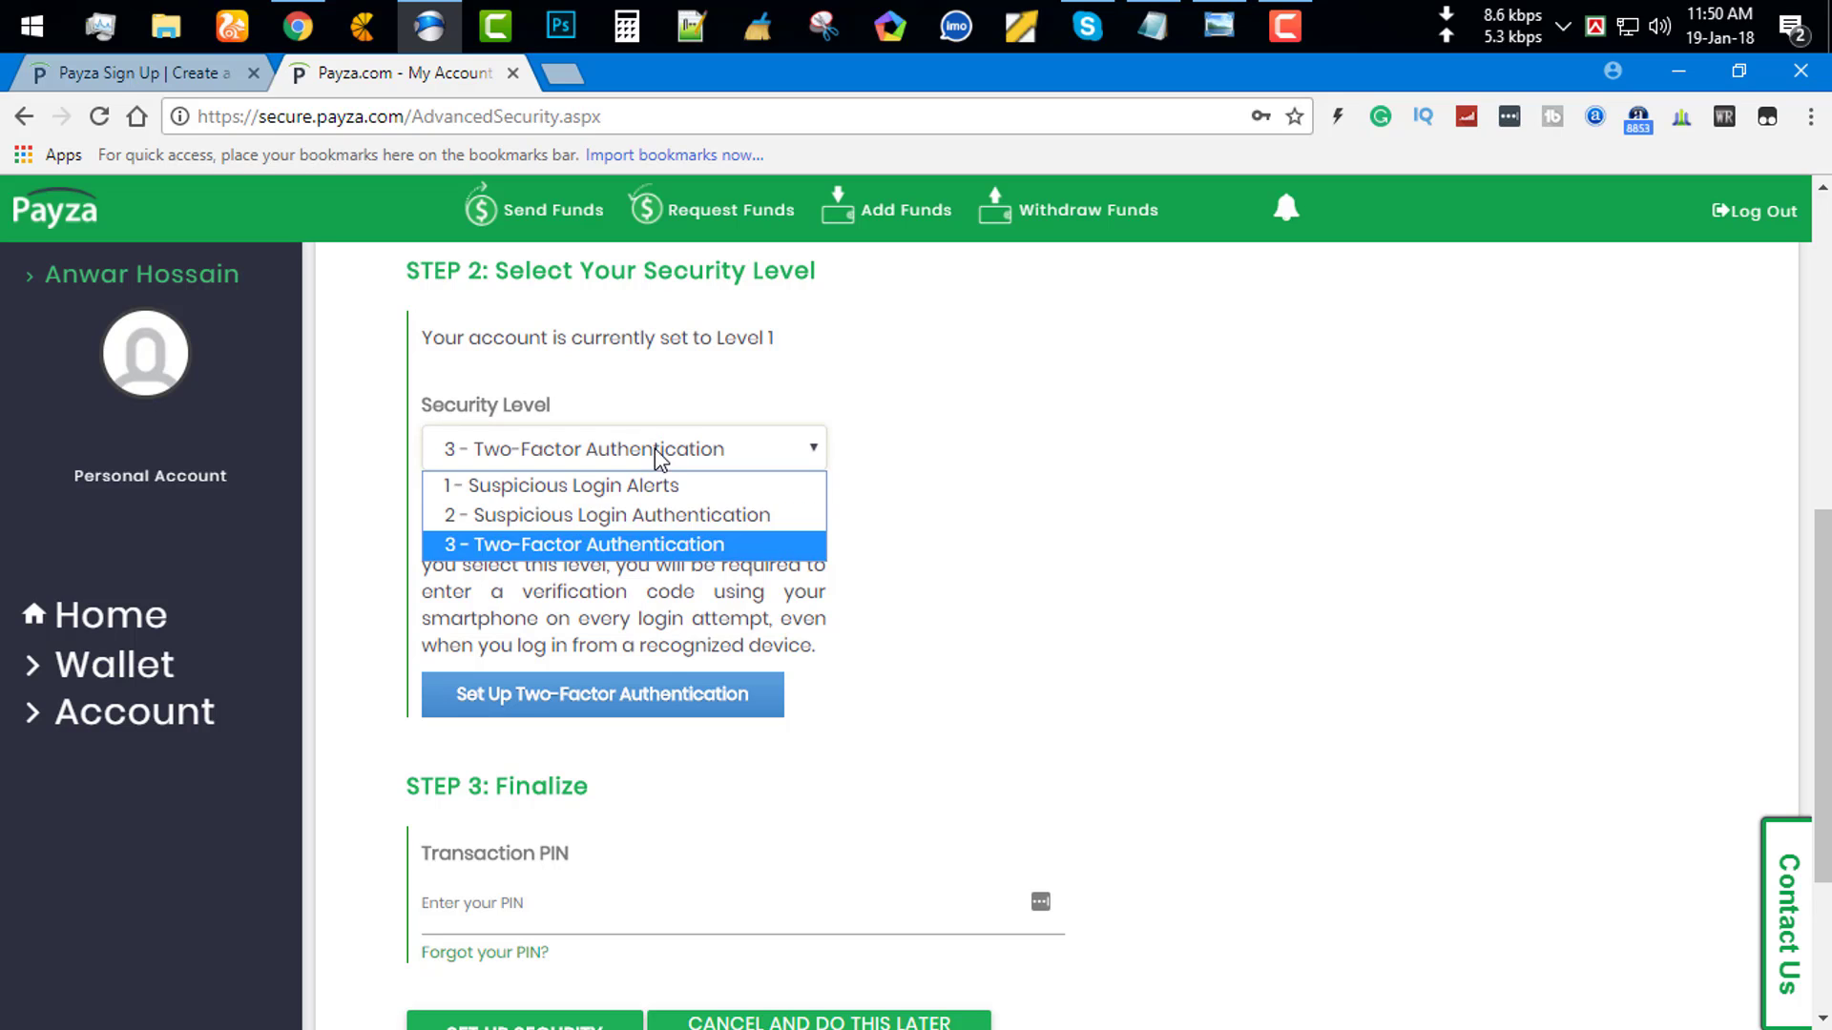
pyautogui.click(637, 492)
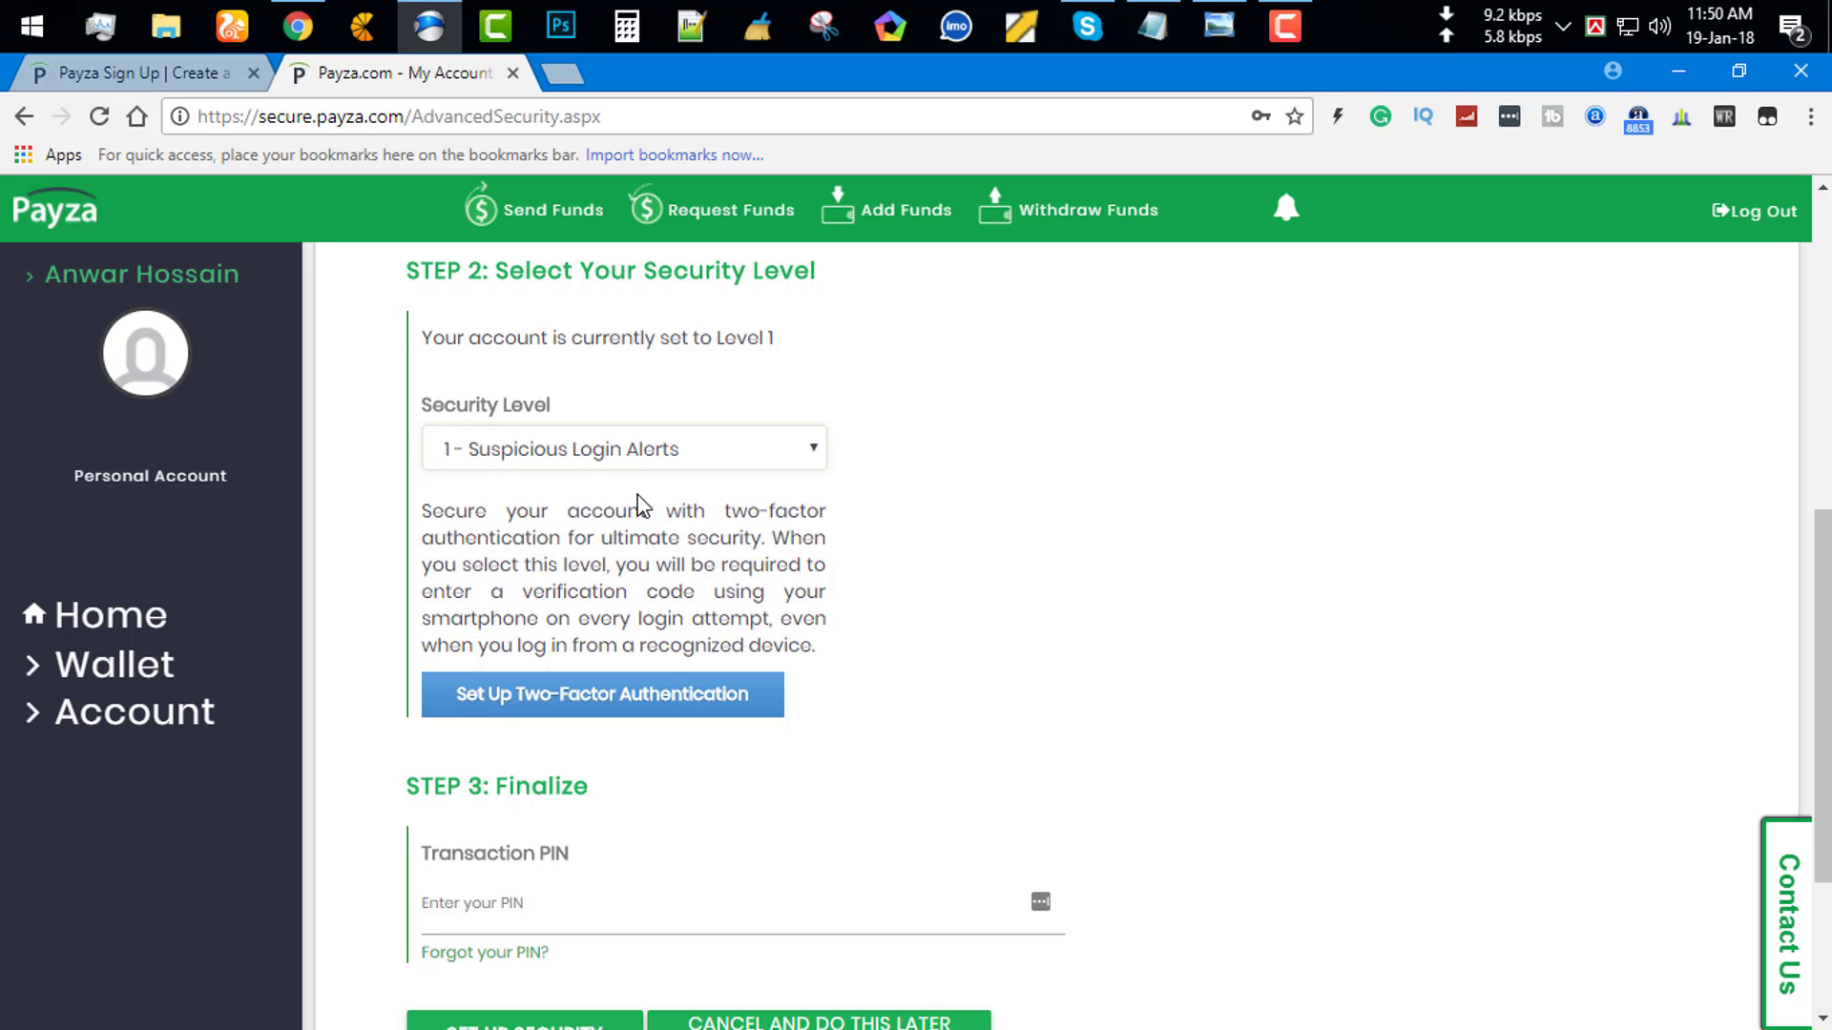
# Enter the transaction PIN and apply the advanced security settings
pyautogui.scroll(-2, 706, 858)
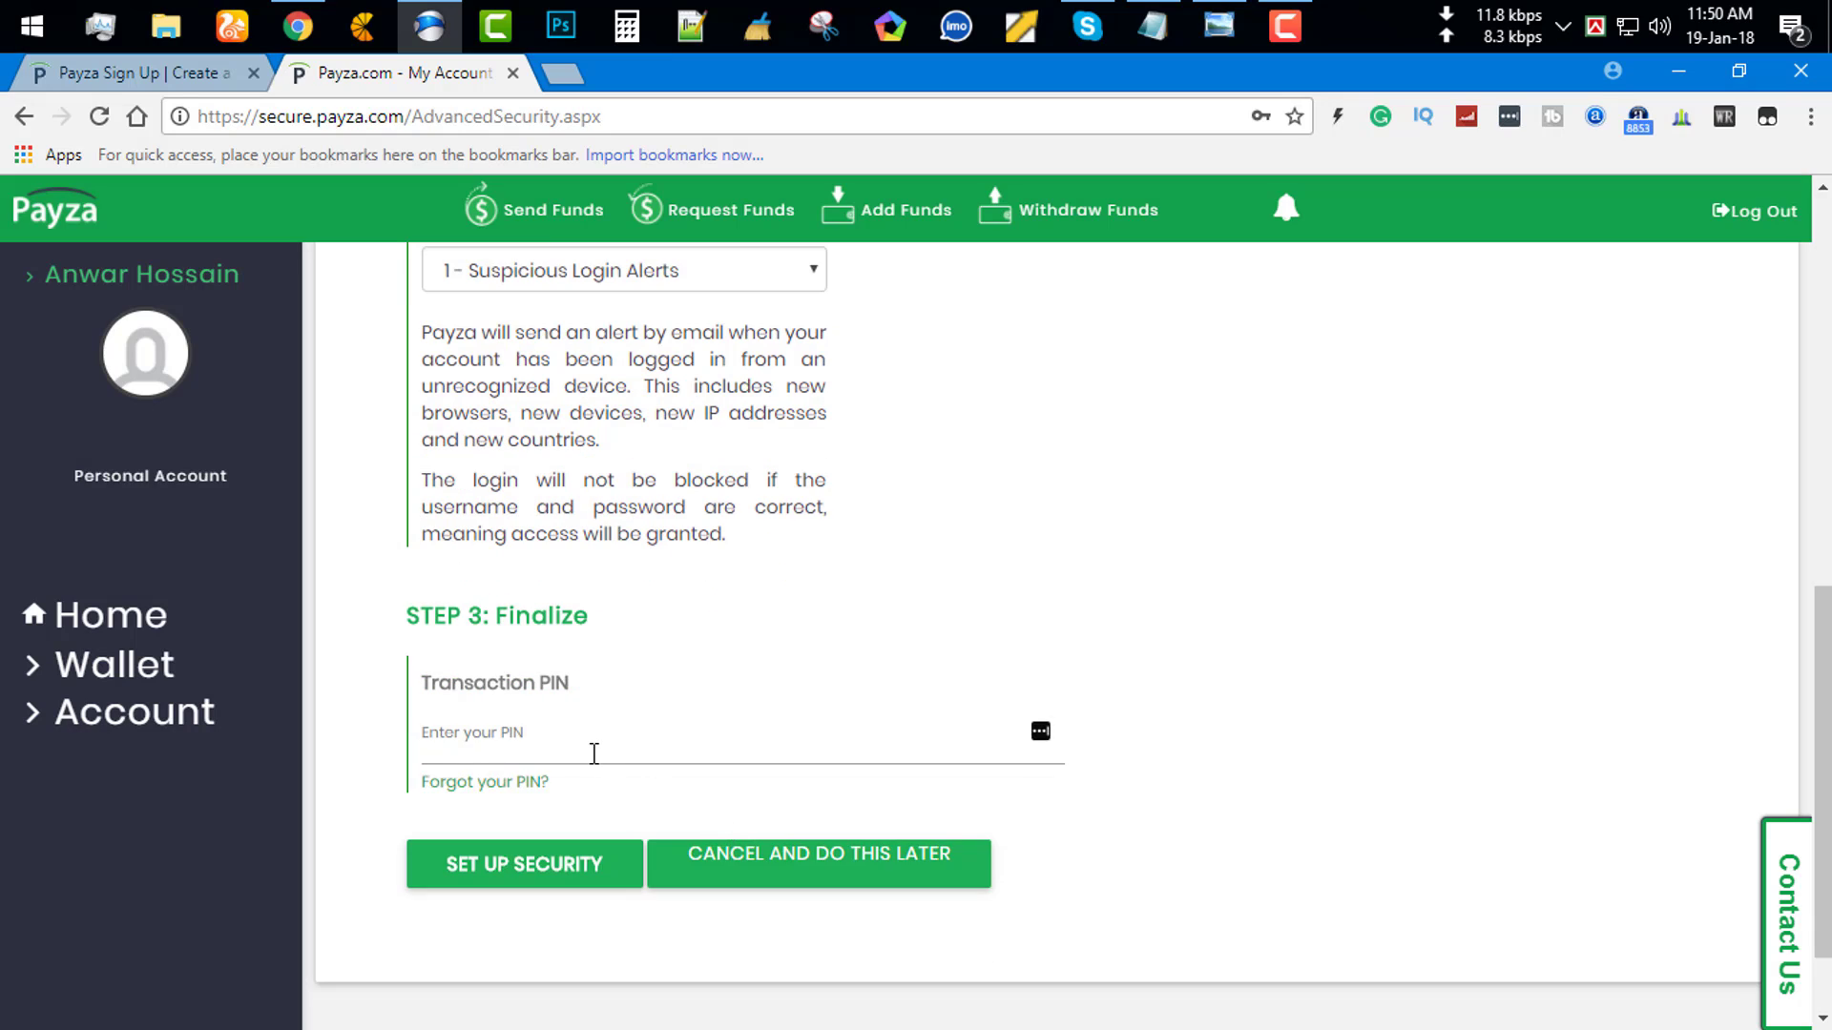
pyautogui.click(593, 752)
pyautogui.click(572, 848)
pyautogui.click(572, 870)
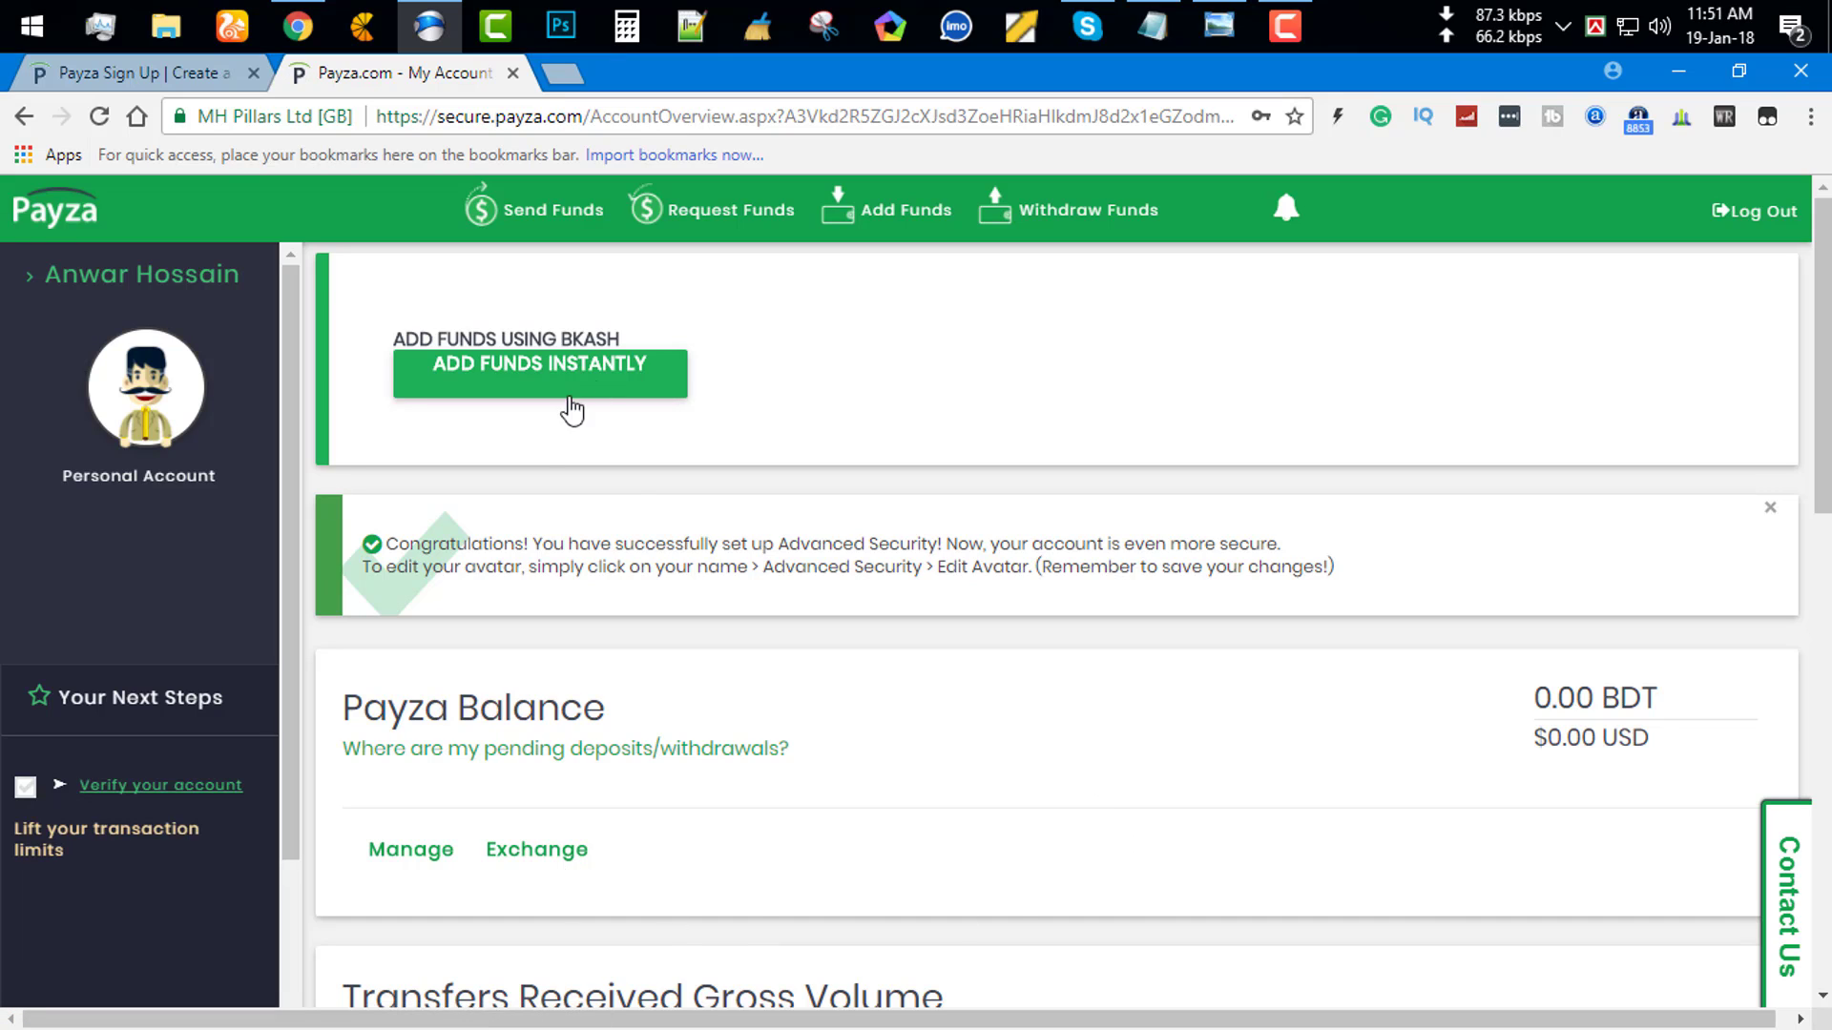
# Open Document Validation, review the personal details, and continue to the Submit step
pyautogui.click(163, 794)
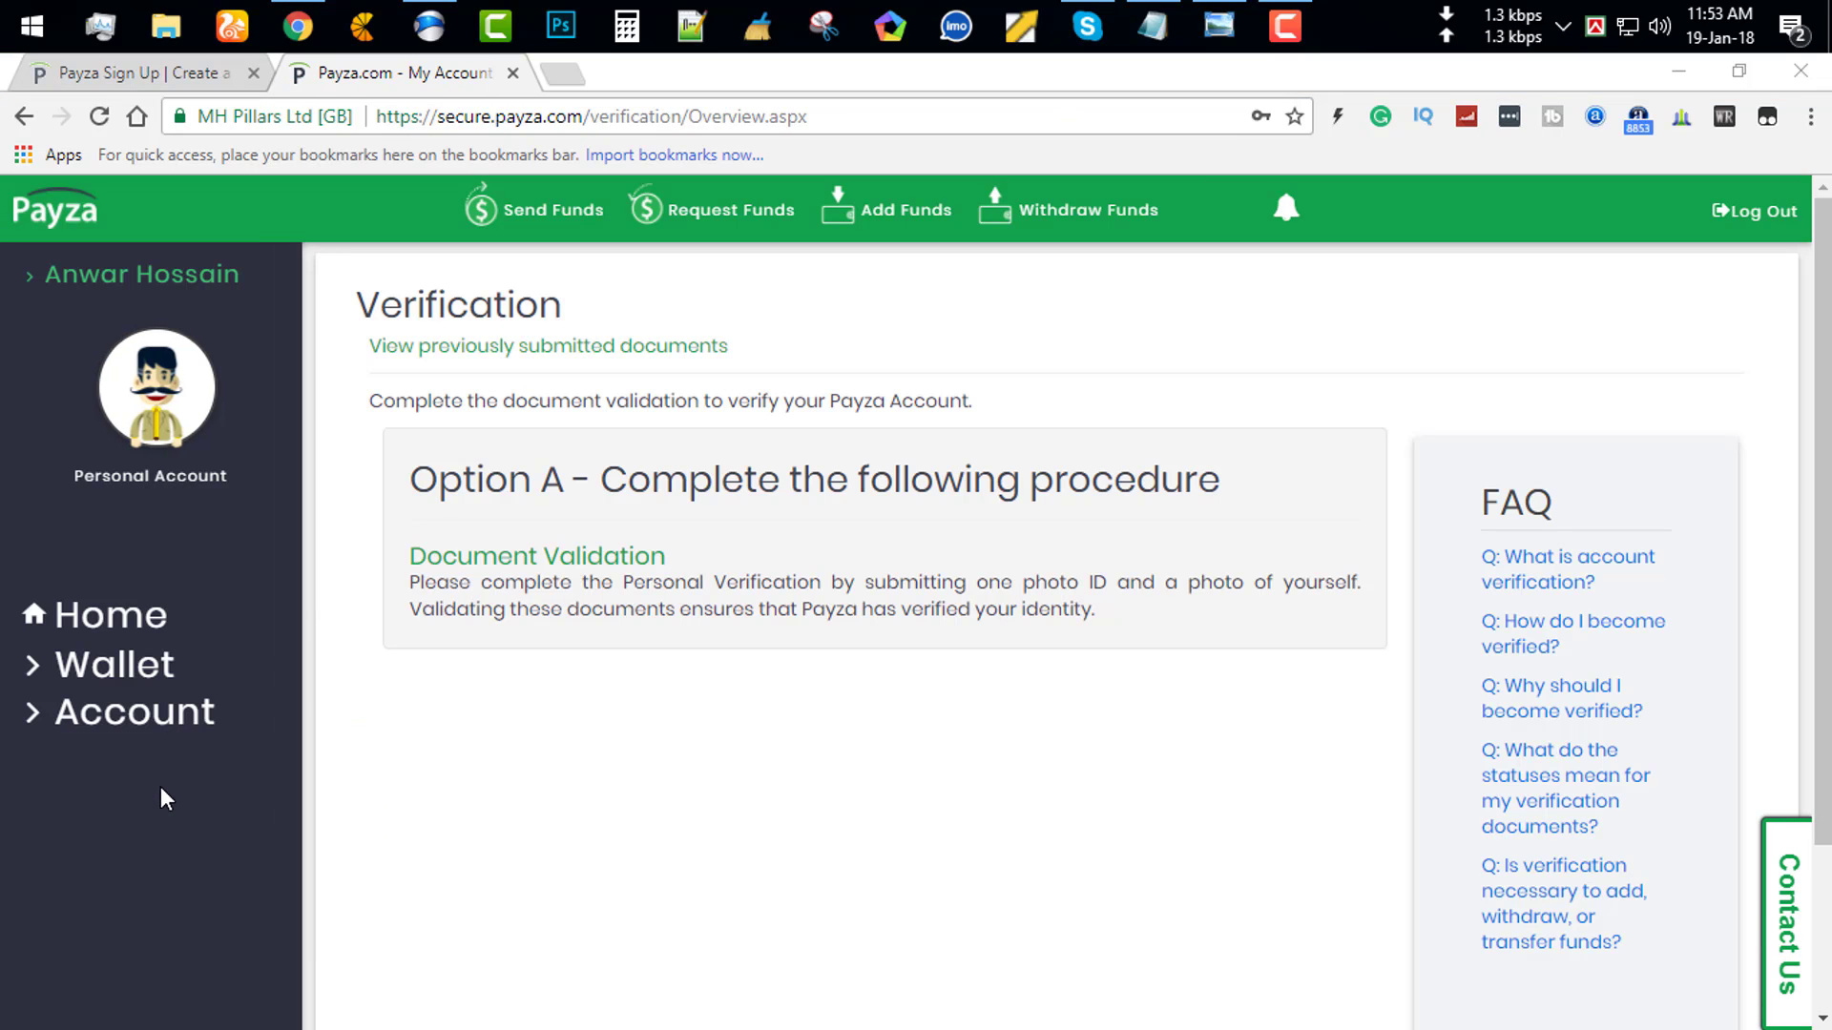
pyautogui.click(598, 563)
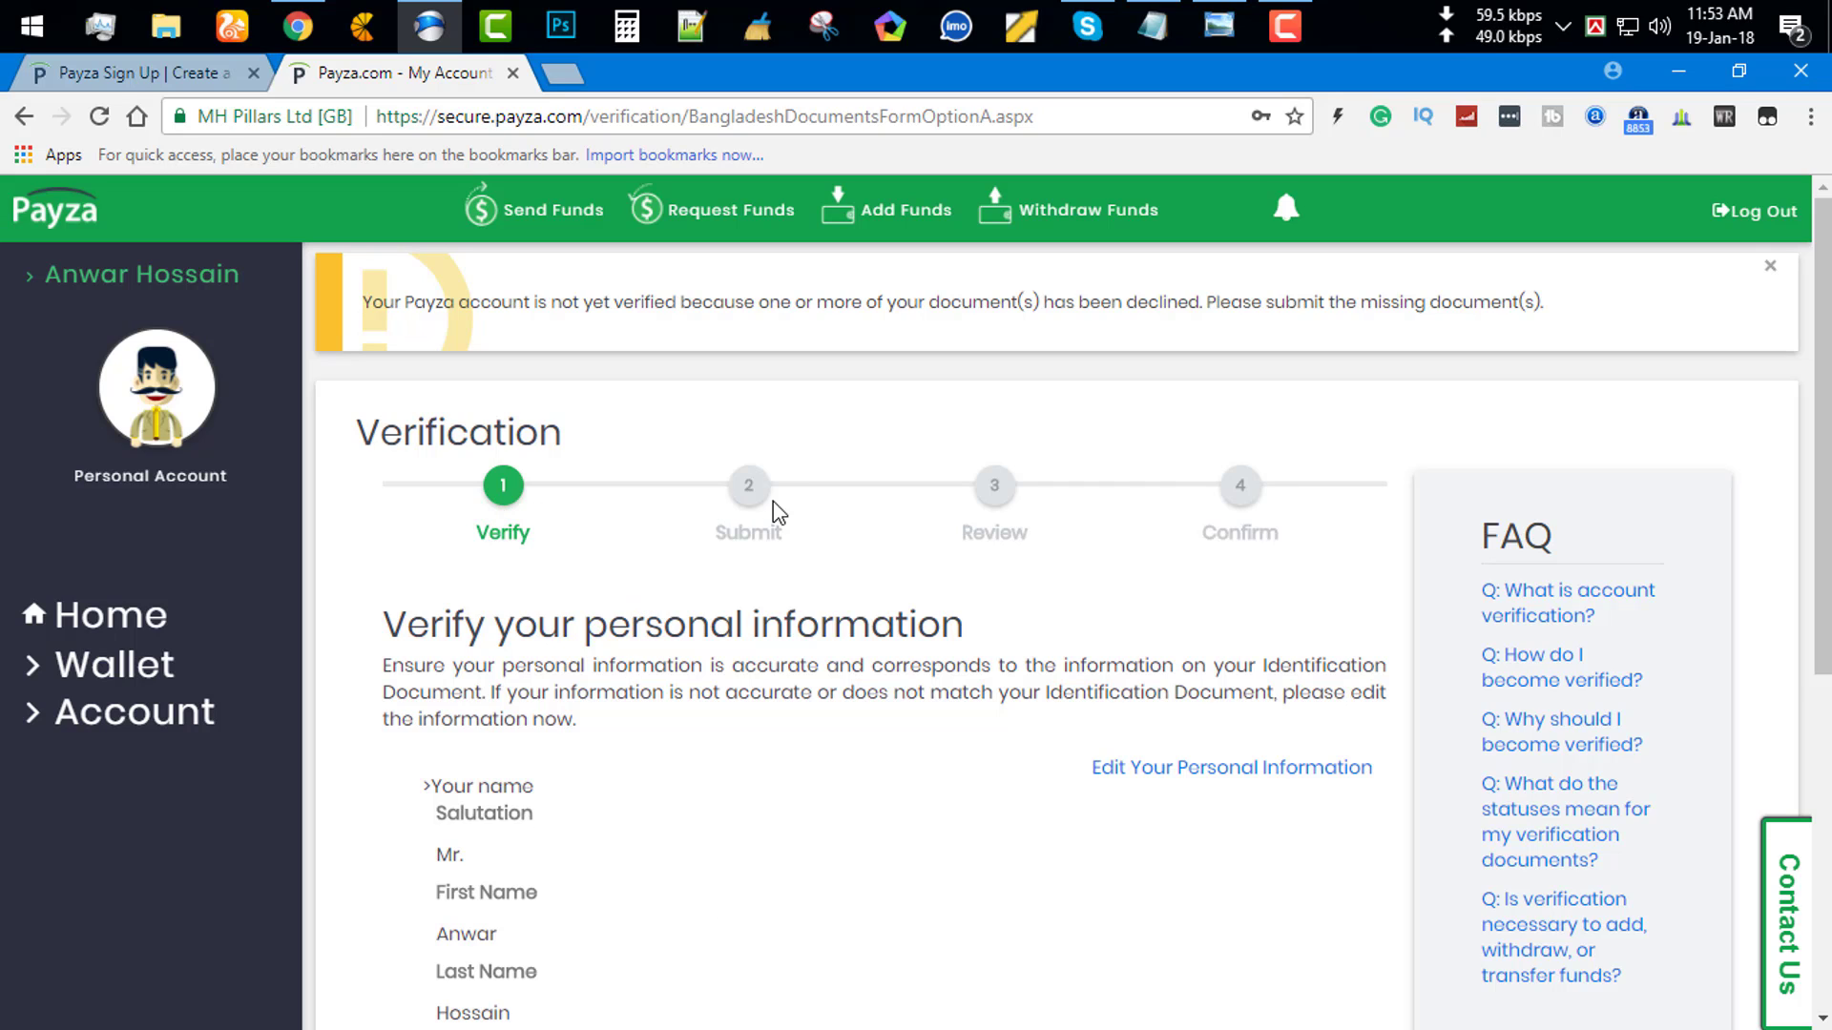
pyautogui.scroll(-5, 740, 849)
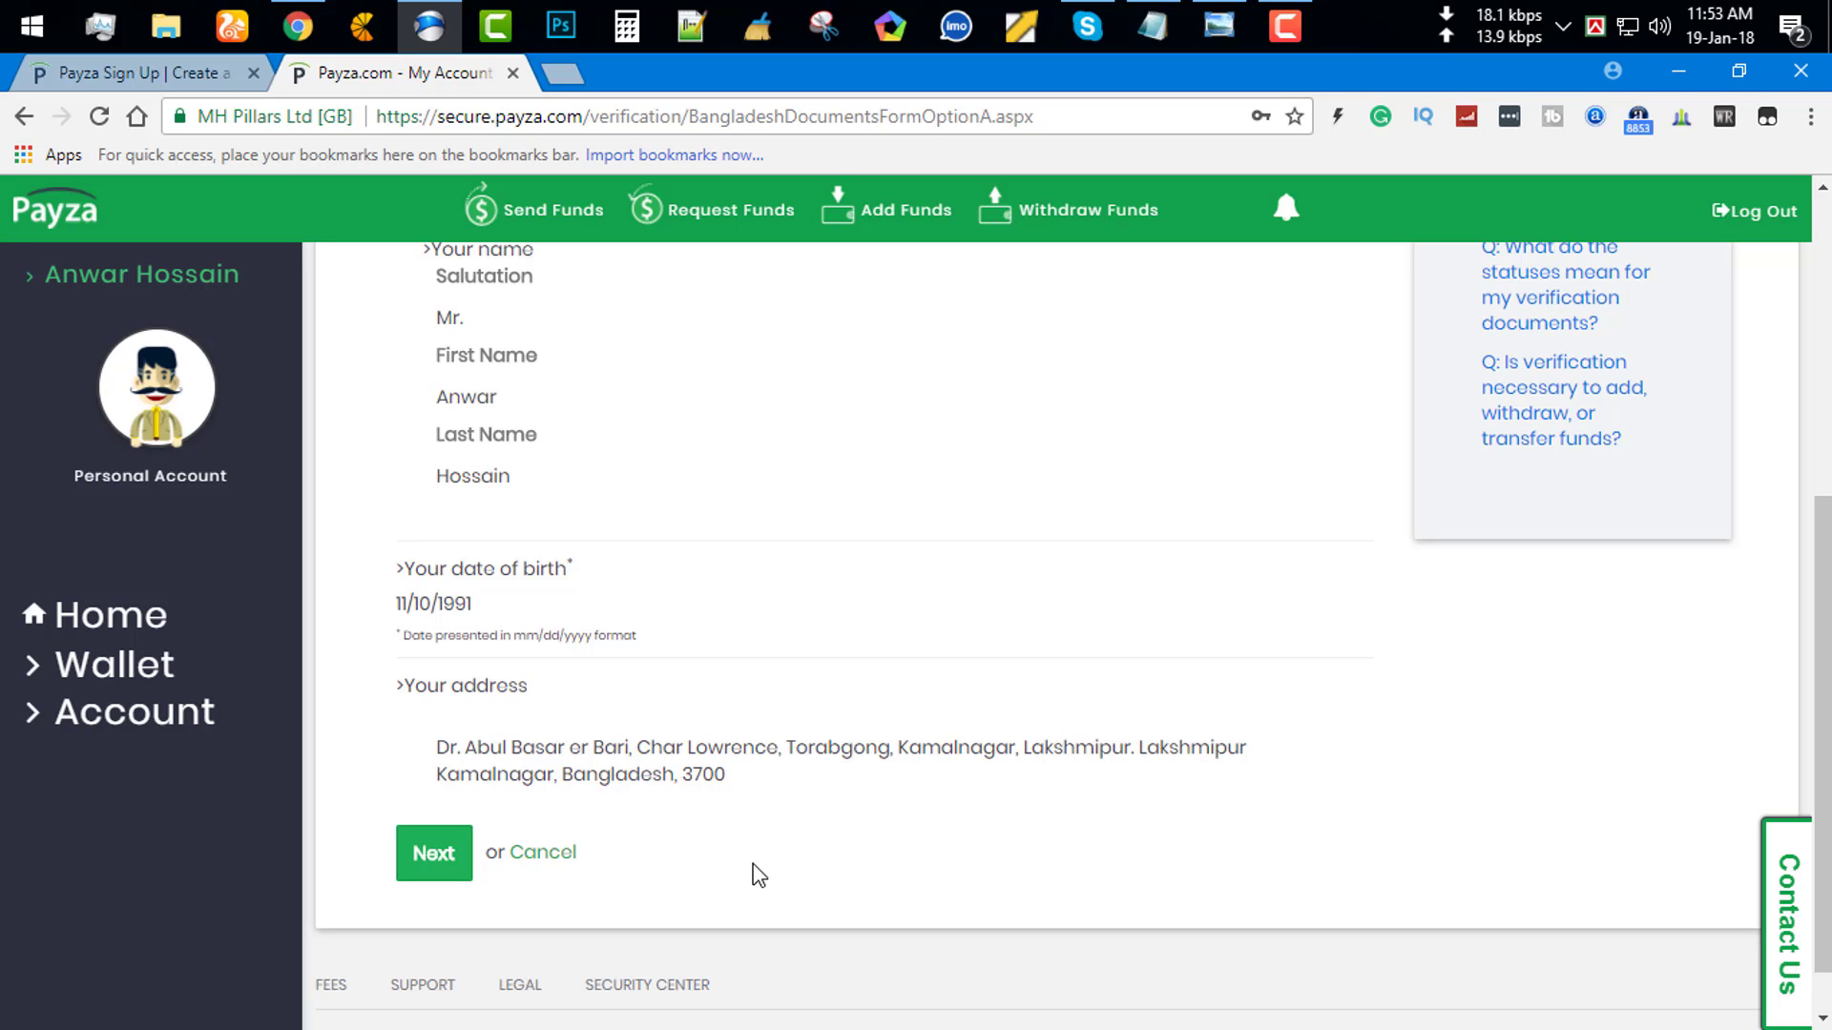
pyautogui.scroll(2, 759, 875)
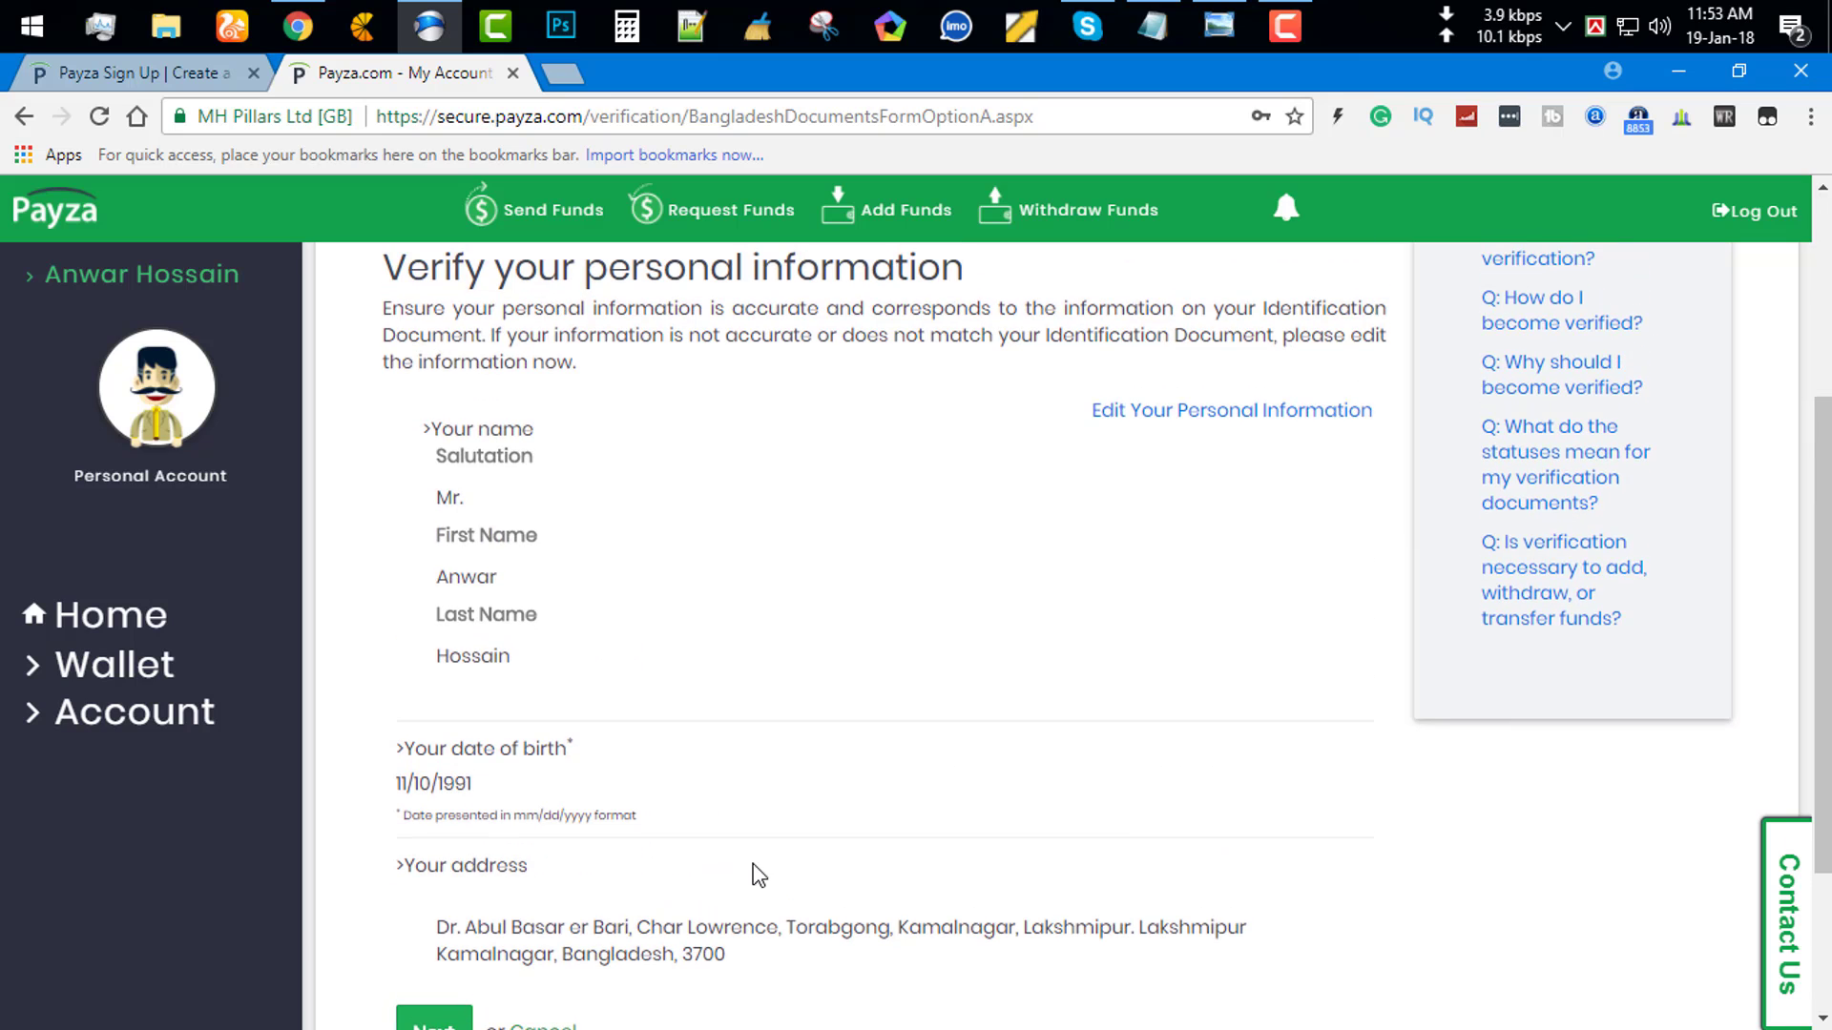
pyautogui.scroll(-2, 758, 875)
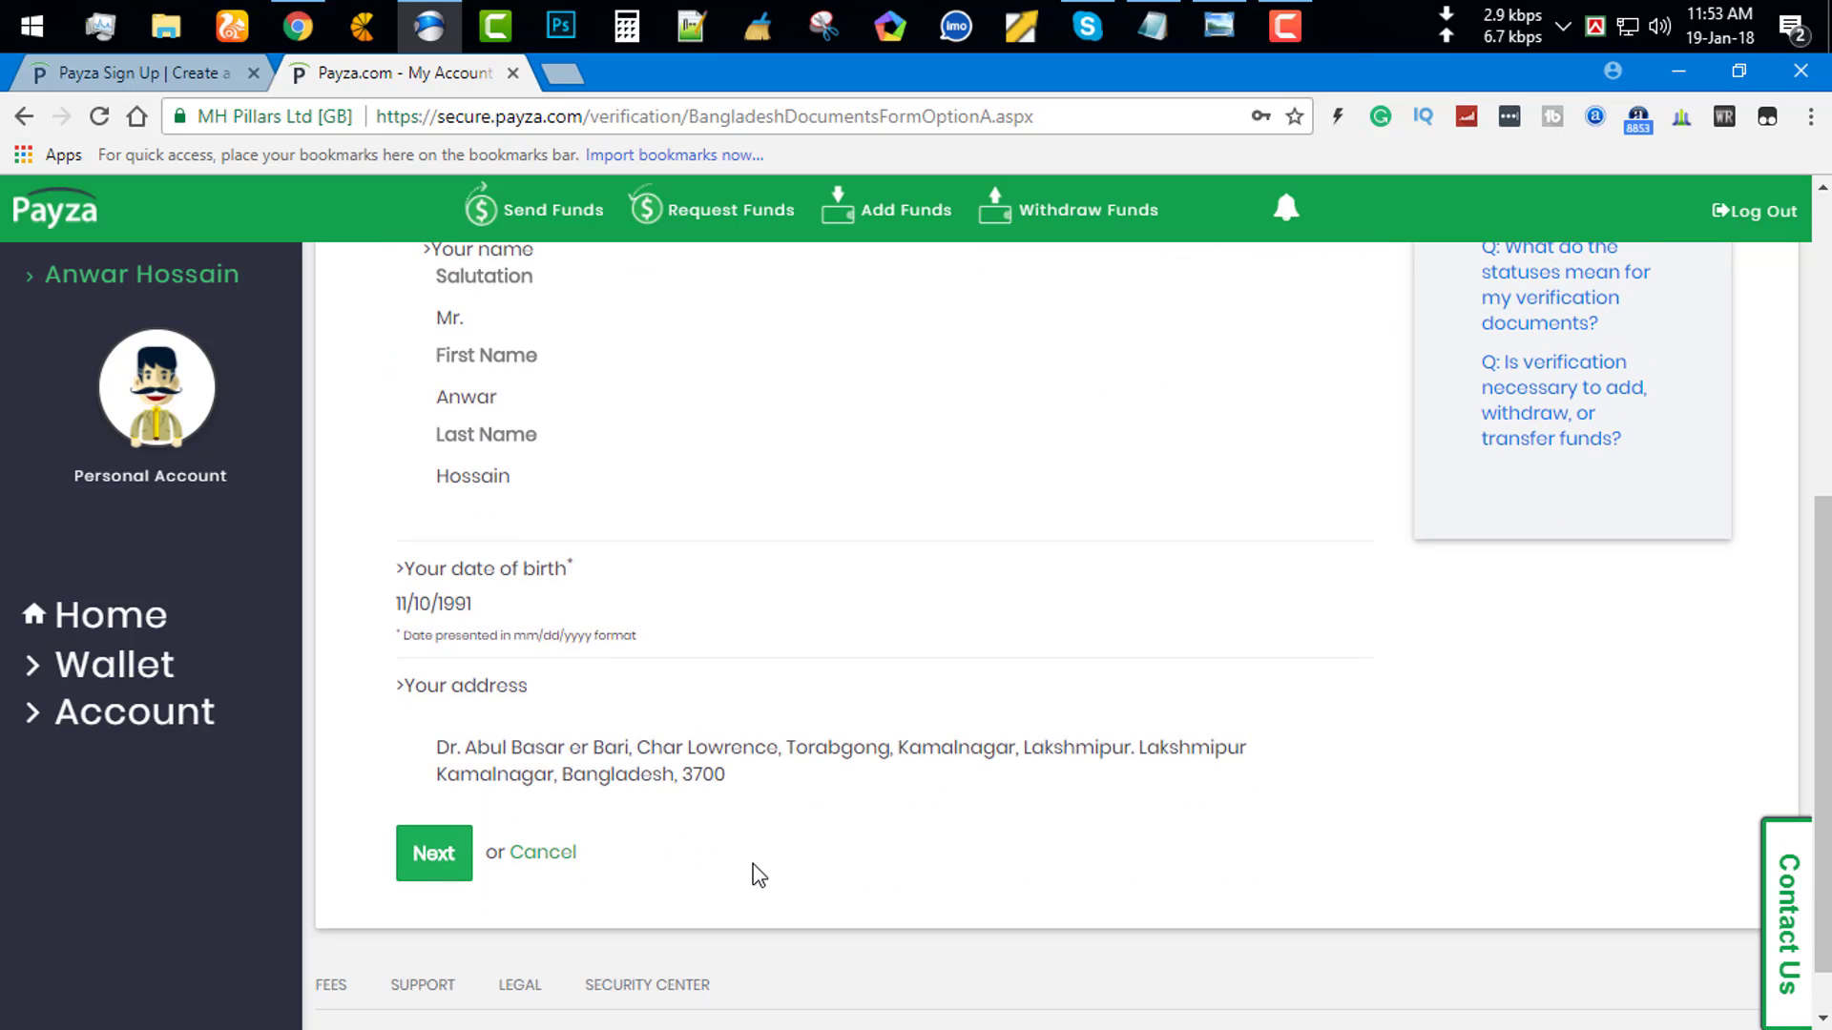
pyautogui.scroll(2, 759, 875)
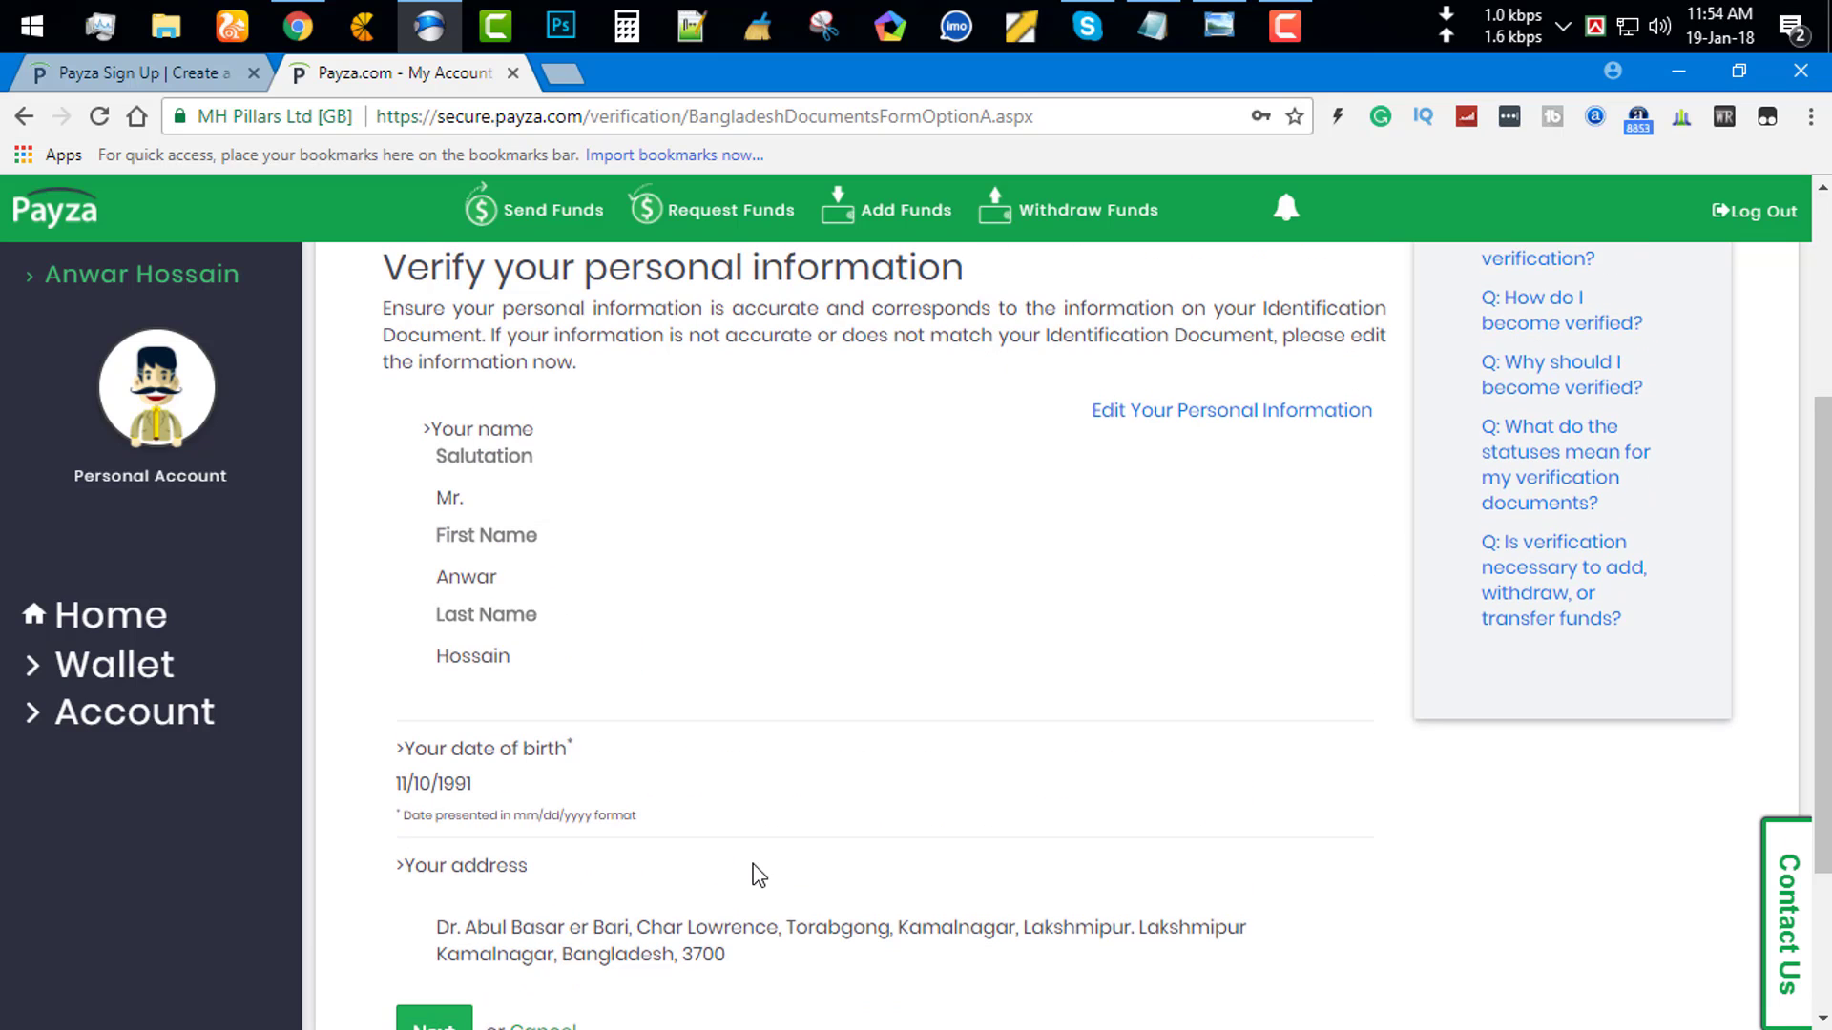
pyautogui.scroll(-2, 758, 874)
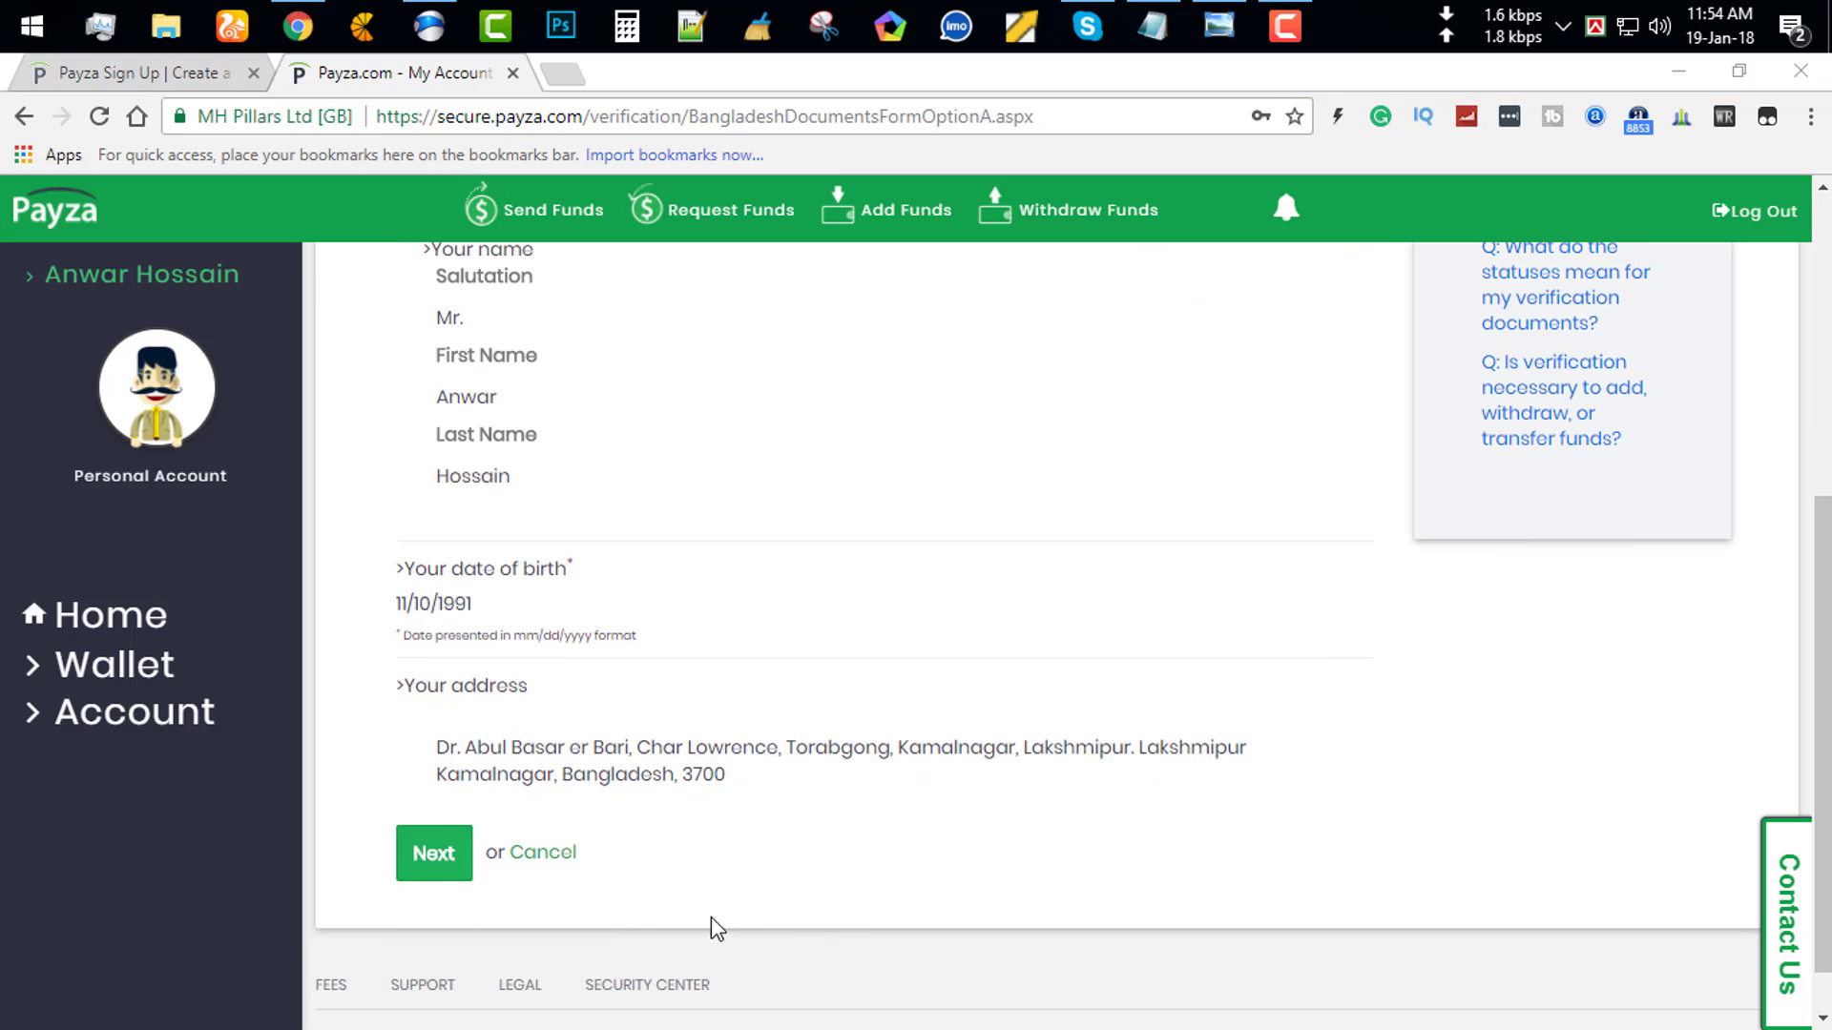
pyautogui.click(445, 866)
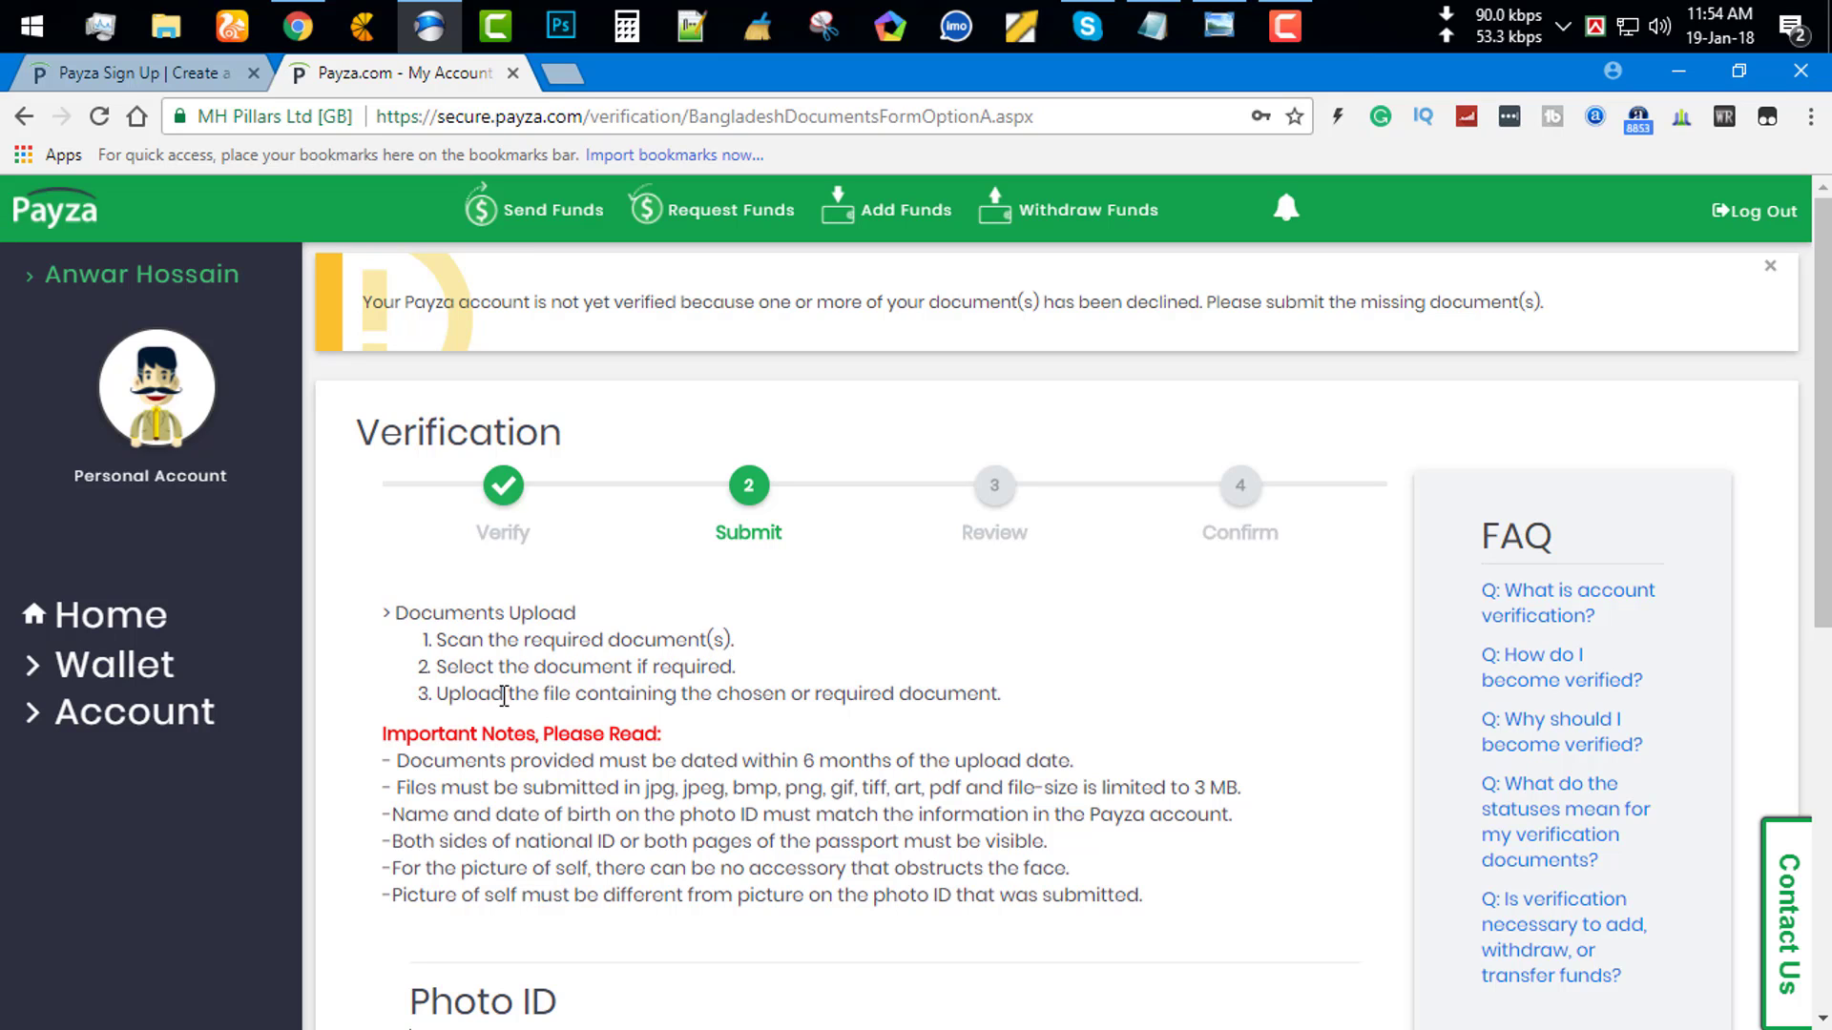
# Choose National ID Card as the photo ID type
pyautogui.scroll(-2, 664, 857)
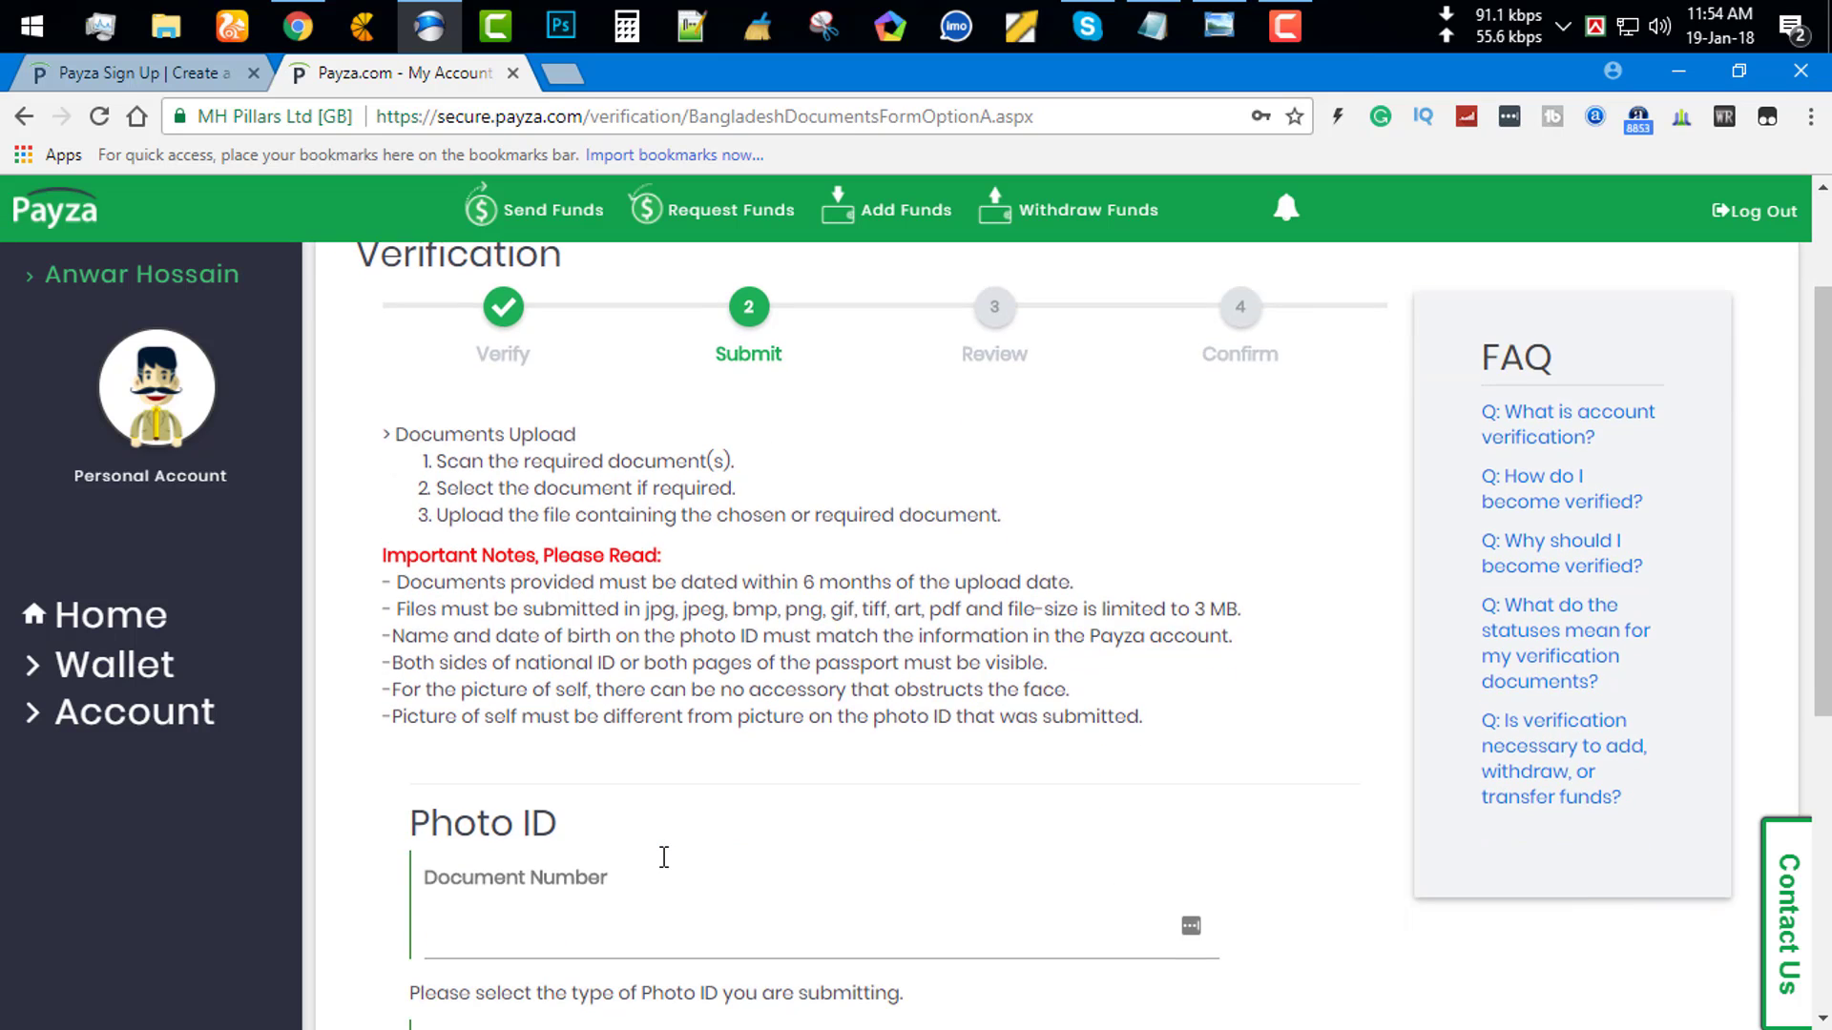
pyautogui.scroll(-4, 664, 857)
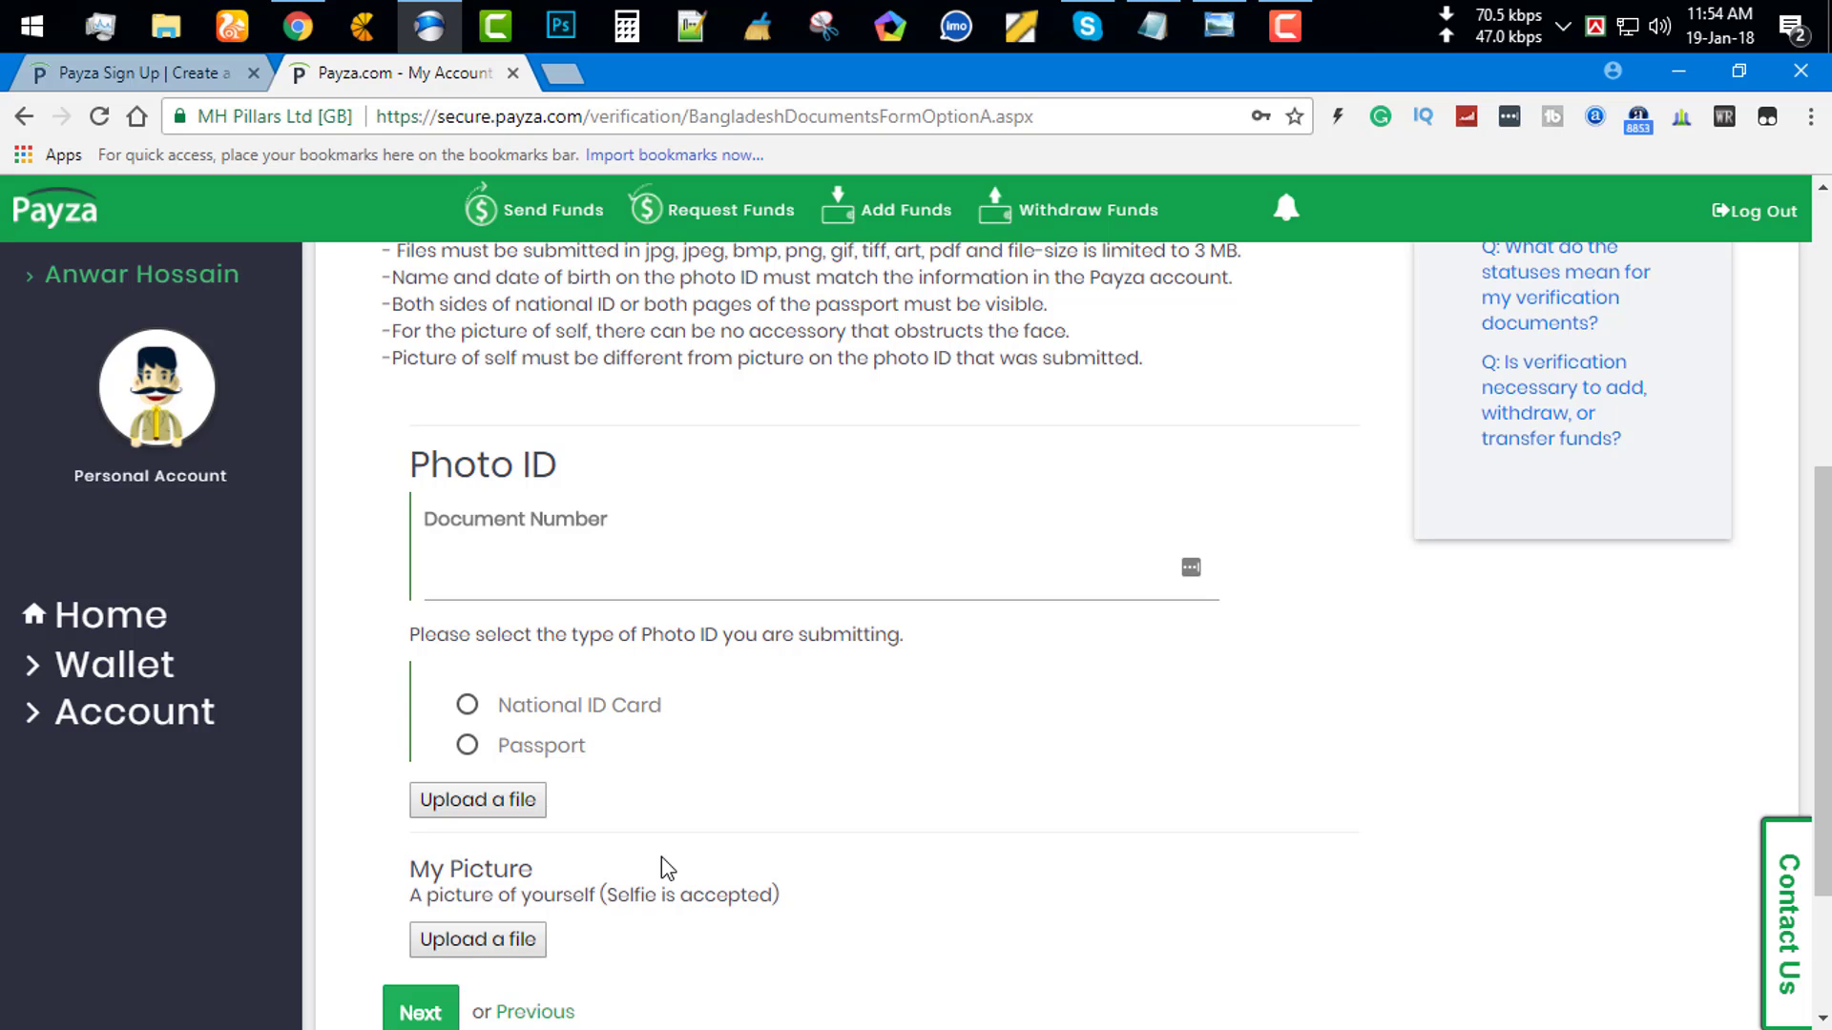
pyautogui.scroll(-2, 661, 857)
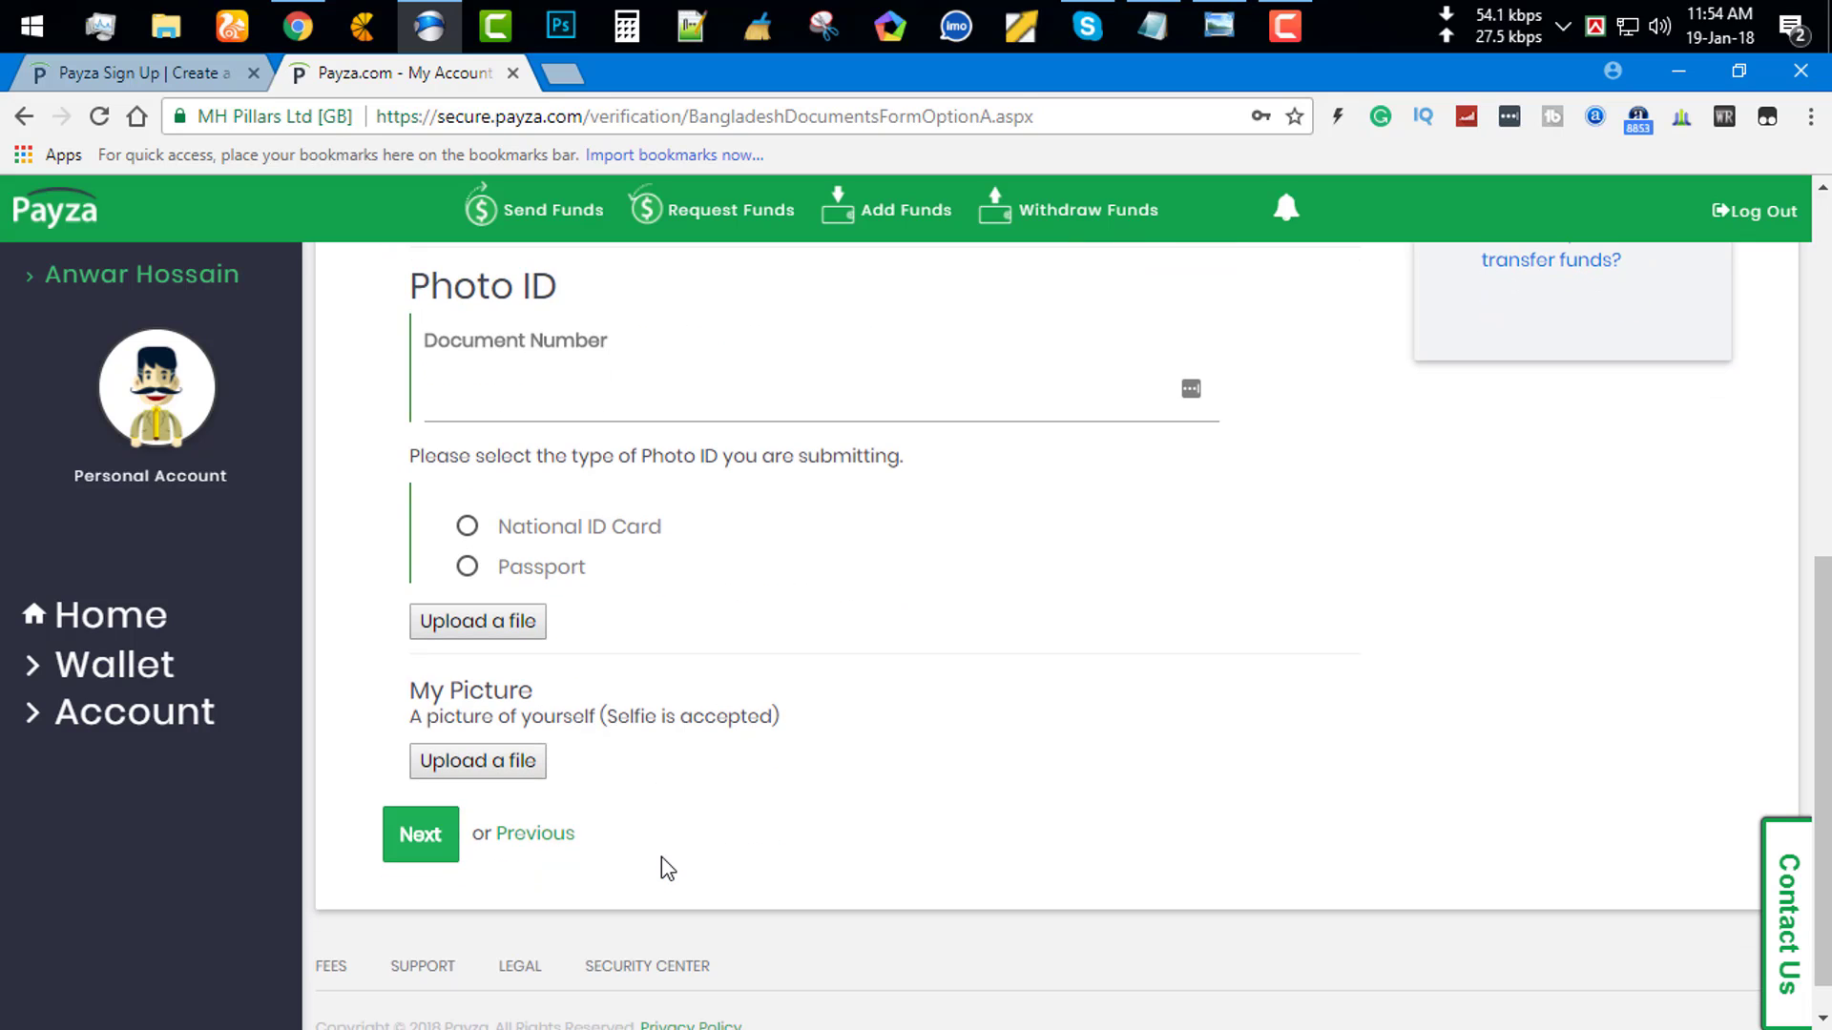
pyautogui.scroll(2, 794, 890)
pyautogui.click(510, 584)
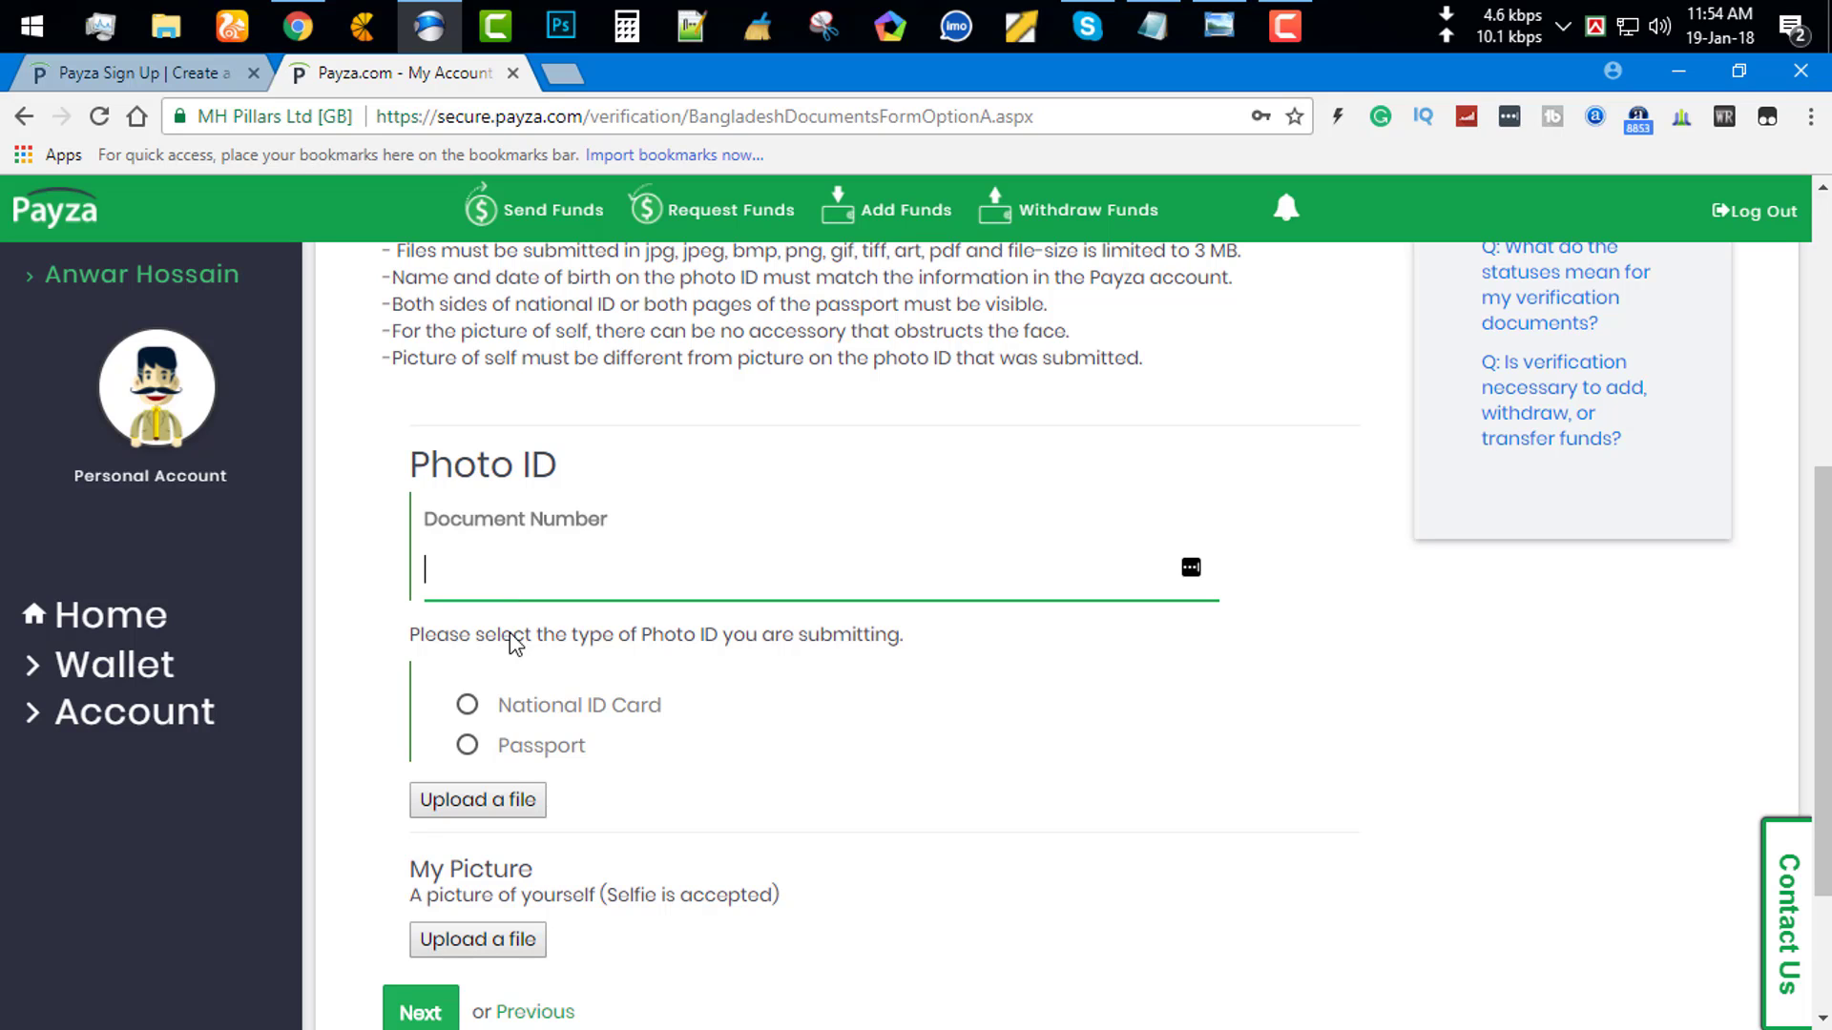
pyautogui.click(468, 711)
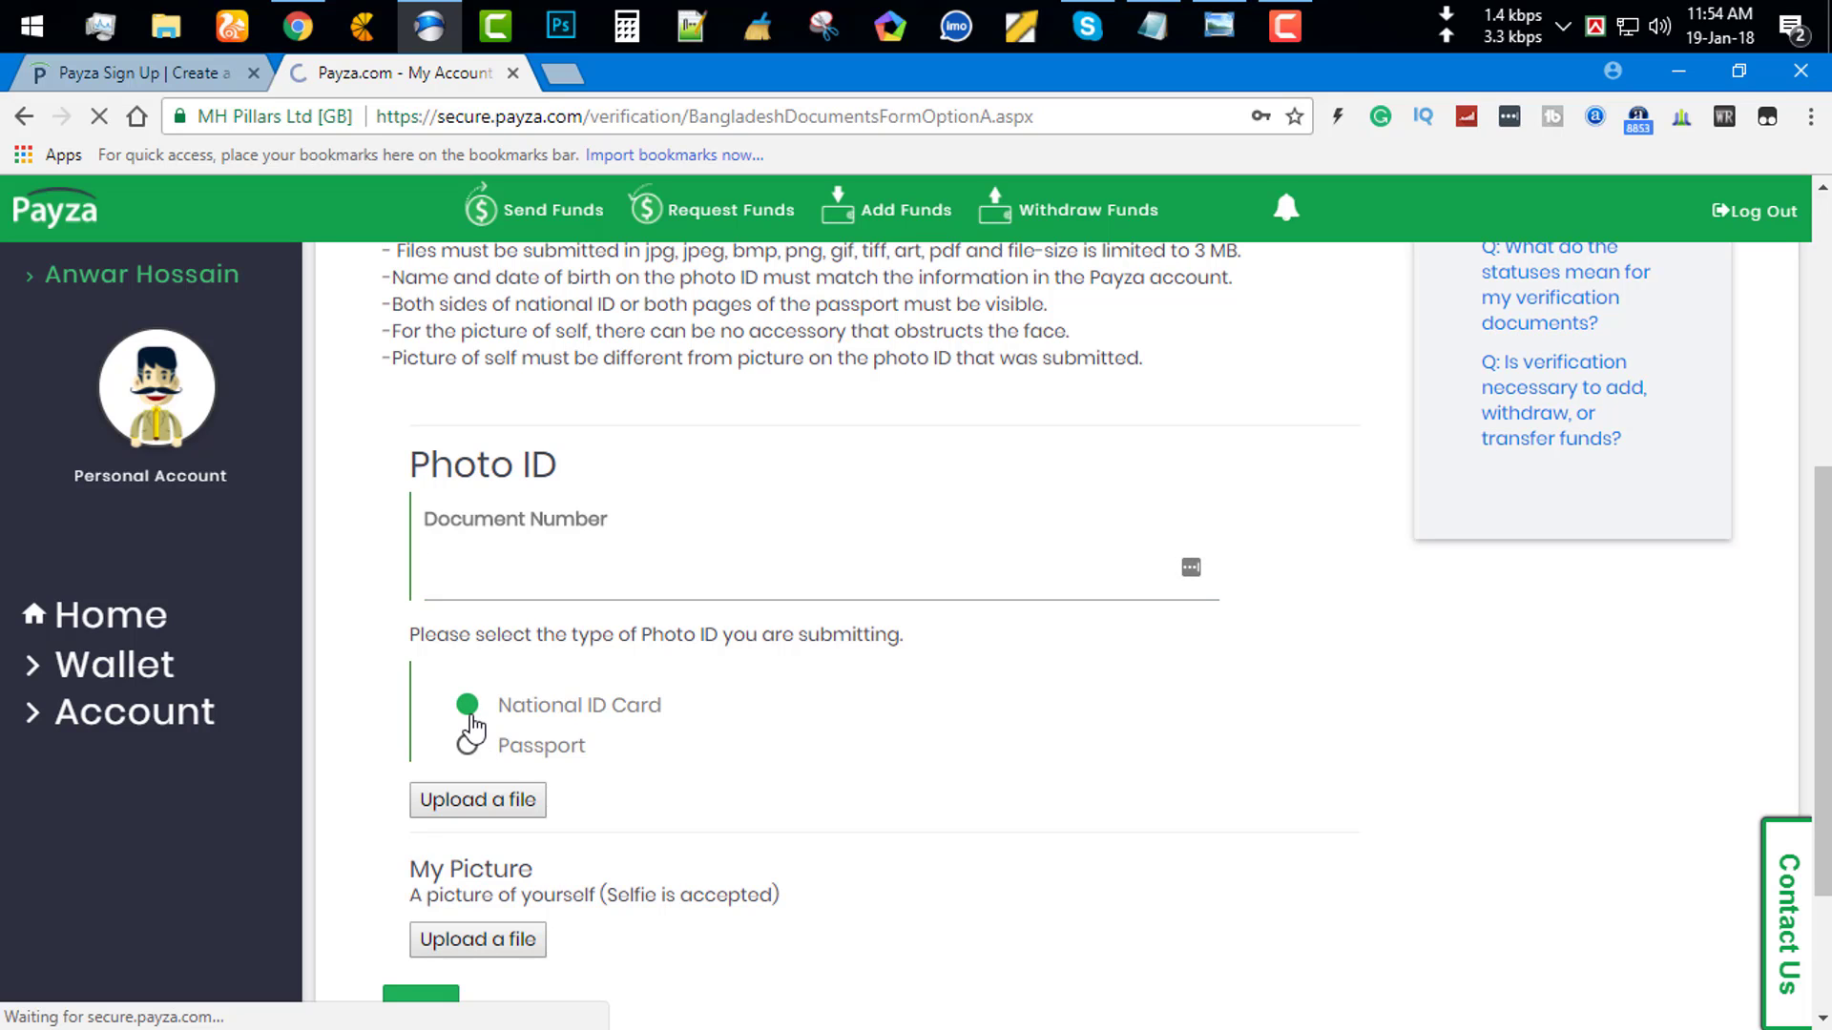
pyautogui.scroll(-8, 687, 749)
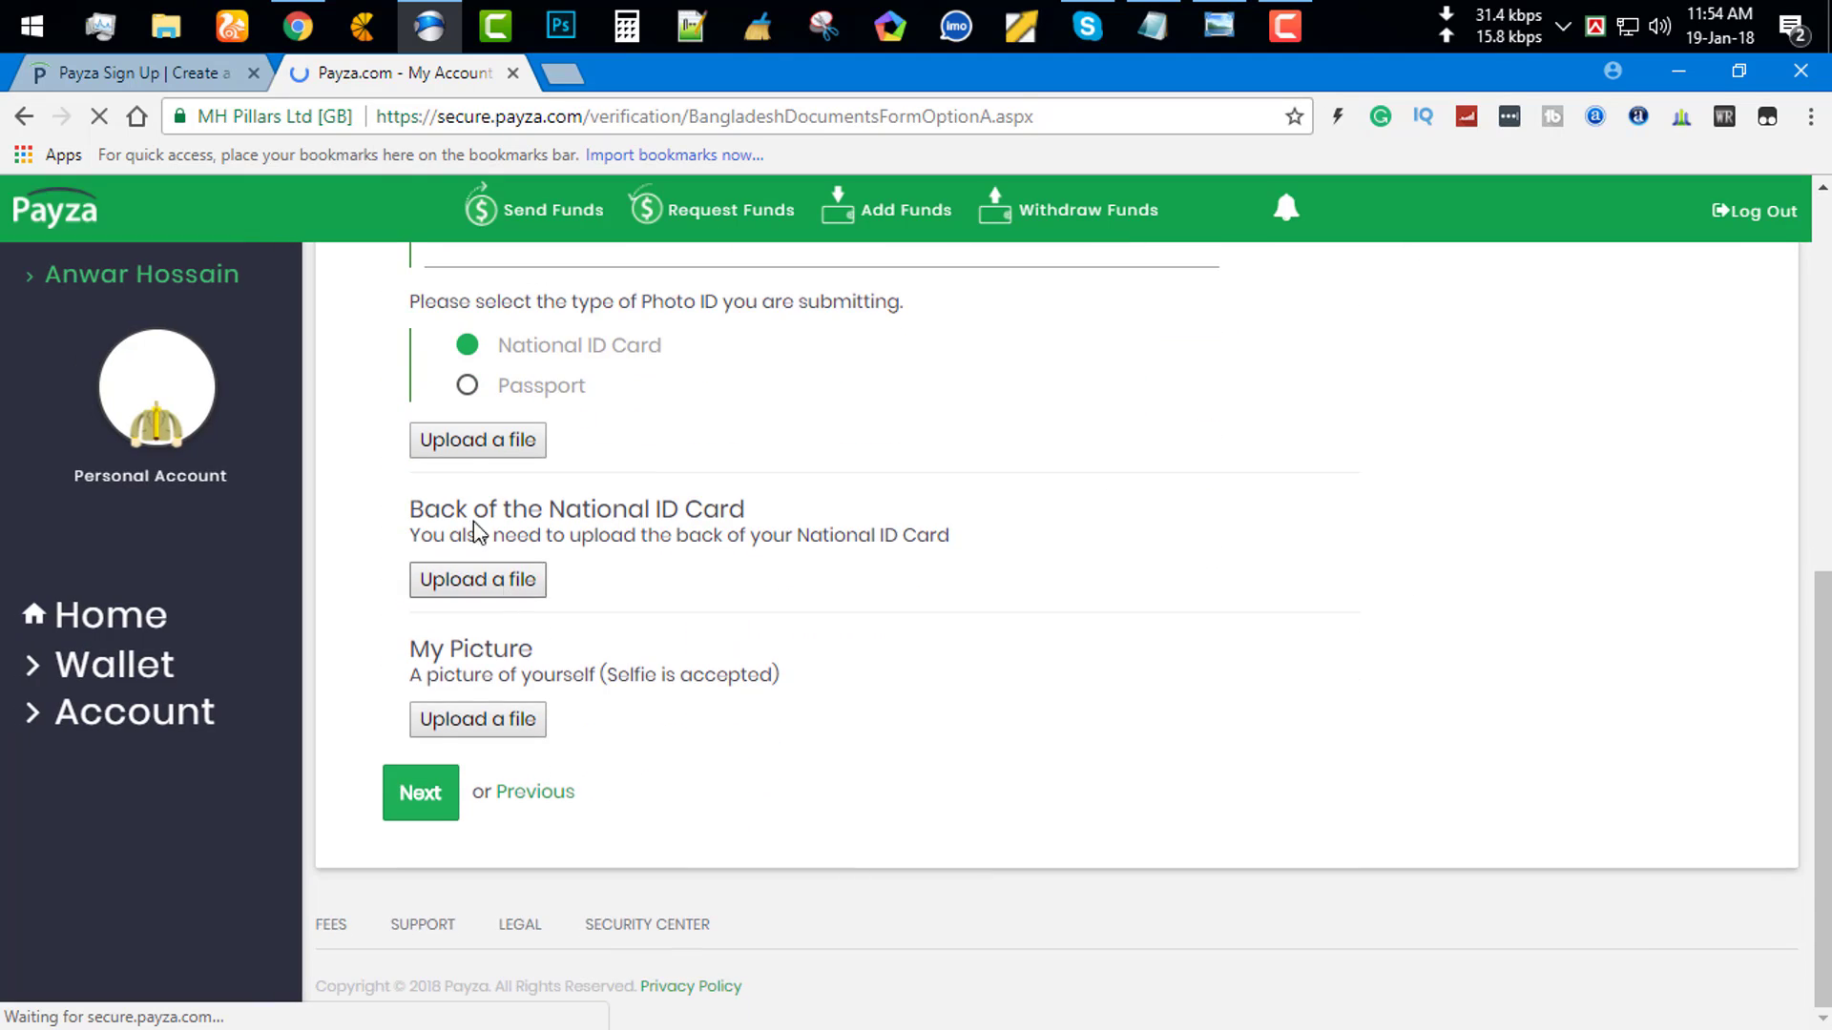
# Try Passport, switch back to National ID Card, and select the Document Number field
pyautogui.click(477, 437)
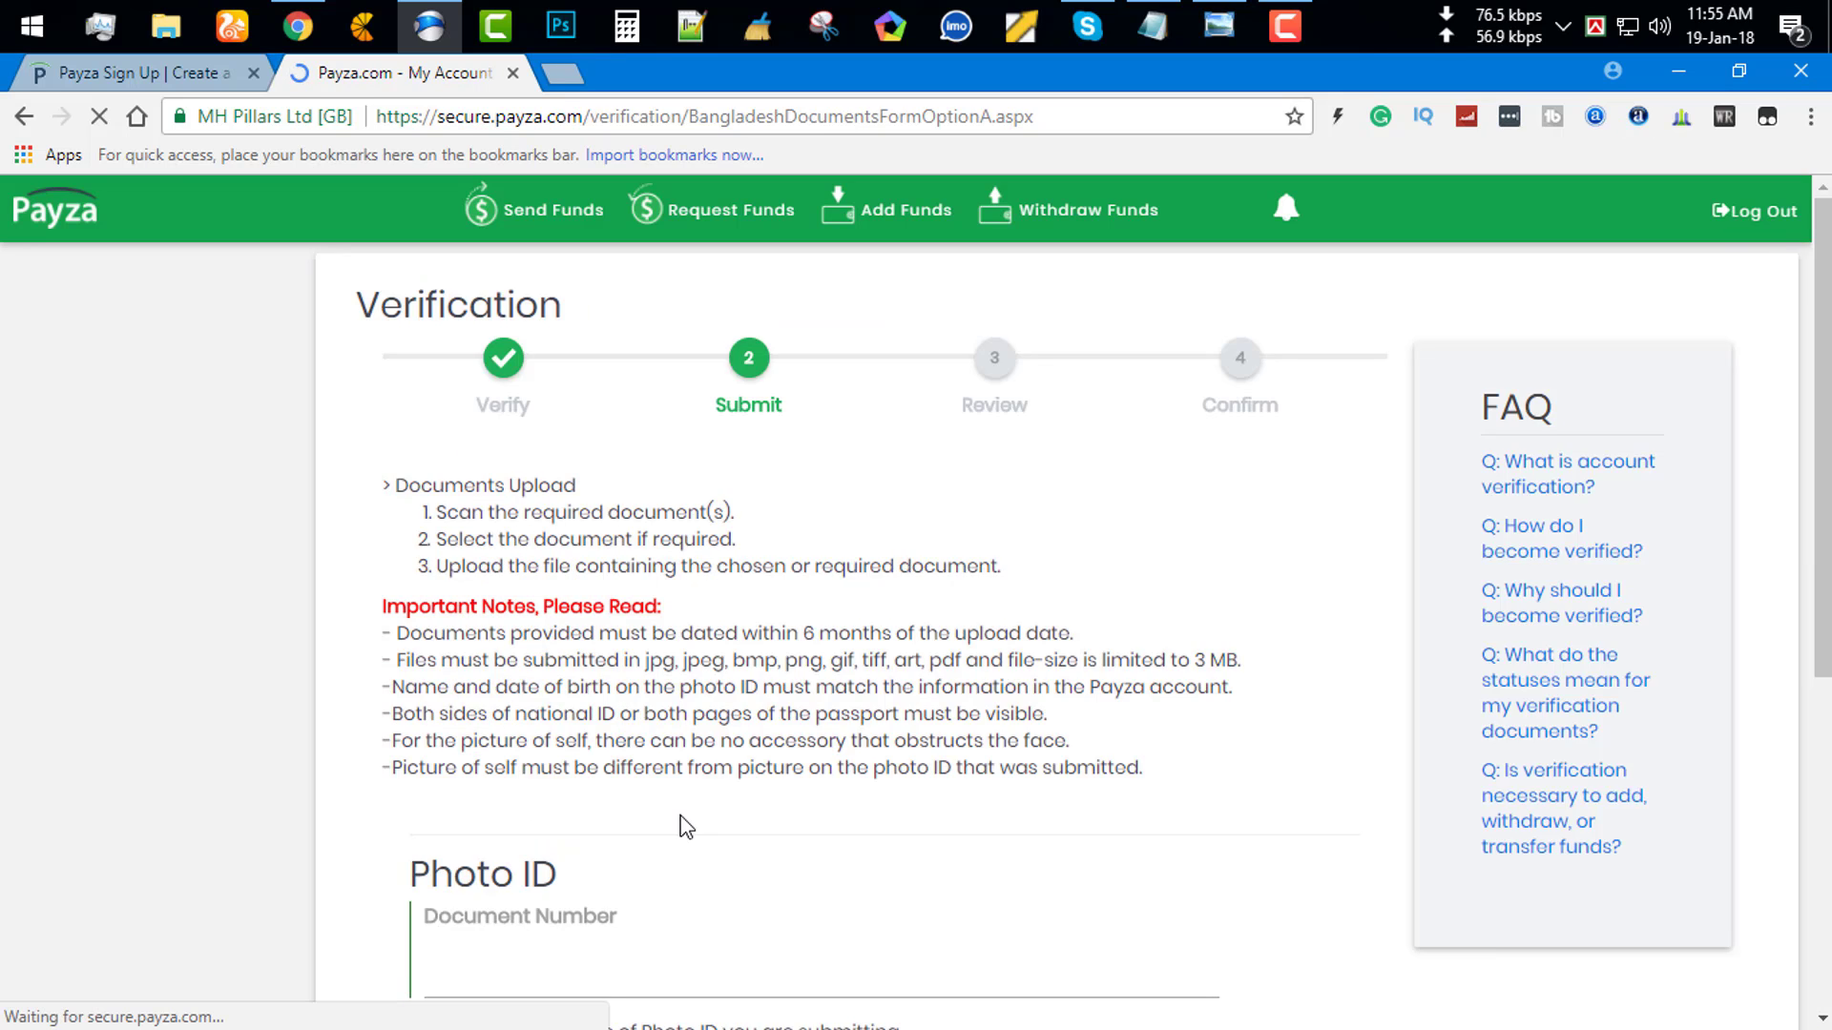
pyautogui.scroll(-5, 682, 815)
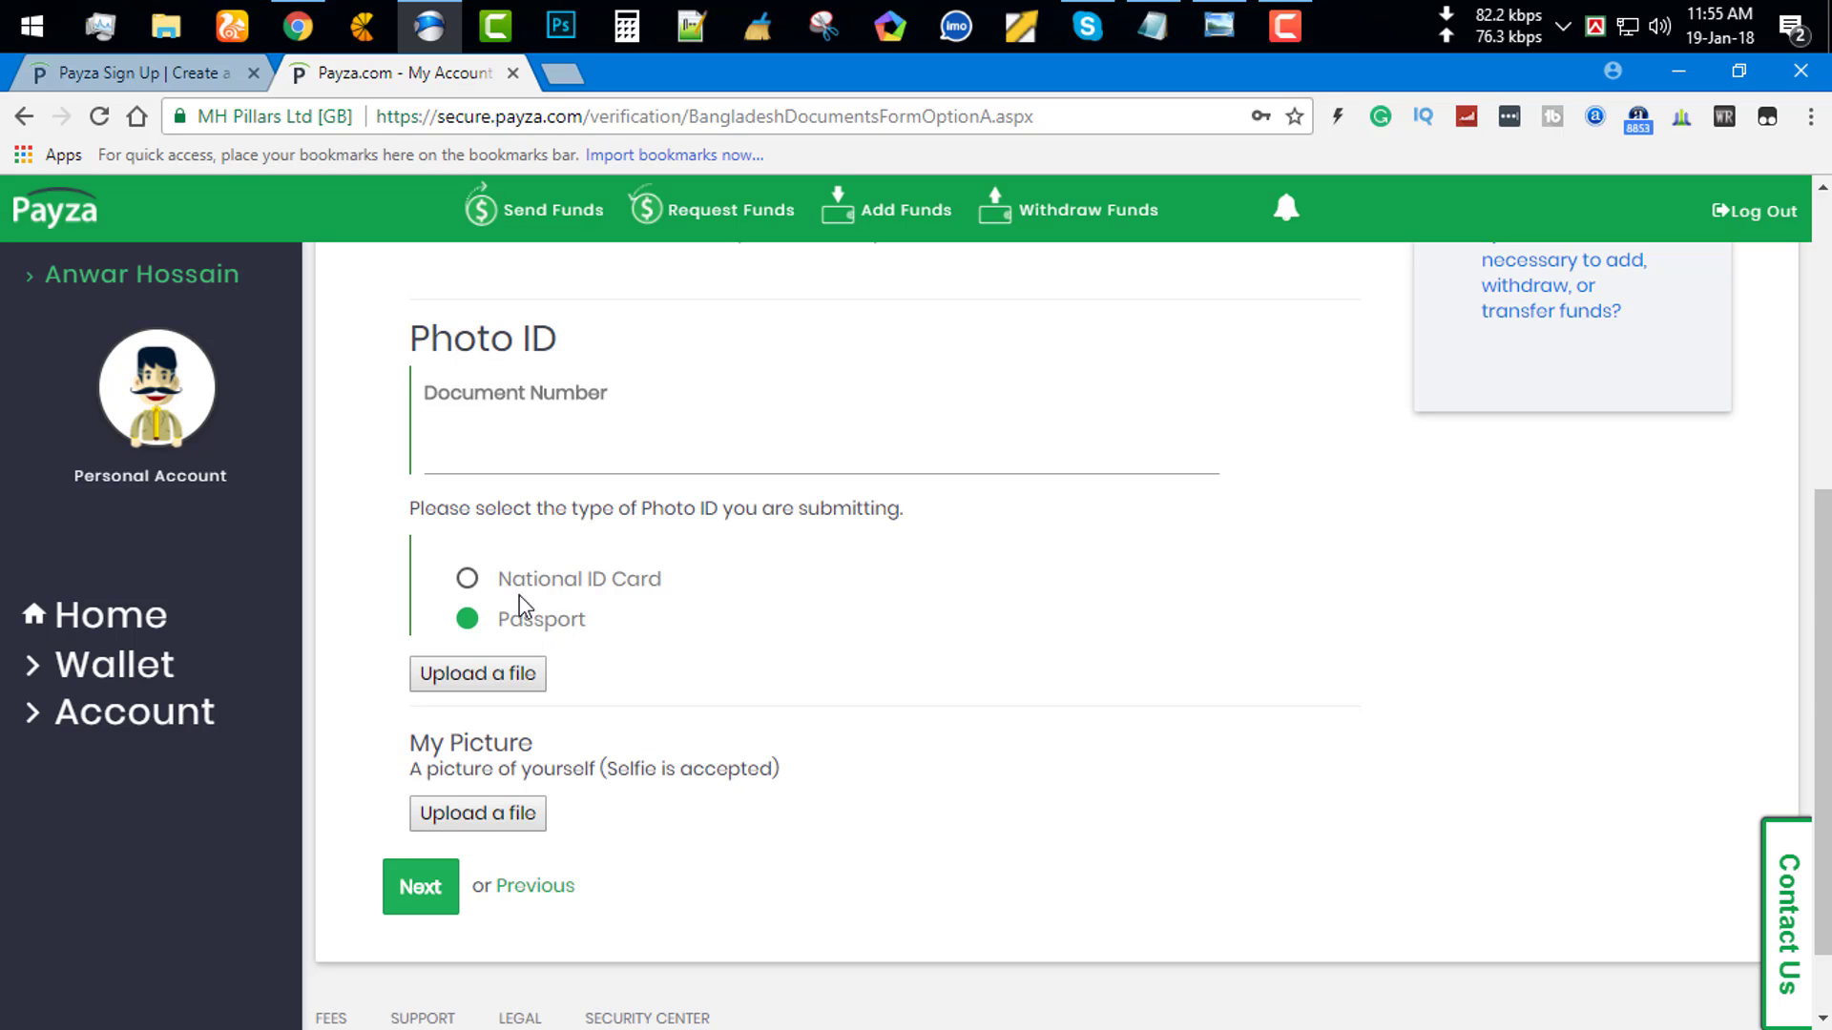
pyautogui.click(468, 579)
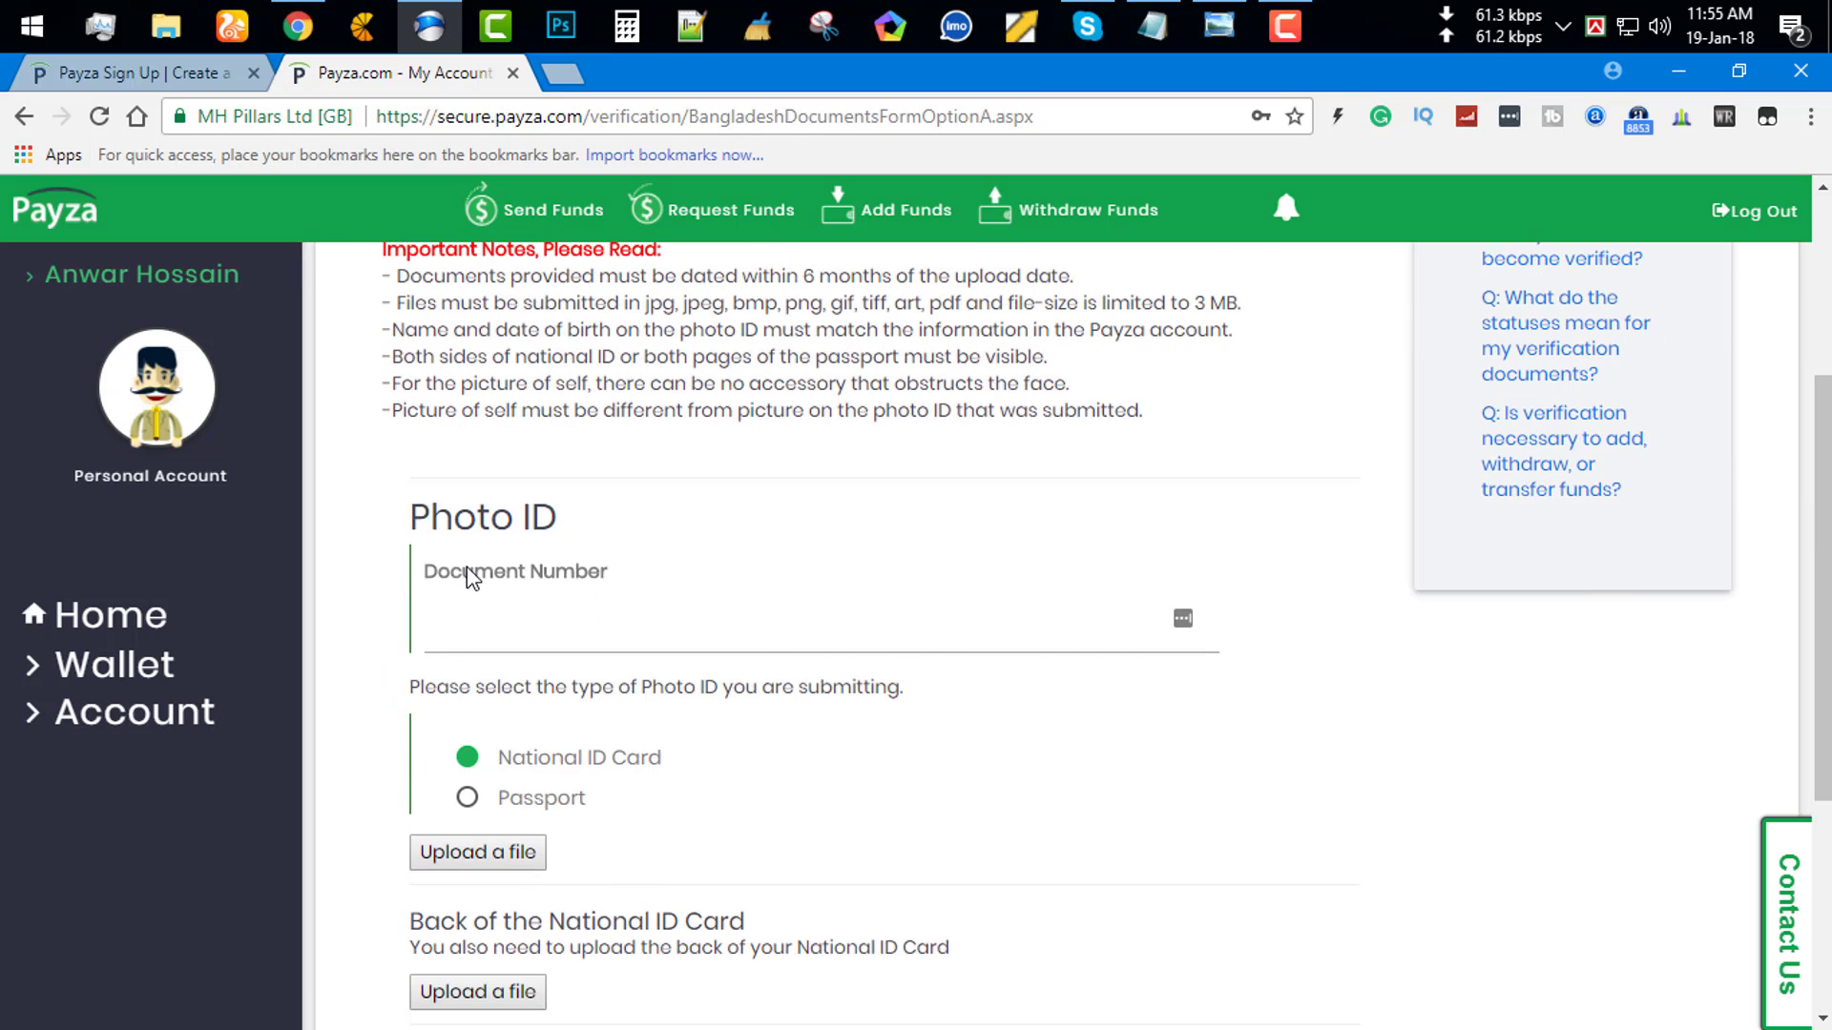
pyautogui.click(496, 602)
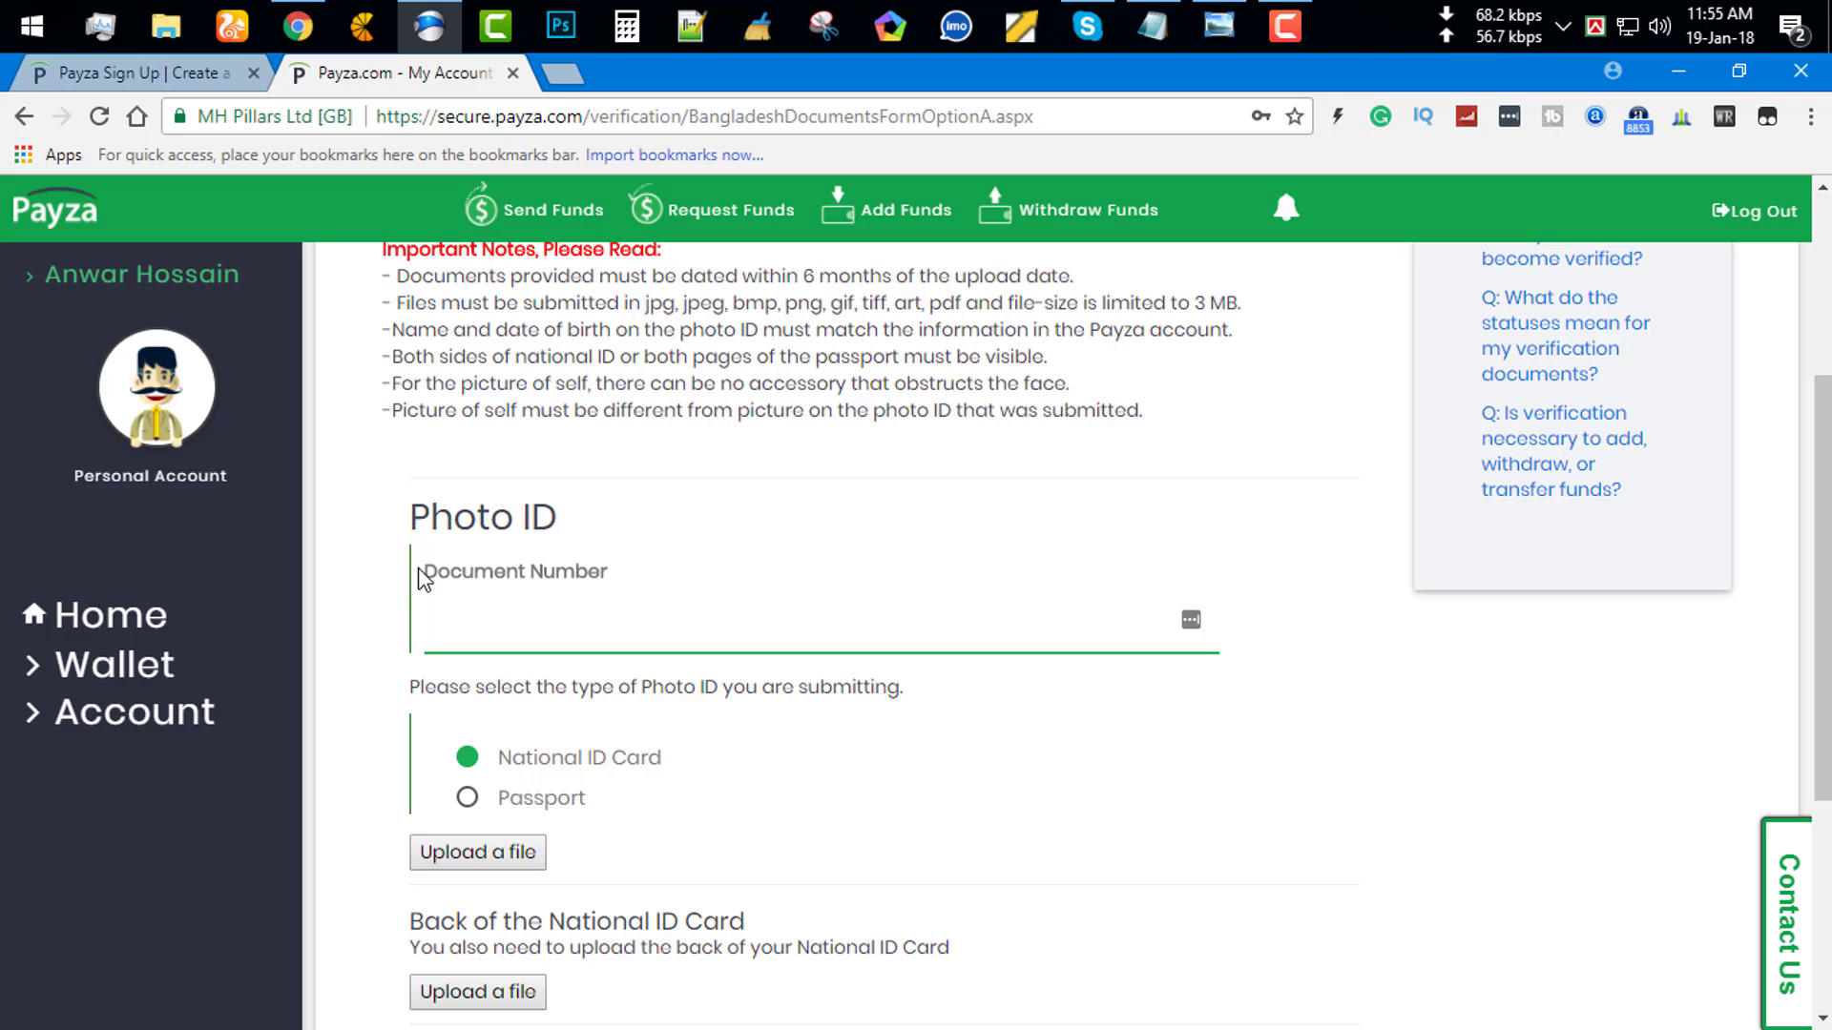
pyautogui.moveTo(421, 572); pyautogui.dragTo(625, 590)
pyautogui.click(515, 633)
# Copy the national ID number from Notepad and paste it into Document Number
pyautogui.click(1148, 19)
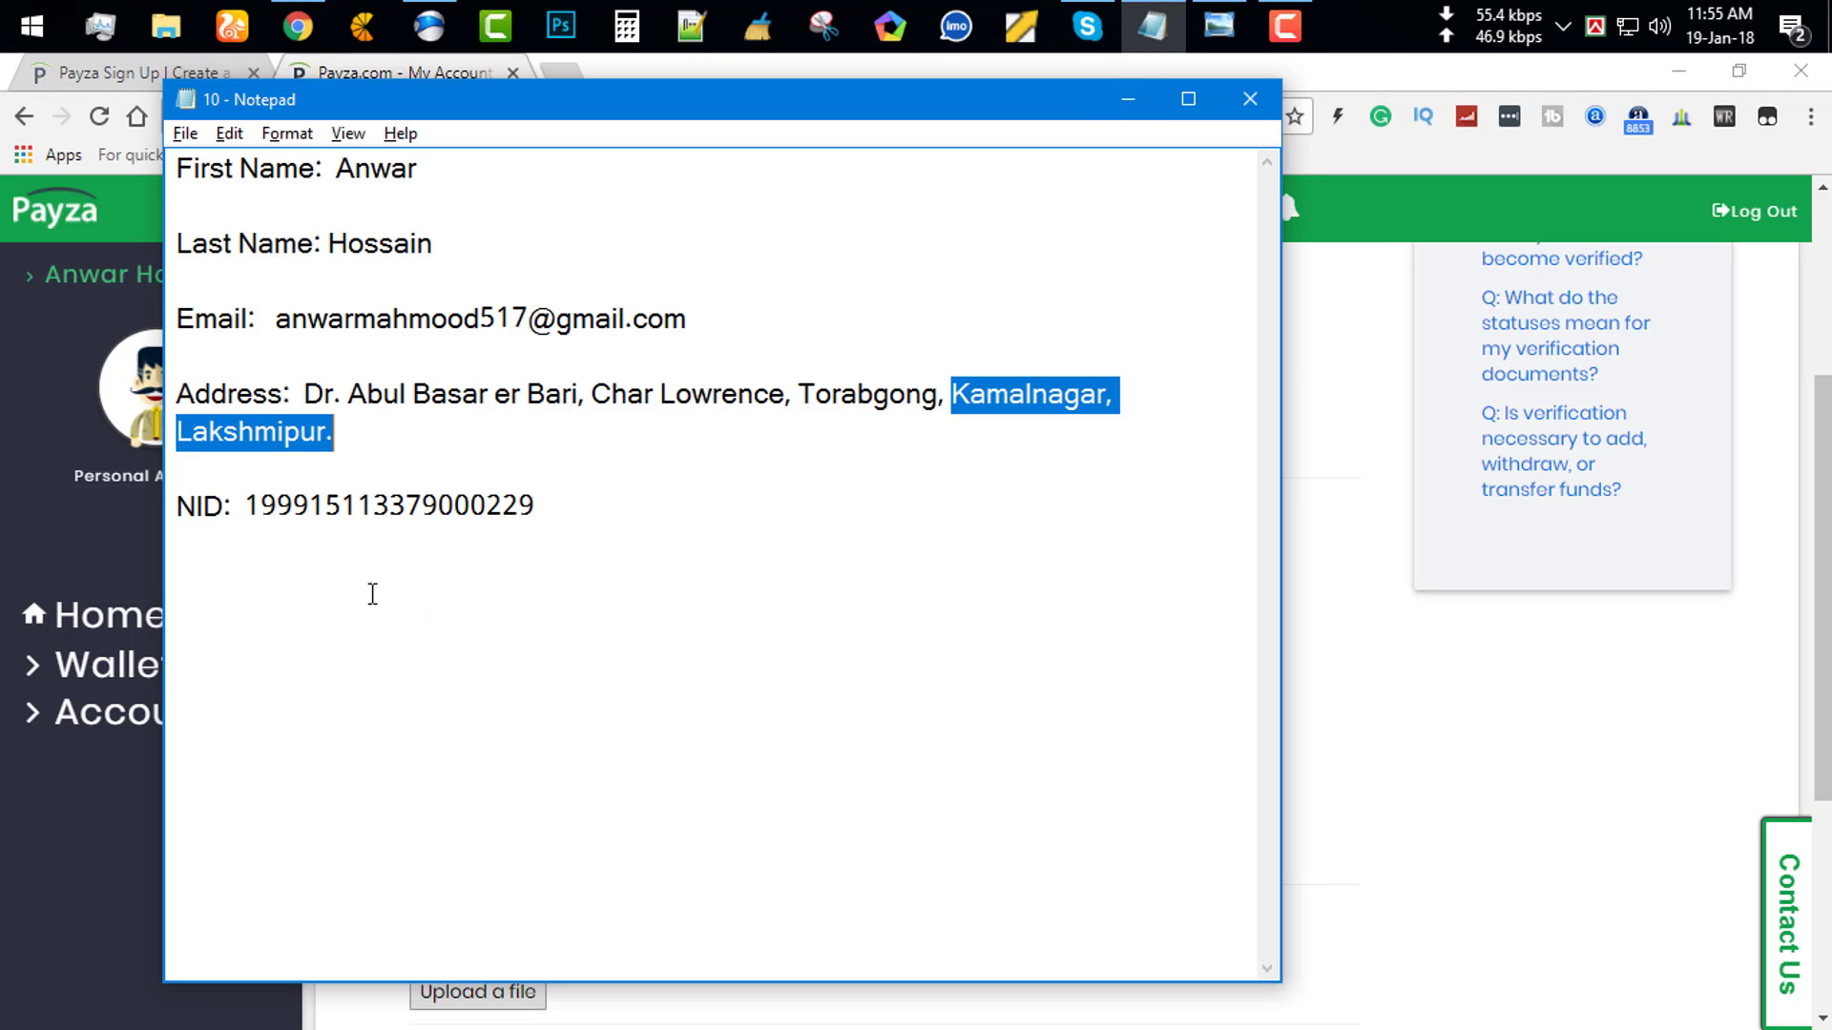
pyautogui.doubleClick(393, 505)
pyautogui.hotkey('ctrl', 'c')
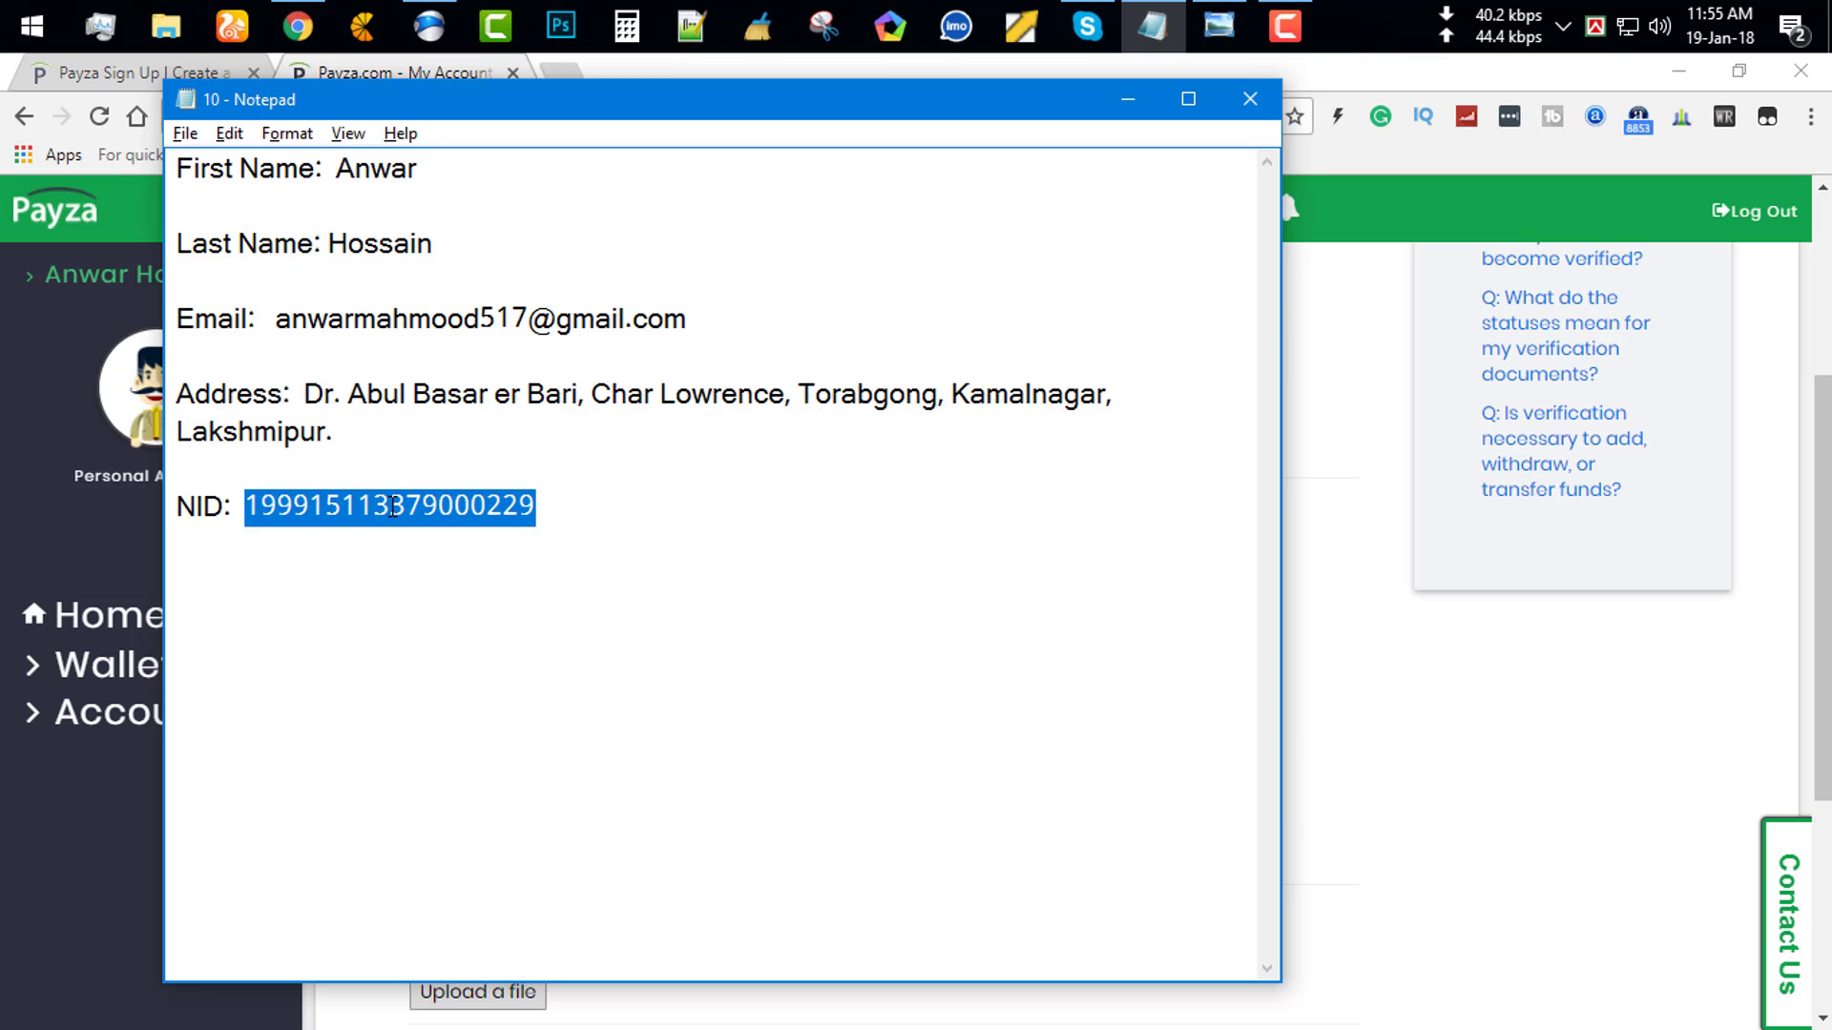
pyautogui.hotkey('alt', 'Tab')
pyautogui.hotkey('ctrl', 'v')
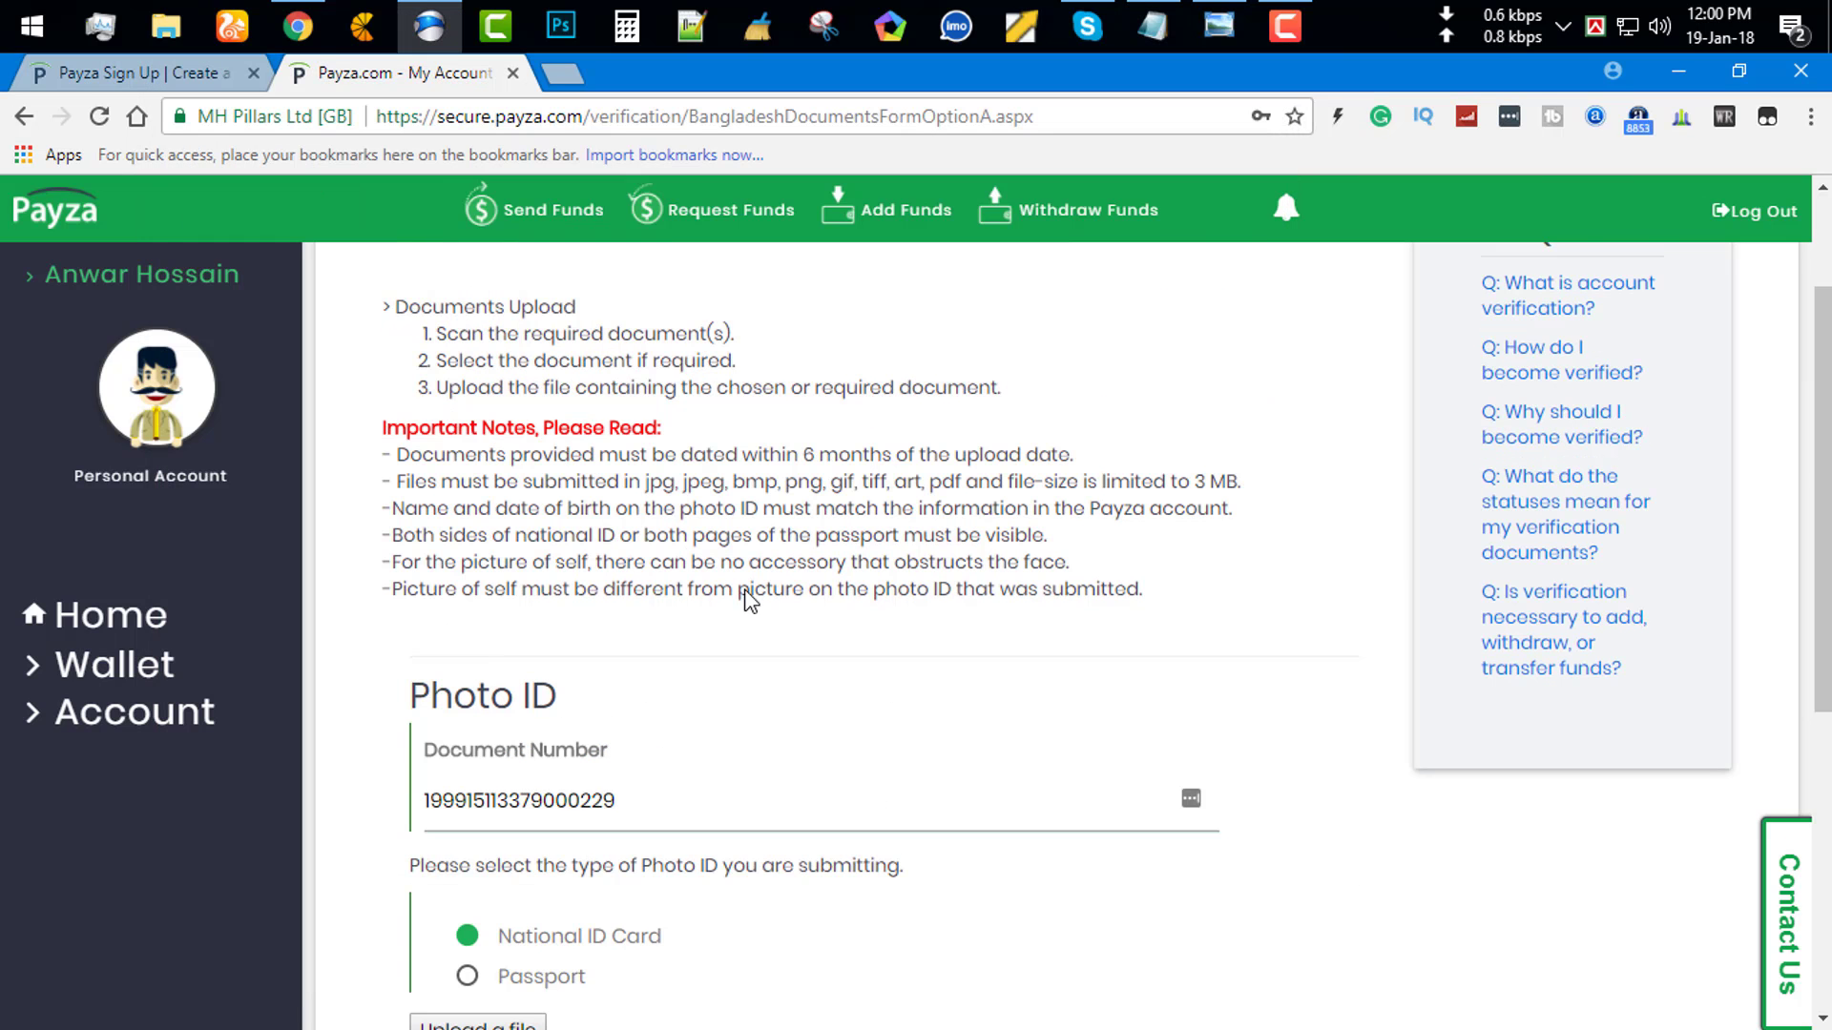
pyautogui.click(391, 940)
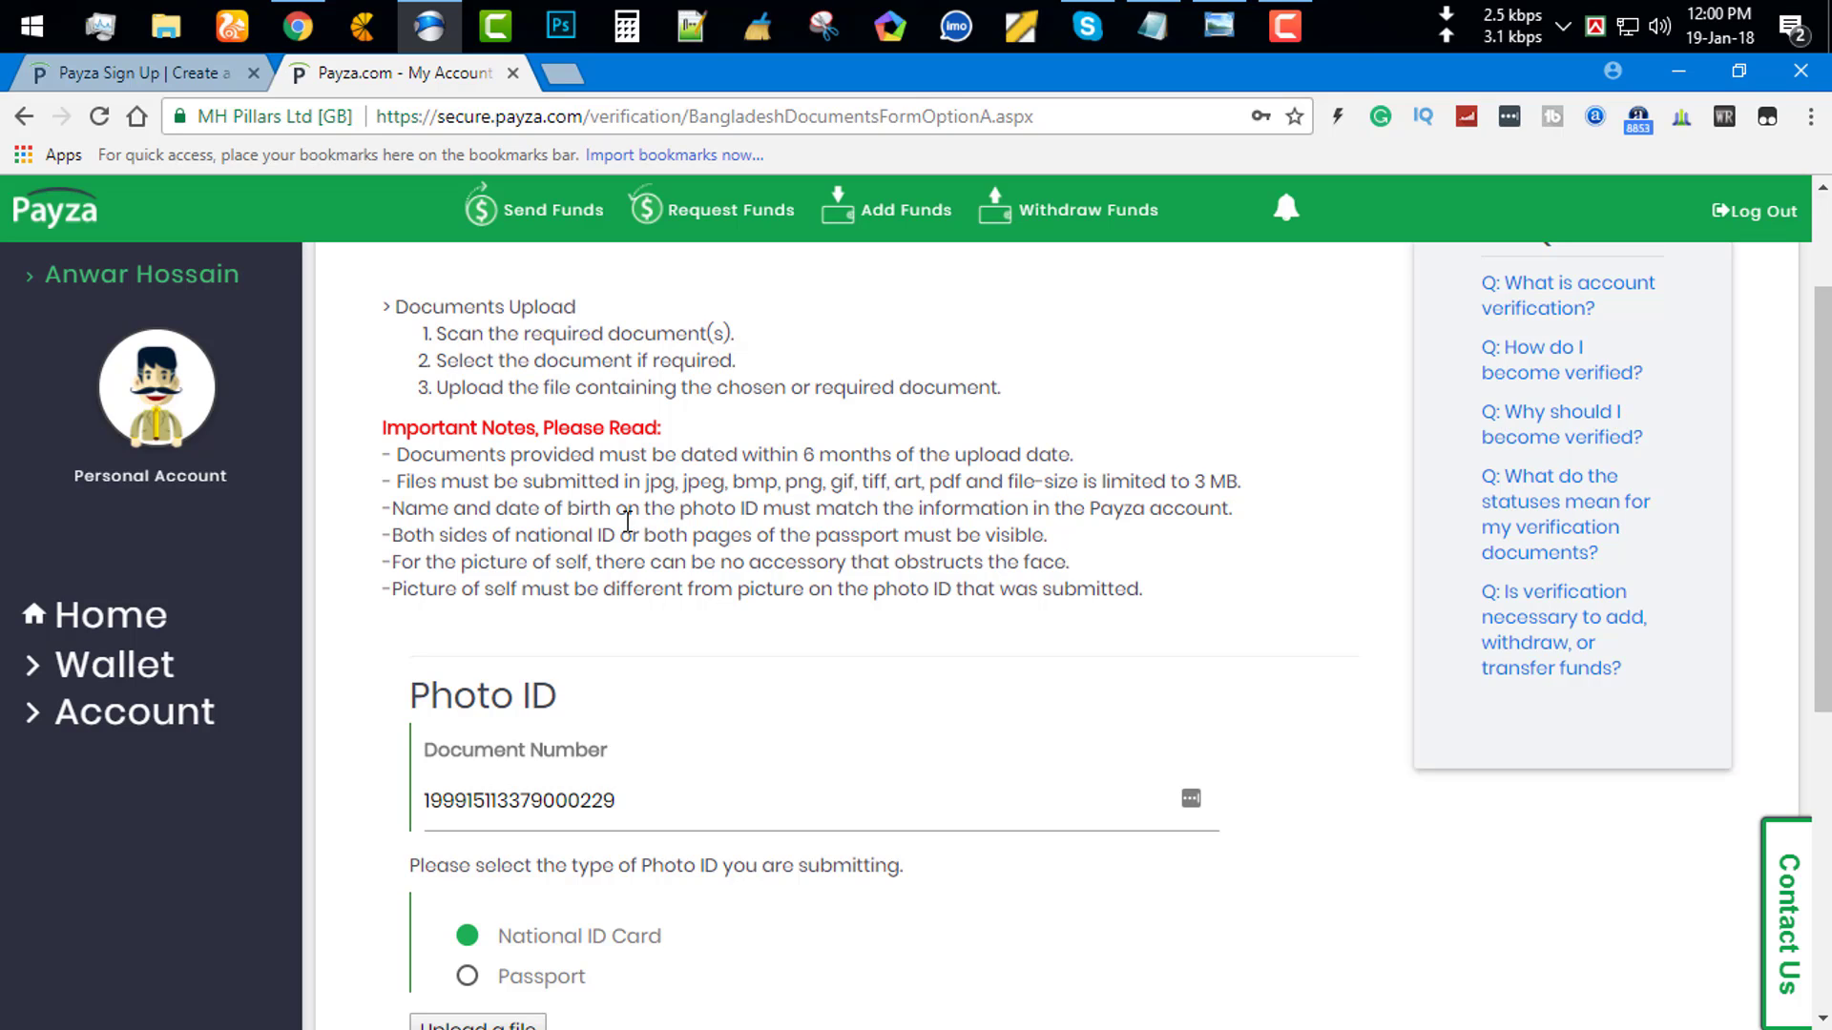
pyautogui.scroll(-4, 763, 703)
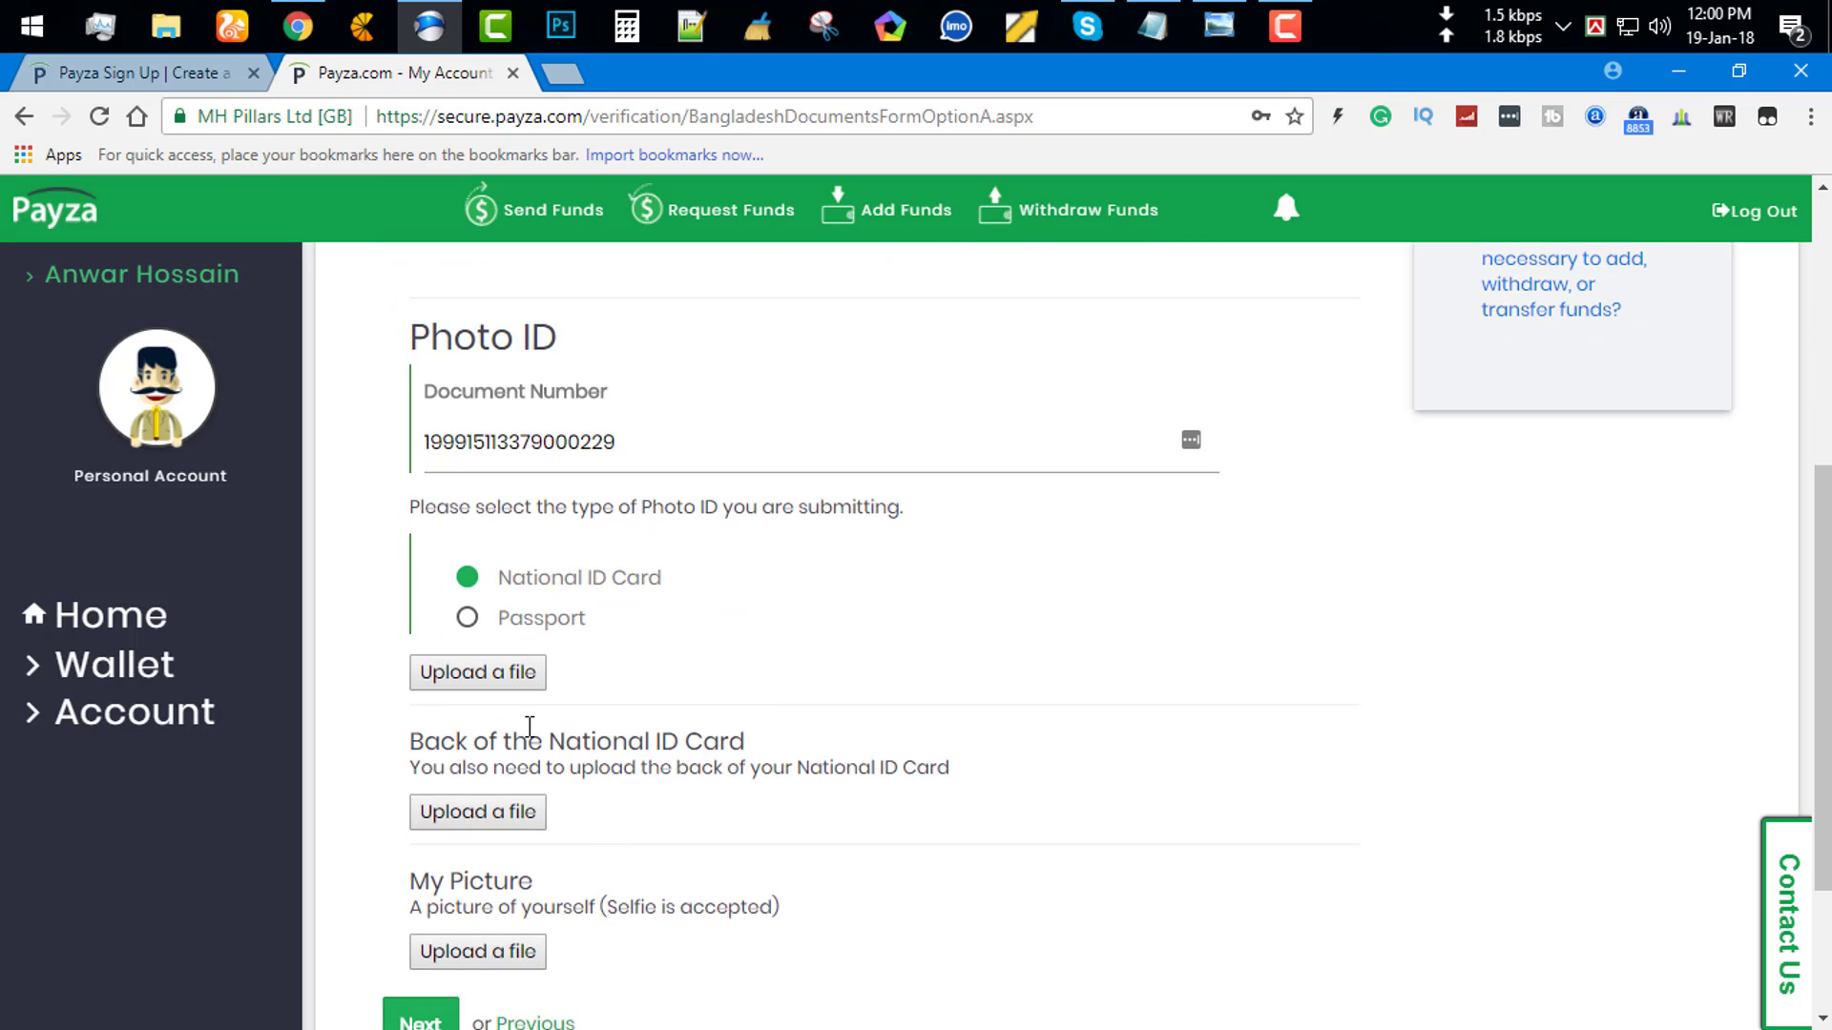
# Upload the front-side image of the national ID card
pyautogui.click(516, 677)
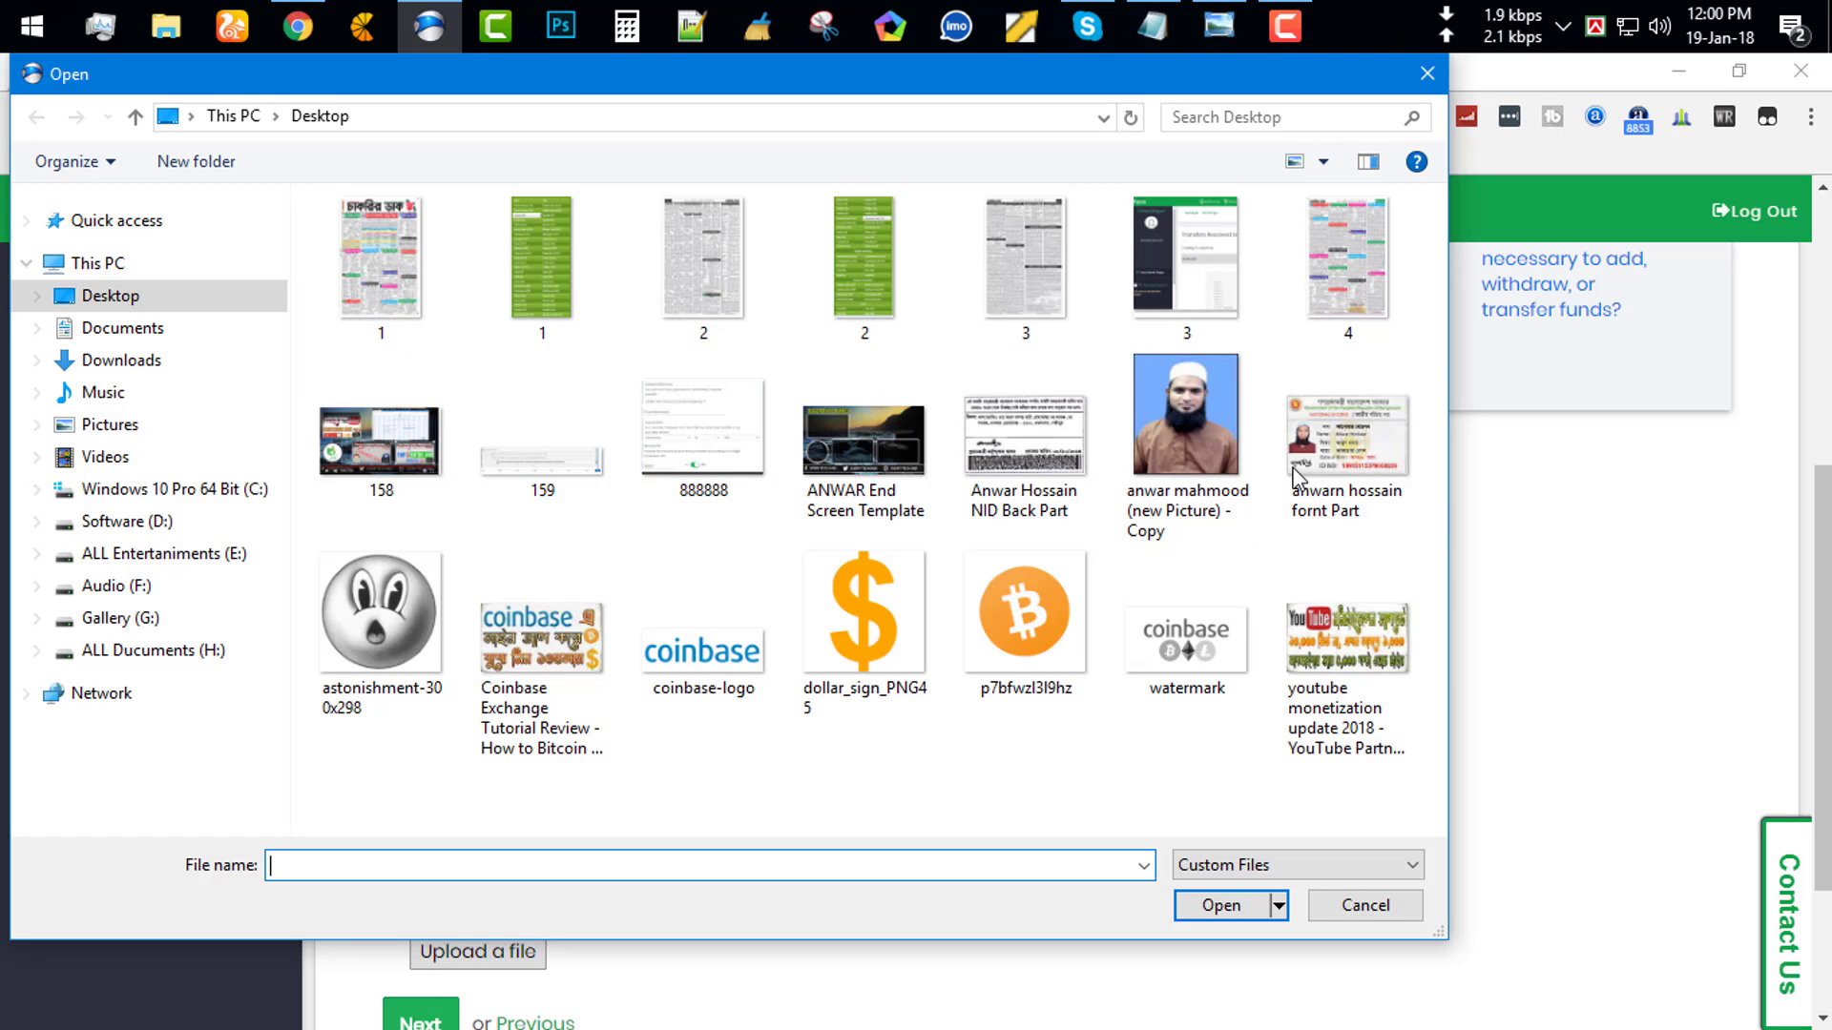
pyautogui.doubleClick(1353, 456)
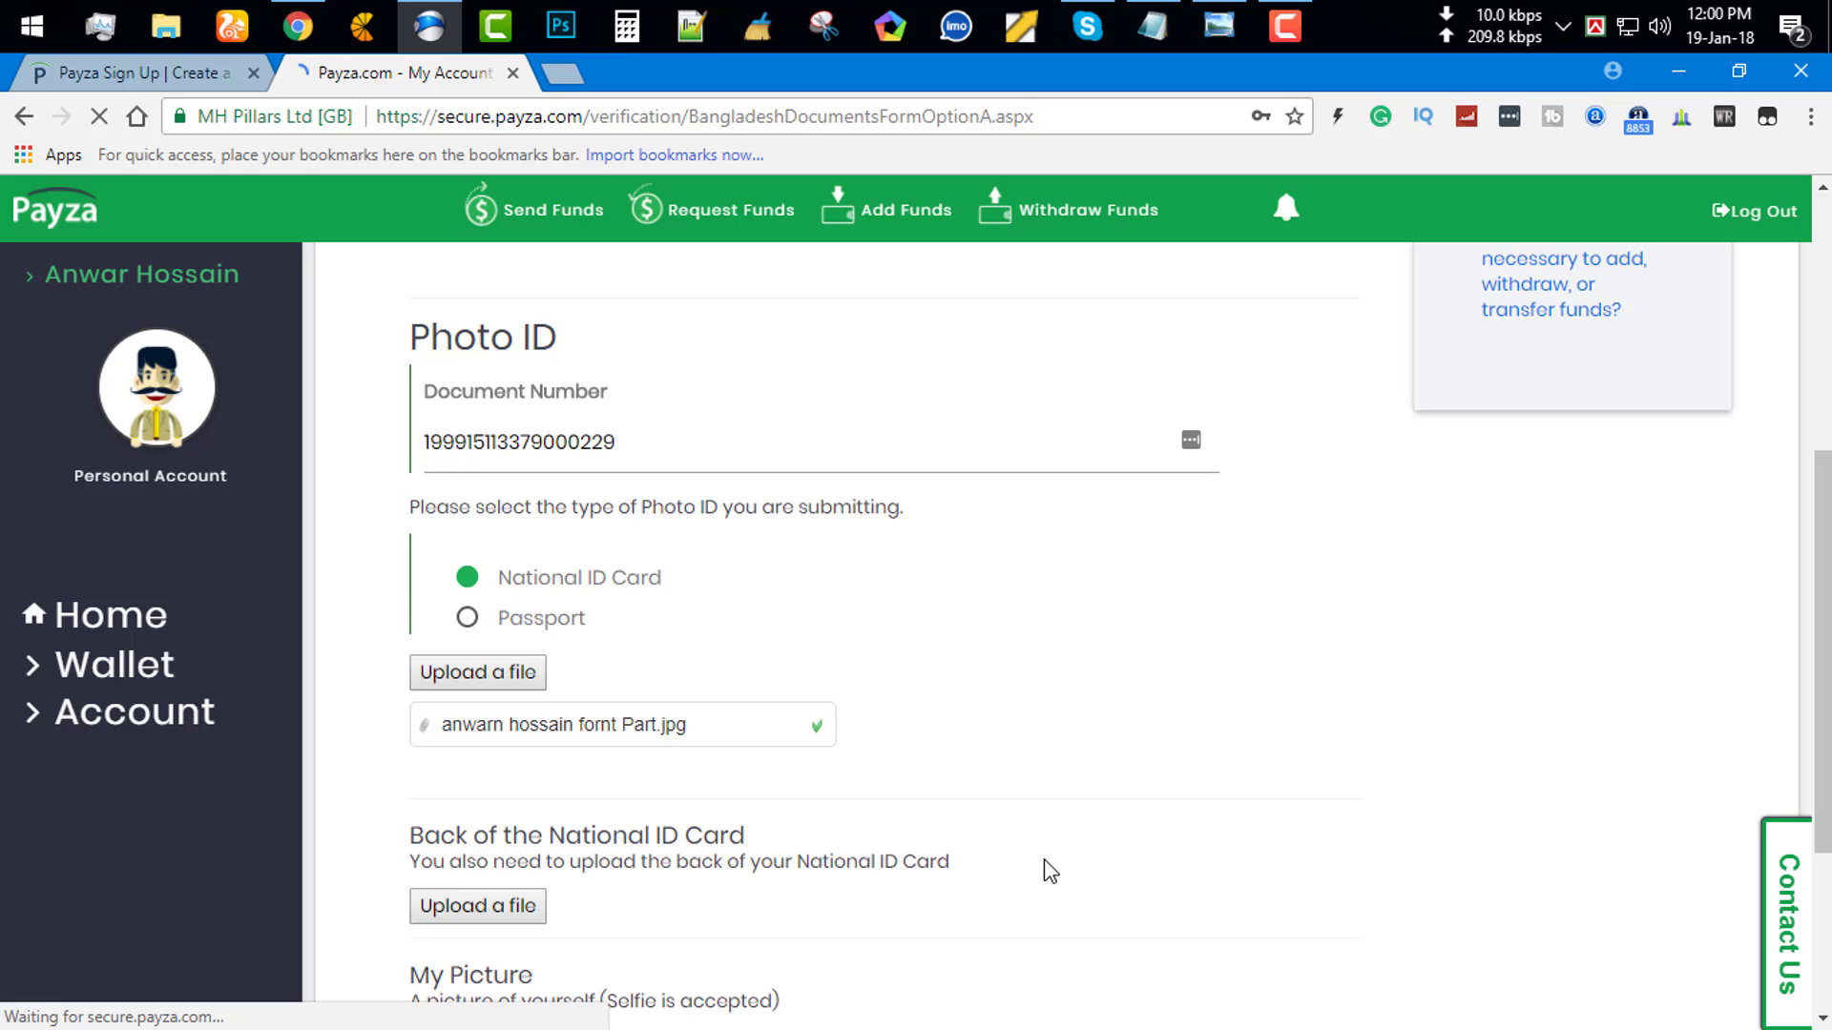
pyautogui.scroll(-2, 1137, 808)
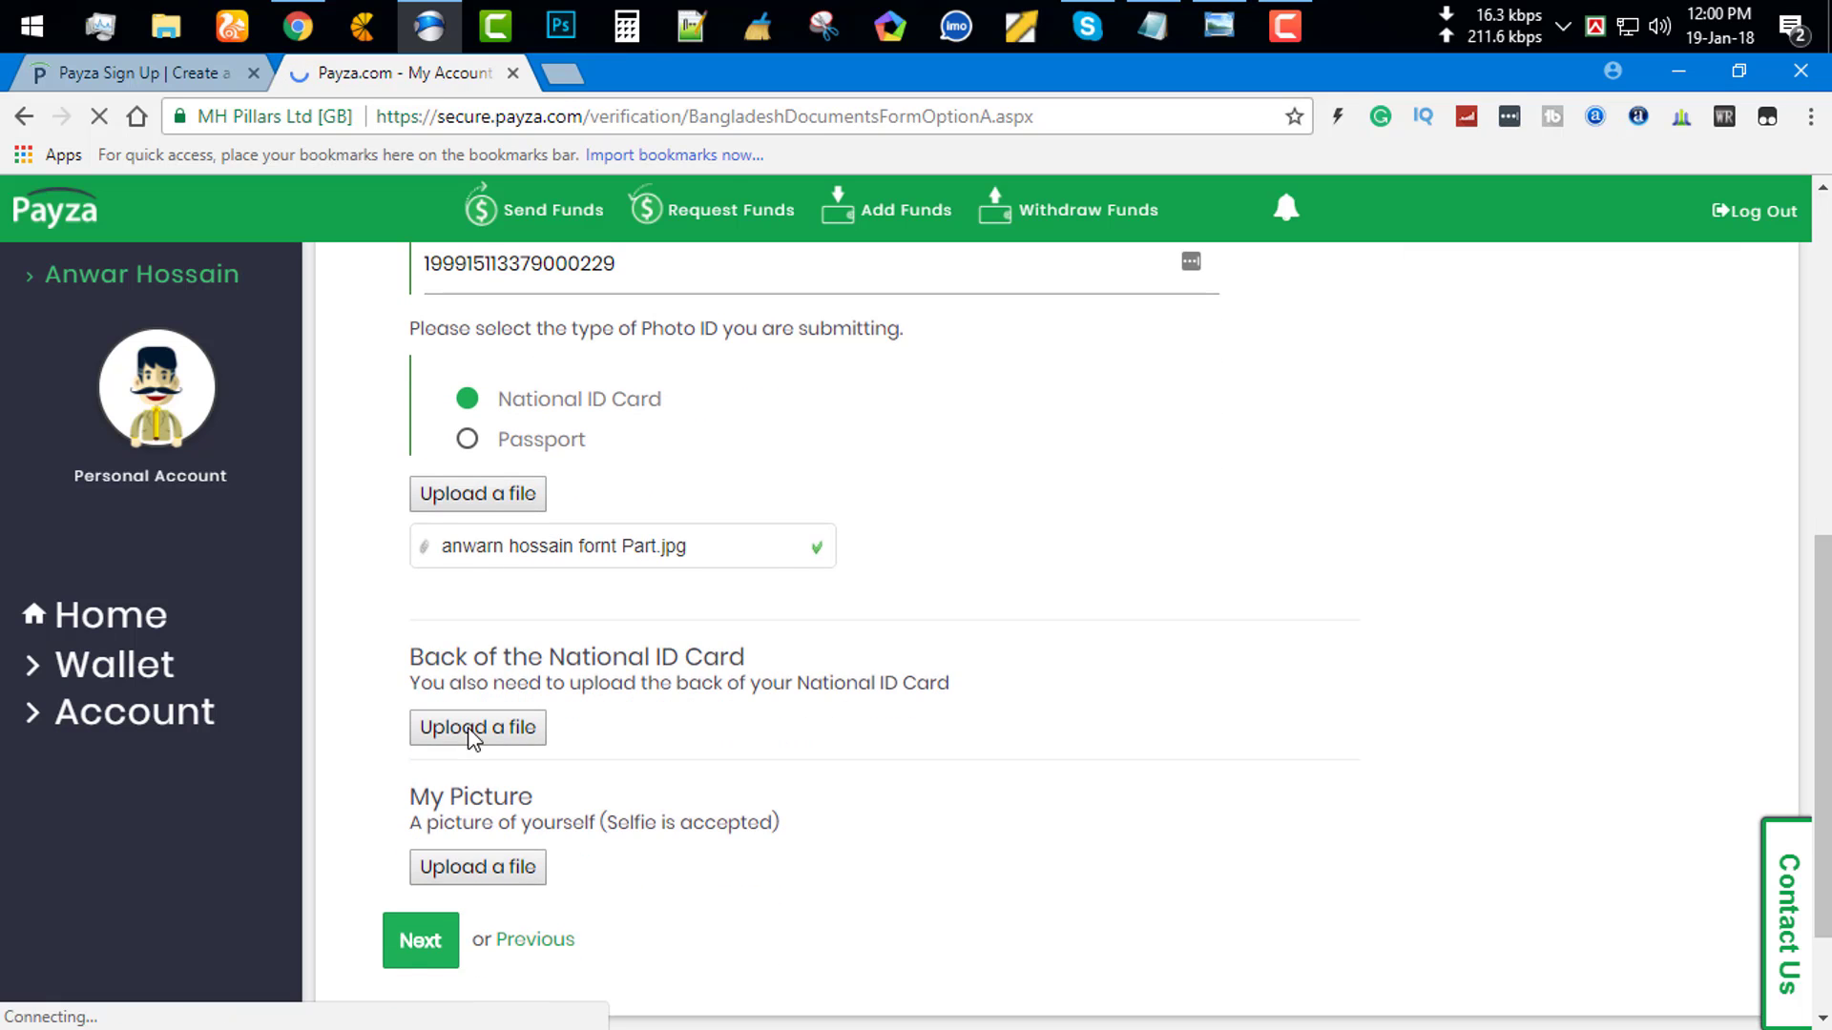
pyautogui.scroll(-8, 736, 741)
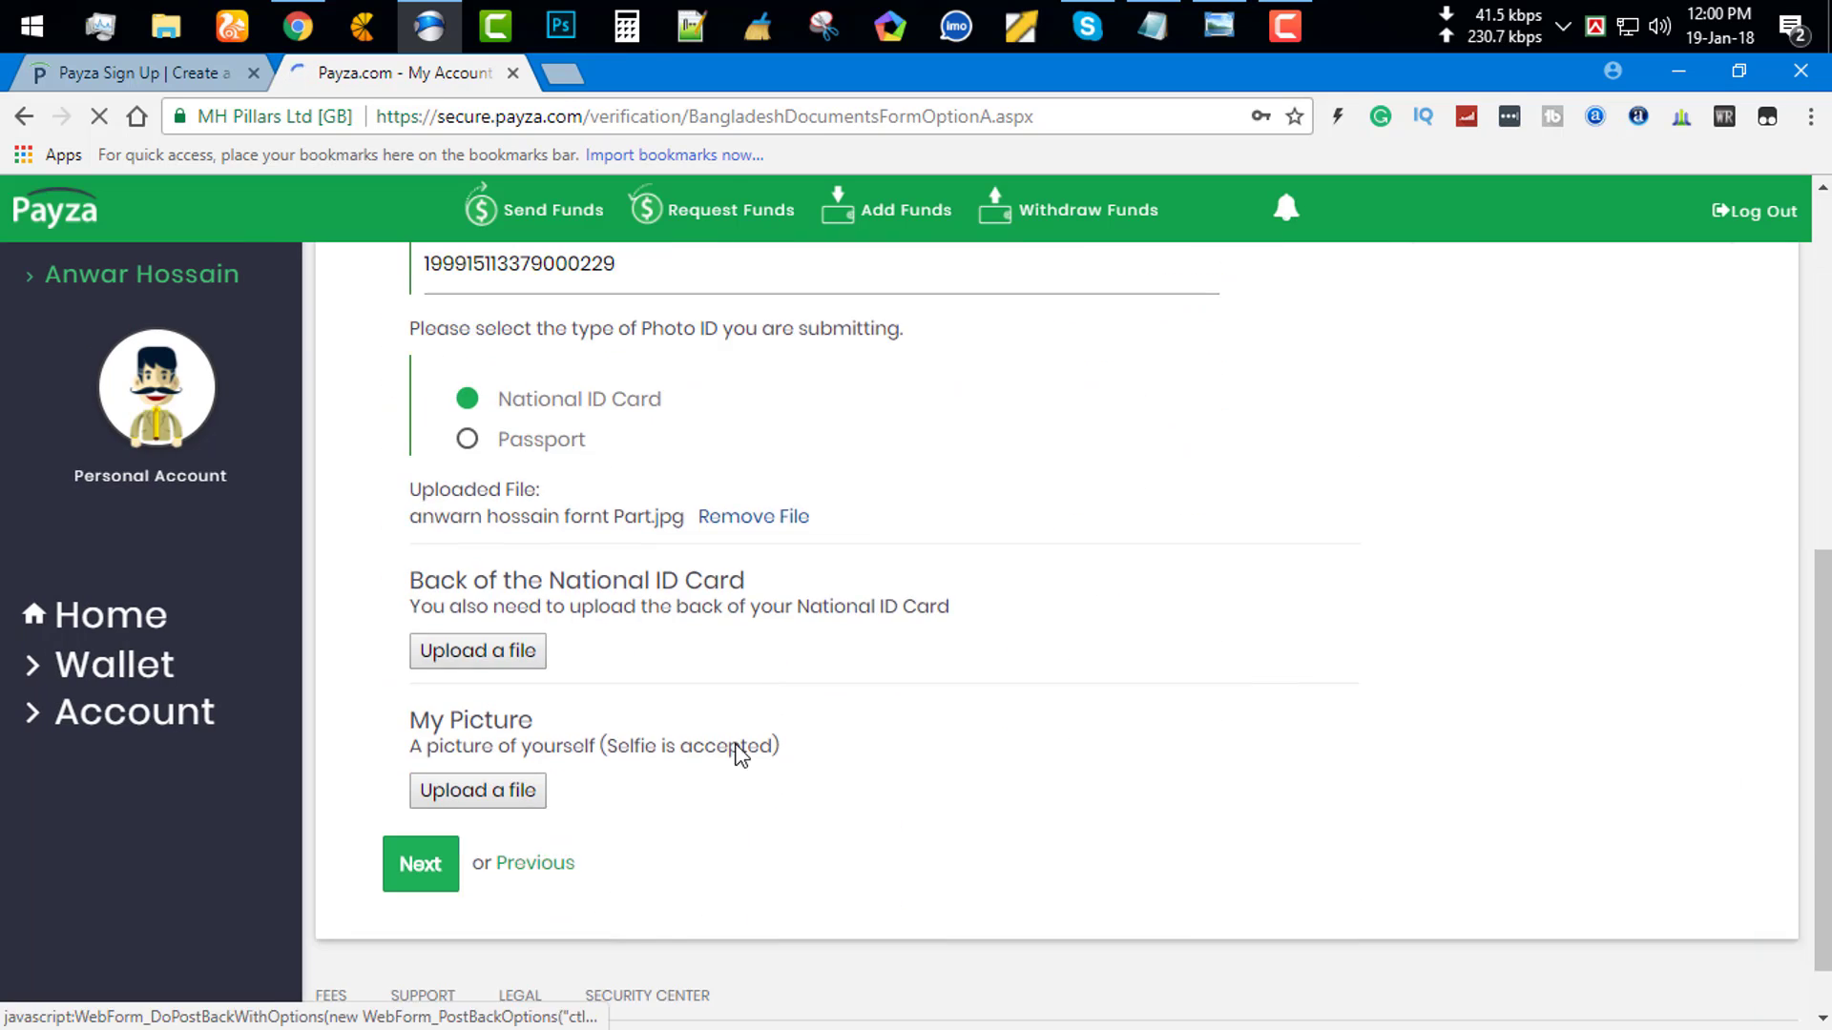
# Upload the back-side ID card image and scroll down to the My Picture section
pyautogui.click(511, 658)
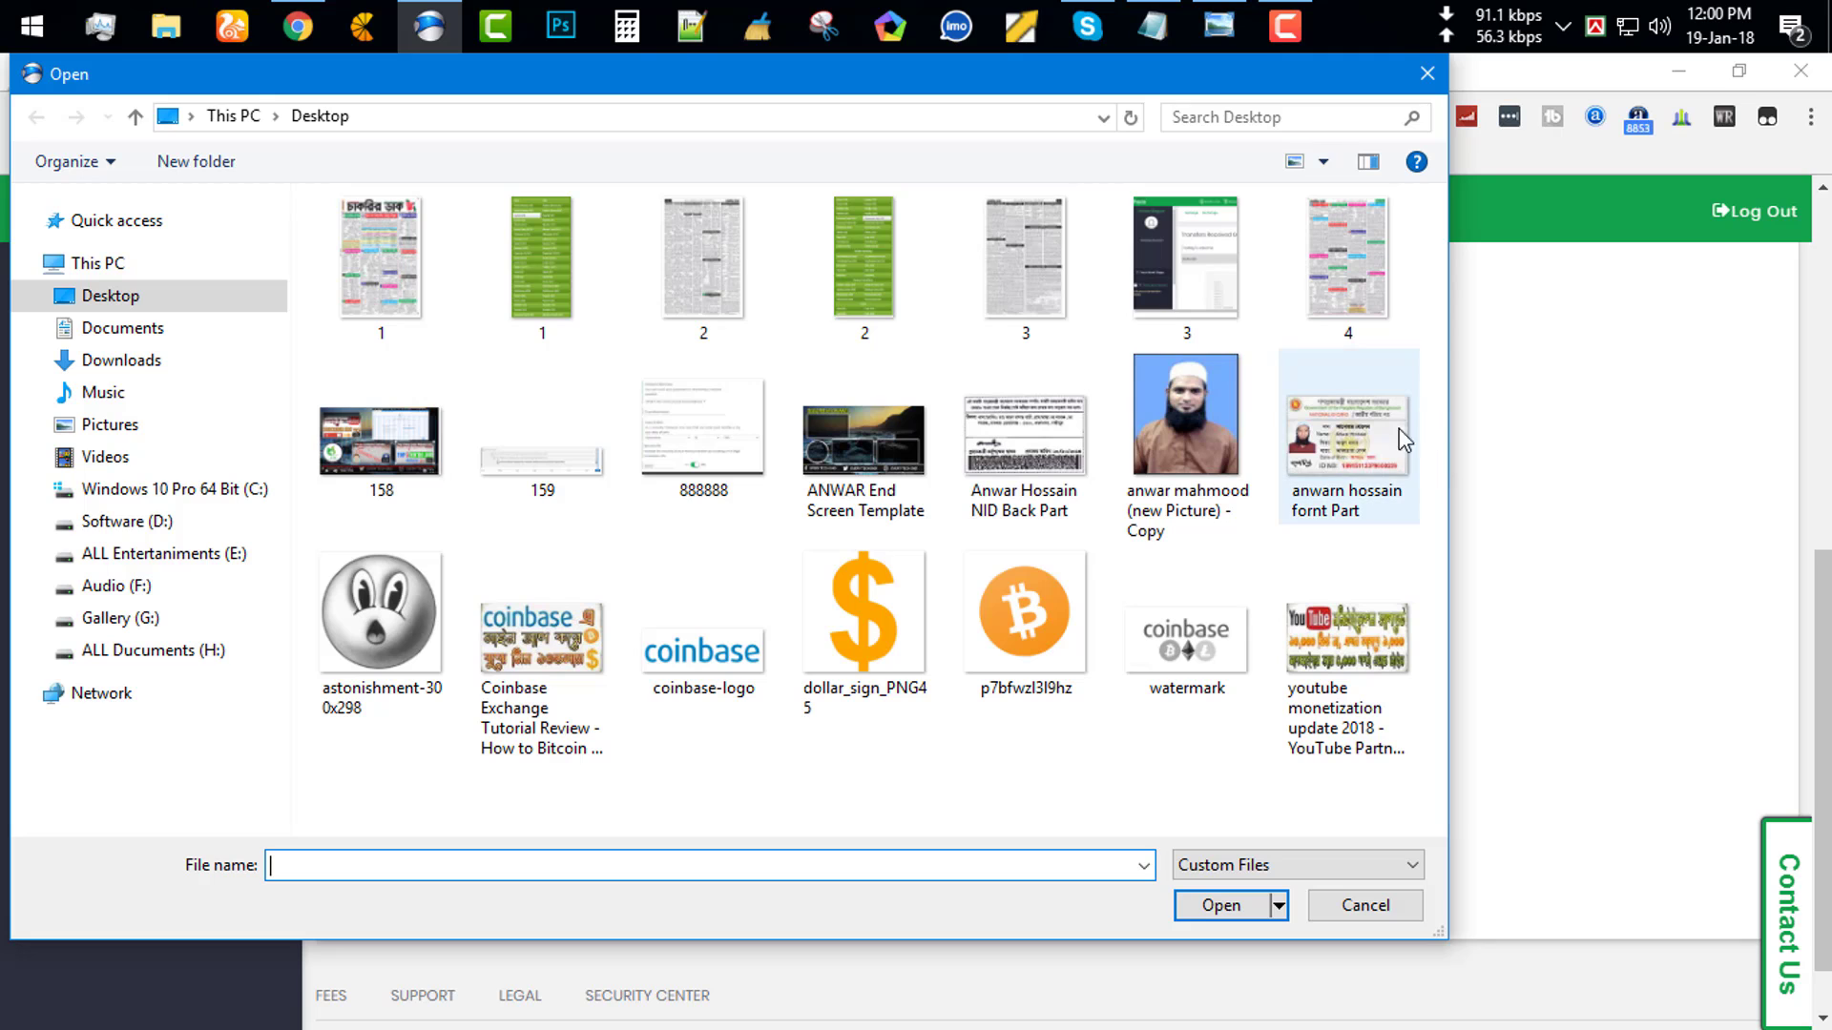
pyautogui.doubleClick(1042, 484)
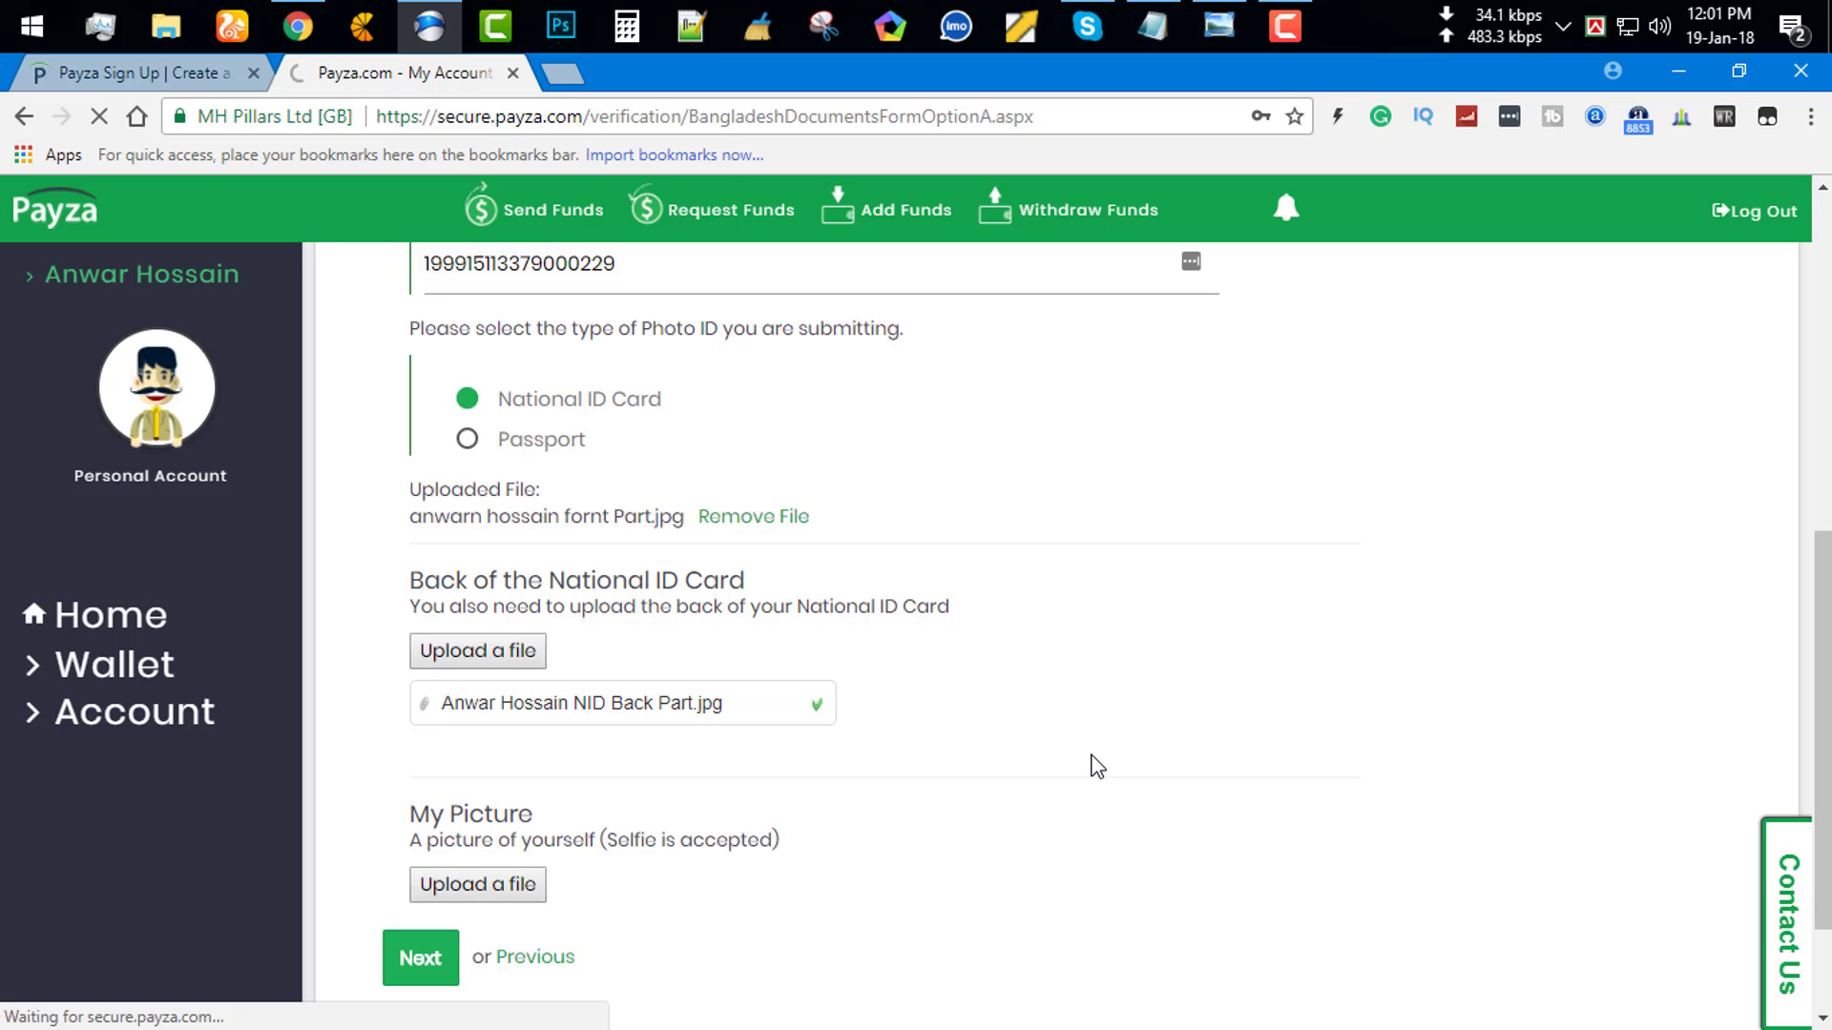
pyautogui.scroll(-3, 1049, 777)
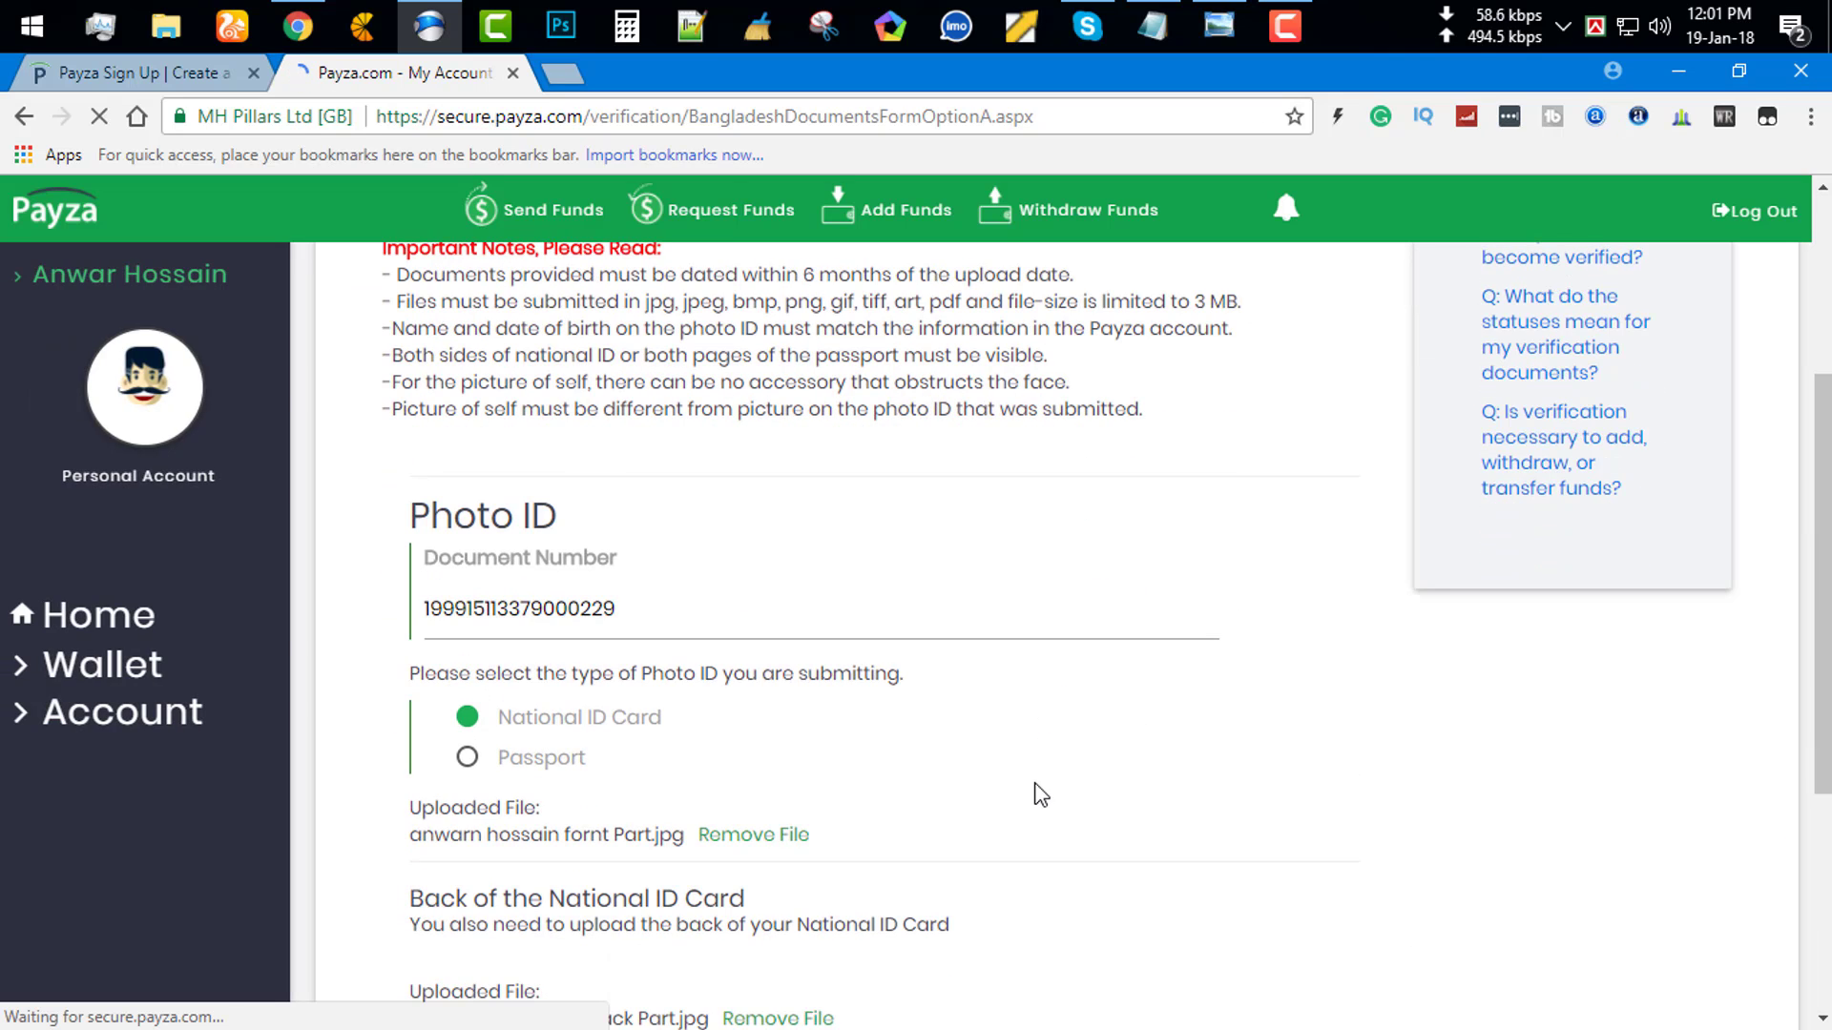
pyautogui.scroll(-2, 1041, 802)
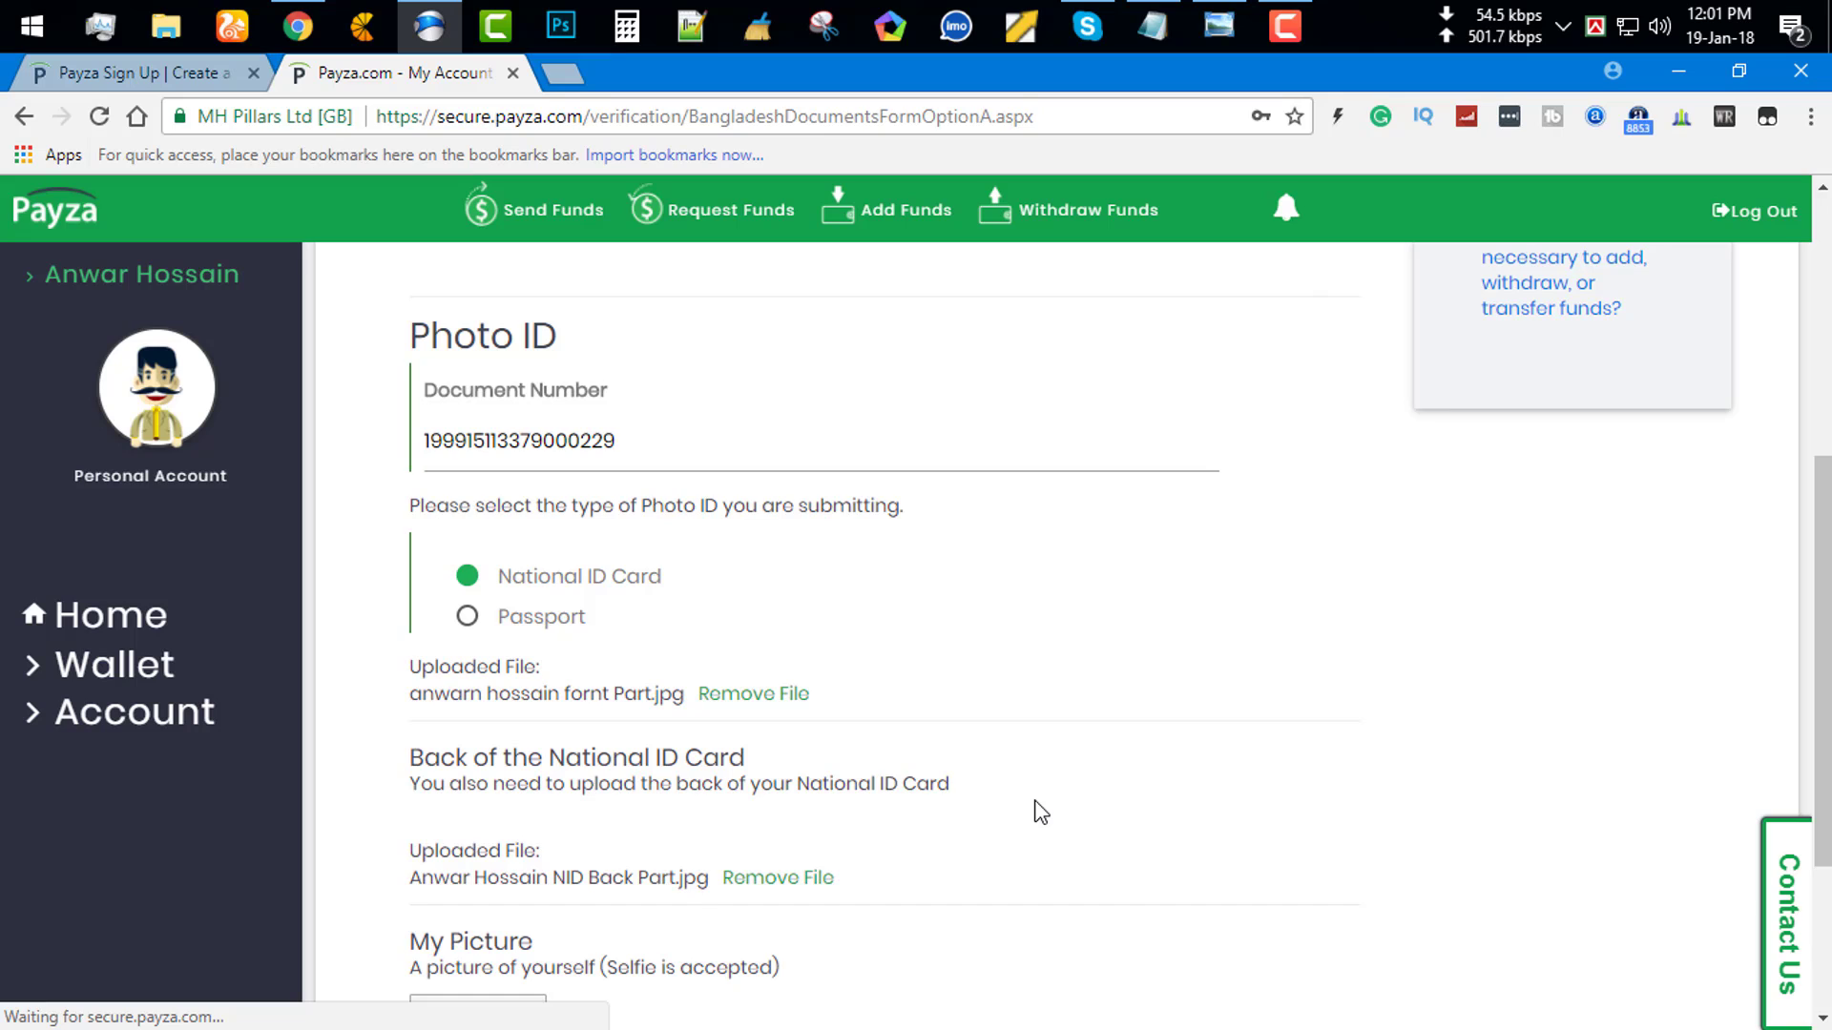
pyautogui.scroll(-2, 1041, 812)
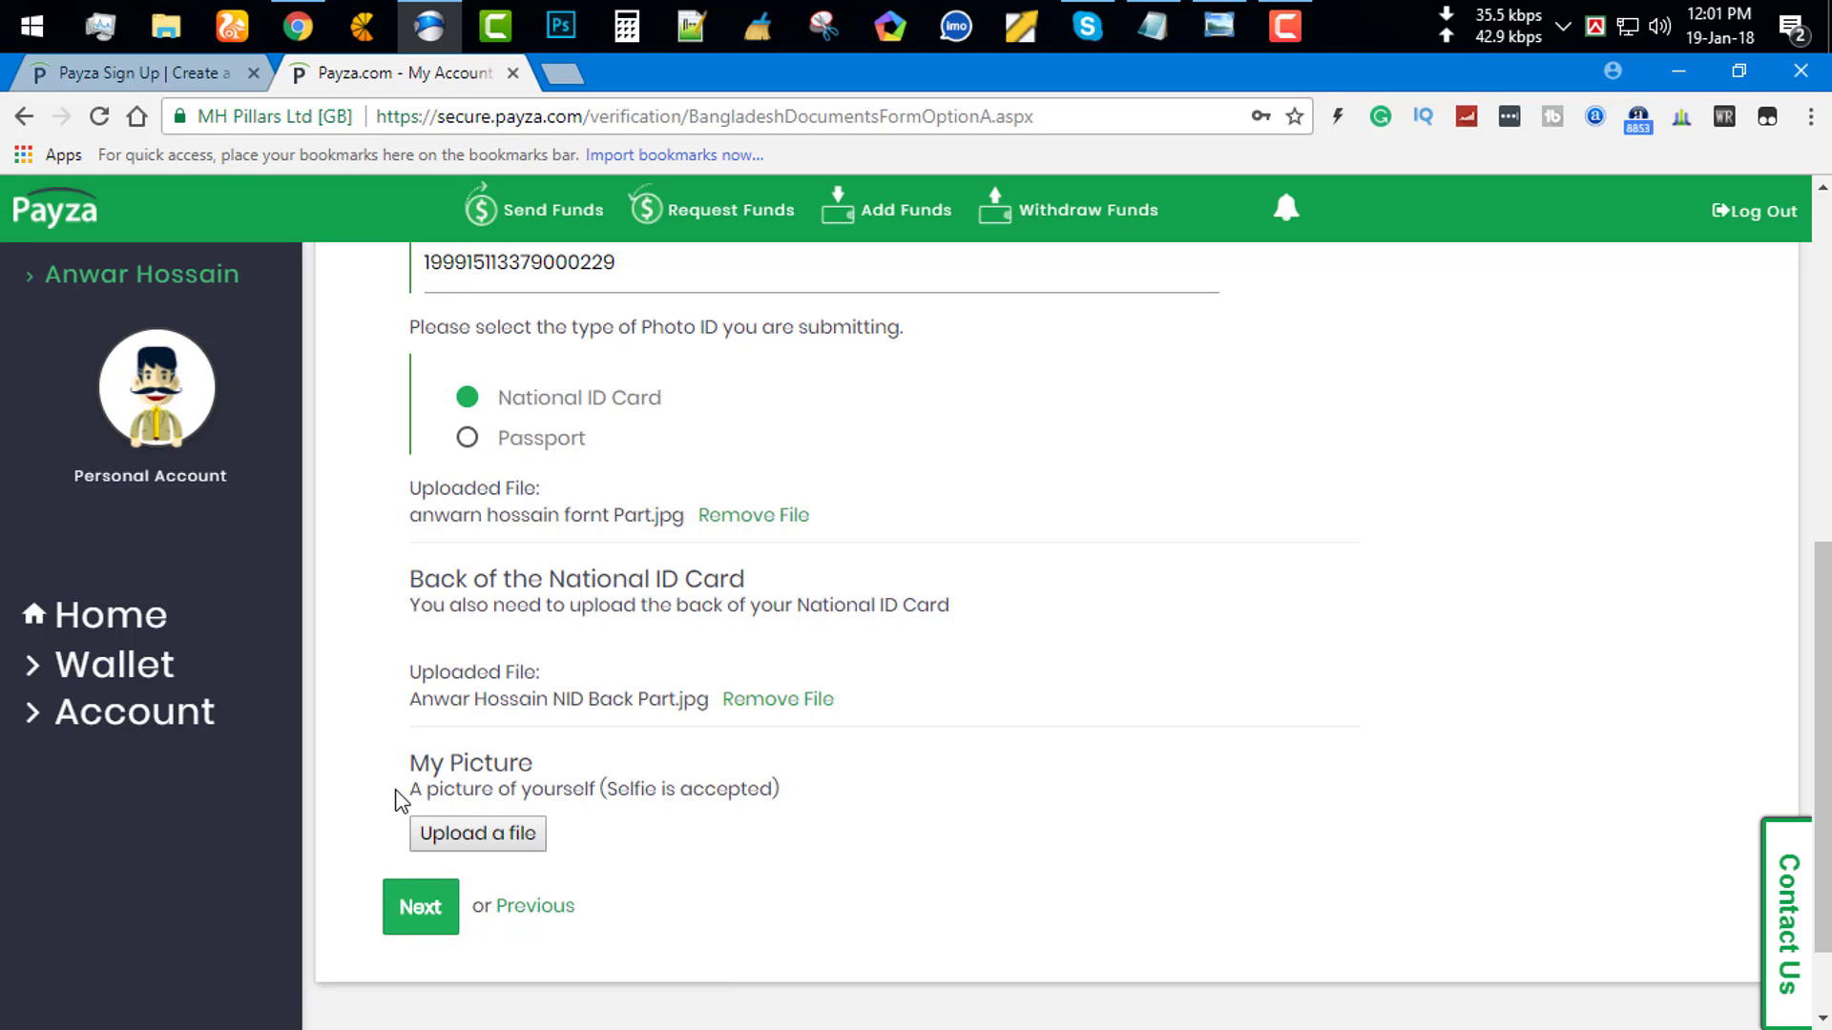
# Upload the selfie photo '1' from Gallery (G:) > !My Image as My Picture and continue to Review
pyautogui.moveTo(412, 790); pyautogui.dragTo(775, 782)
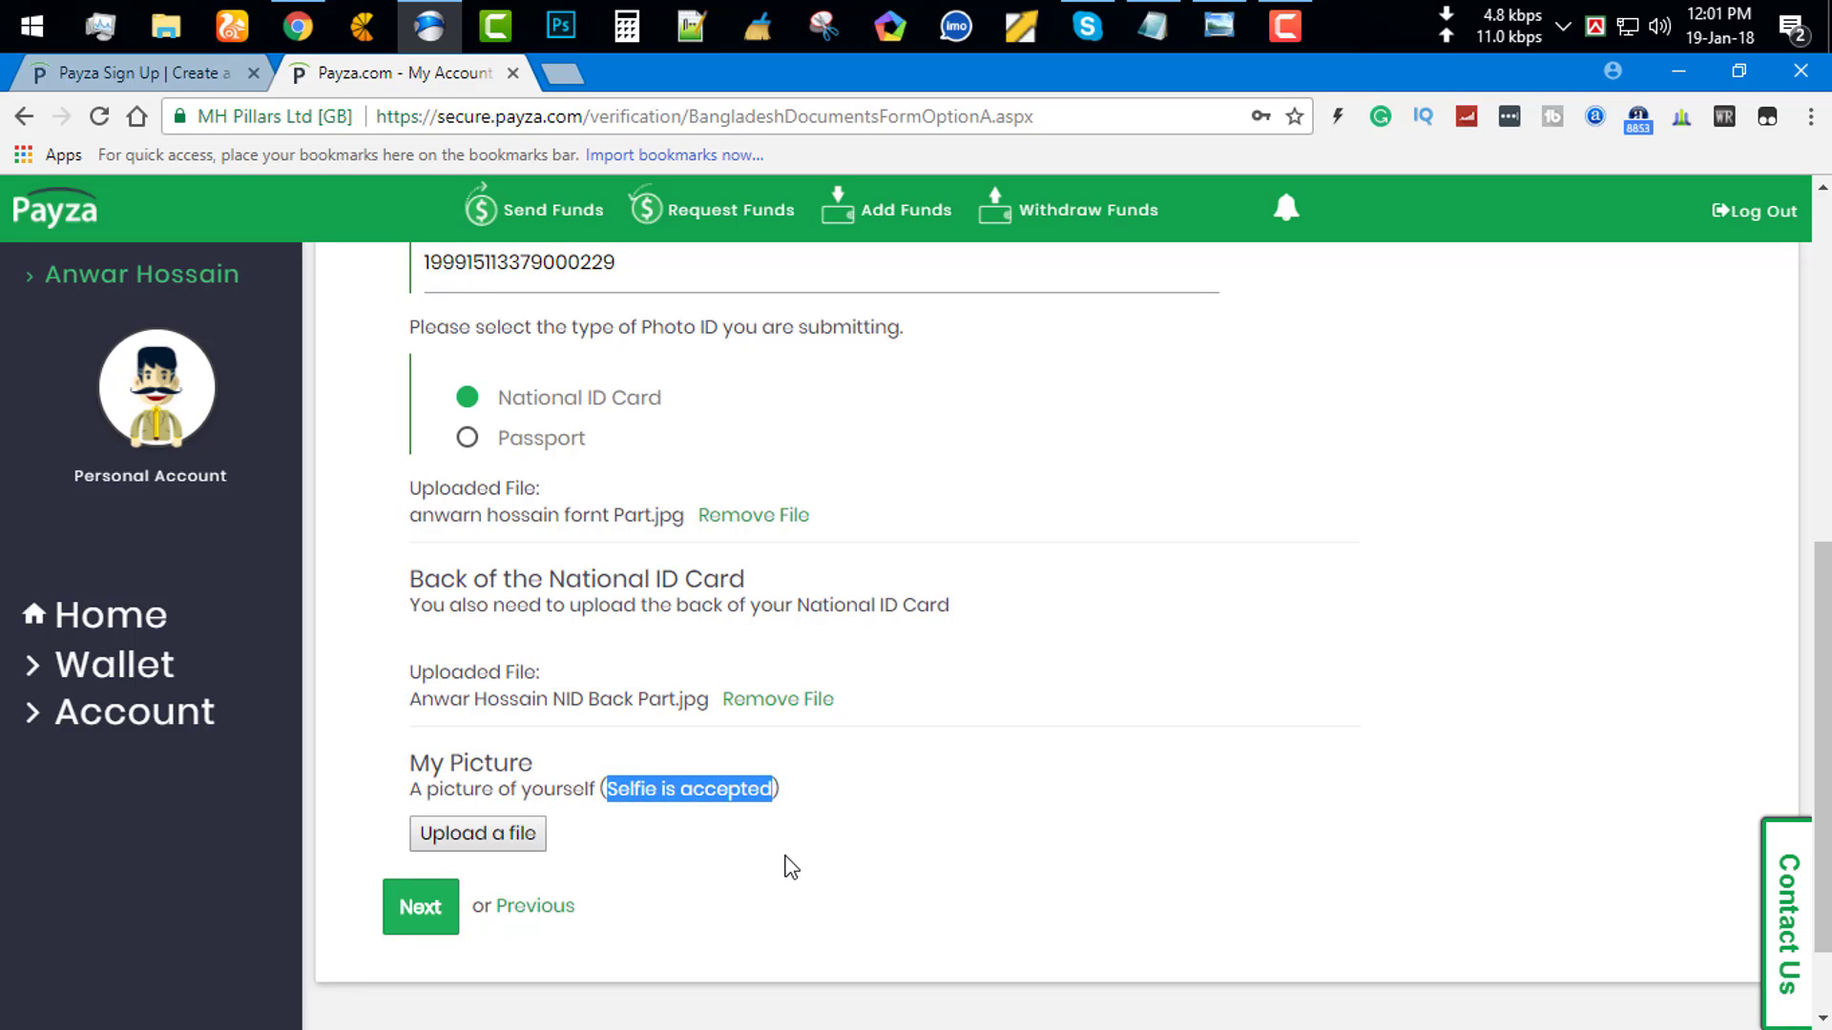
pyautogui.click(870, 819)
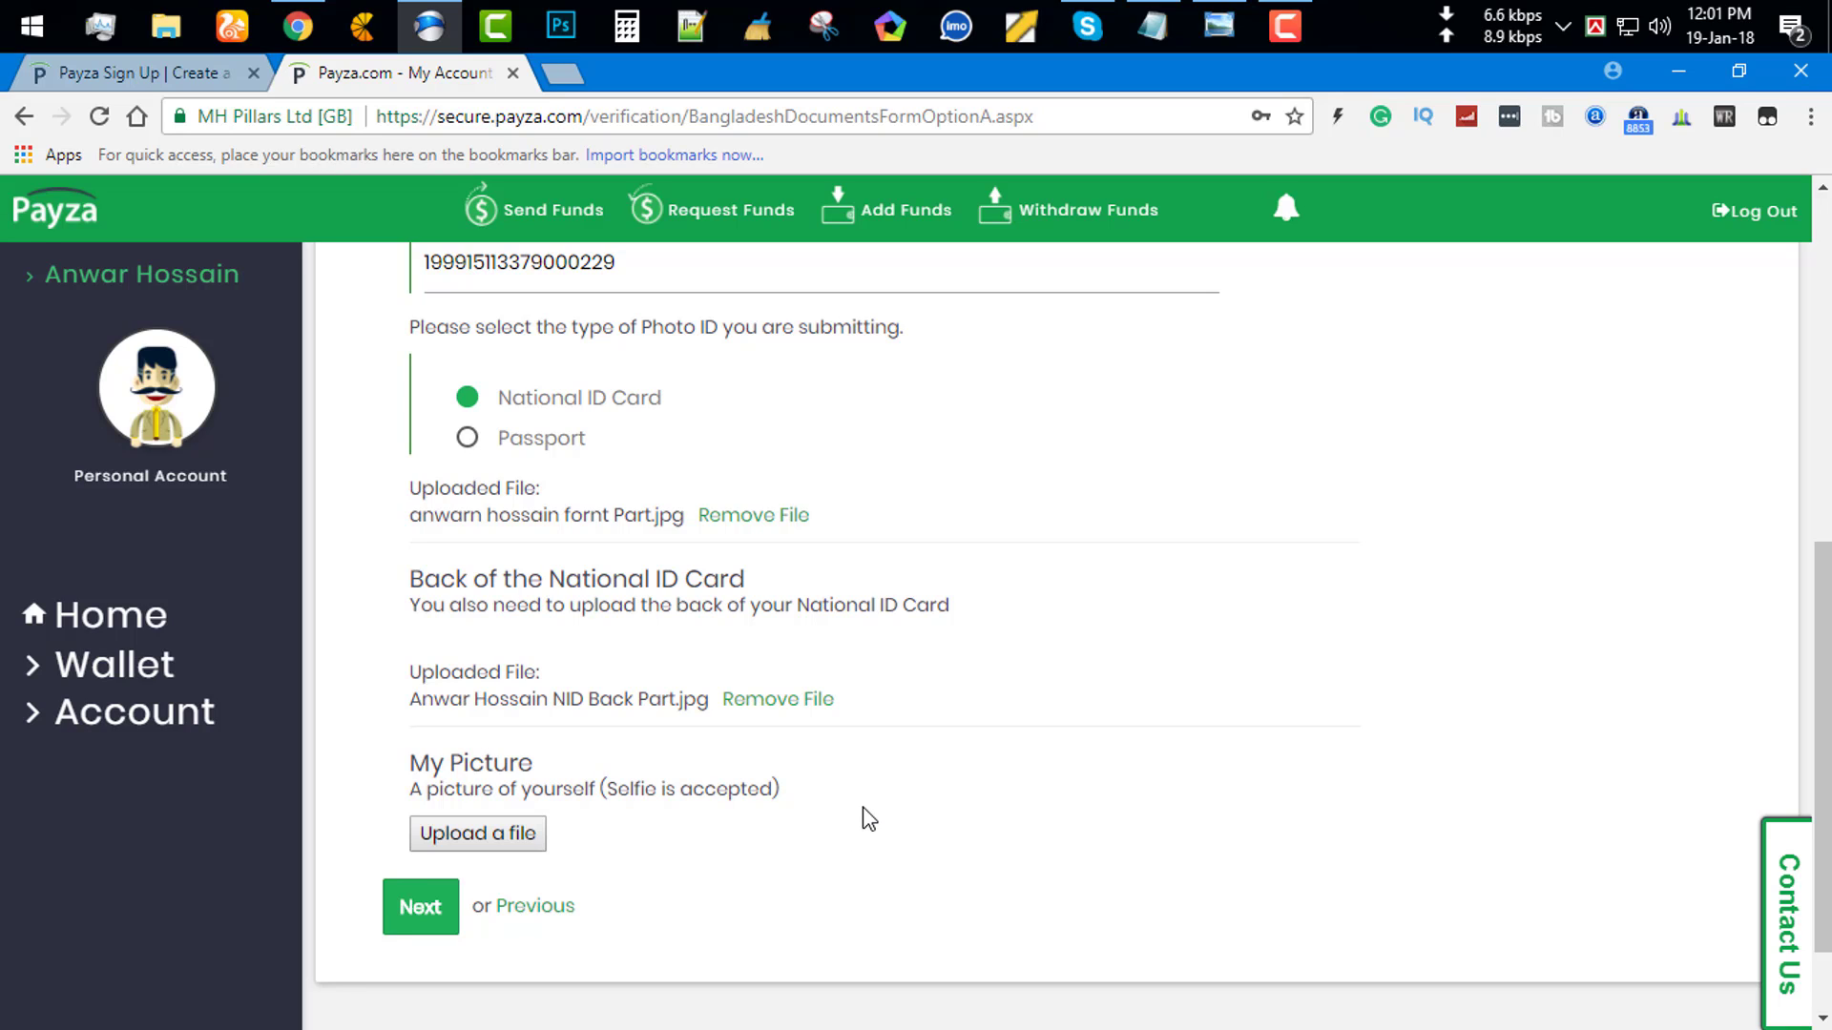
pyautogui.click(494, 833)
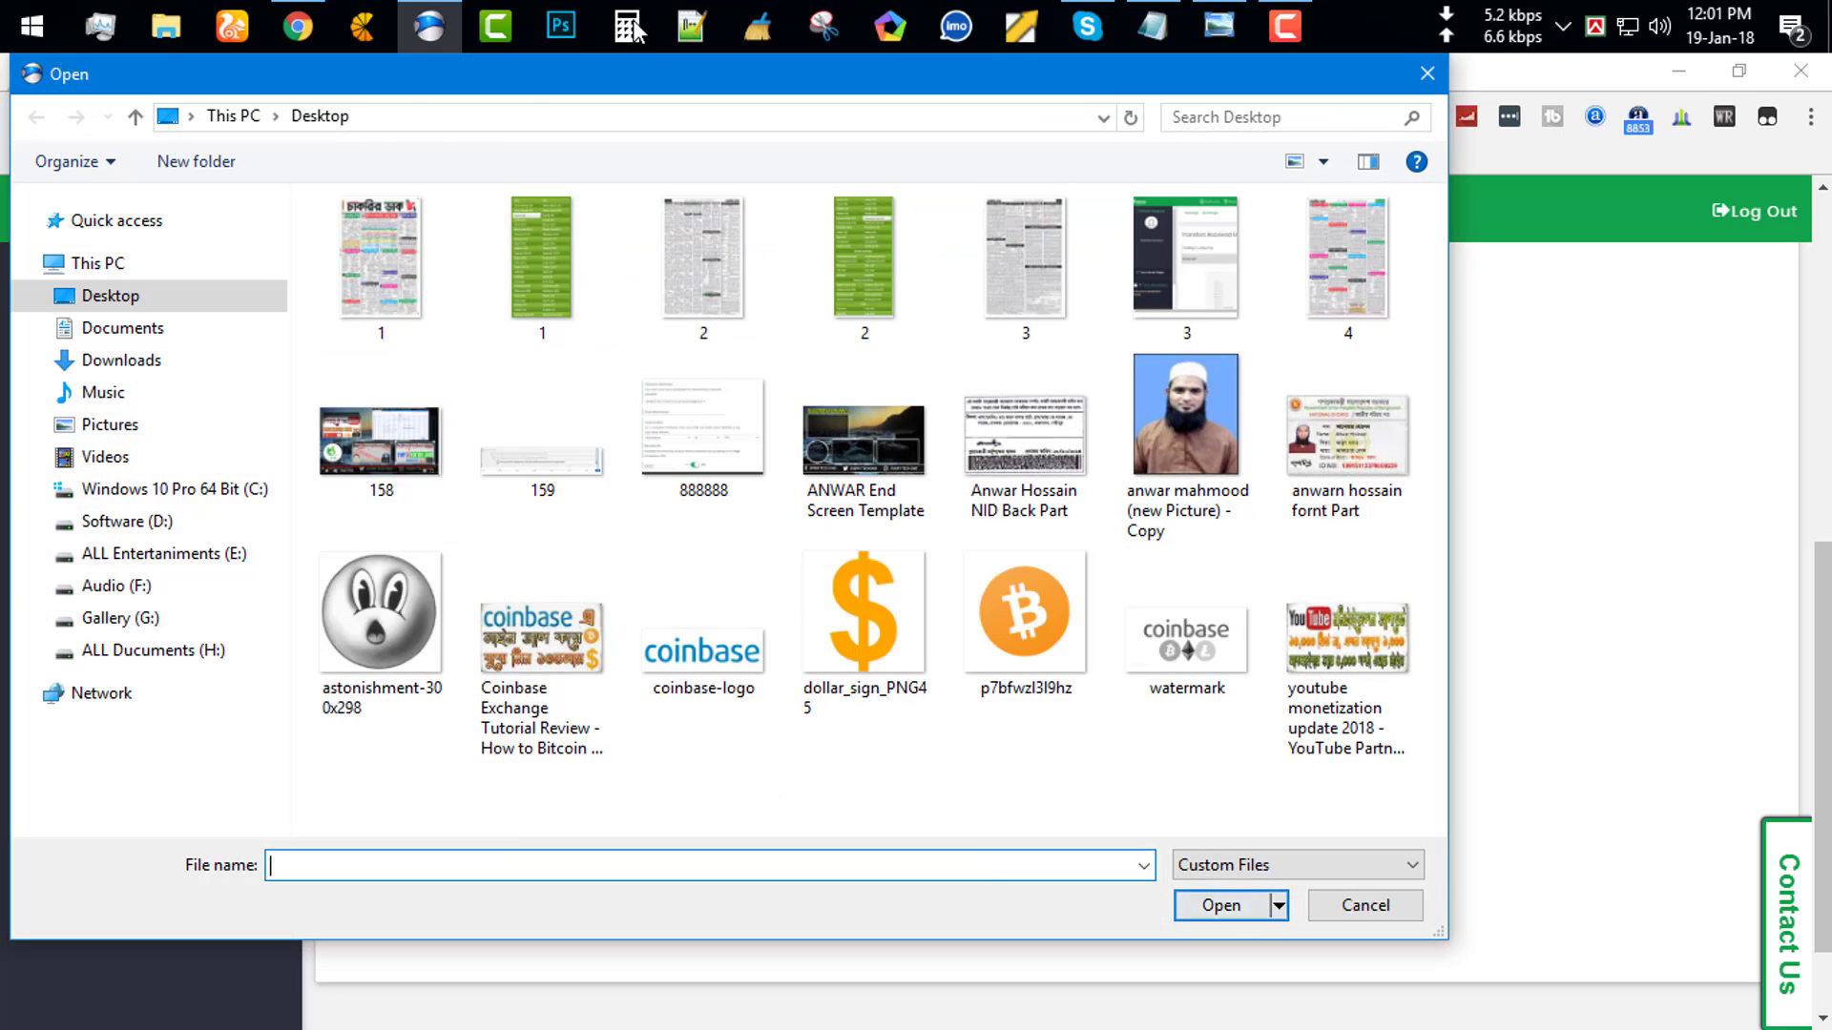
pyautogui.click(133, 618)
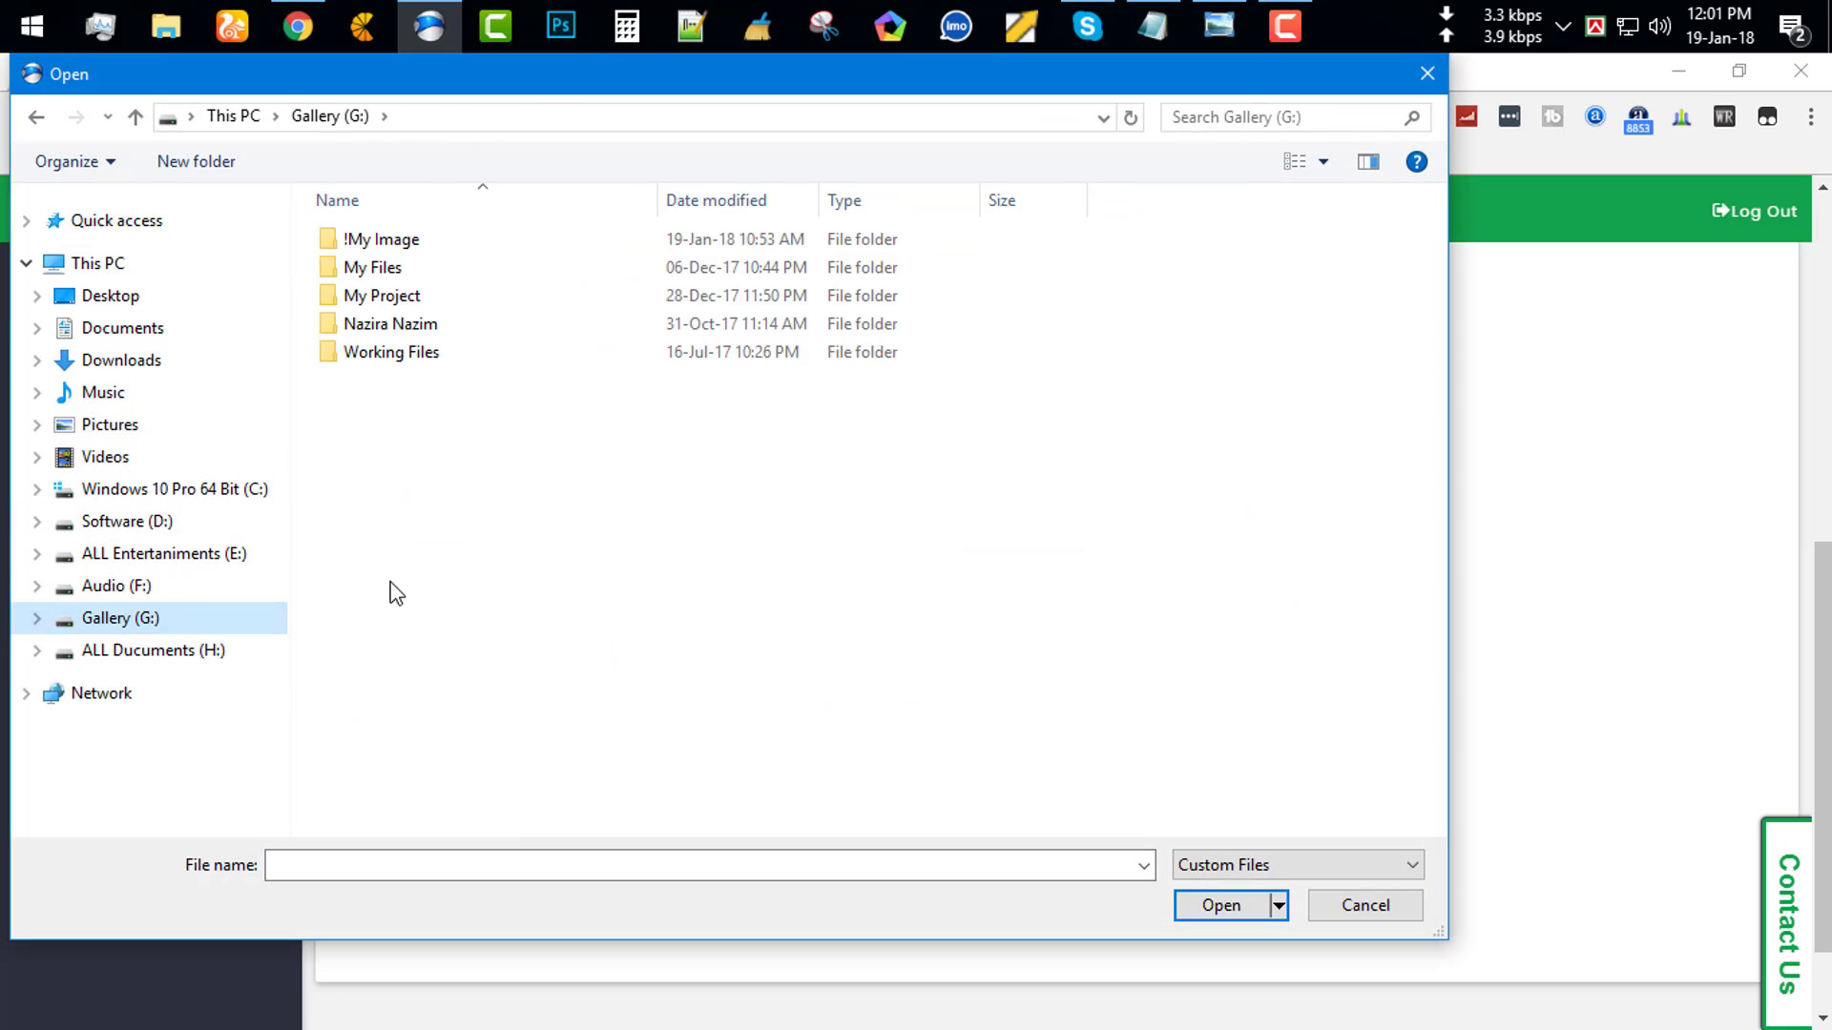
pyautogui.doubleClick(463, 241)
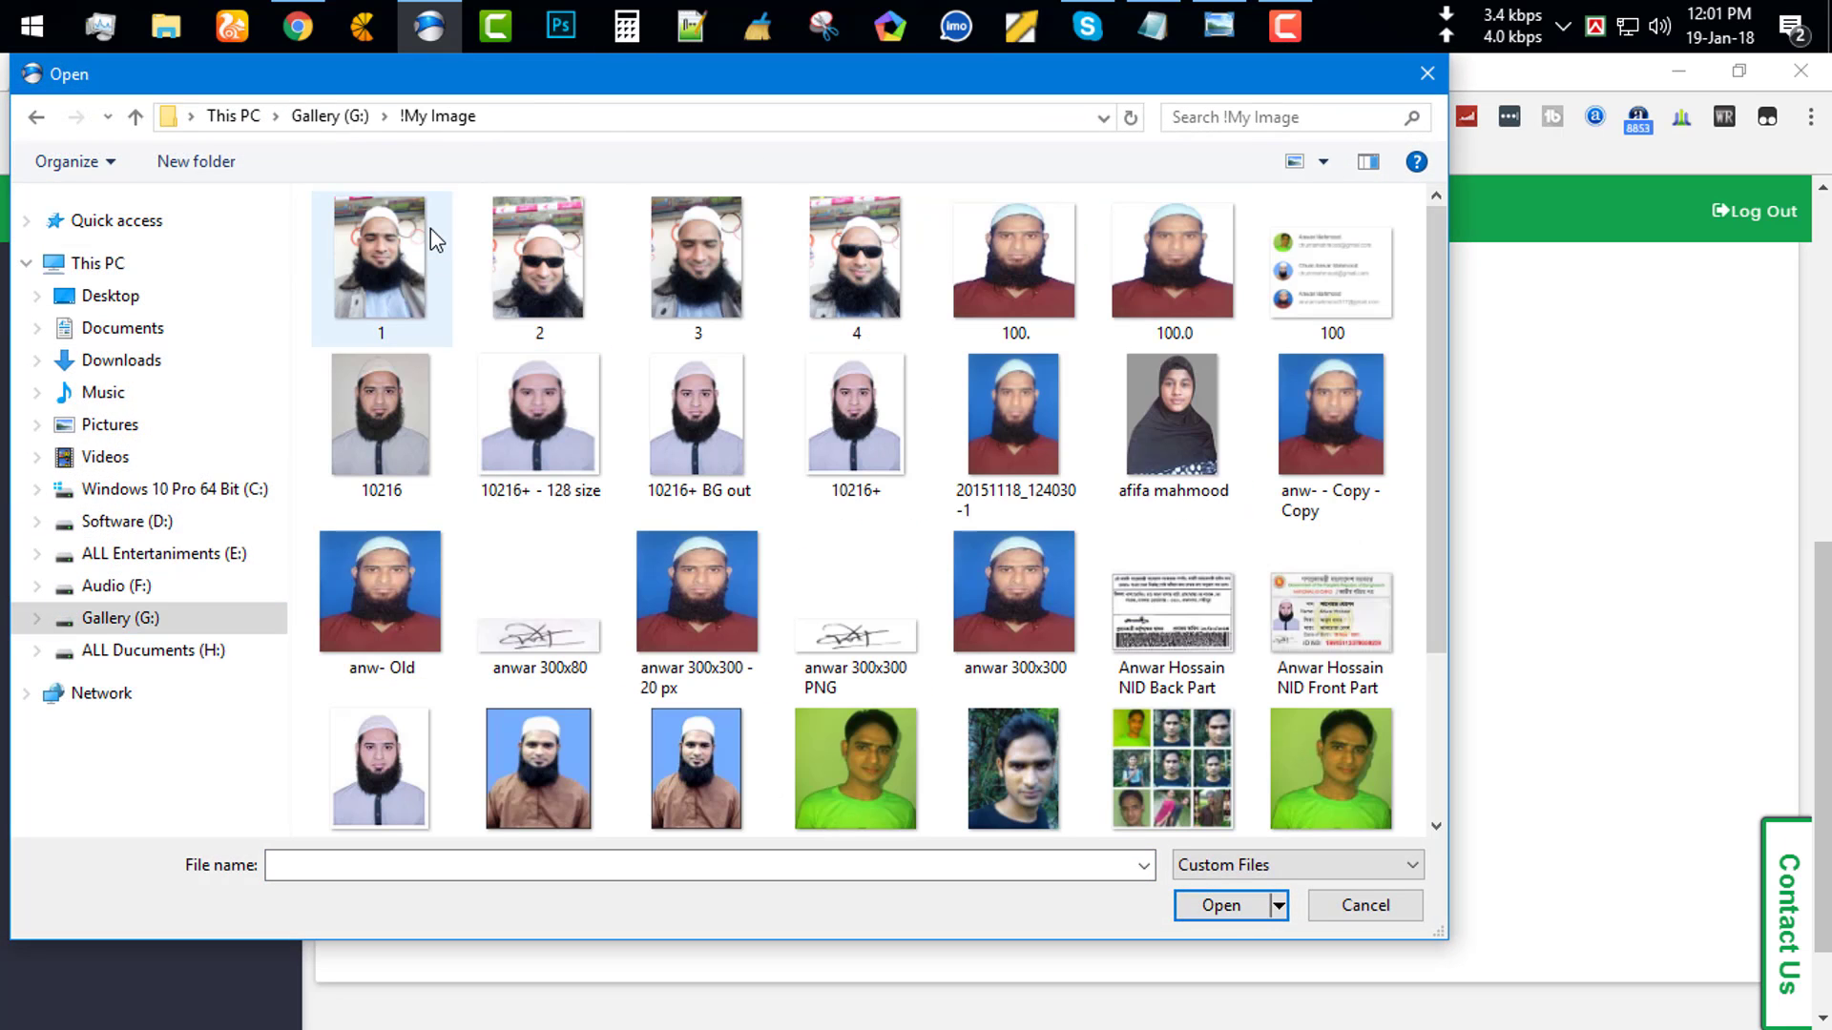
pyautogui.click(374, 285)
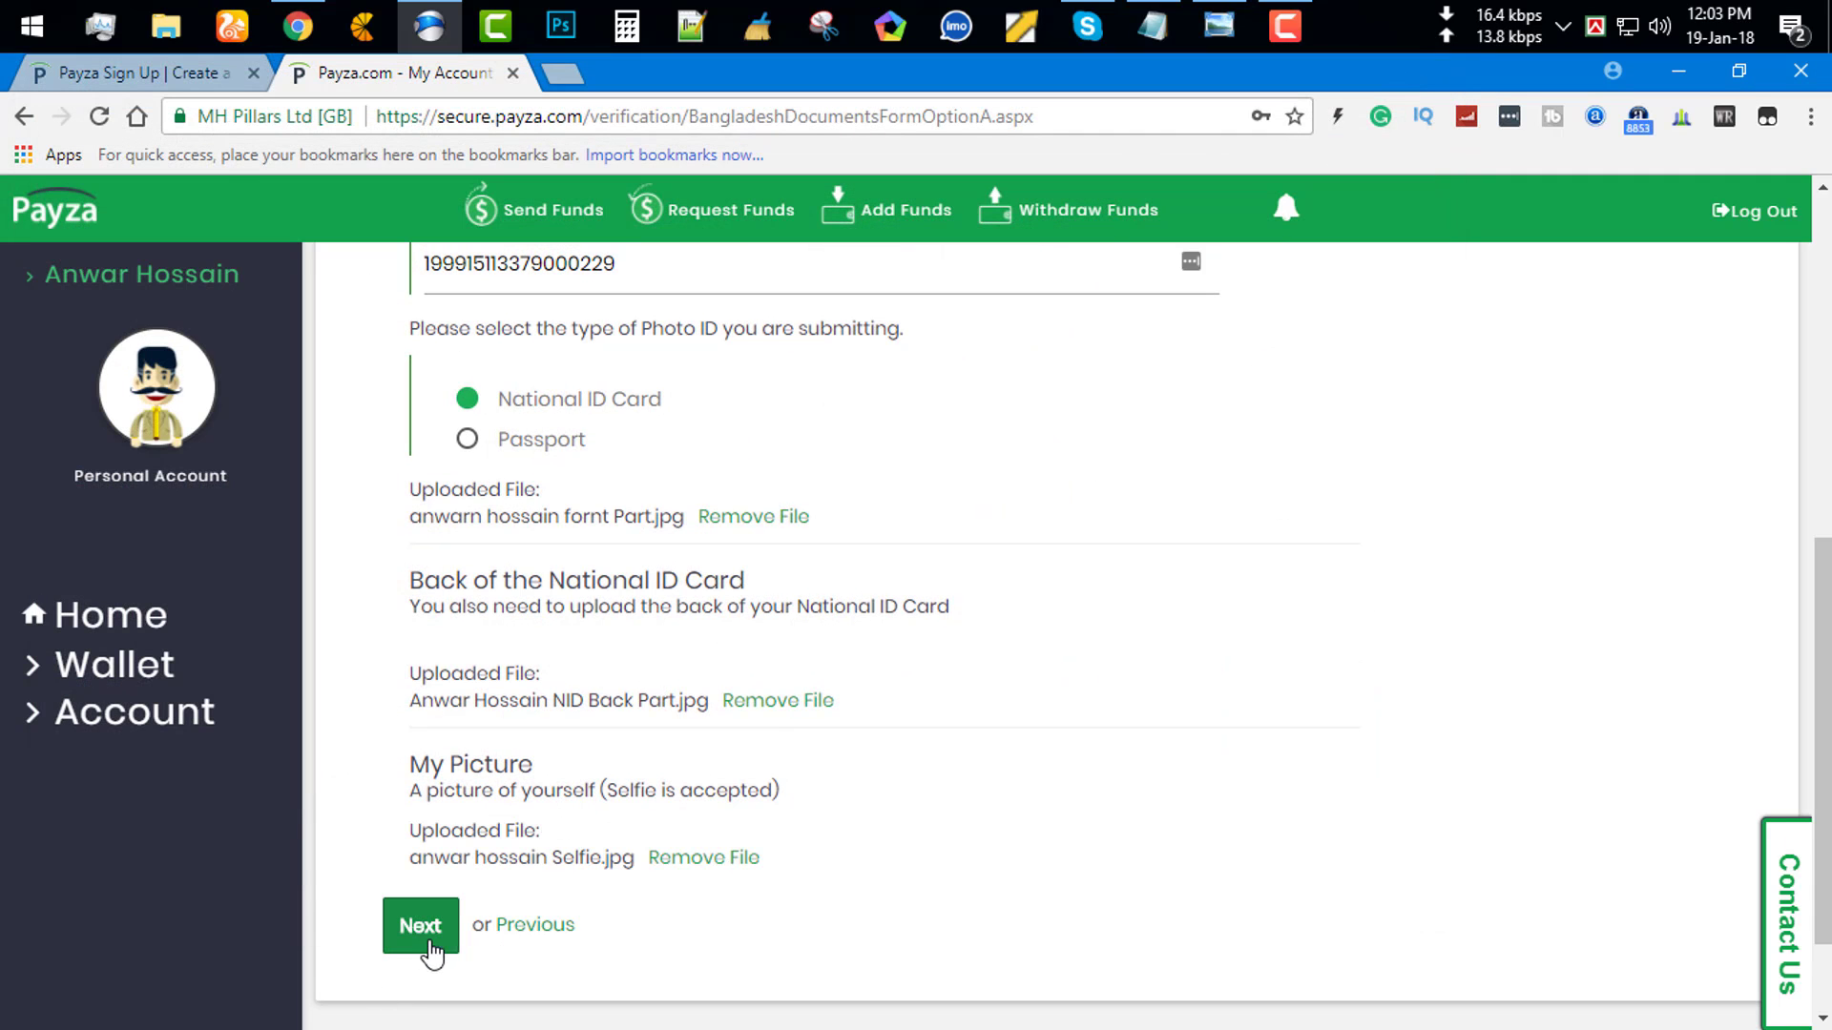
pyautogui.click(422, 935)
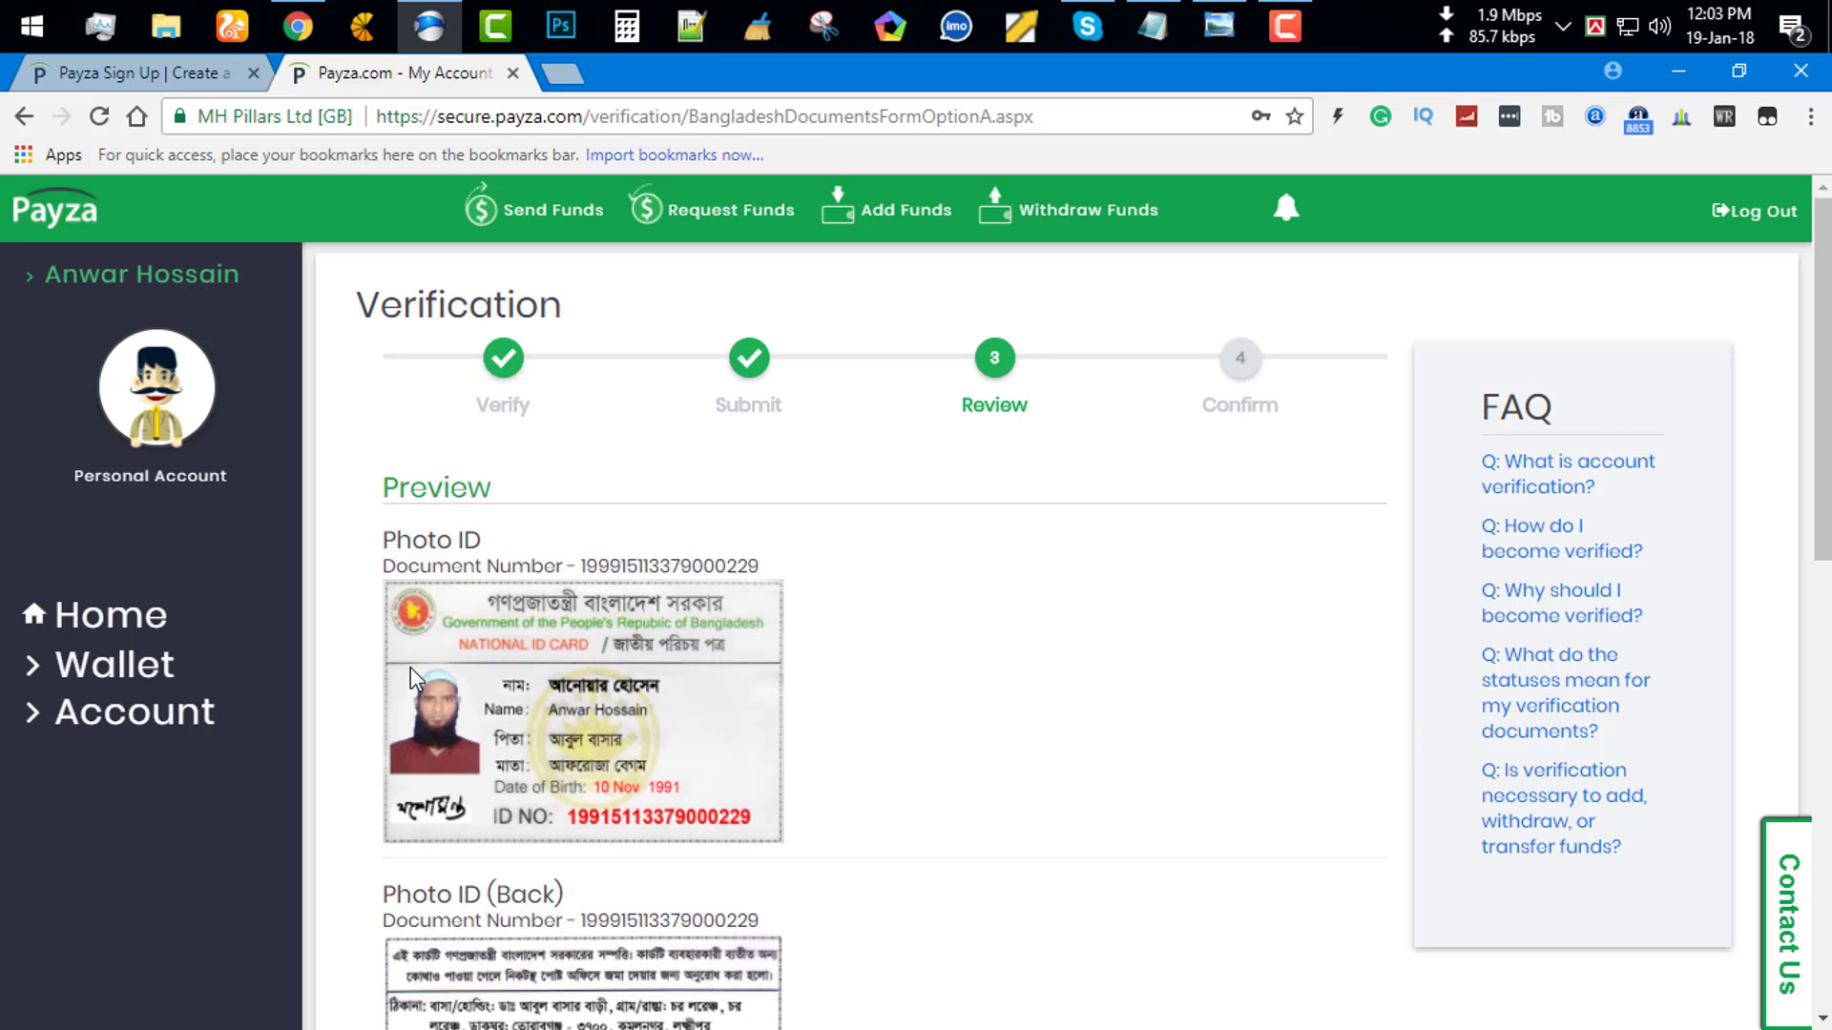
# Check both ID card sides and the selfie in the preview, then send them for verification
pyautogui.scroll(-4, 1097, 740)
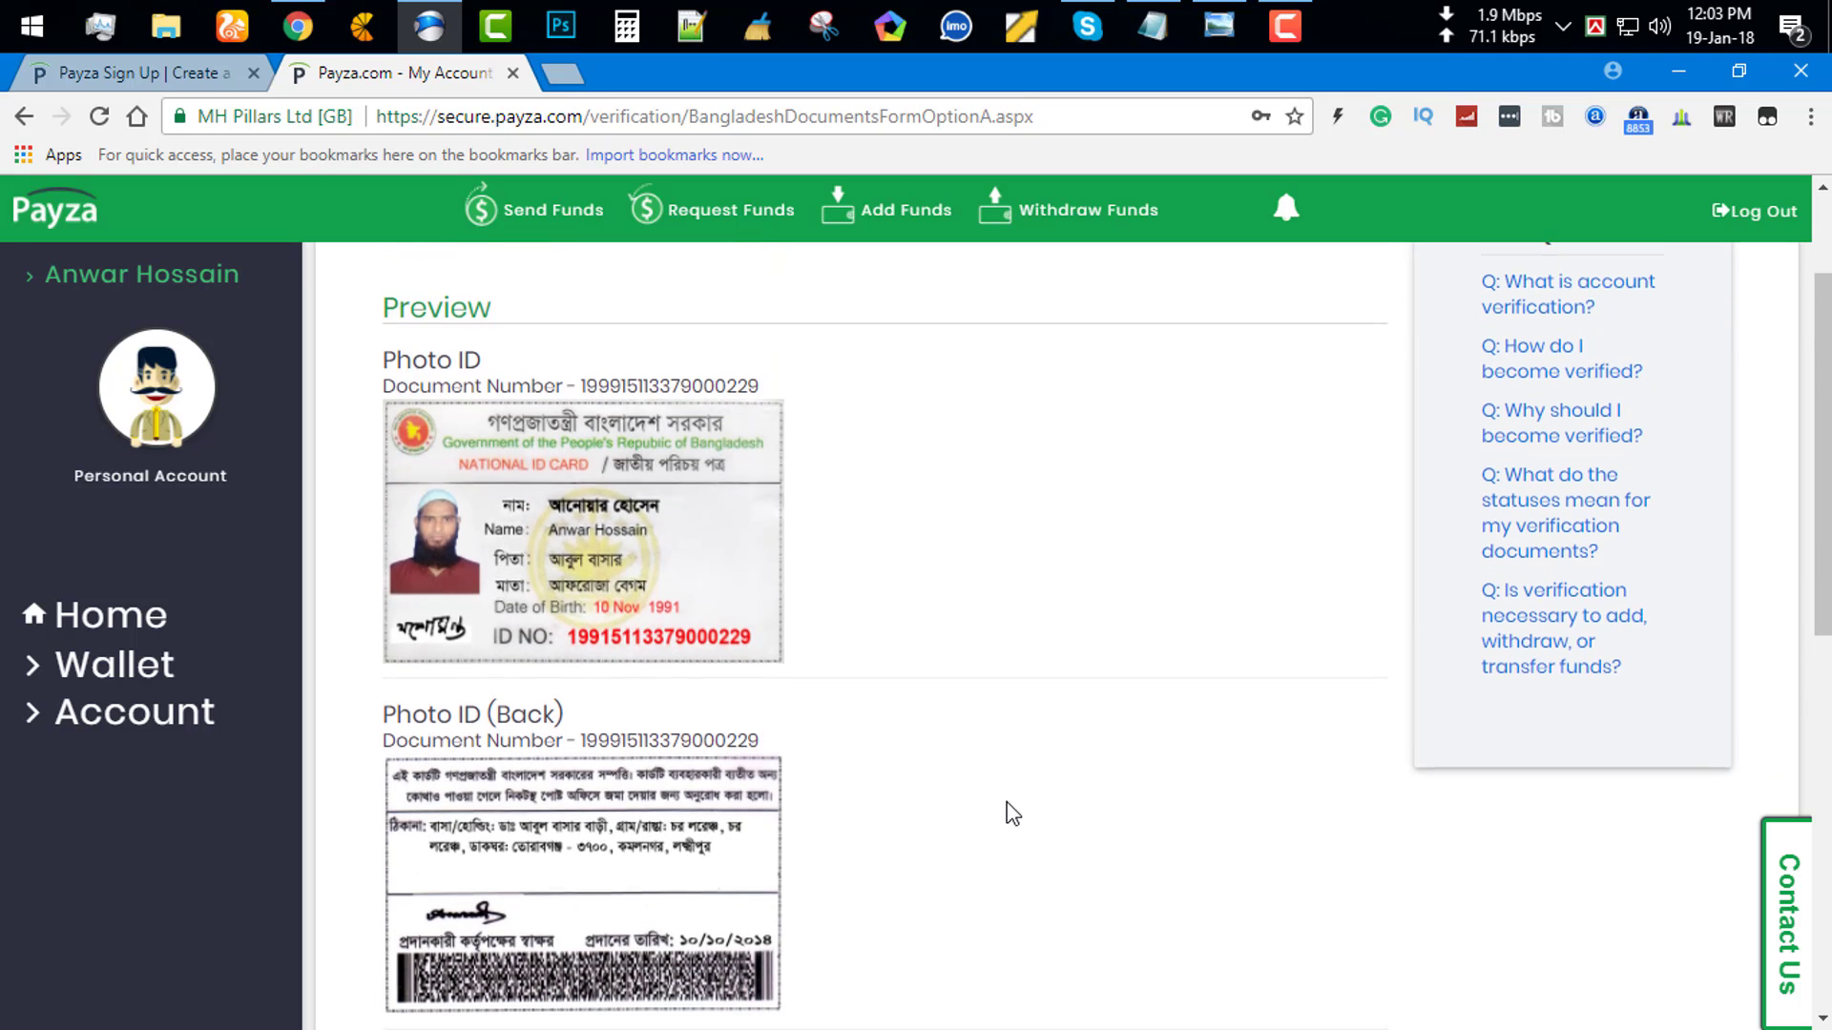
pyautogui.scroll(2, 1004, 814)
pyautogui.scroll(-2, 1021, 730)
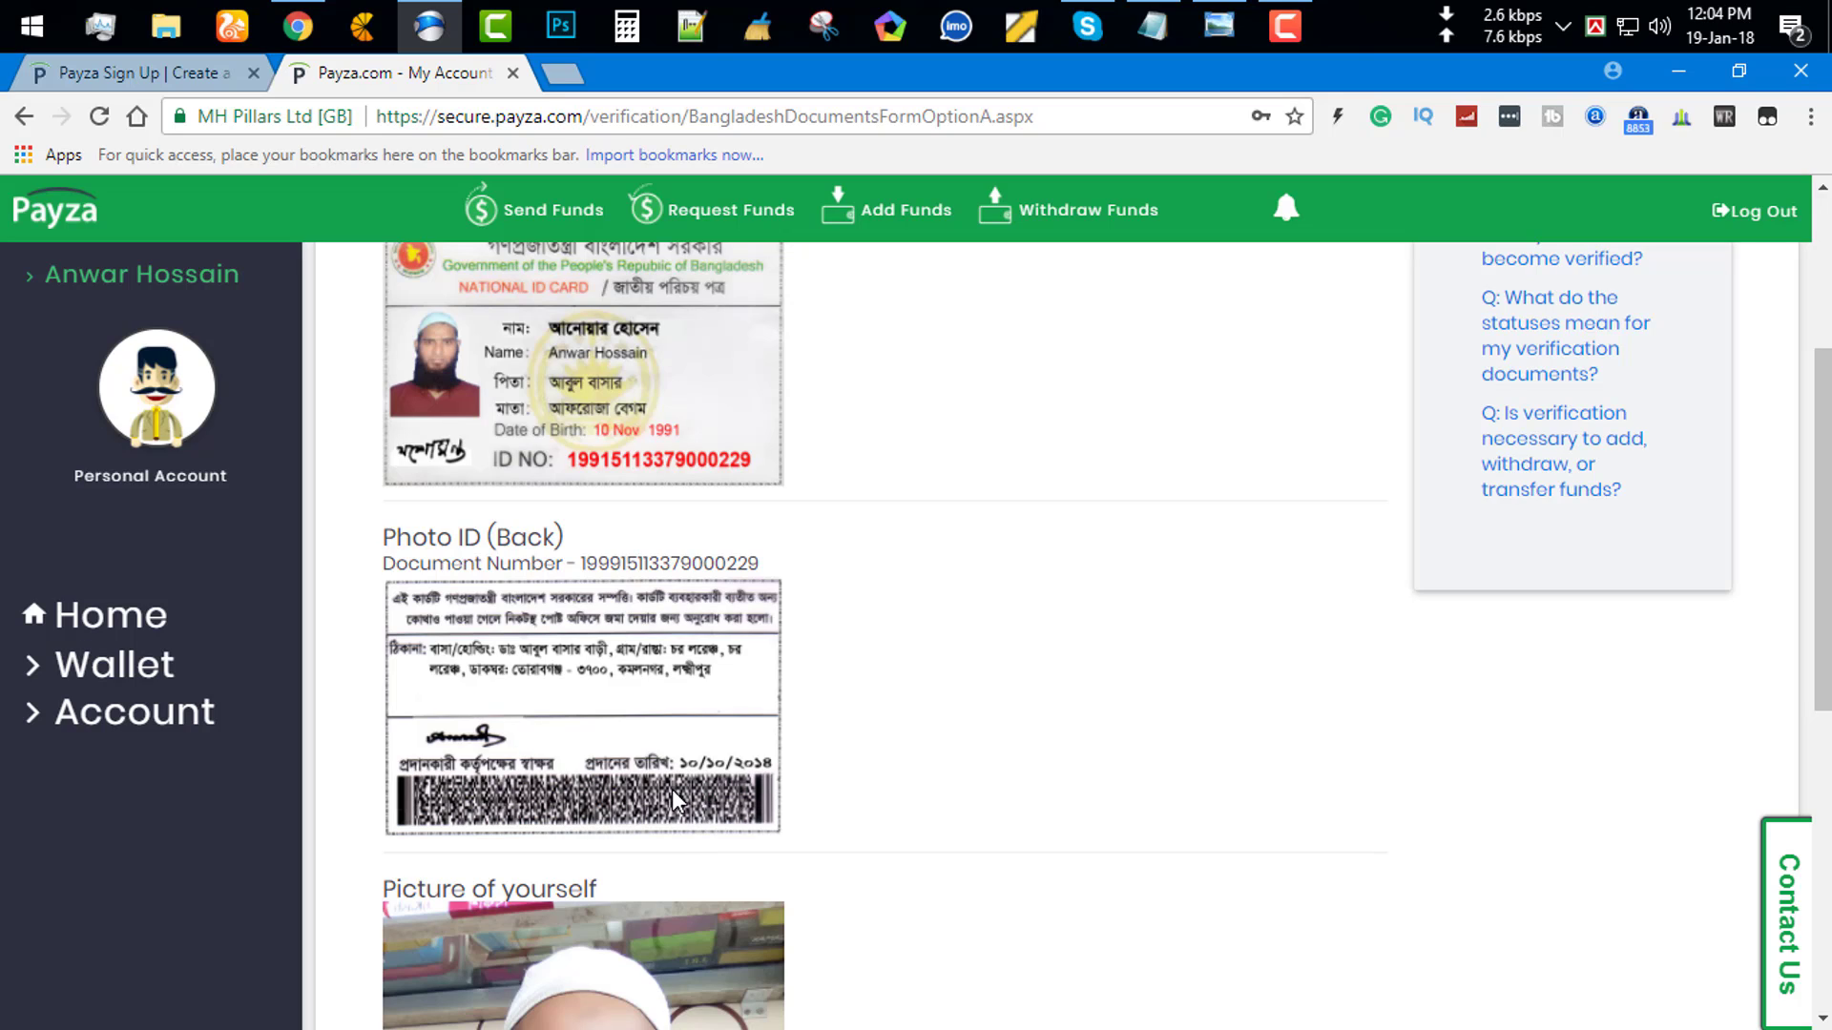
pyautogui.scroll(-3, 912, 781)
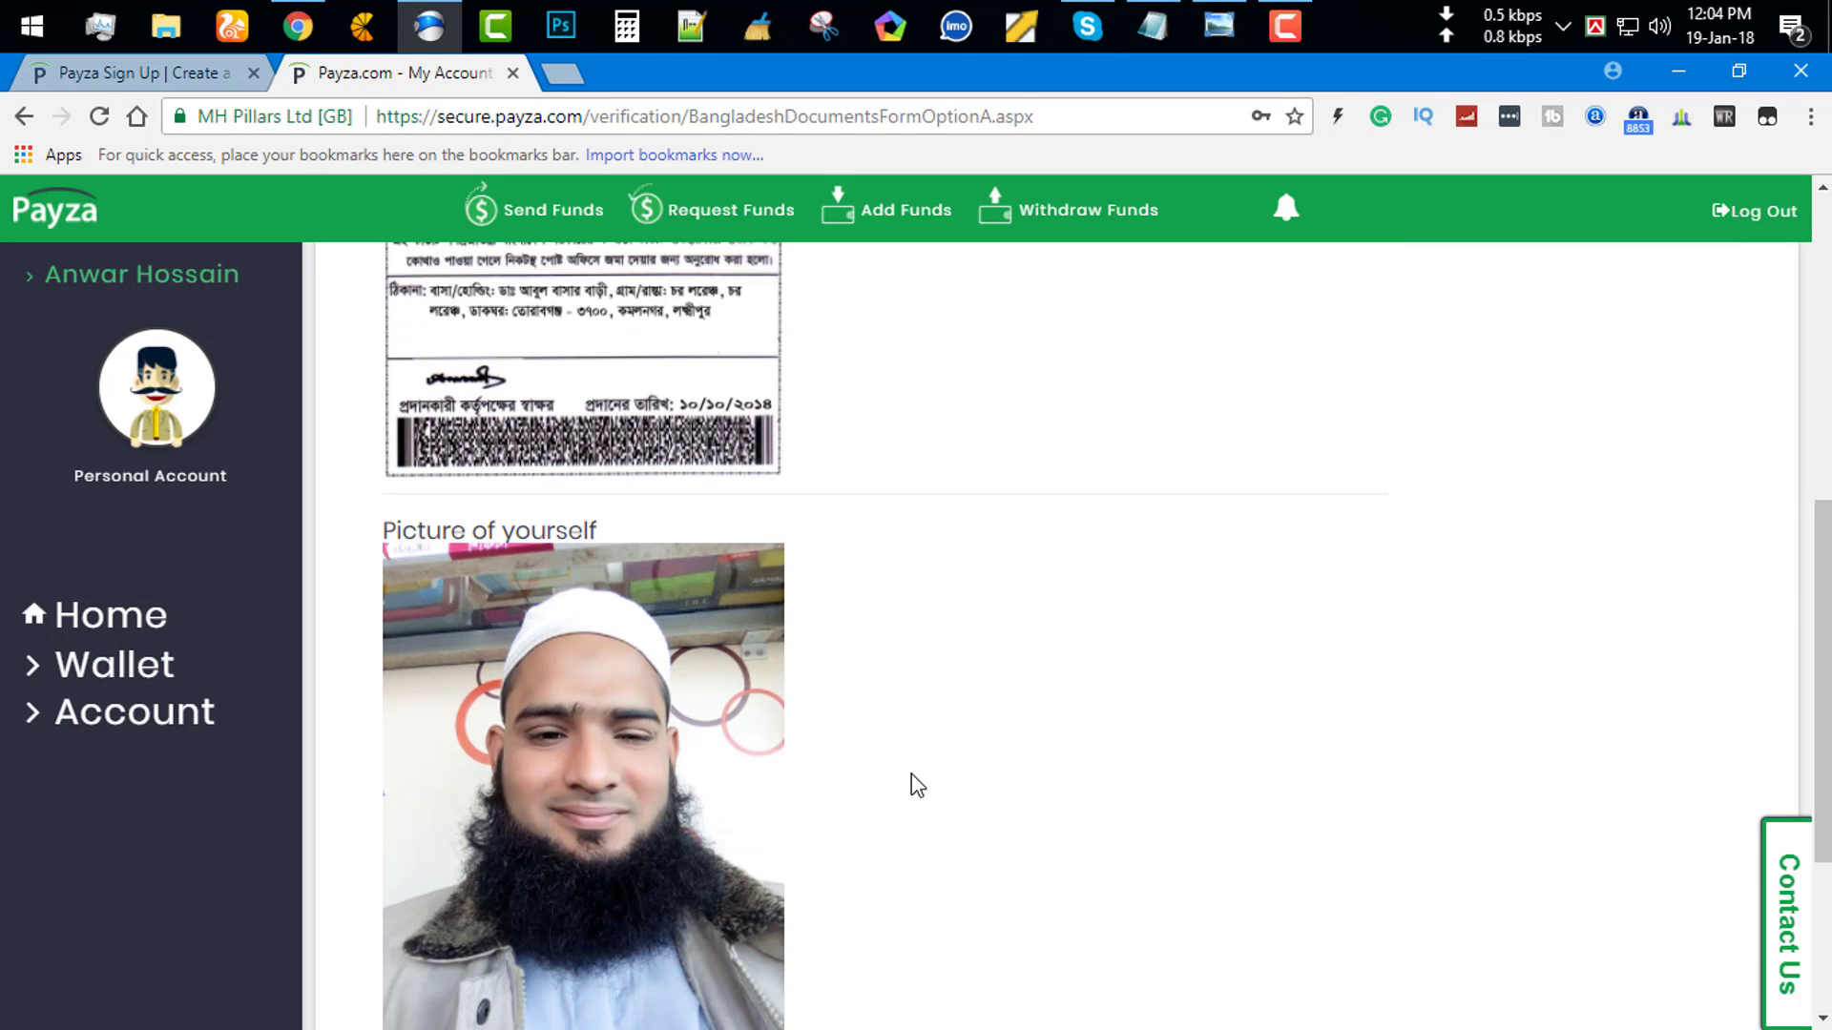
pyautogui.scroll(-3, 916, 720)
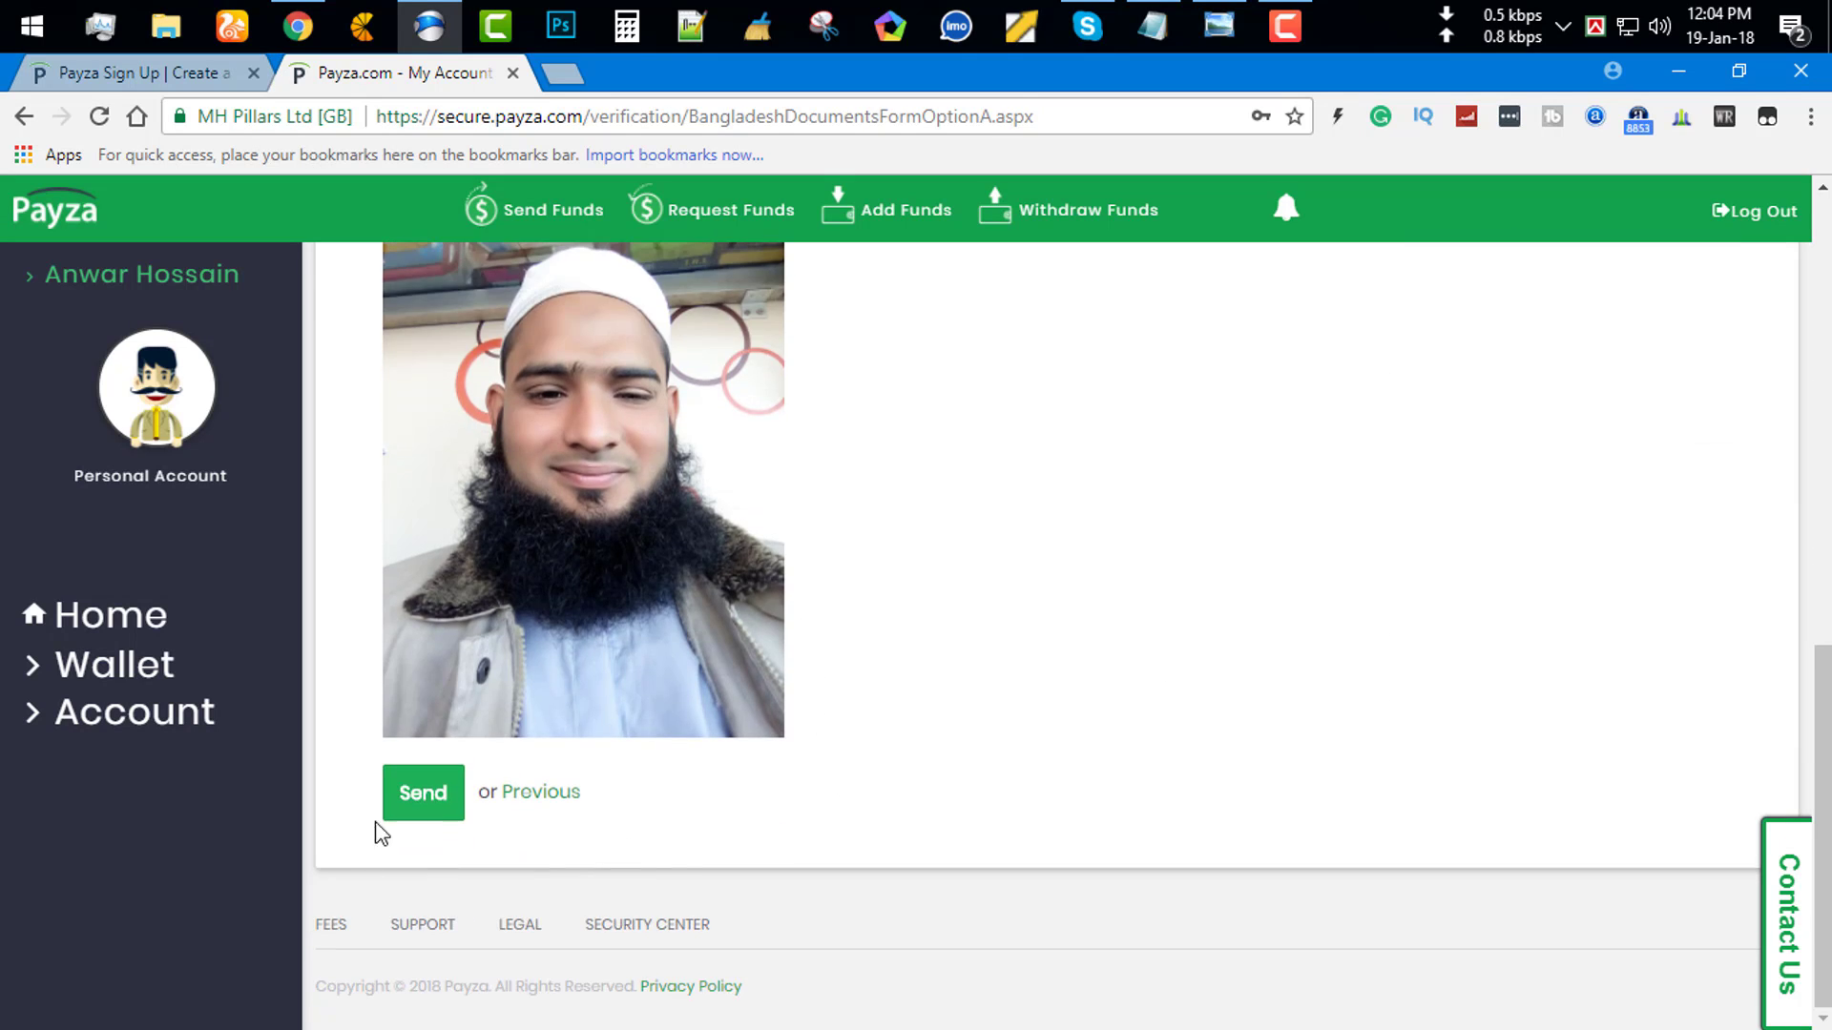
pyautogui.click(425, 796)
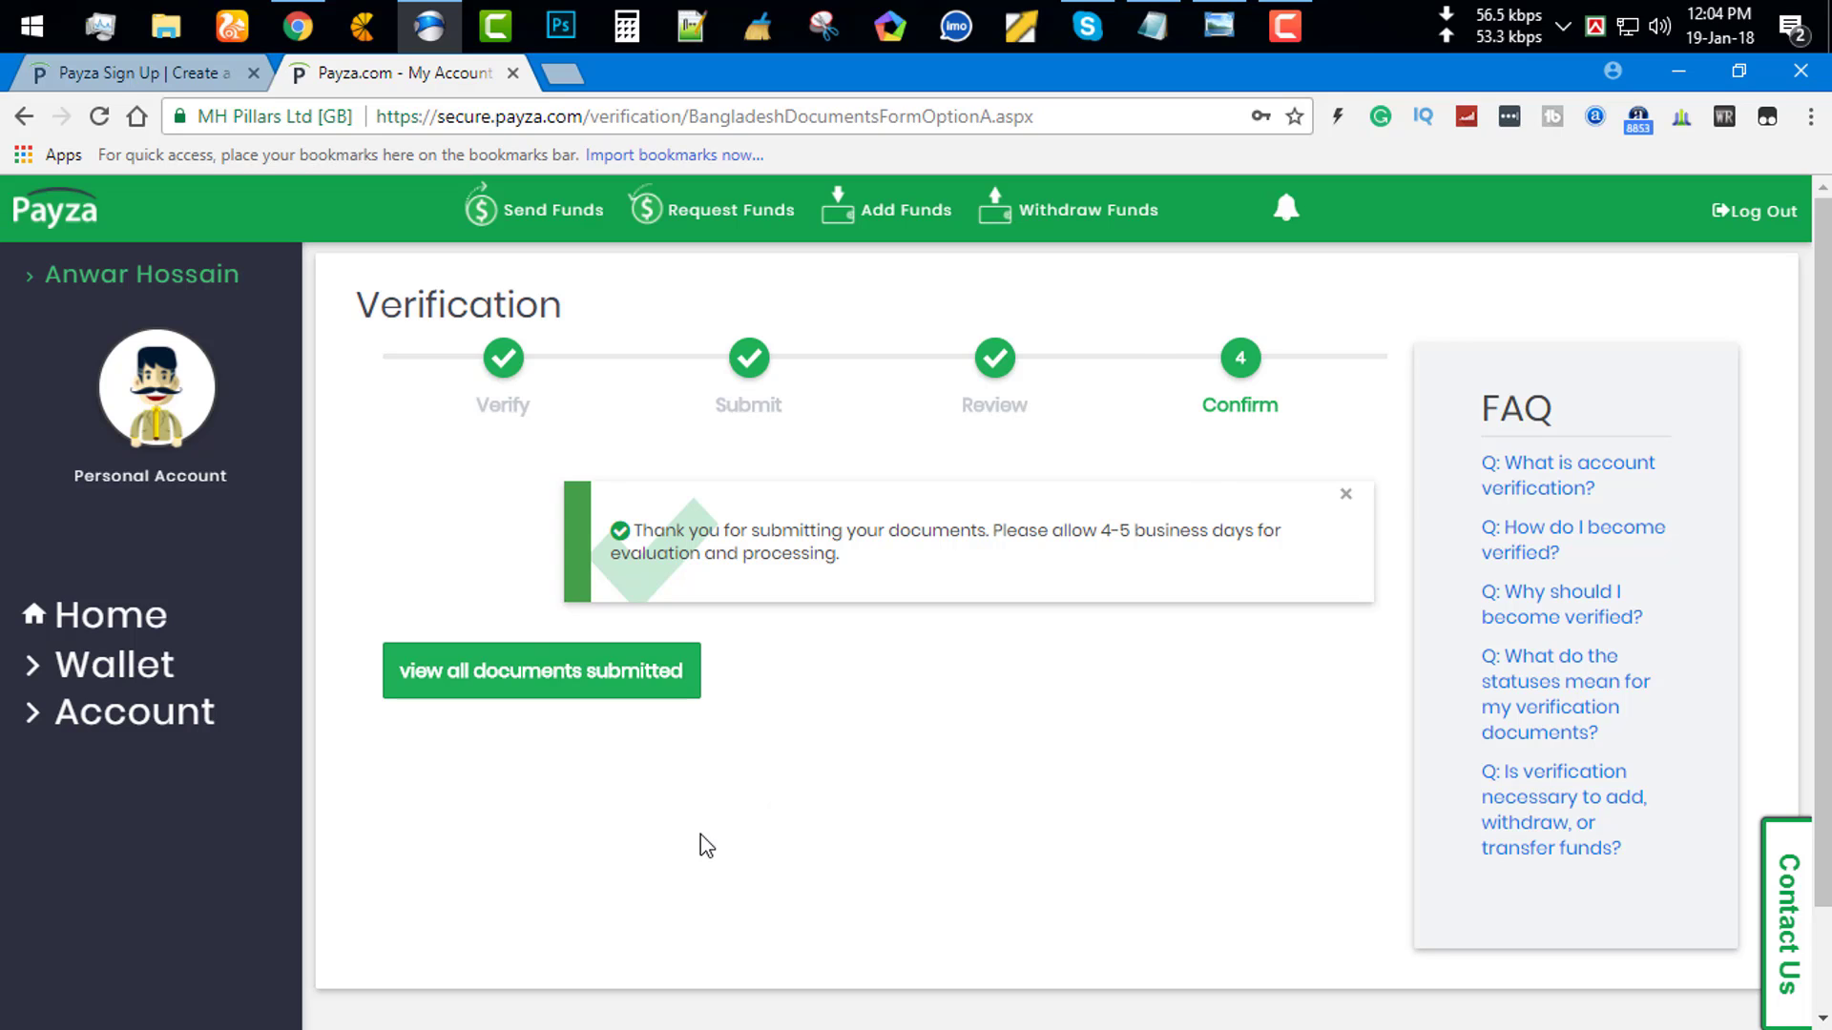
# View all submitted documents and look over the account overview with its 0.00 BDT balance
pyautogui.click(668, 679)
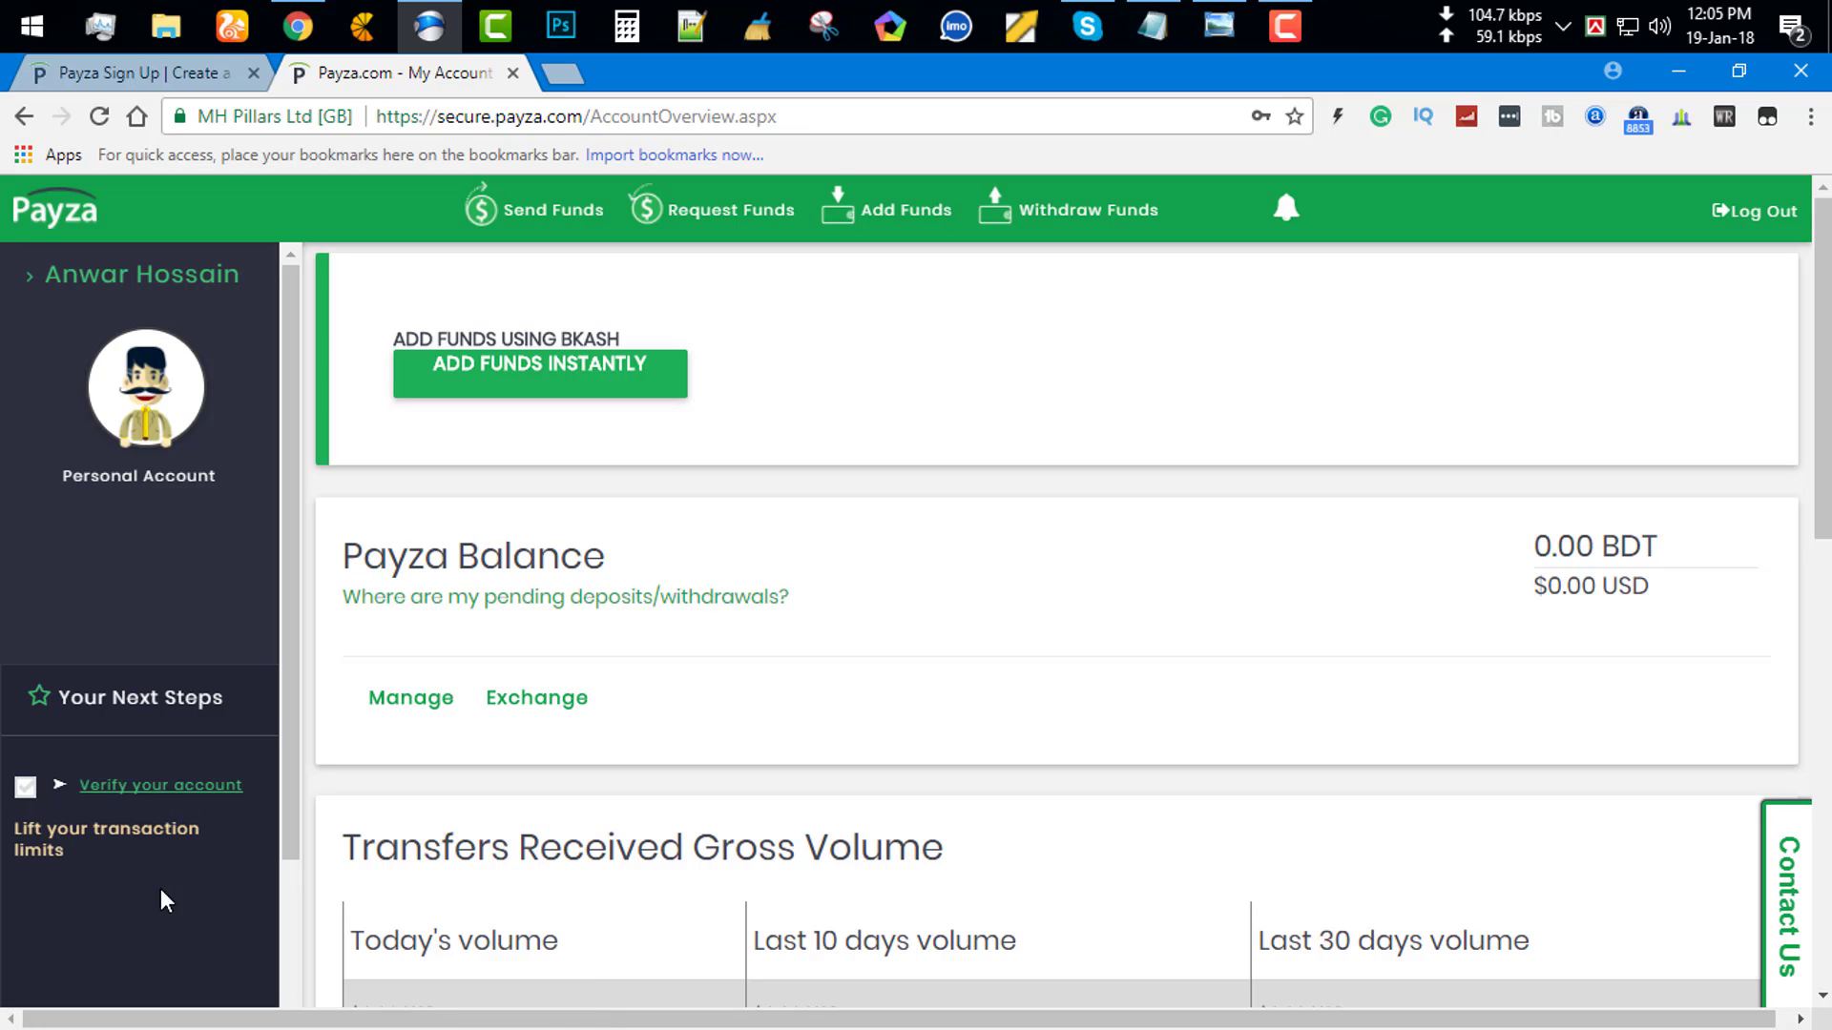
pyautogui.scroll(-3, 163, 910)
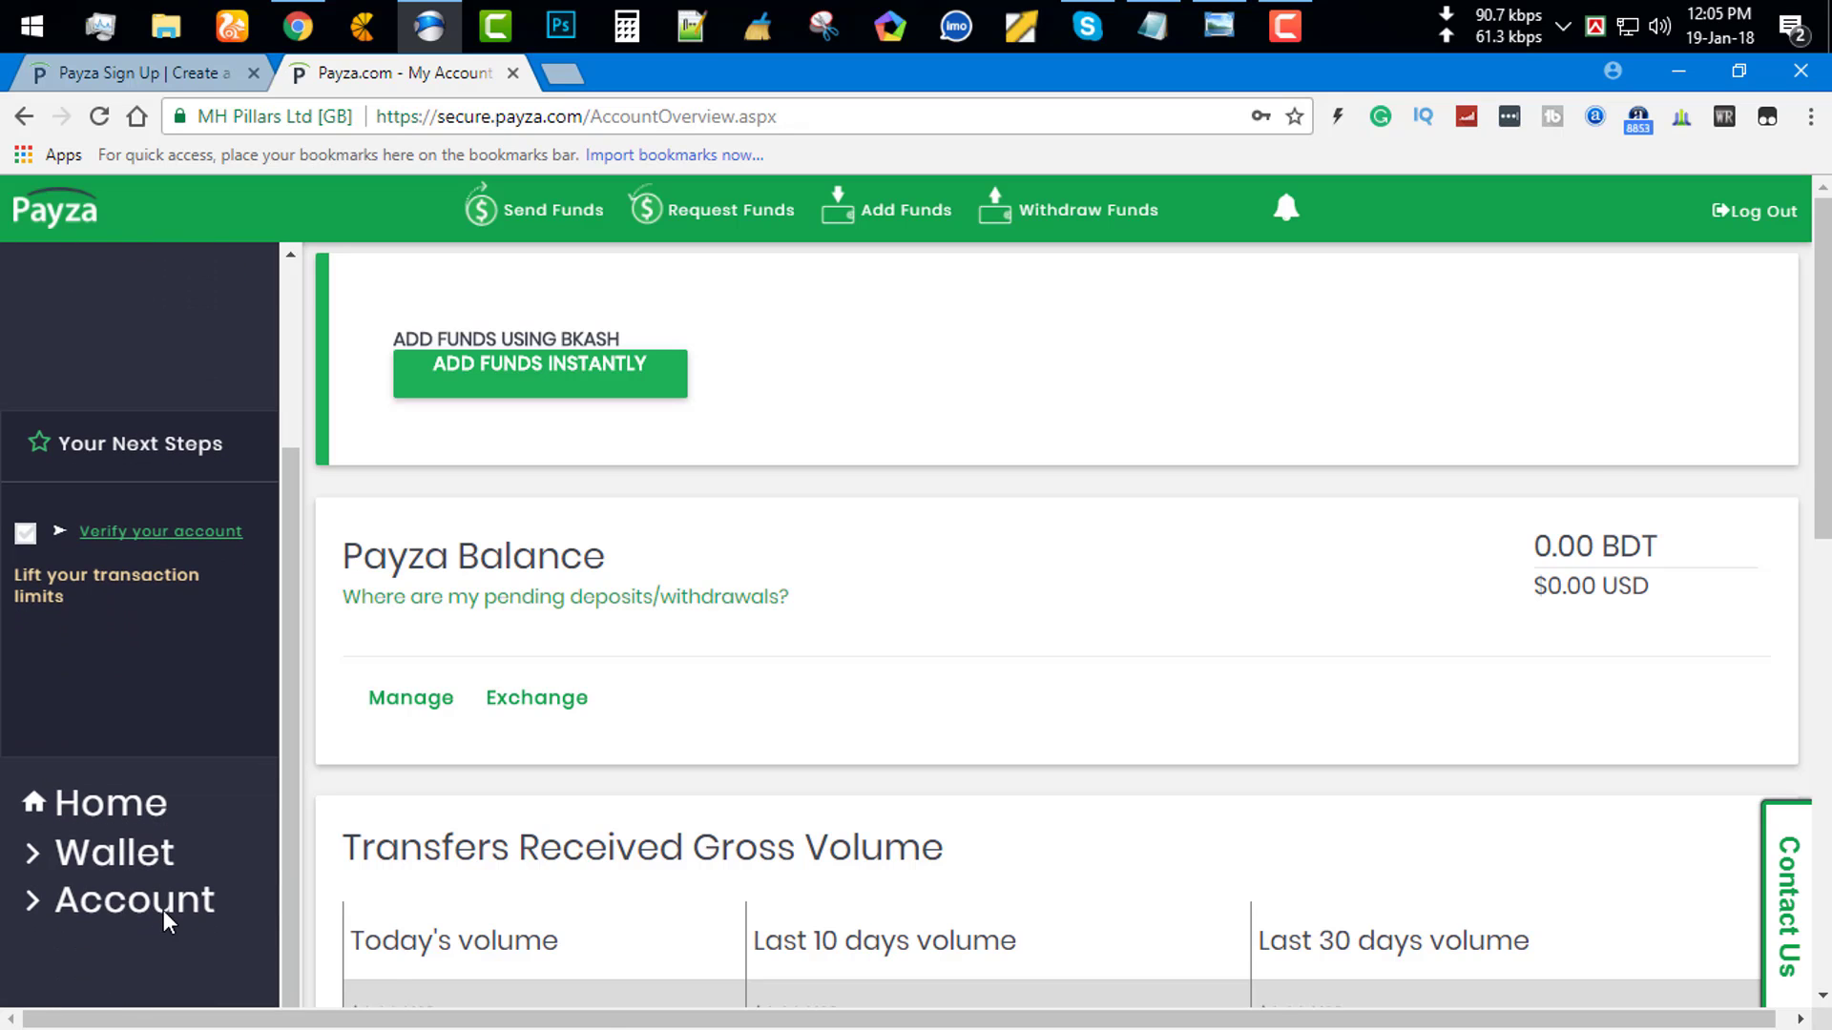
pyautogui.scroll(-3, 163, 910)
pyautogui.scroll(3, 210, 964)
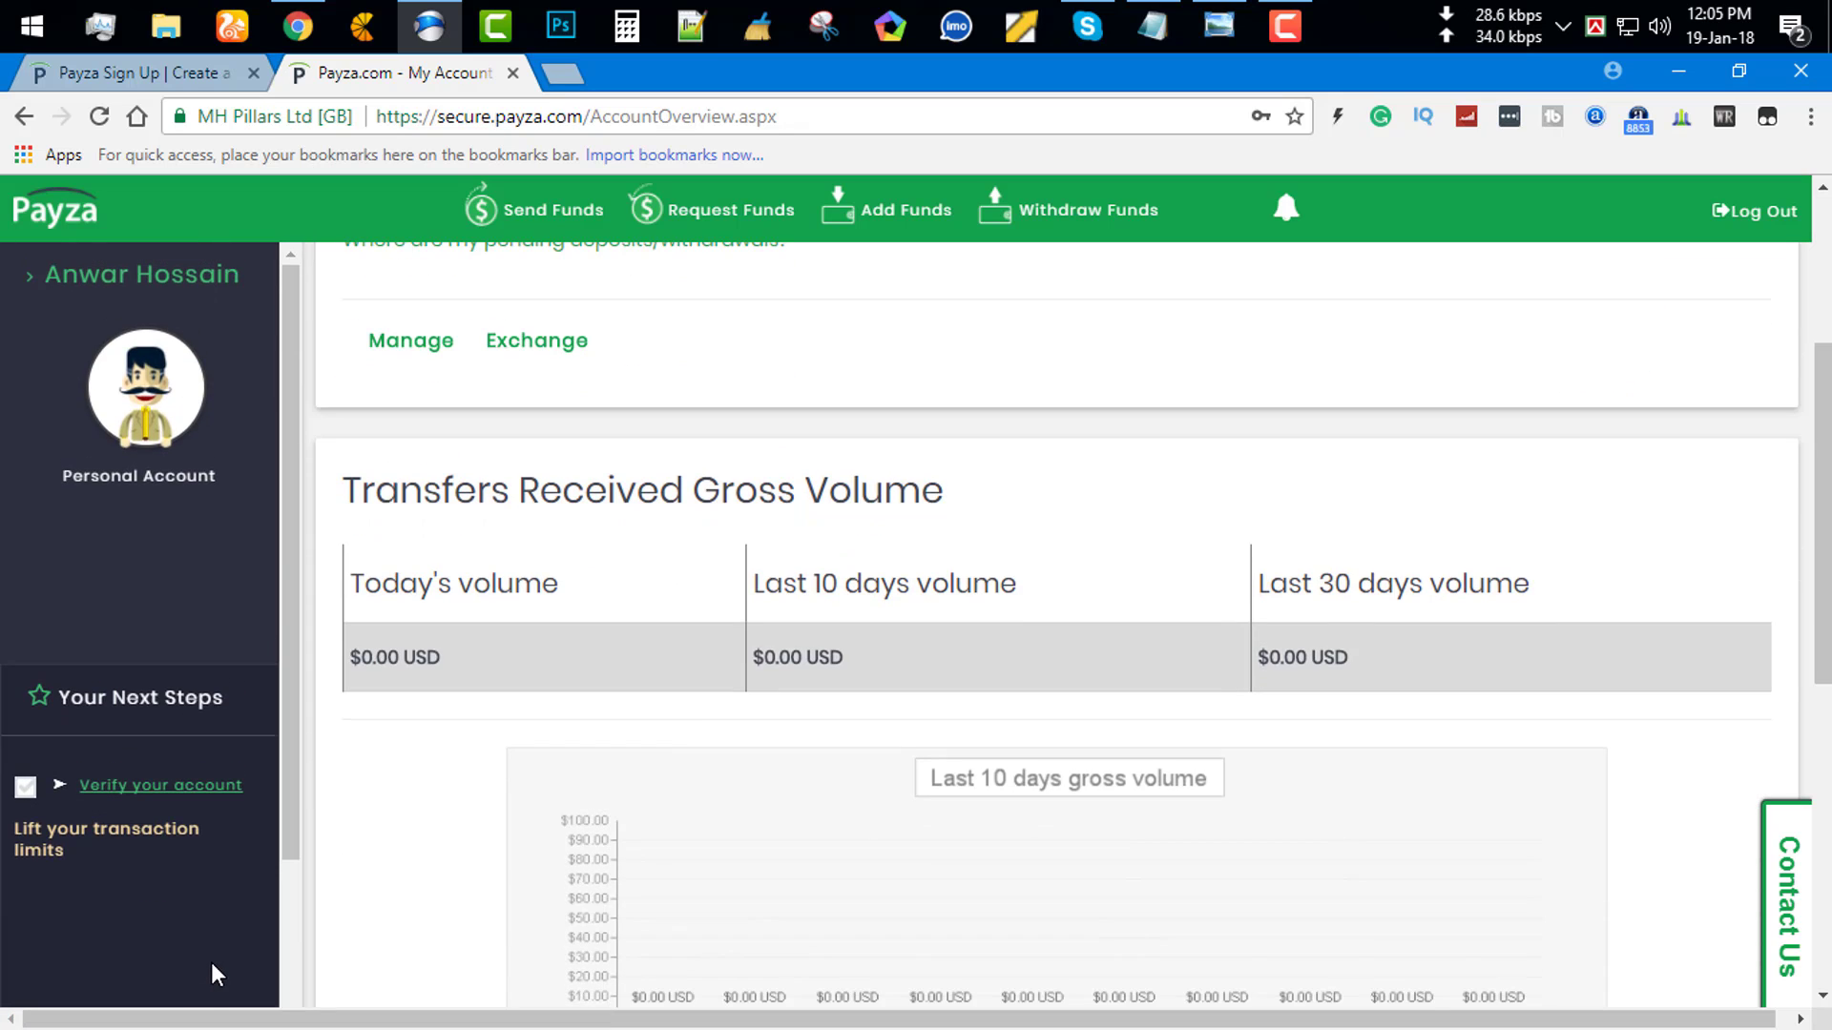
pyautogui.scroll(3, 210, 962)
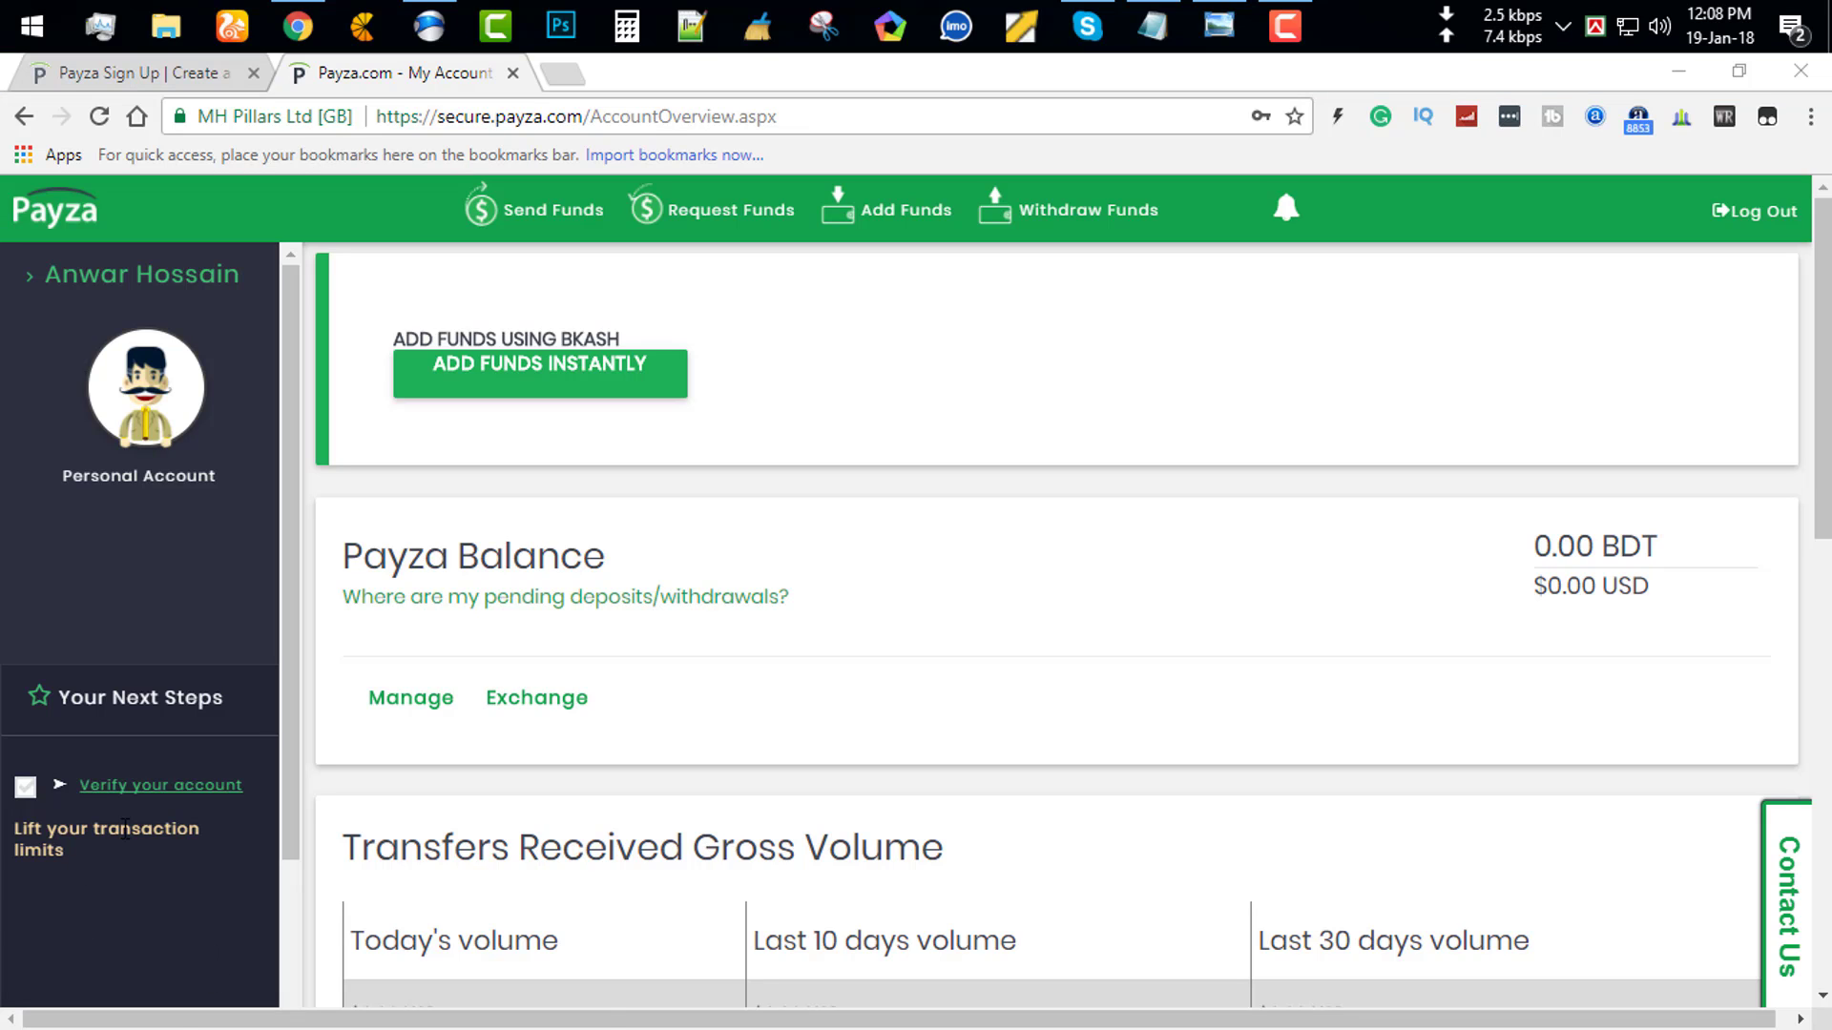
# Open Referral Program under the Account sidebar section and select the personal referral URL
pyautogui.scroll(-5, 105, 673)
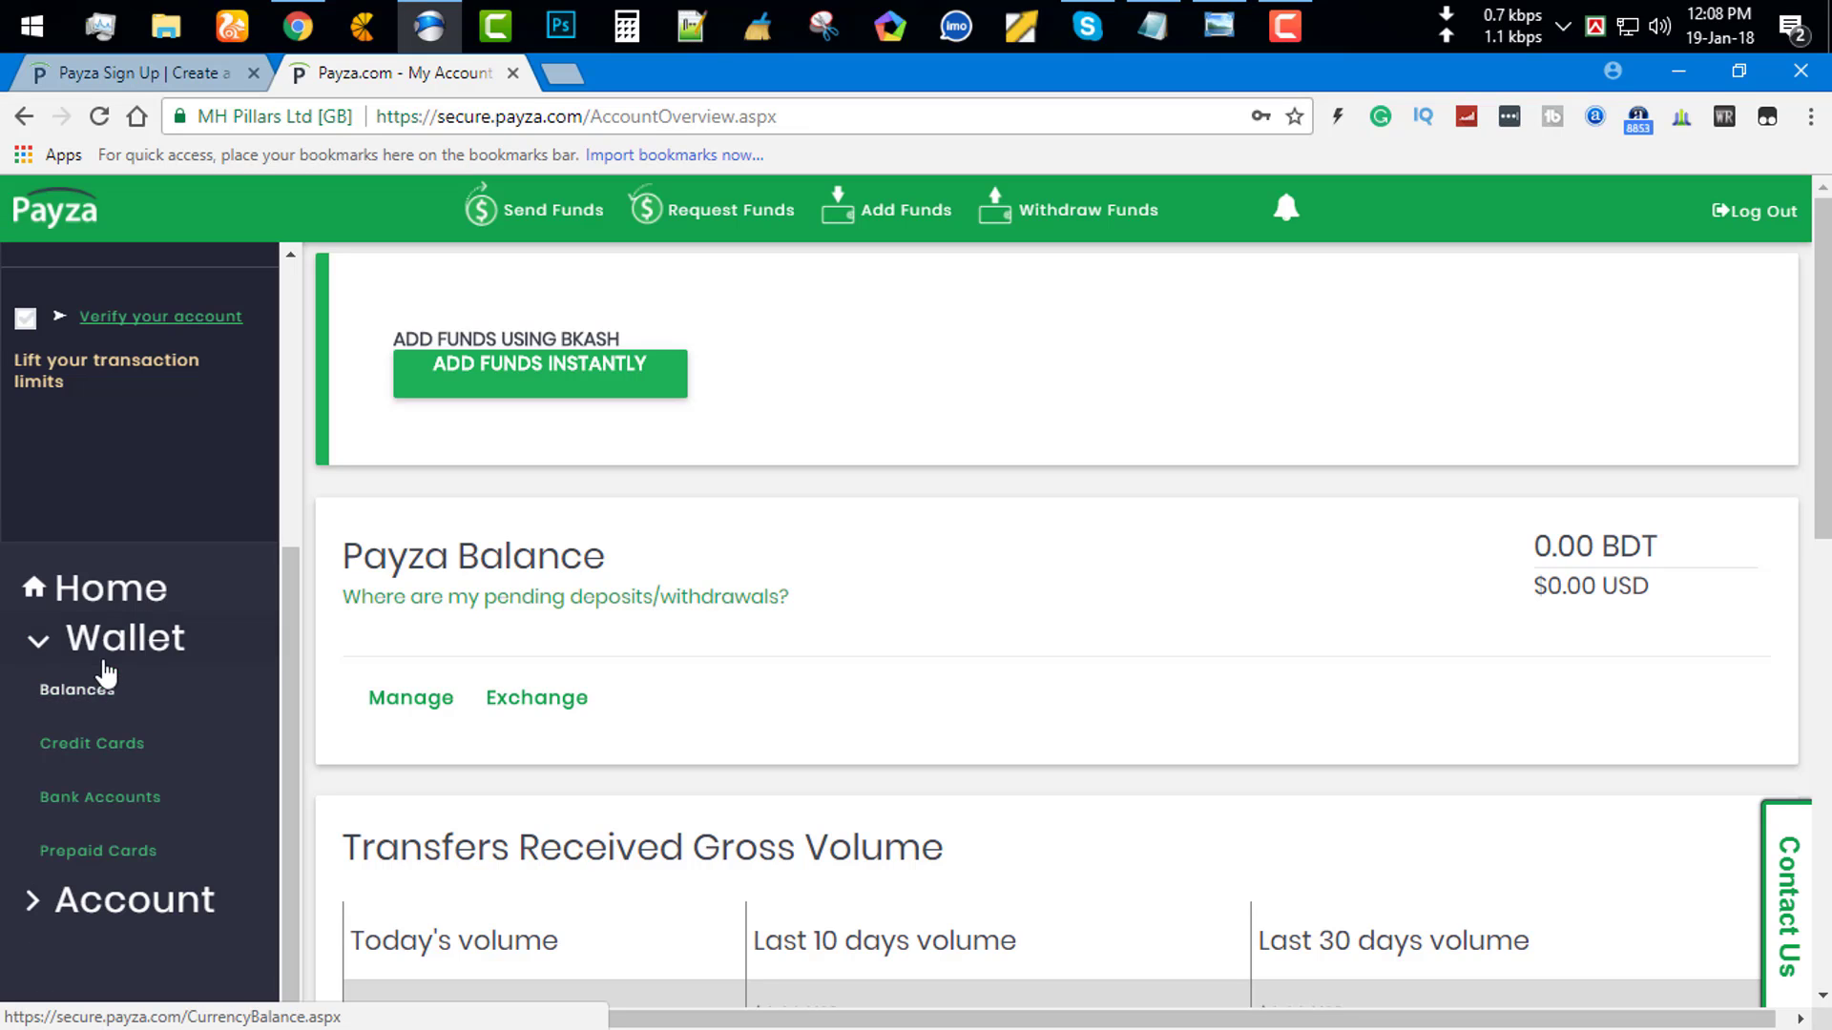
pyautogui.click(103, 639)
pyautogui.click(138, 901)
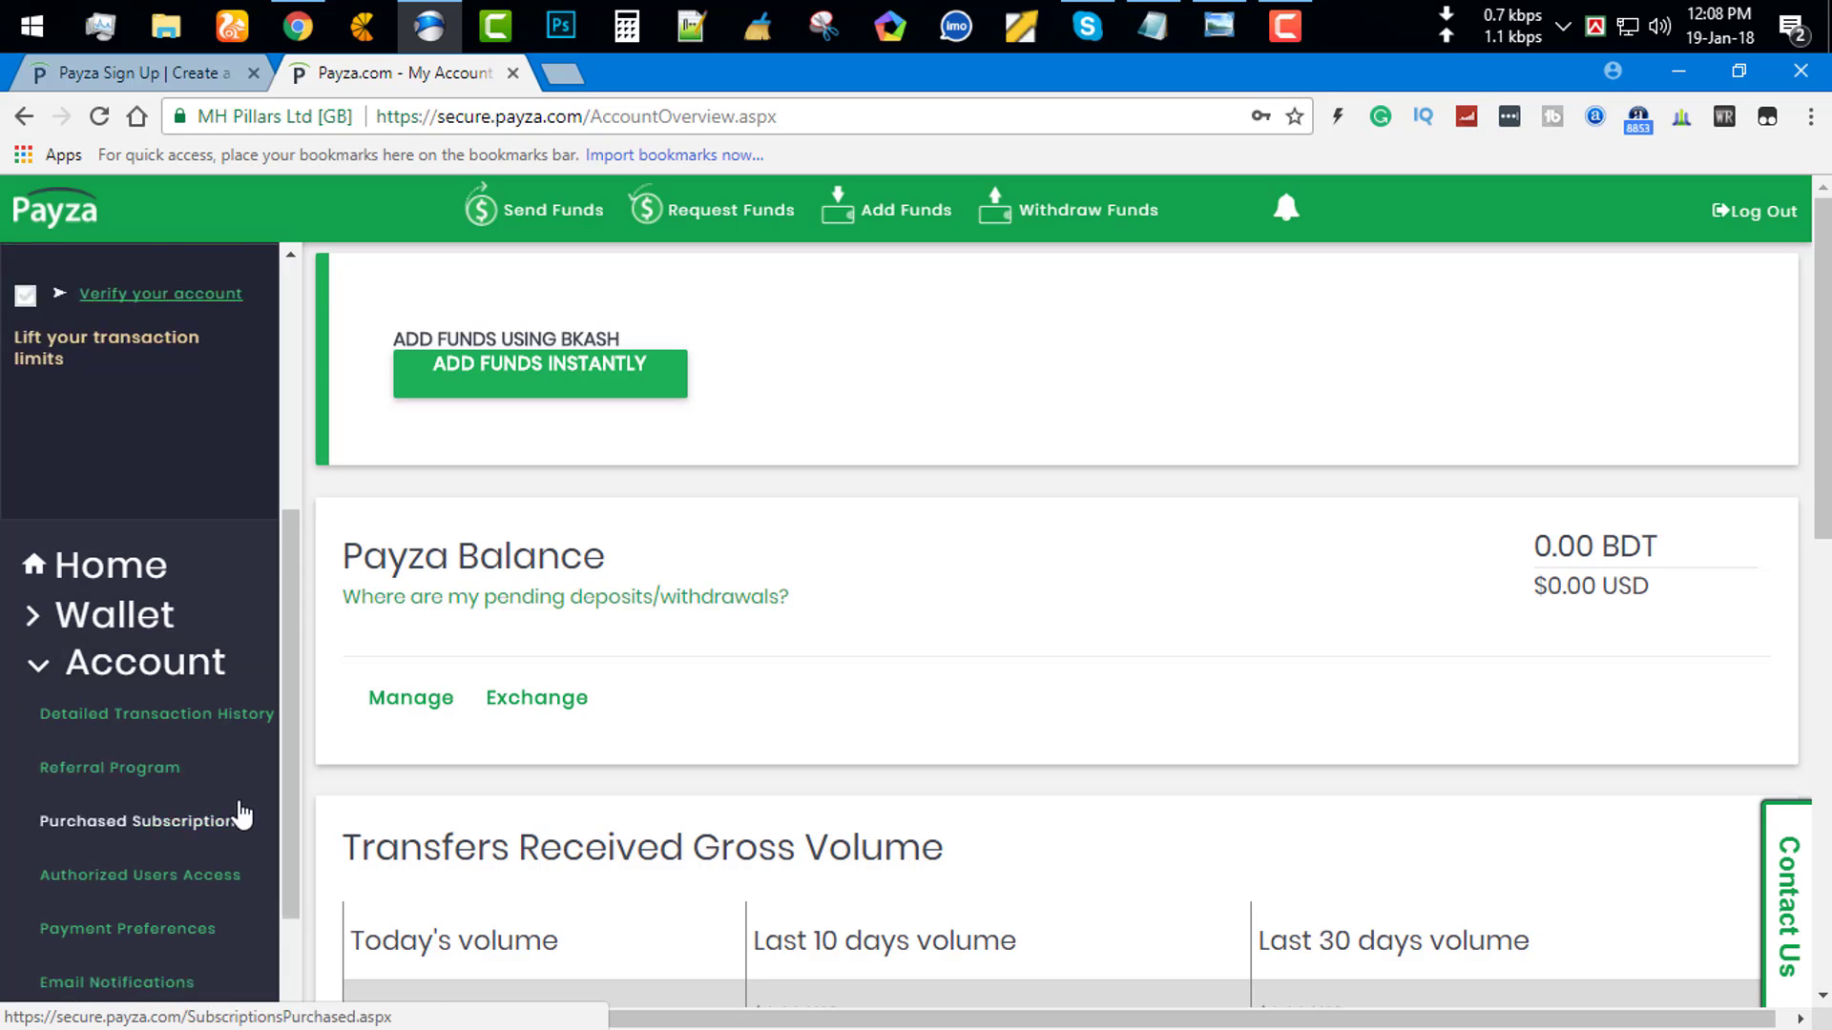
pyautogui.scroll(-2, 243, 814)
pyautogui.click(136, 625)
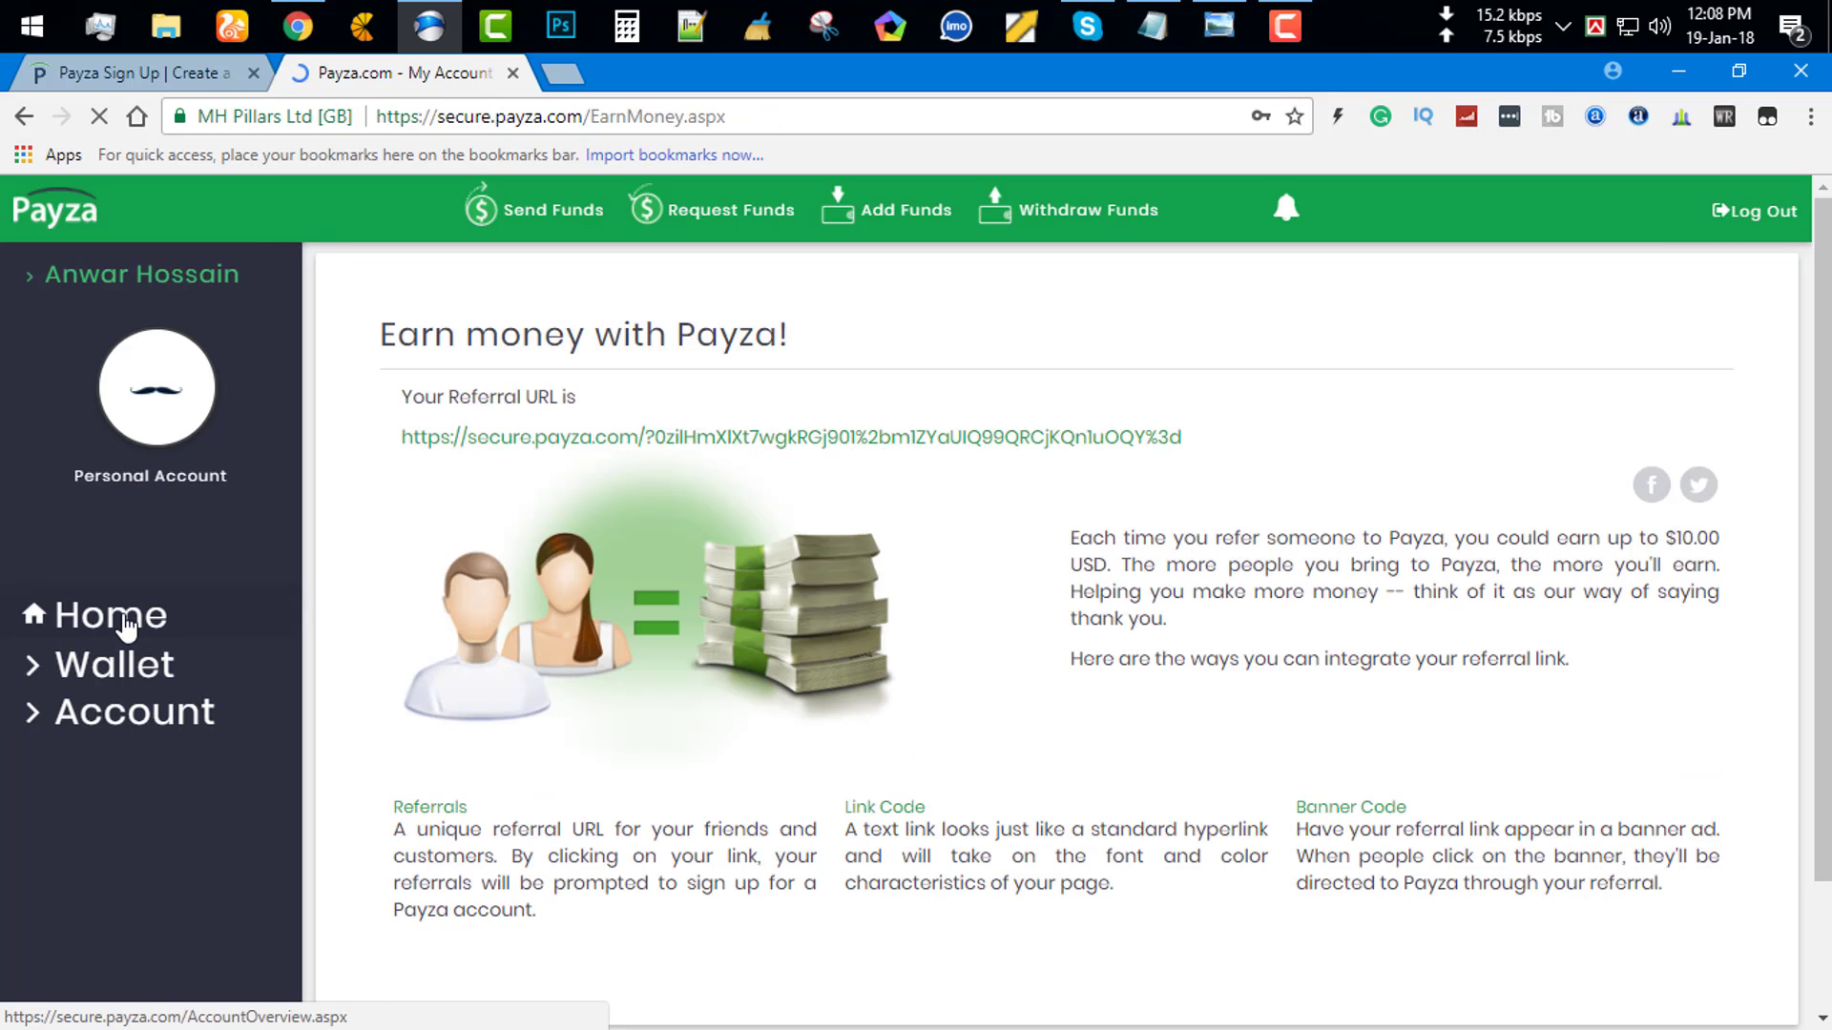
pyautogui.moveTo(388, 438); pyautogui.dragTo(1208, 425)
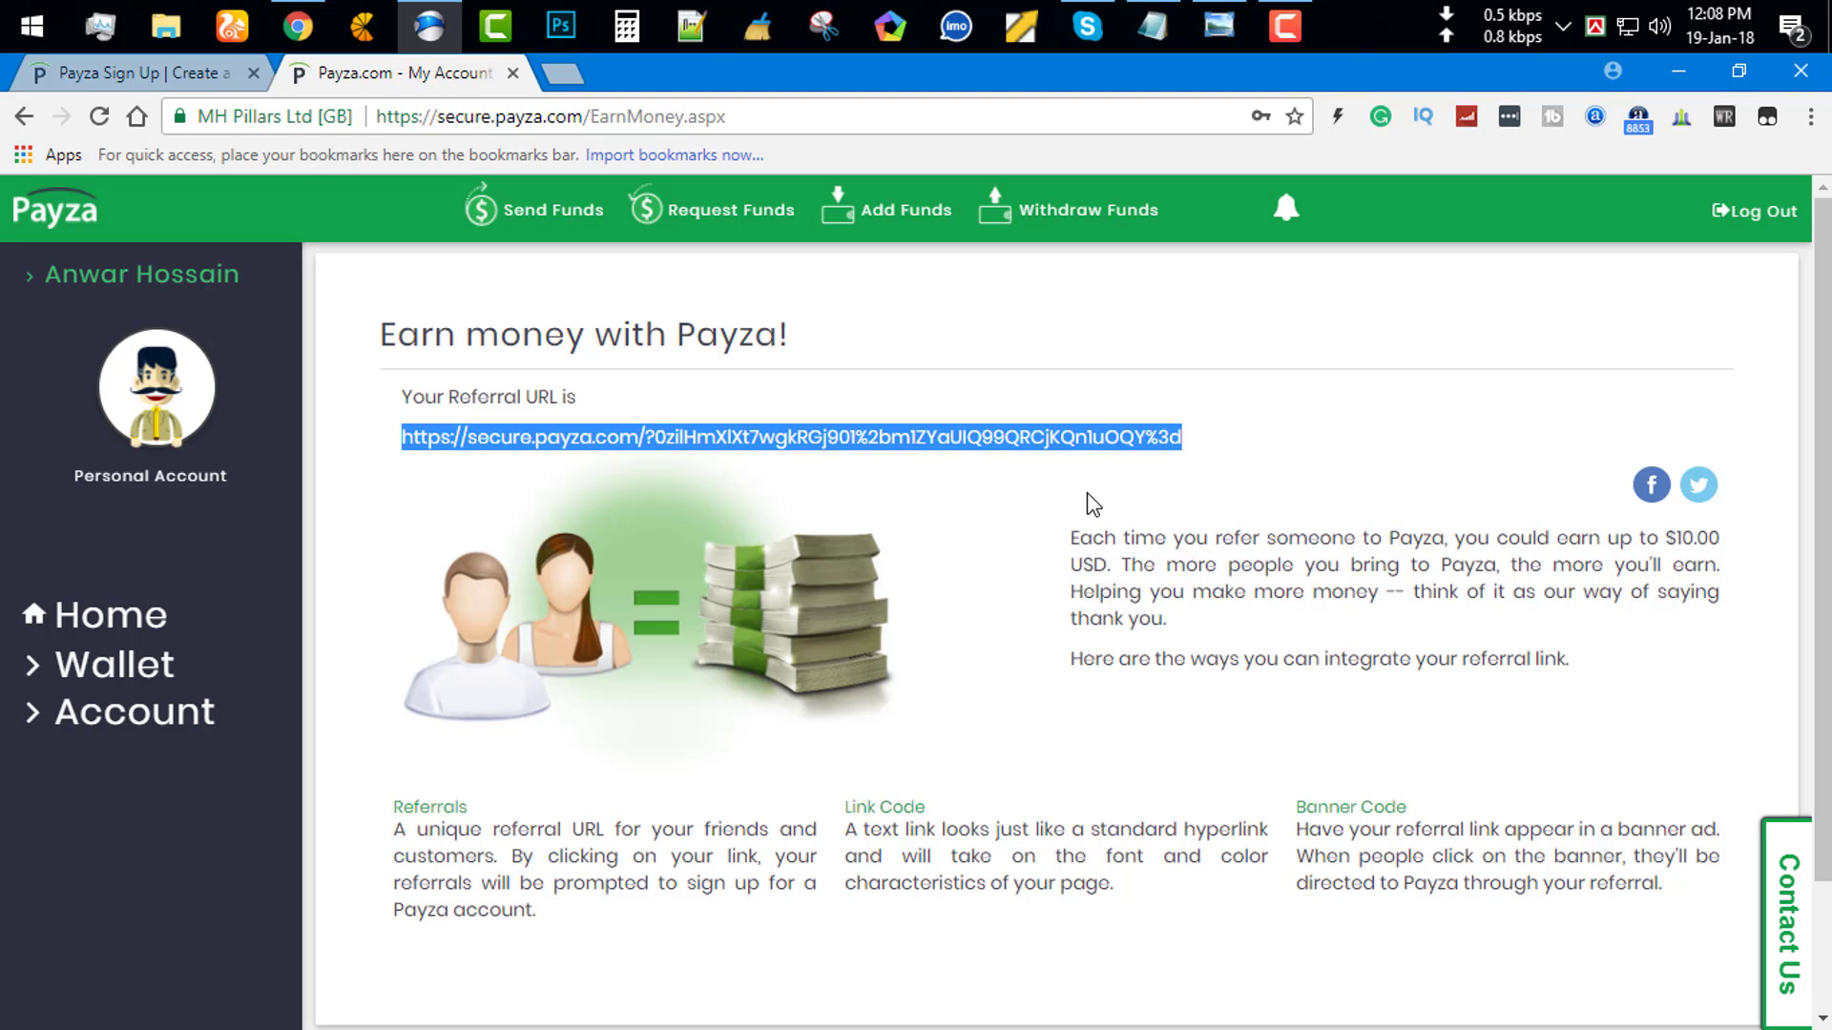
pyautogui.scroll(-3, 697, 916)
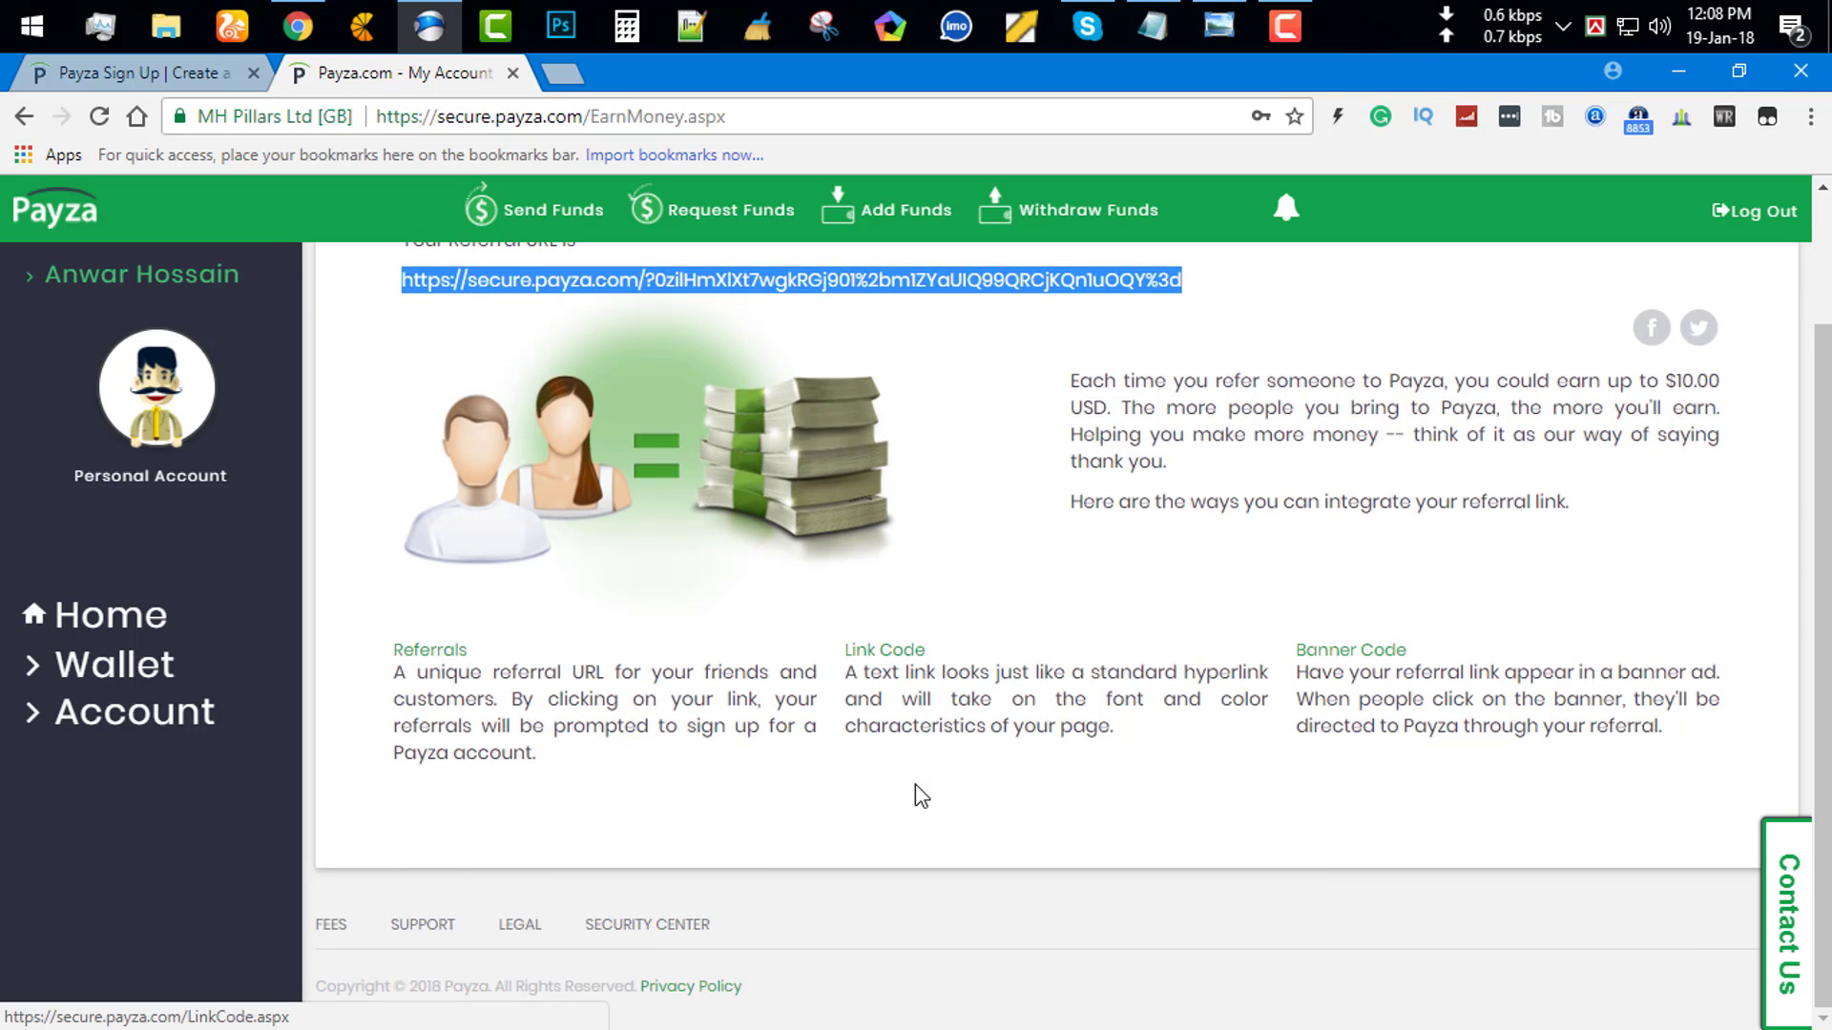
pyautogui.moveTo(924, 774)
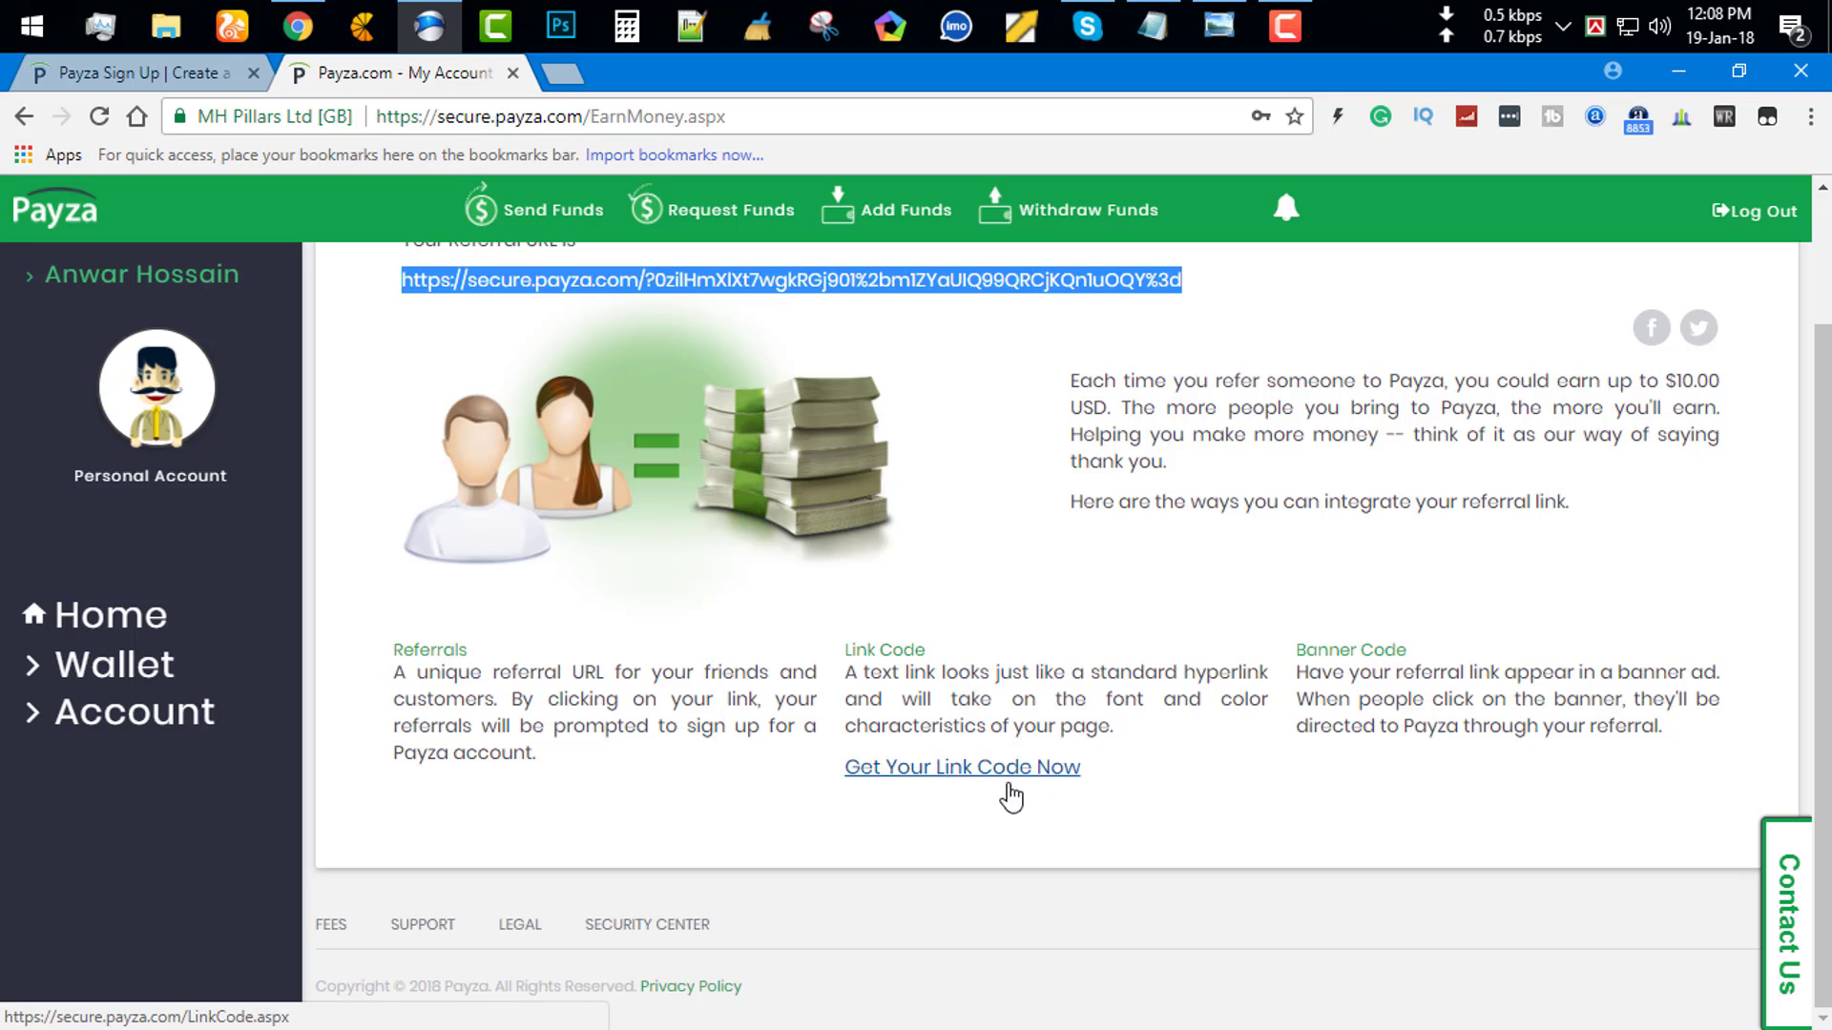
pyautogui.moveTo(1380, 763)
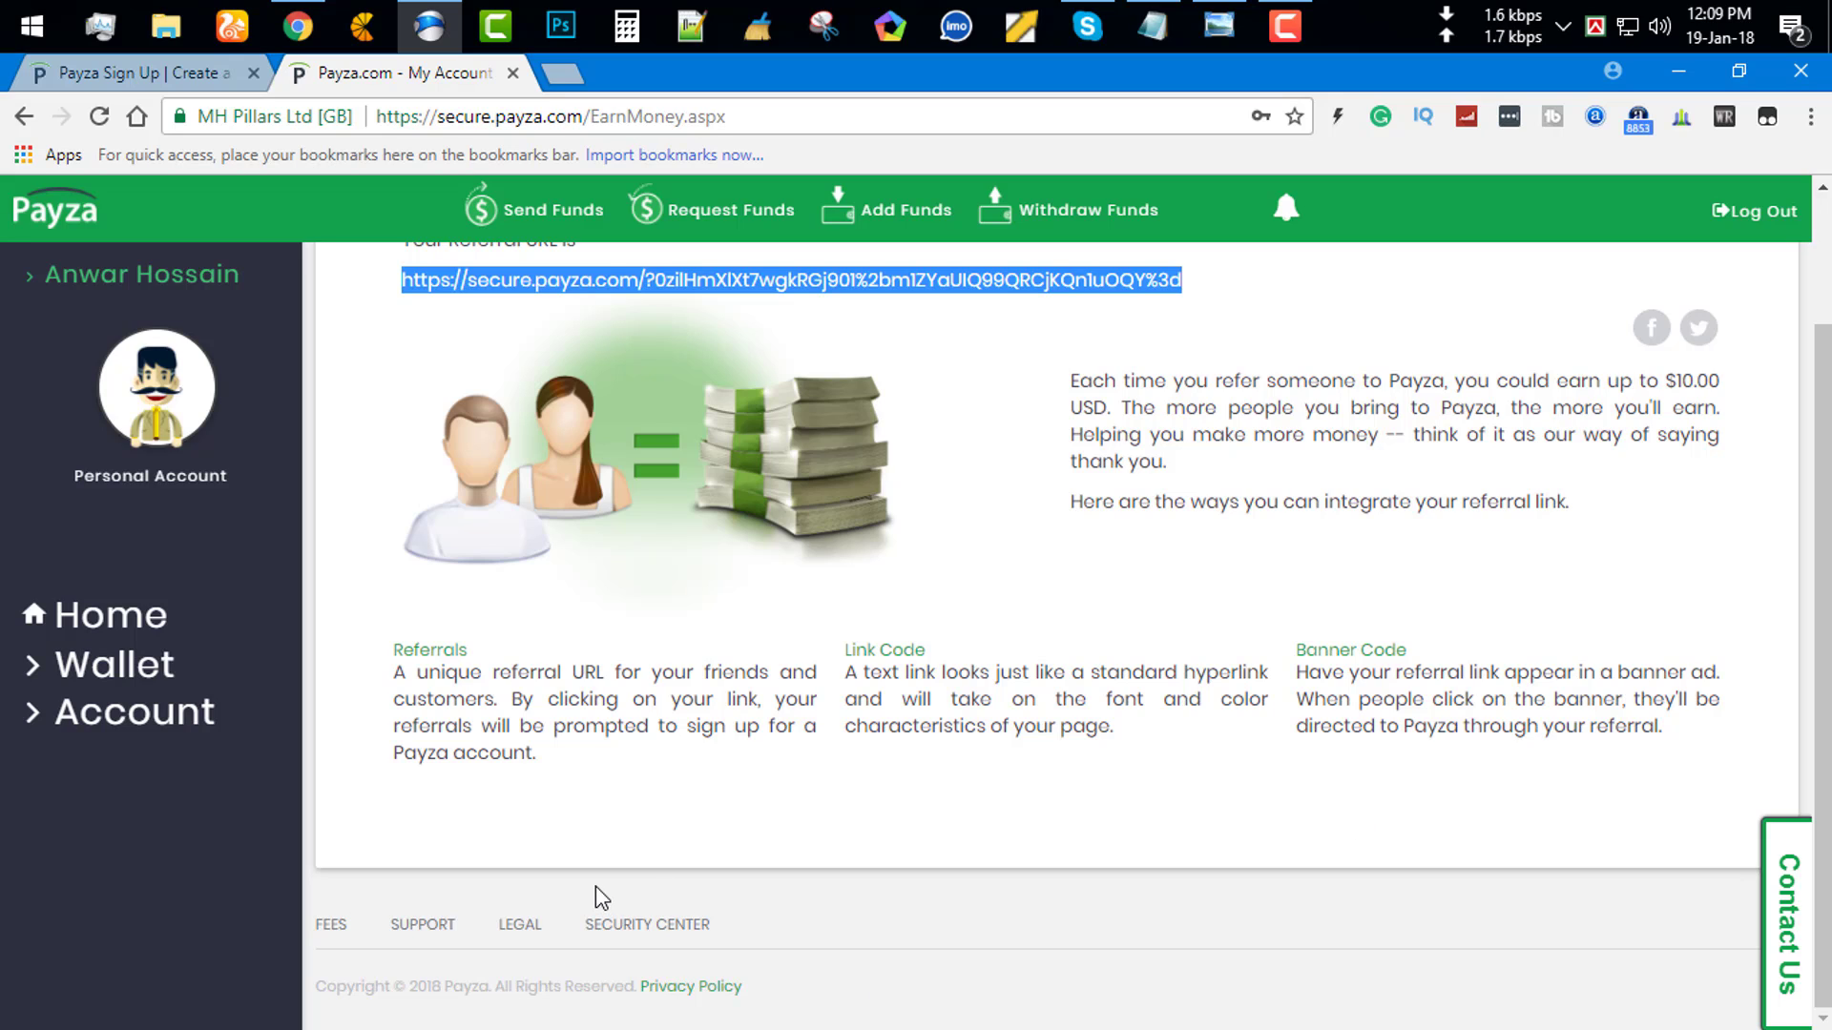
pyautogui.scroll(2, 598, 892)
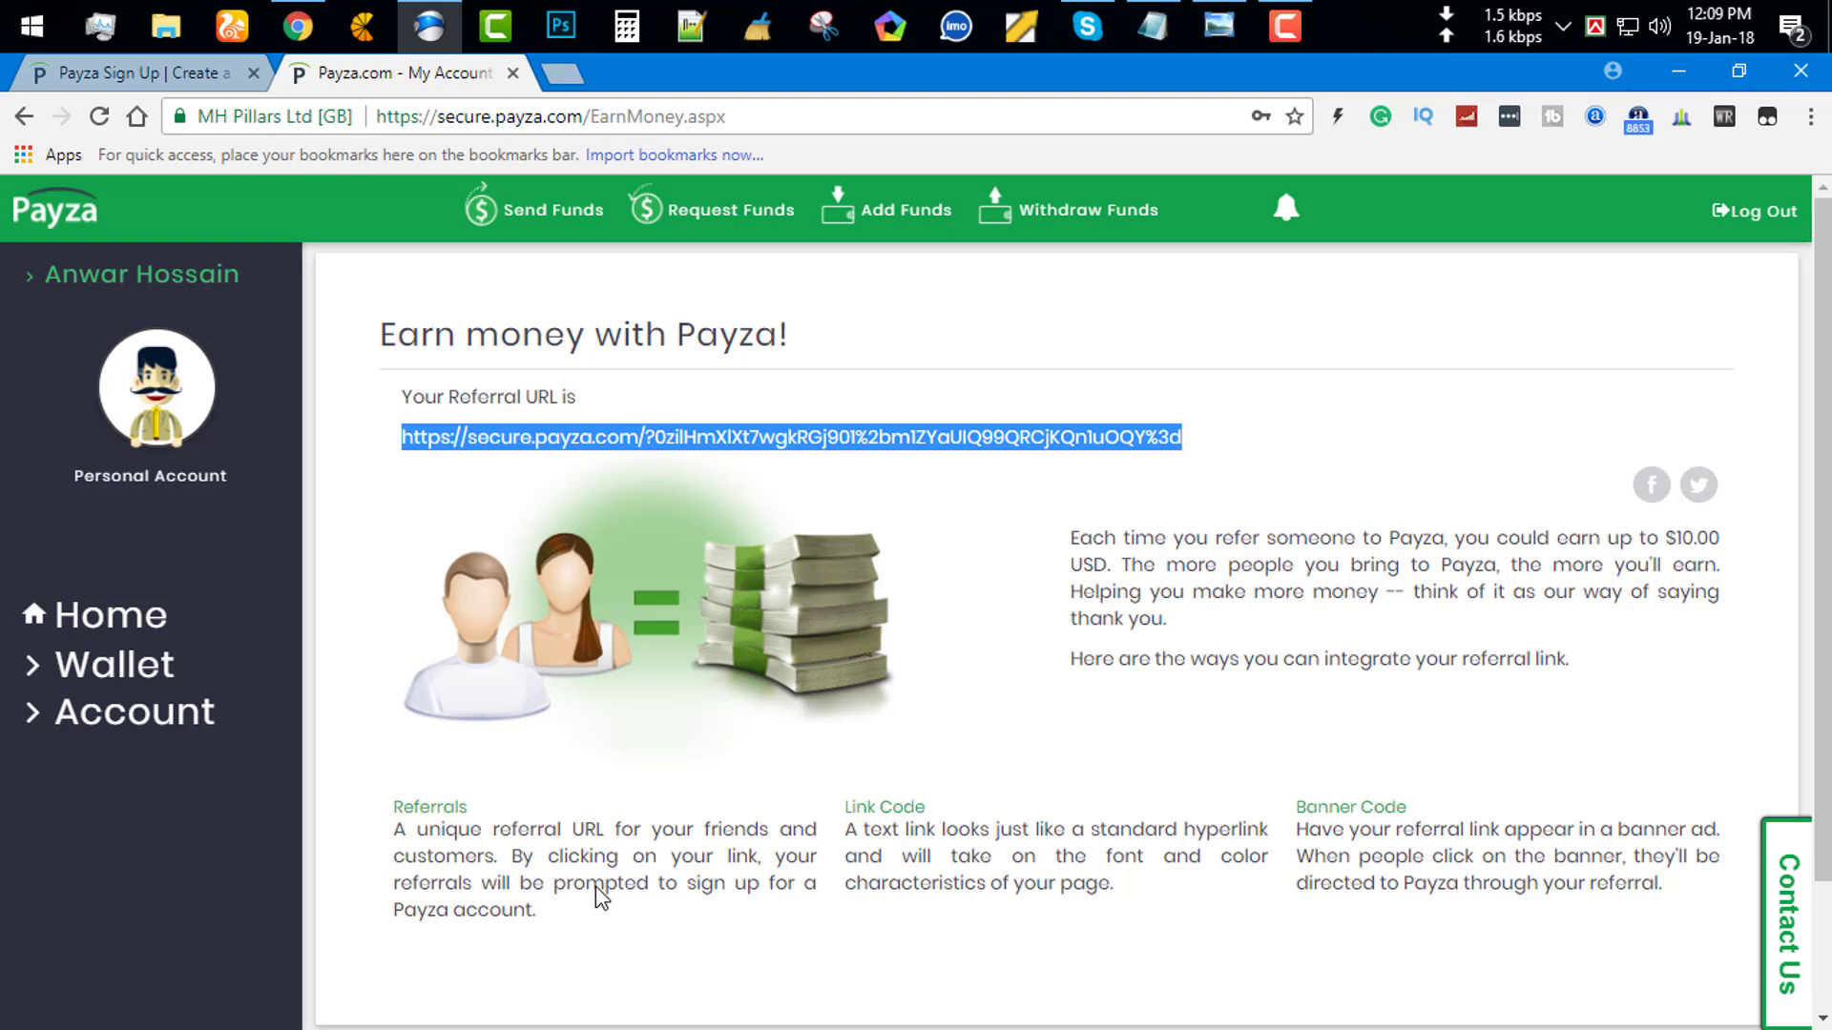